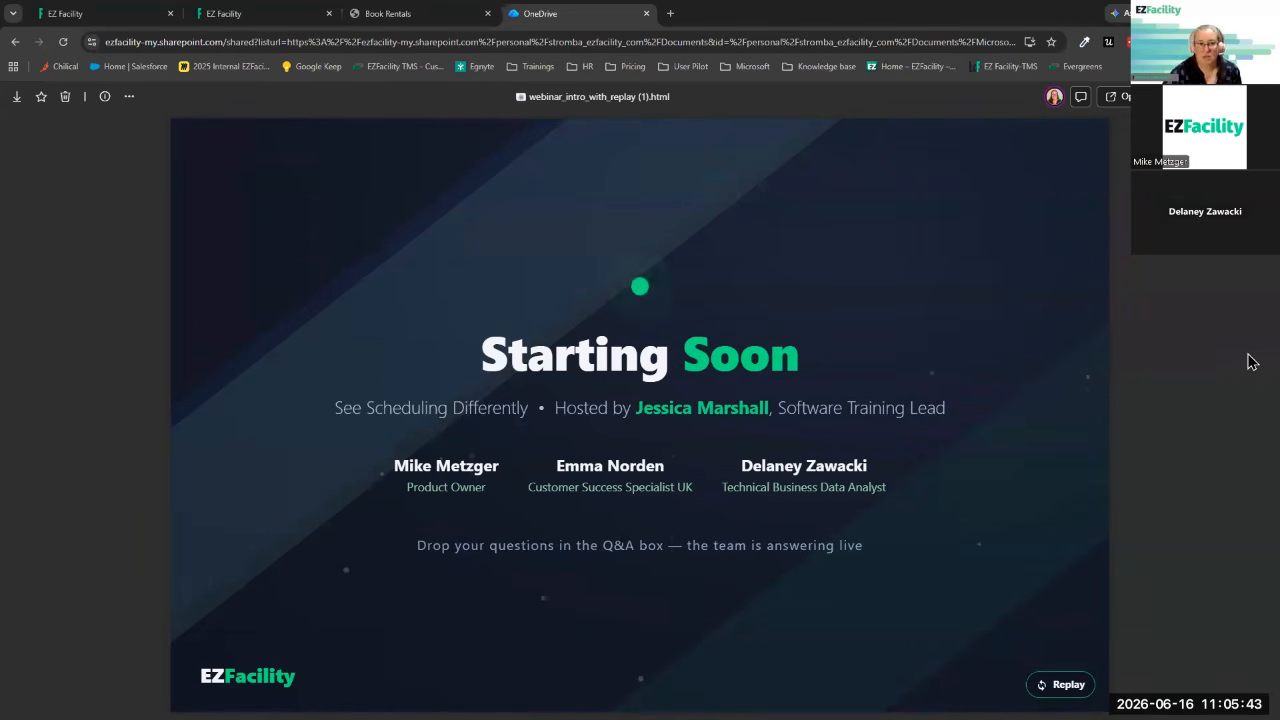
- On the second EZFacility tab, browse the Resource (New) grid, then list Tuesday, June 16th, 2026's 917 reservations in Day (New)
{"action": "left_click", "coordinate": [242, 20]}
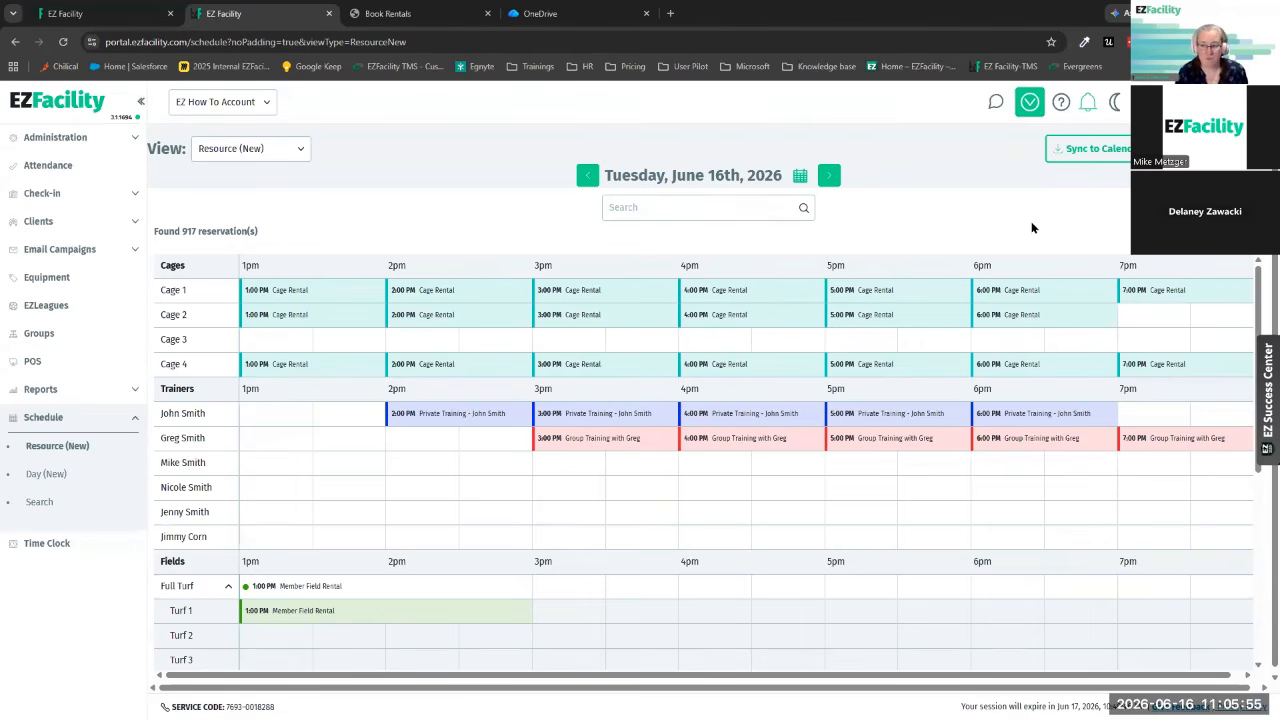
{"action": "scroll", "coordinate": [1006, 420], "scroll_direction": "down", "scroll_amount": 3}
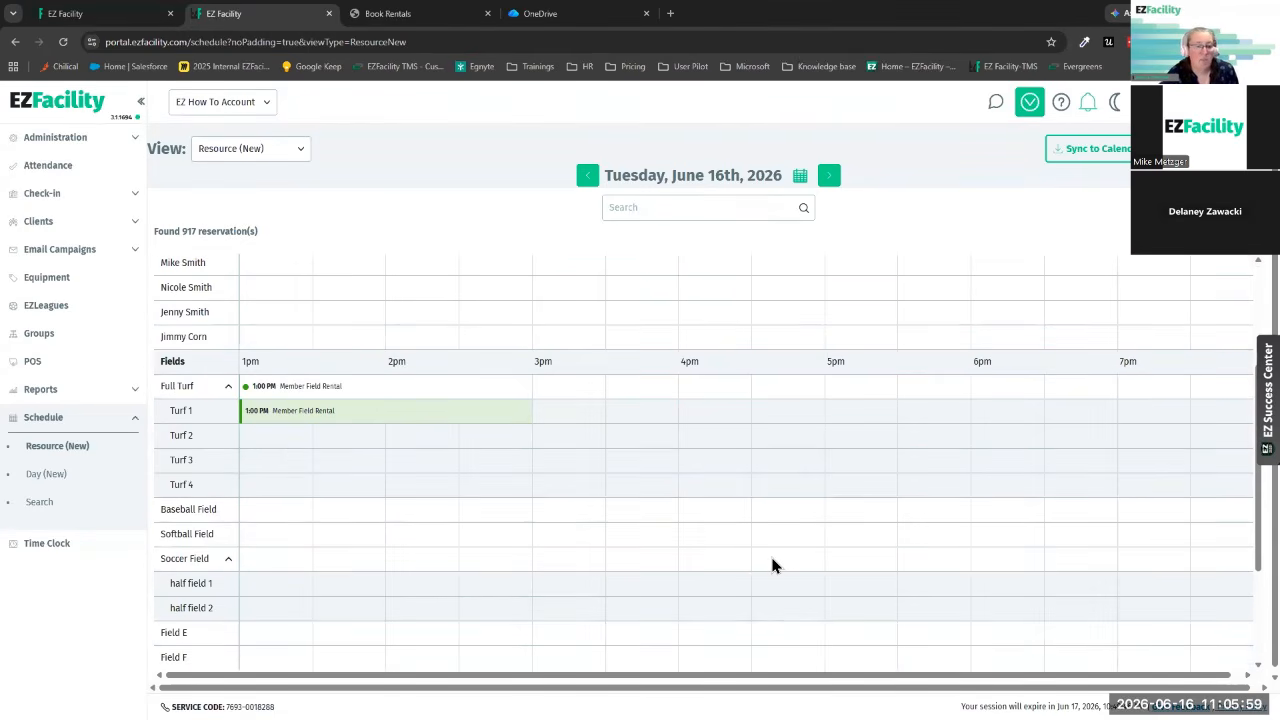
{"action": "scroll", "coordinate": [773, 565], "scroll_direction": "down", "scroll_amount": 1}
{"action": "scroll", "coordinate": [773, 565], "scroll_direction": "down", "scroll_amount": 1}
{"action": "scroll", "coordinate": [773, 565], "scroll_direction": "down", "scroll_amount": 1}
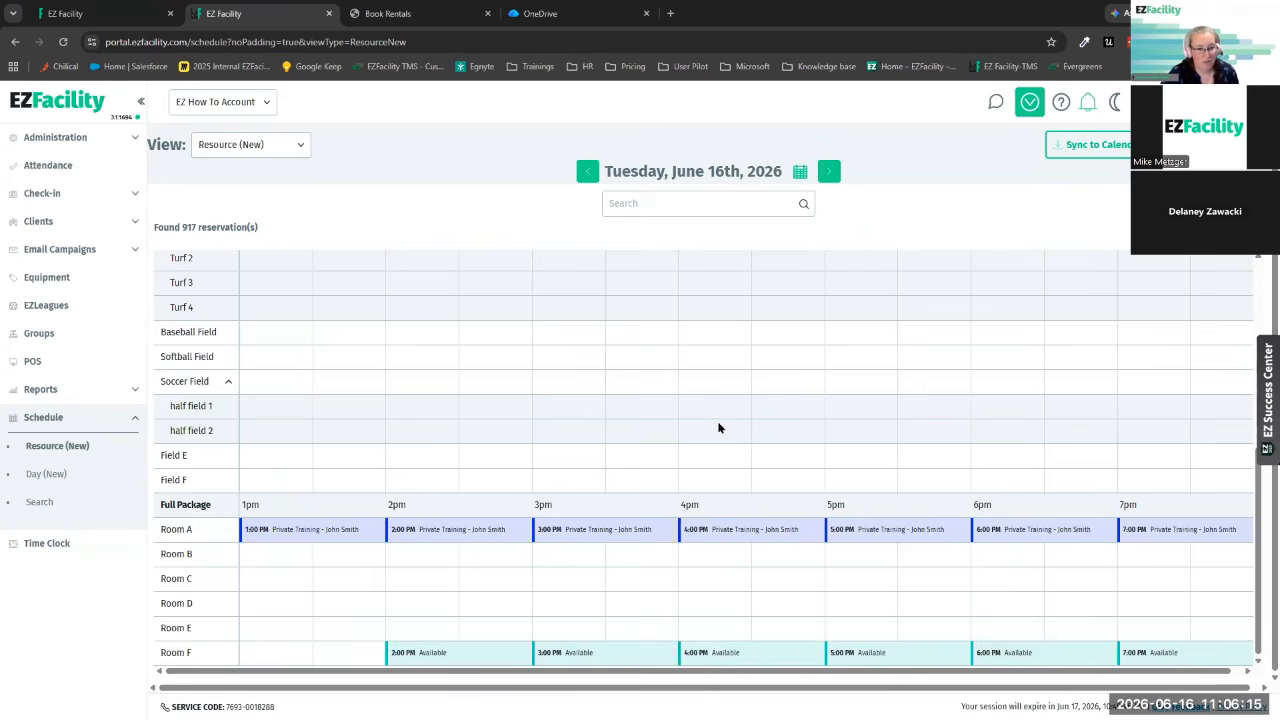
{"action": "scroll", "coordinate": [718, 428], "scroll_direction": "up", "scroll_amount": 5}
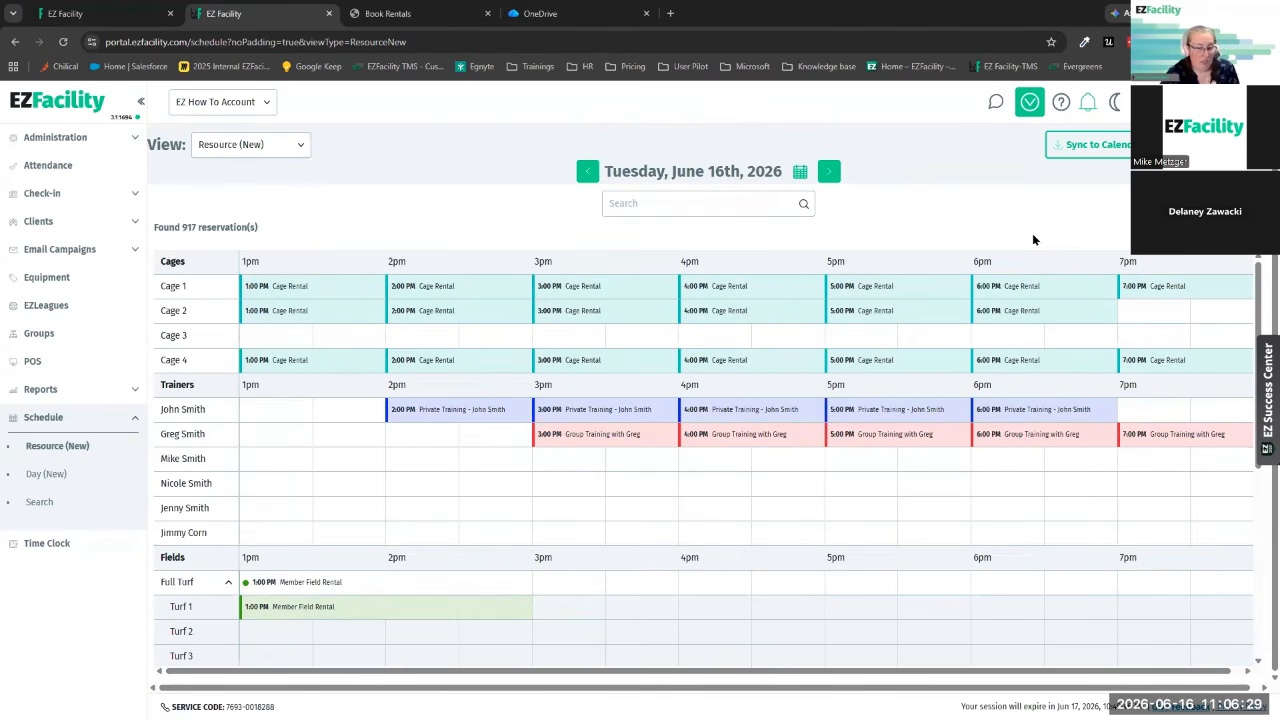
{"action": "left_click", "coordinate": [42, 476]}
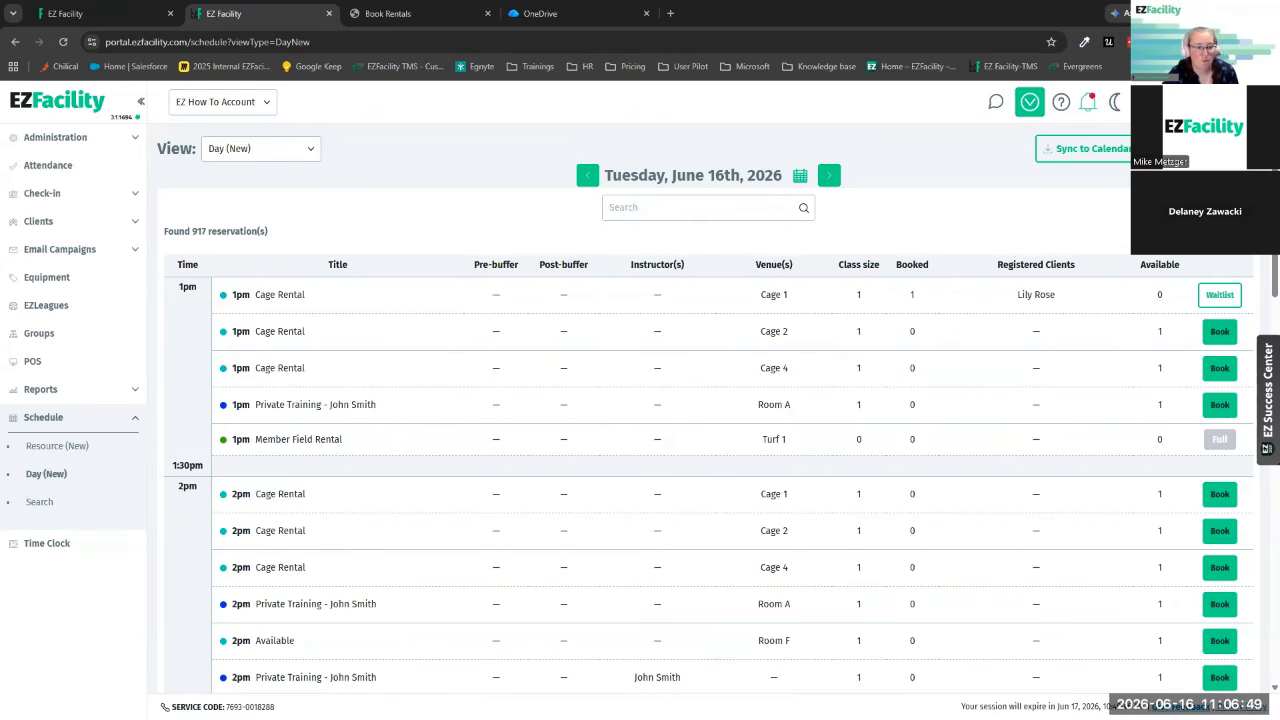
- Return to Resource (New), then show the June 14th–20th, 2026 Week (New) schedule with 65 reservations
{"action": "left_click", "coordinate": [60, 446]}
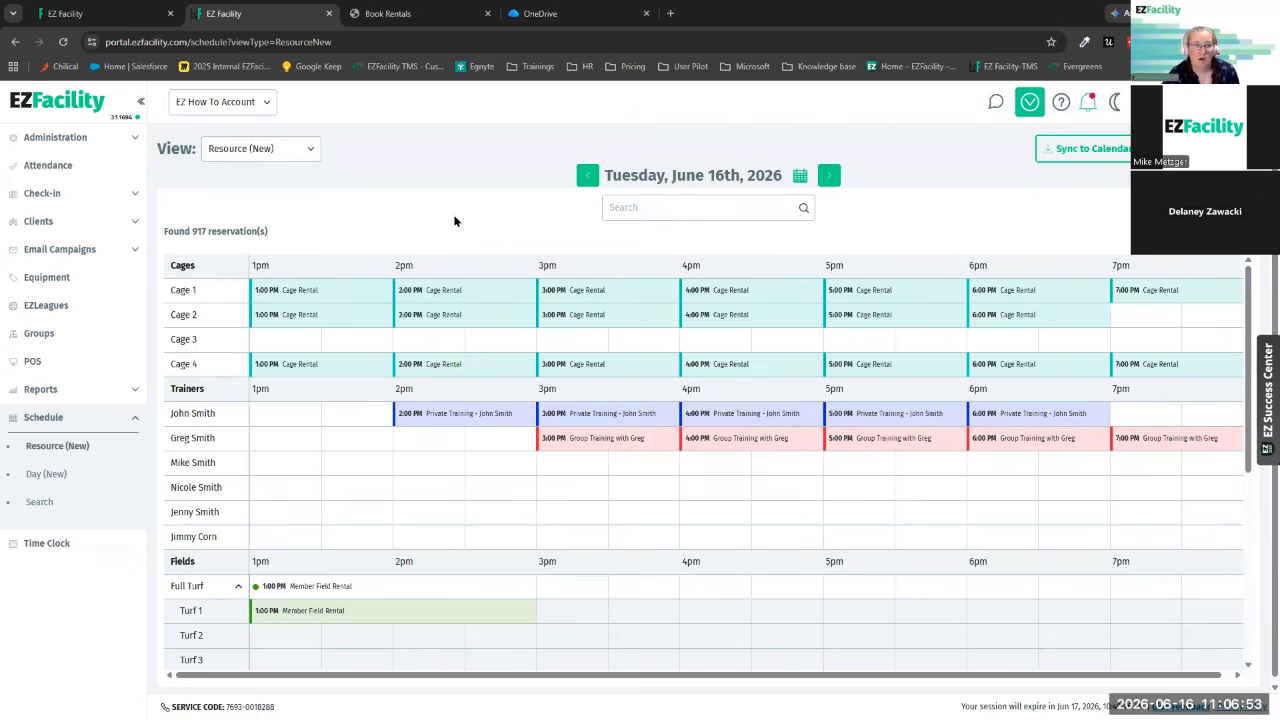
{"action": "left_click", "coordinate": [78, 14]}
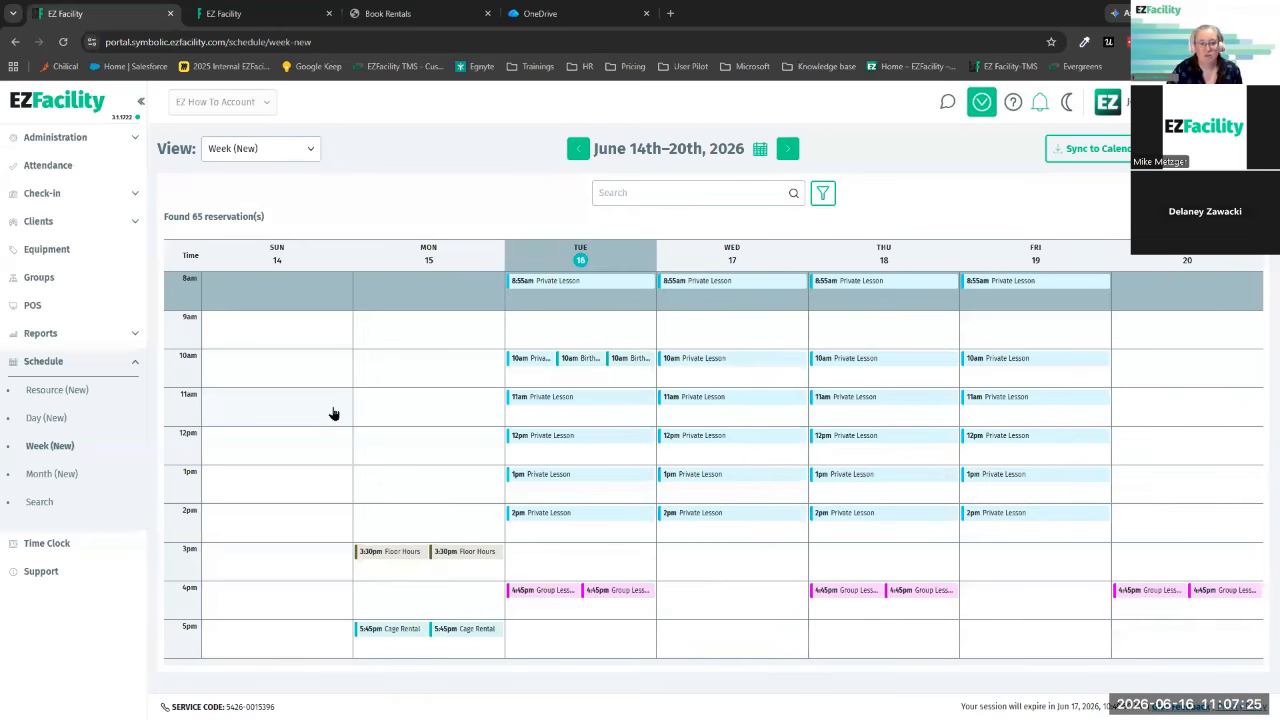
- Switch to the Month (New) calendar for June 2026 and scroll down through it
{"action": "left_click", "coordinate": [58, 476]}
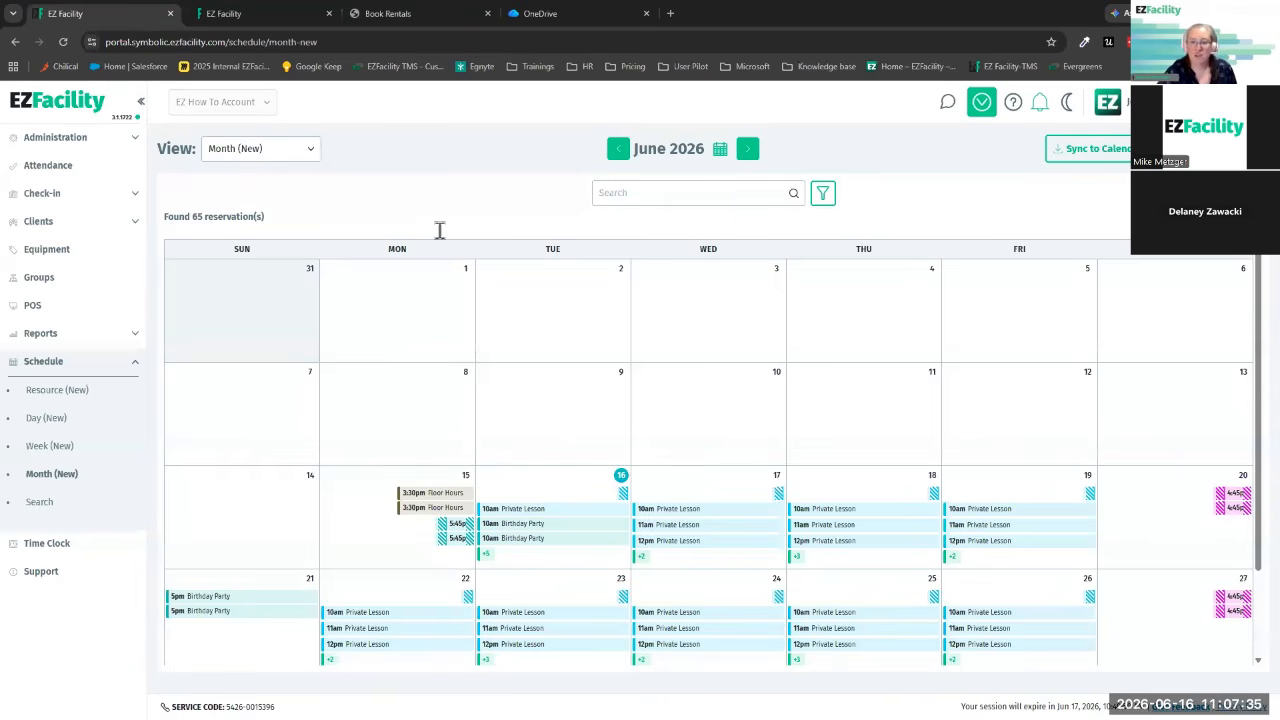
{"action": "scroll", "coordinate": [506, 320], "scroll_direction": "down", "scroll_amount": 2}
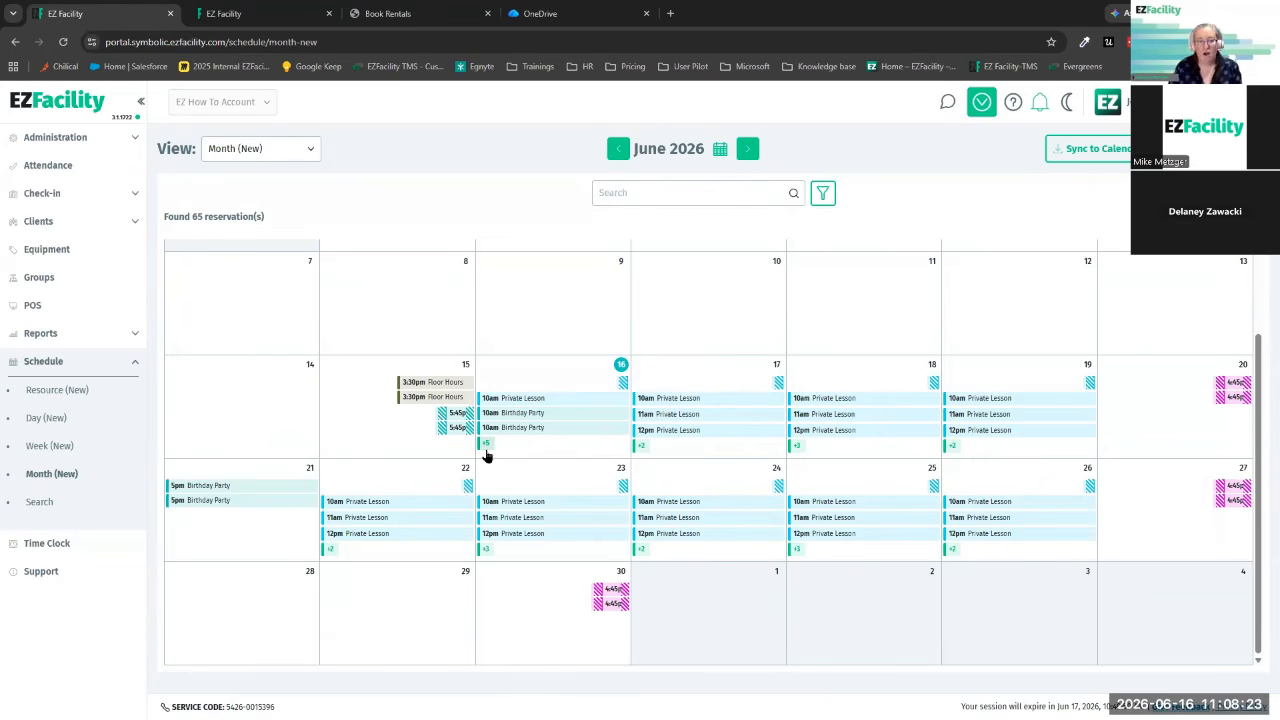
- Back on the second EZFacility tab, go to Administration to see Memberships, Packages, Online Registration and Documents
{"action": "left_click", "coordinate": [255, 14]}
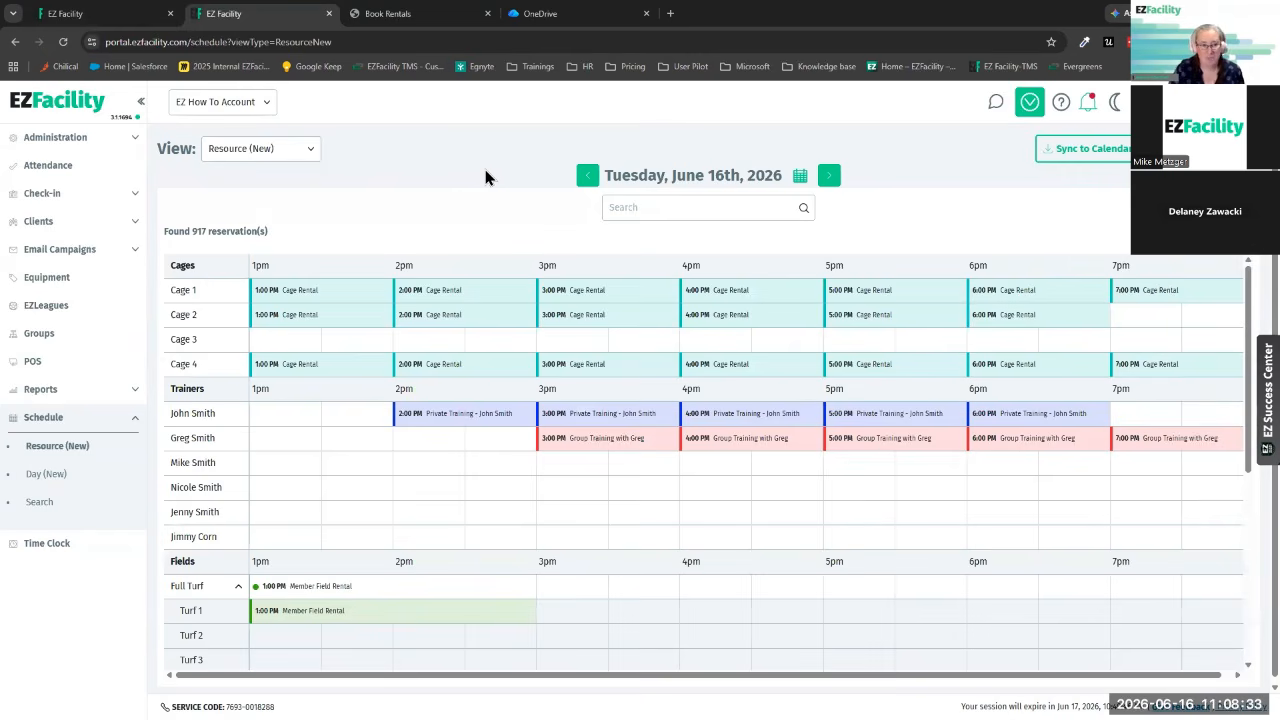
{"action": "left_click", "coordinate": [62, 141]}
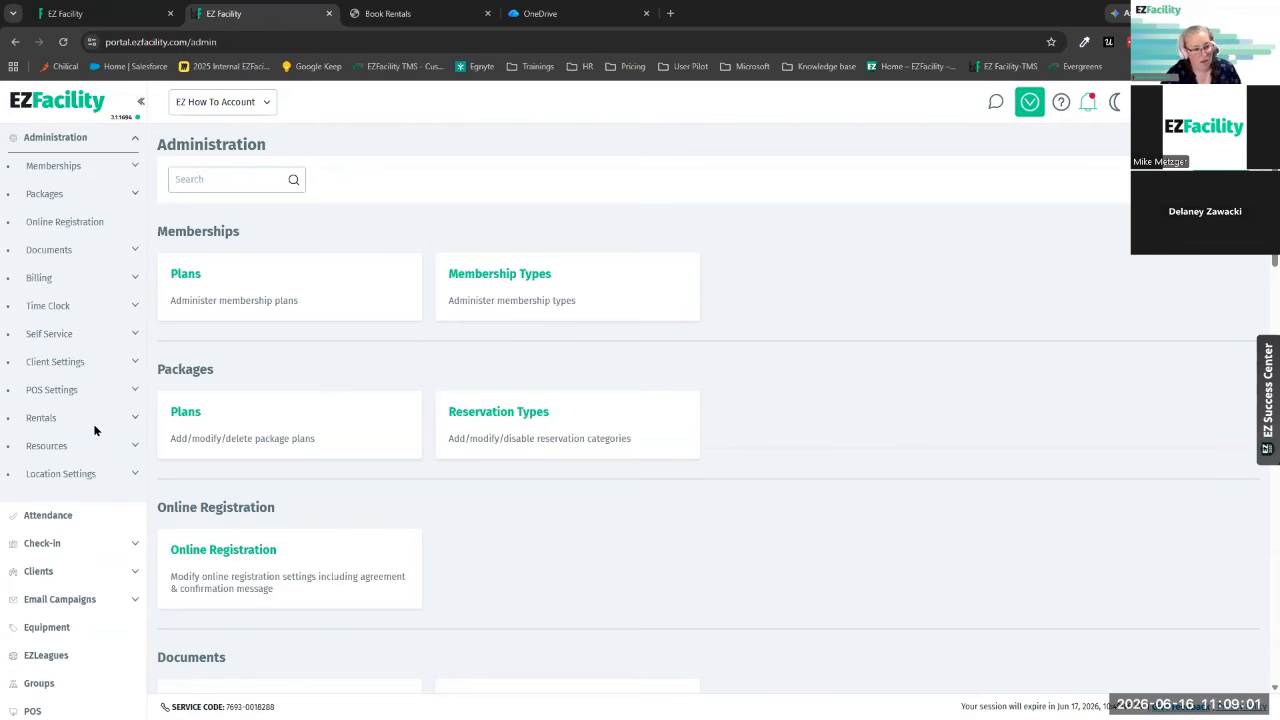
- Under Administration's Resources, view Resource Groups, then the 16 venues with their groups and sub-venue counts
{"action": "left_click", "coordinate": [52, 446]}
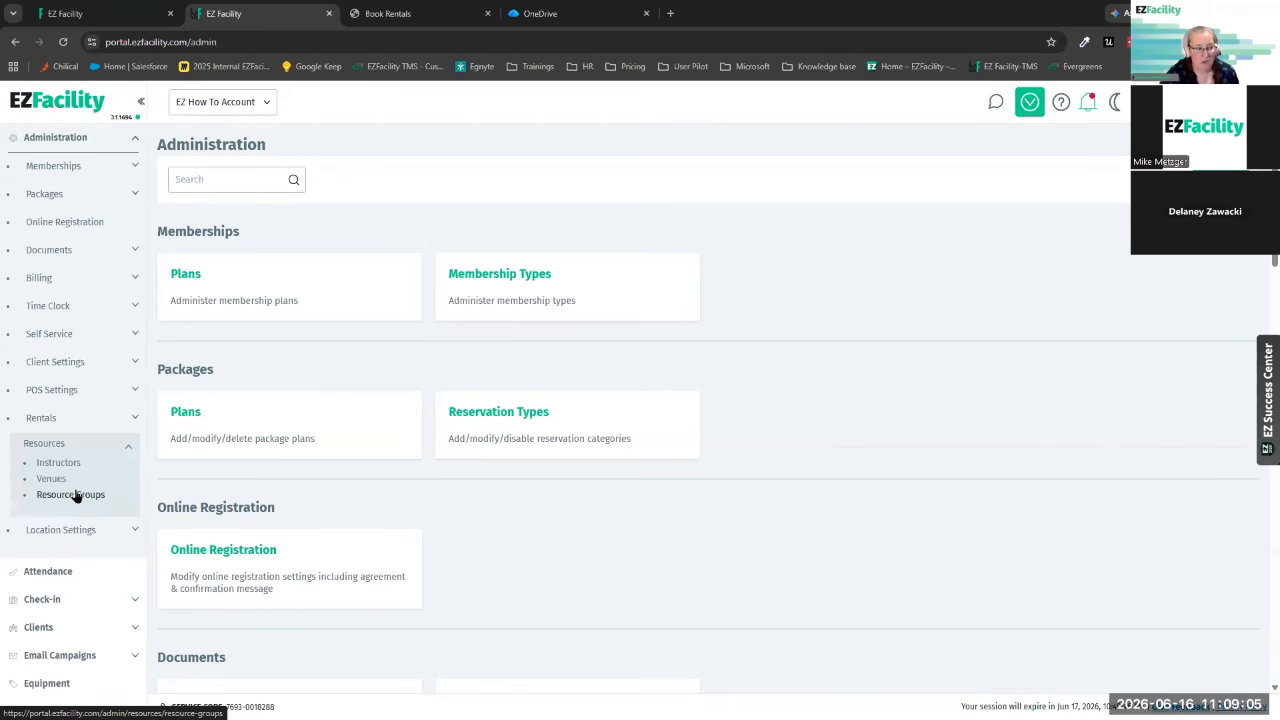
{"action": "left_click", "coordinate": [72, 495]}
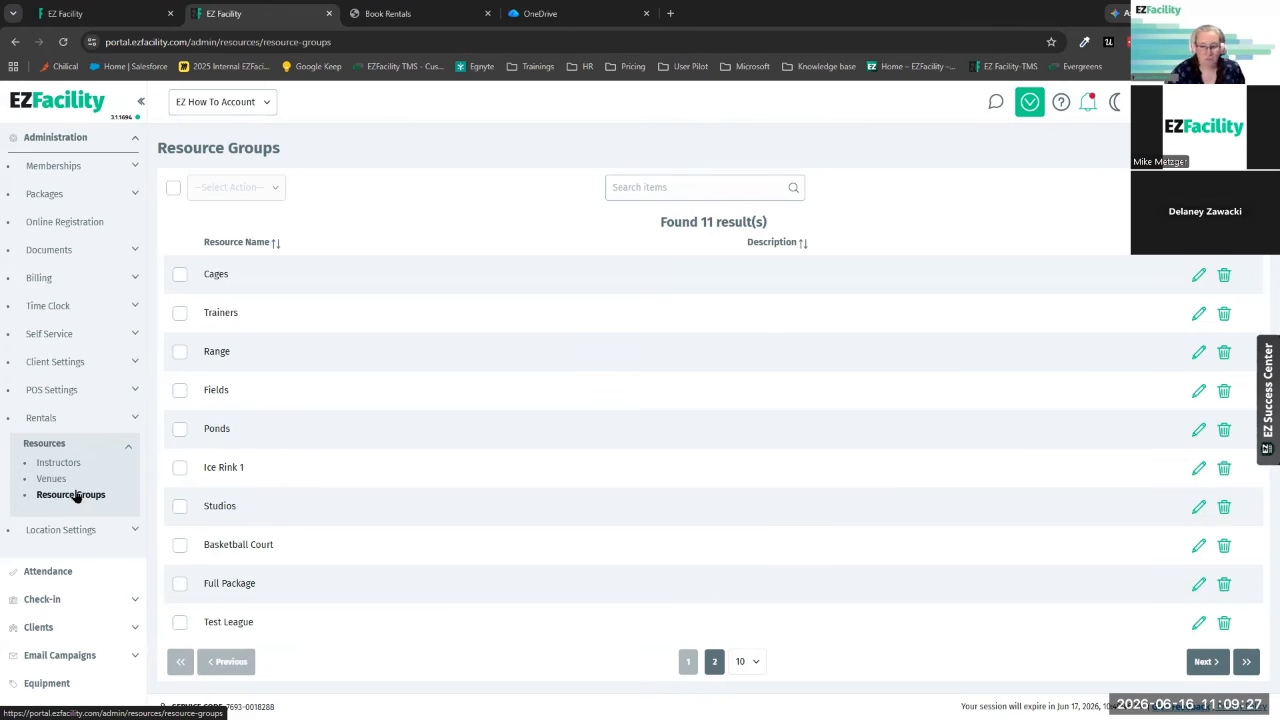
{"action": "left_click", "coordinate": [58, 482]}
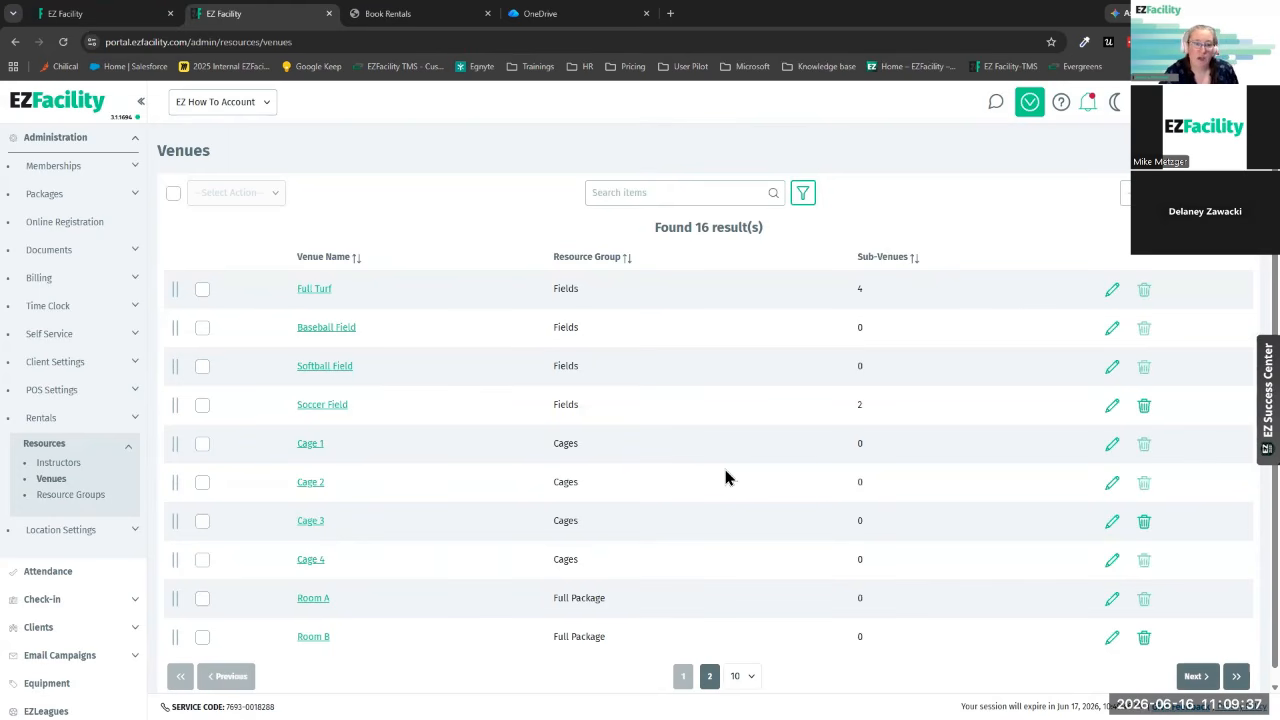
- Check Full Turf's four sub-venues, close its editor, and list the 6 instructors in the Trainers group
{"action": "left_click", "coordinate": [1110, 289]}
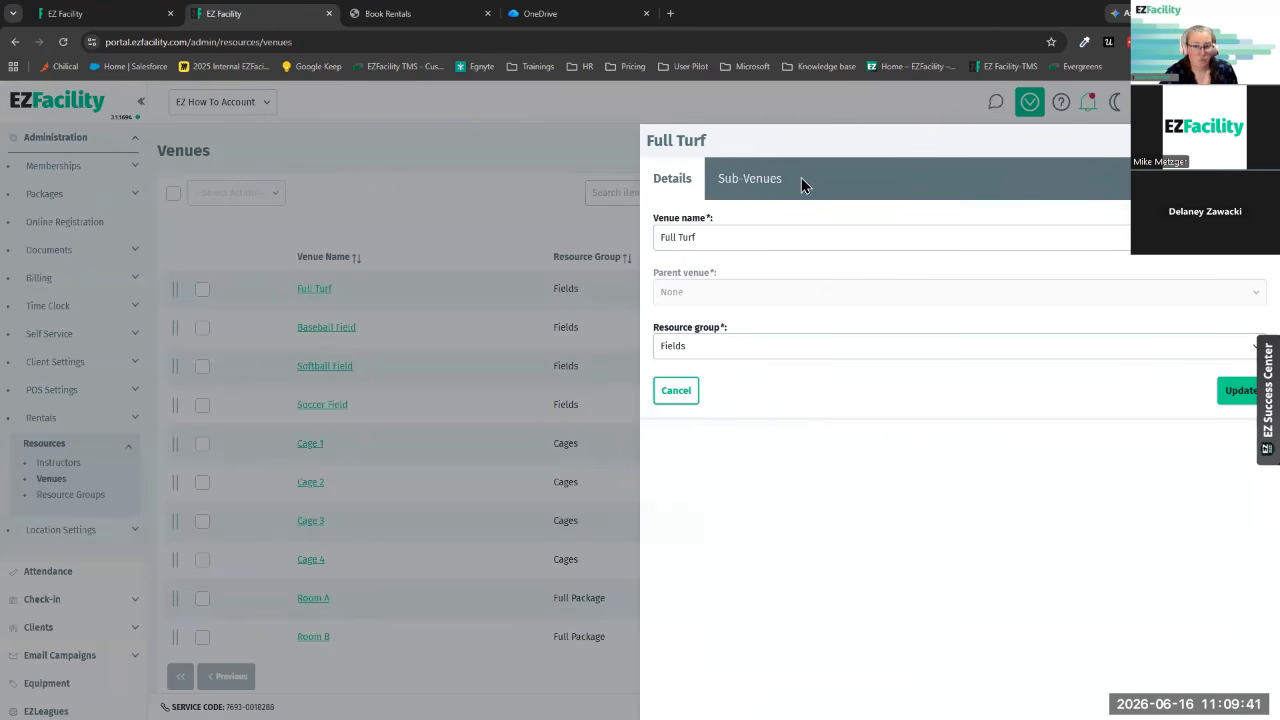
{"action": "left_click", "coordinate": [771, 187]}
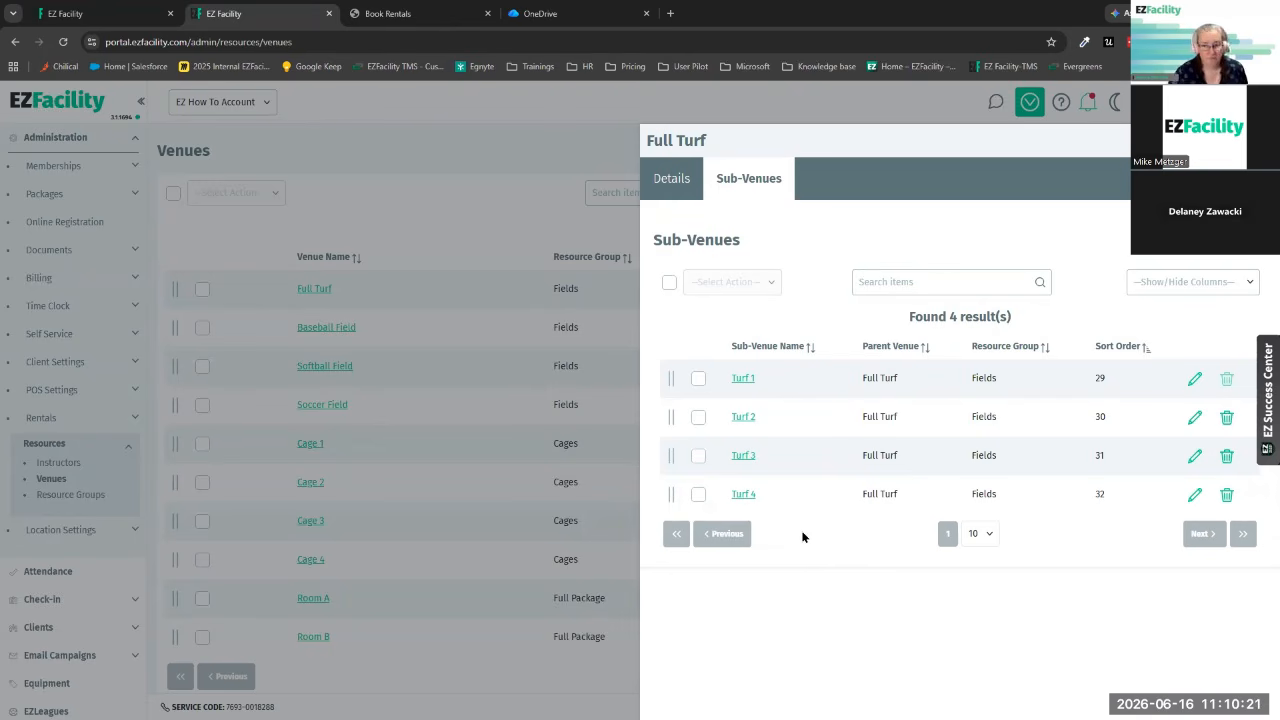
{"action": "left_click", "coordinate": [1259, 141]}
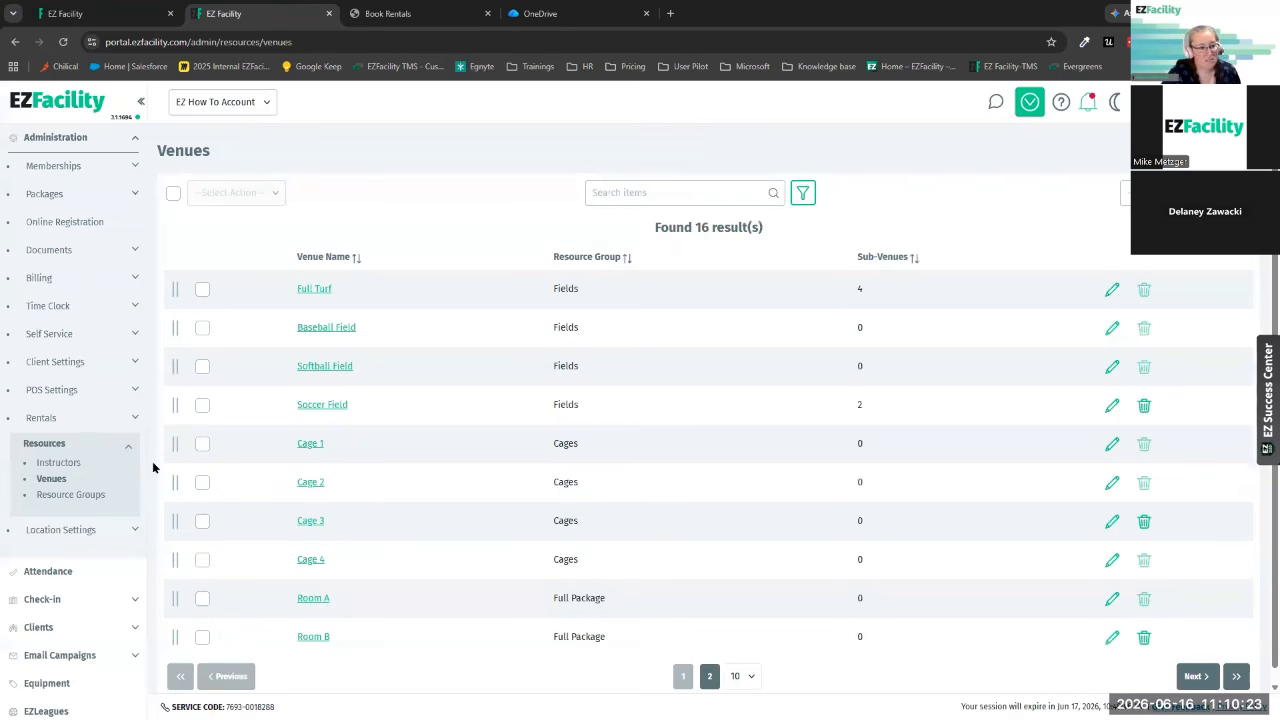
{"action": "left_click", "coordinate": [62, 464]}
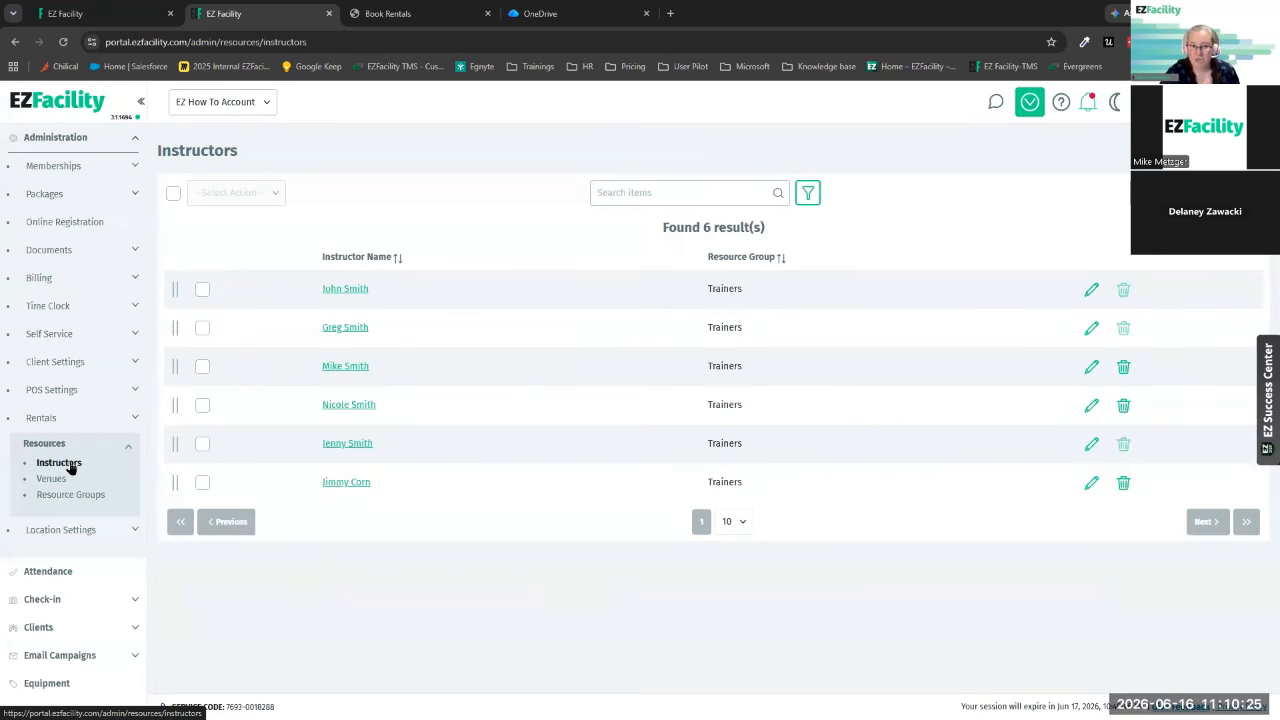
{"action": "left_click", "coordinate": [1056, 297]}
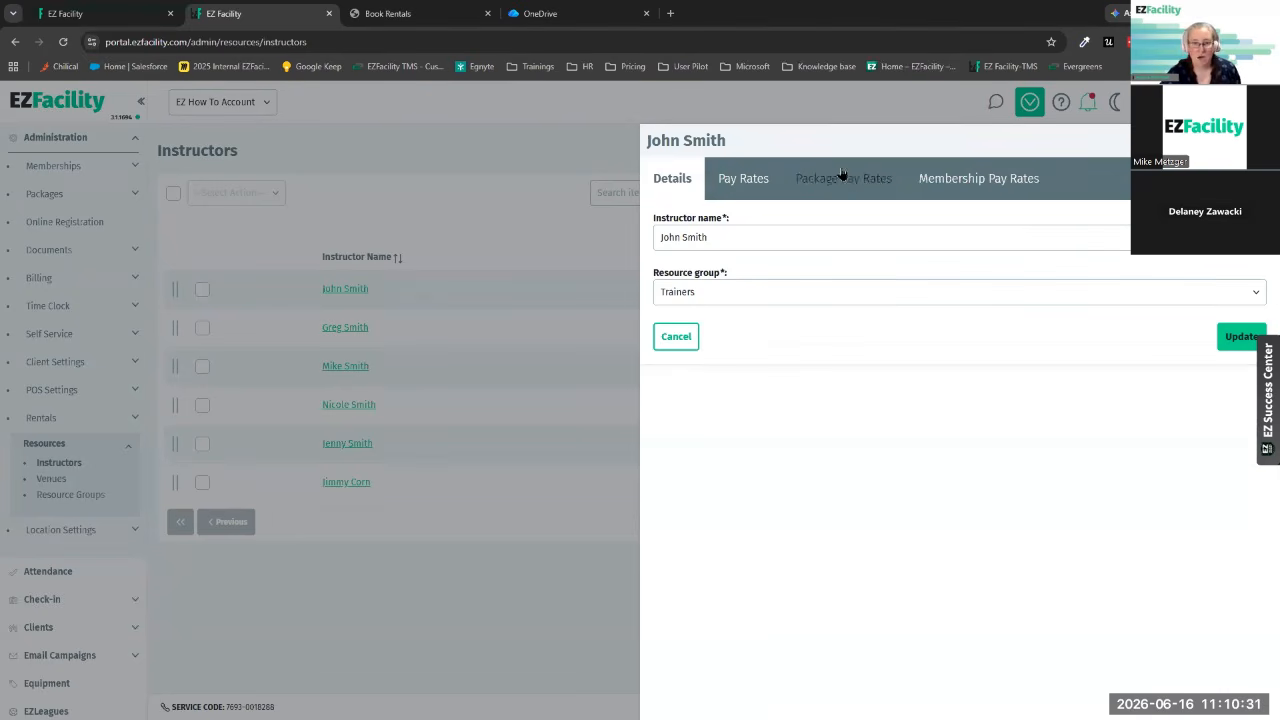
{"action": "left_click", "coordinate": [753, 182]}
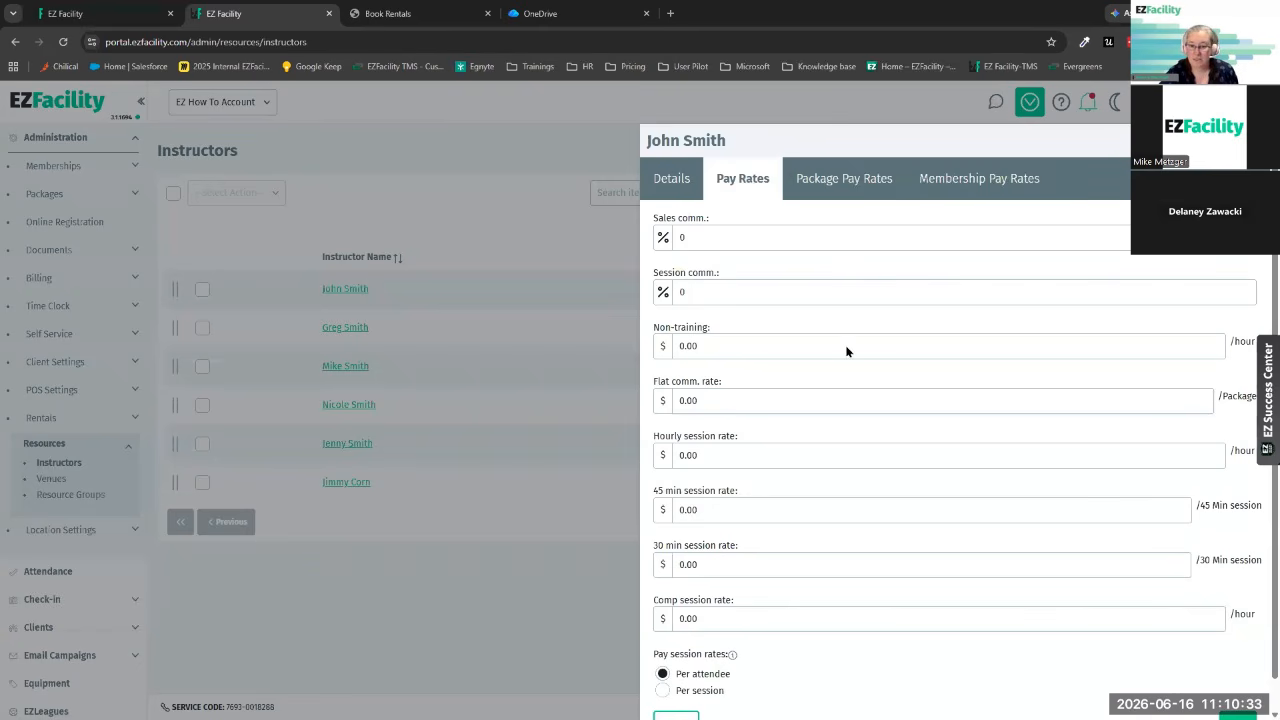
{"action": "left_click", "coordinate": [880, 177]}
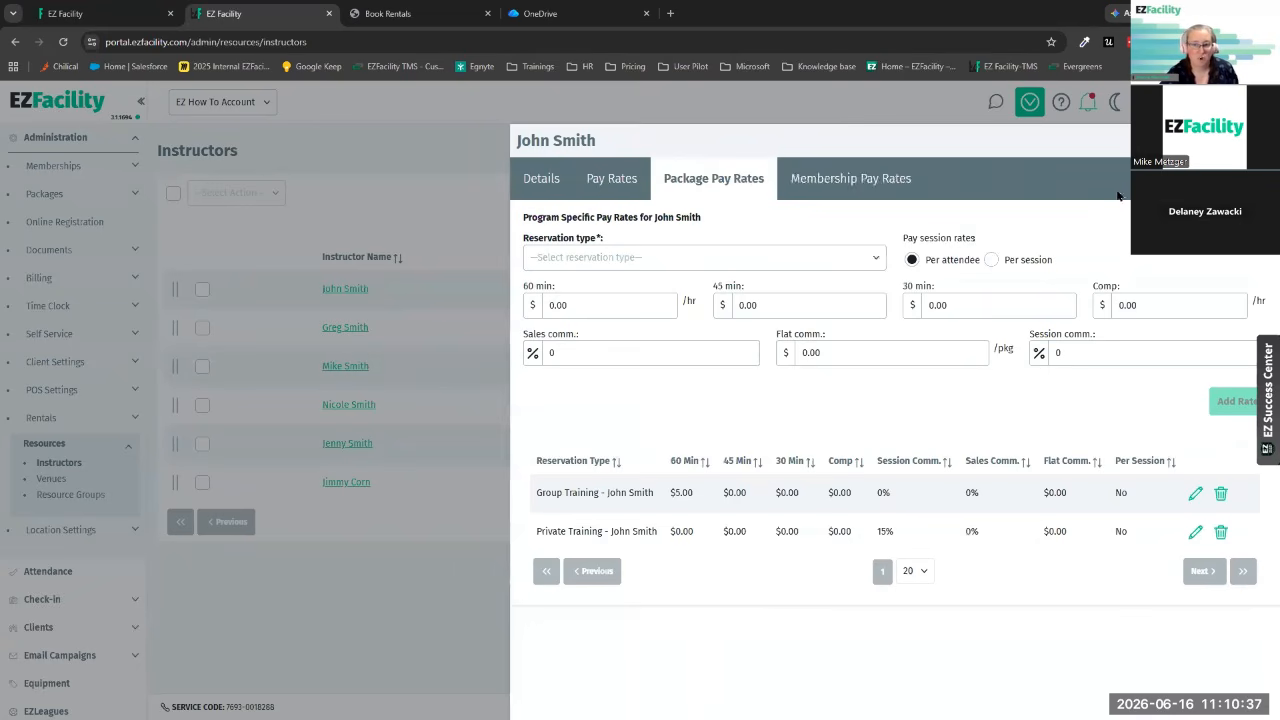
{"action": "left_click", "coordinate": [913, 180]}
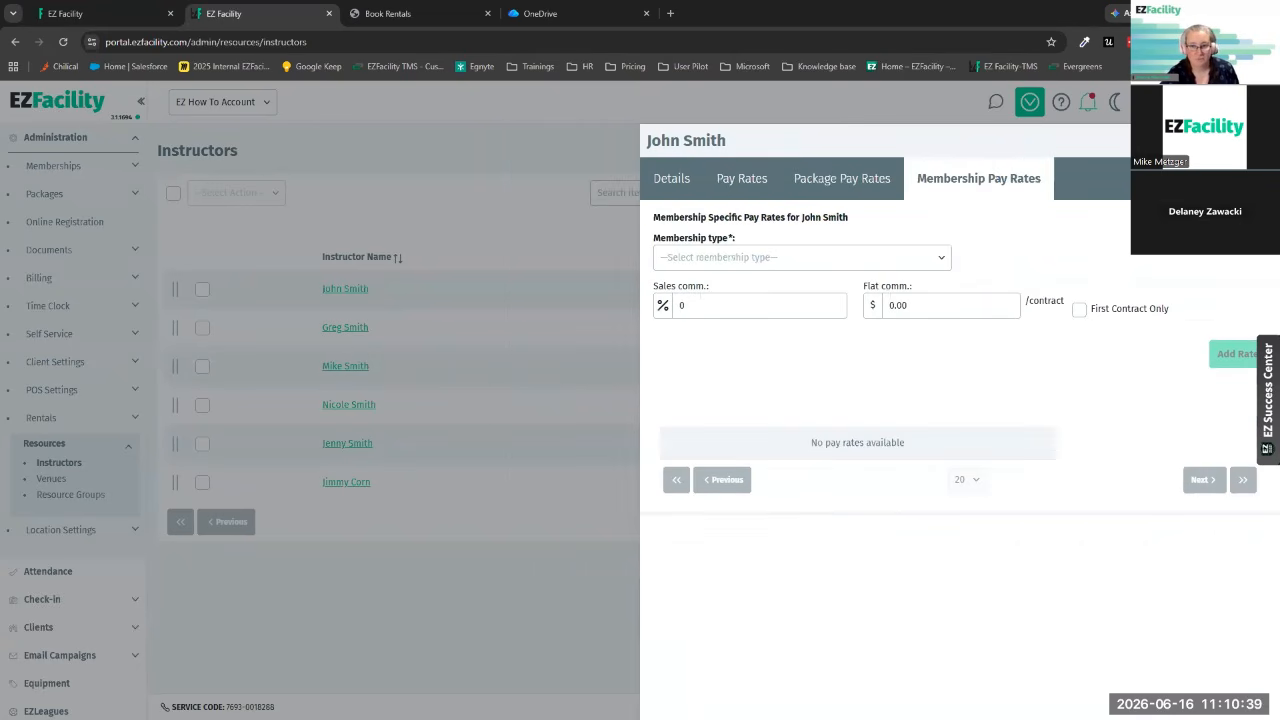
{"action": "left_click", "coordinate": [1261, 141]}
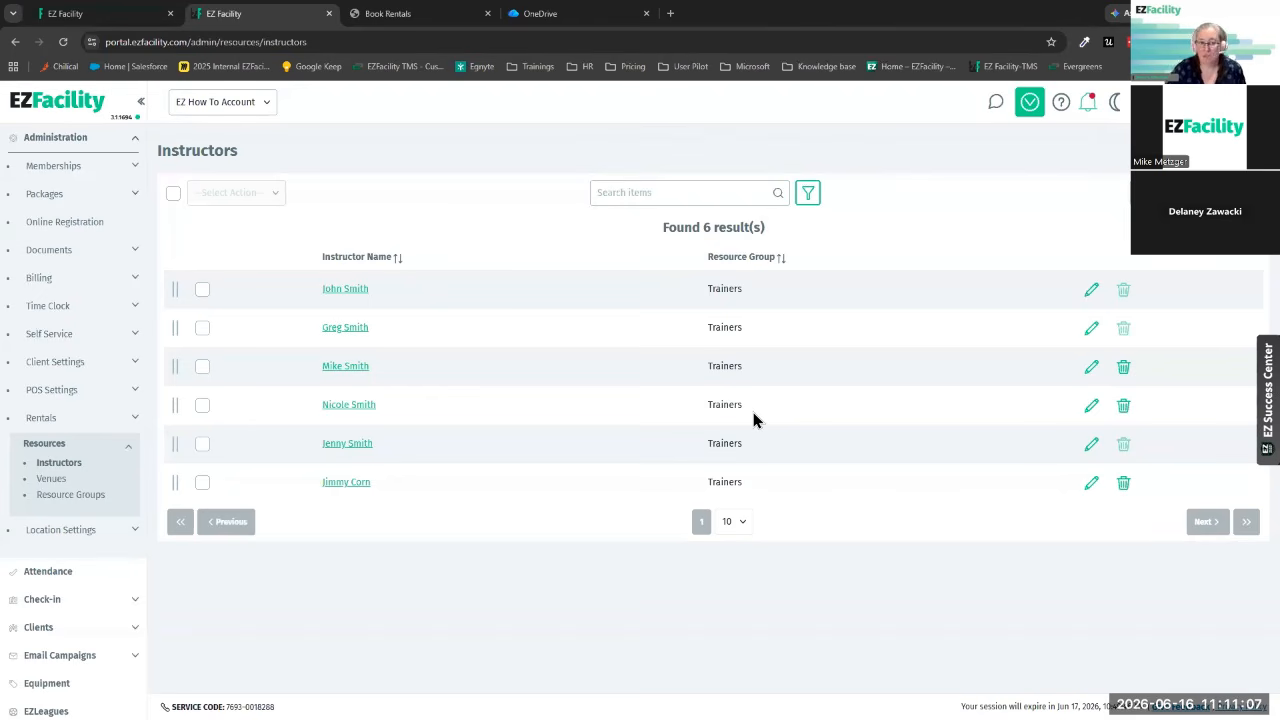
- Start a new rental type under Rentals and browse its pre-buffer choices, None up to 1 hour
{"action": "left_click", "coordinate": [41, 418]}
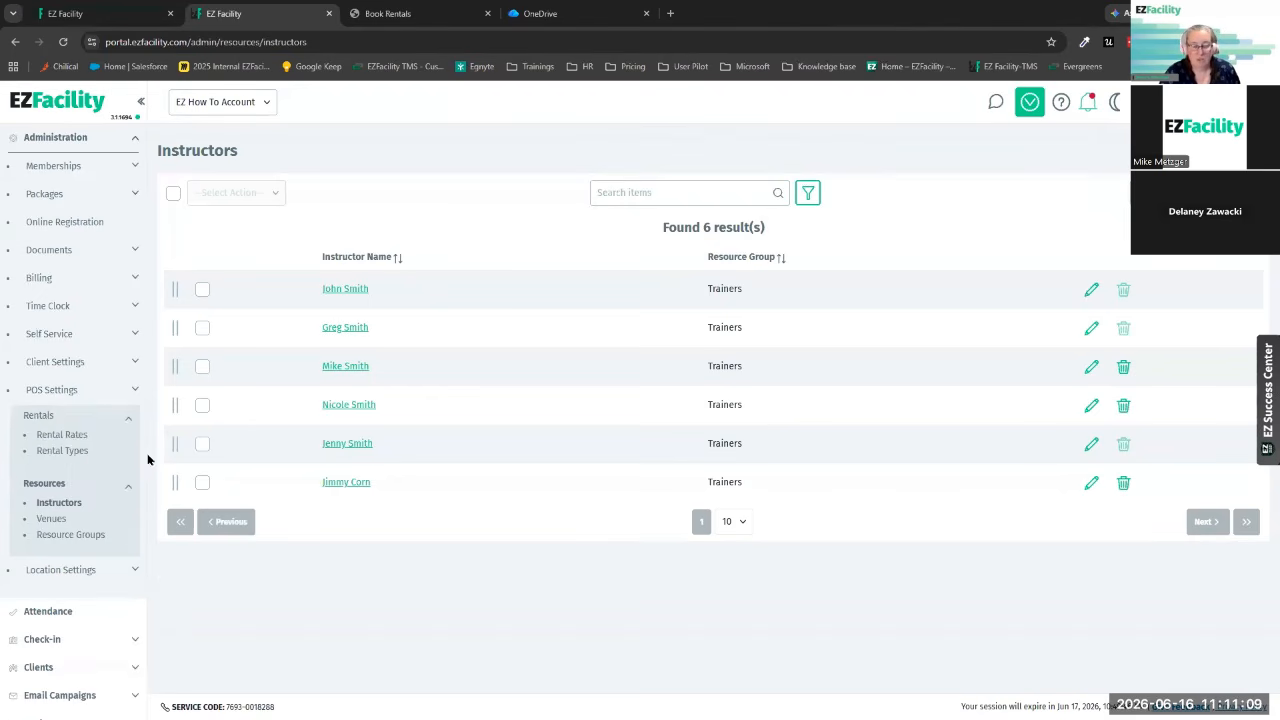
{"action": "left_click", "coordinate": [68, 451]}
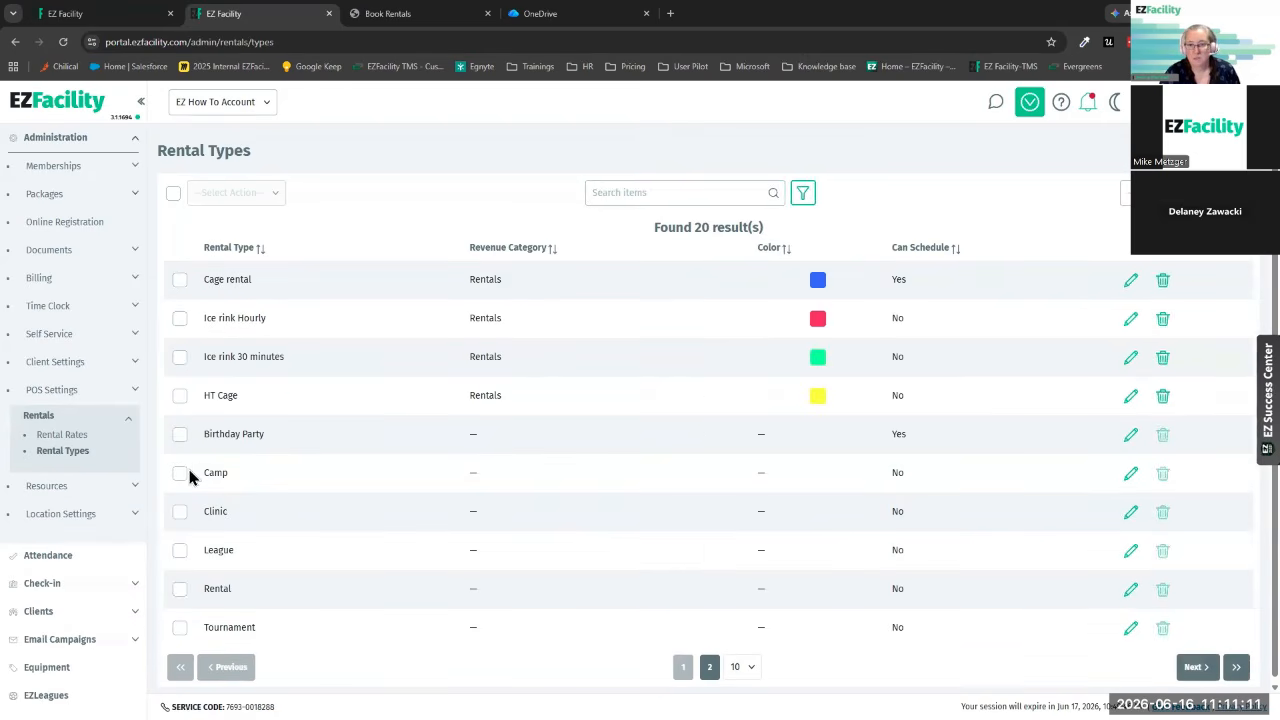
{"action": "left_click", "coordinate": [1188, 193]}
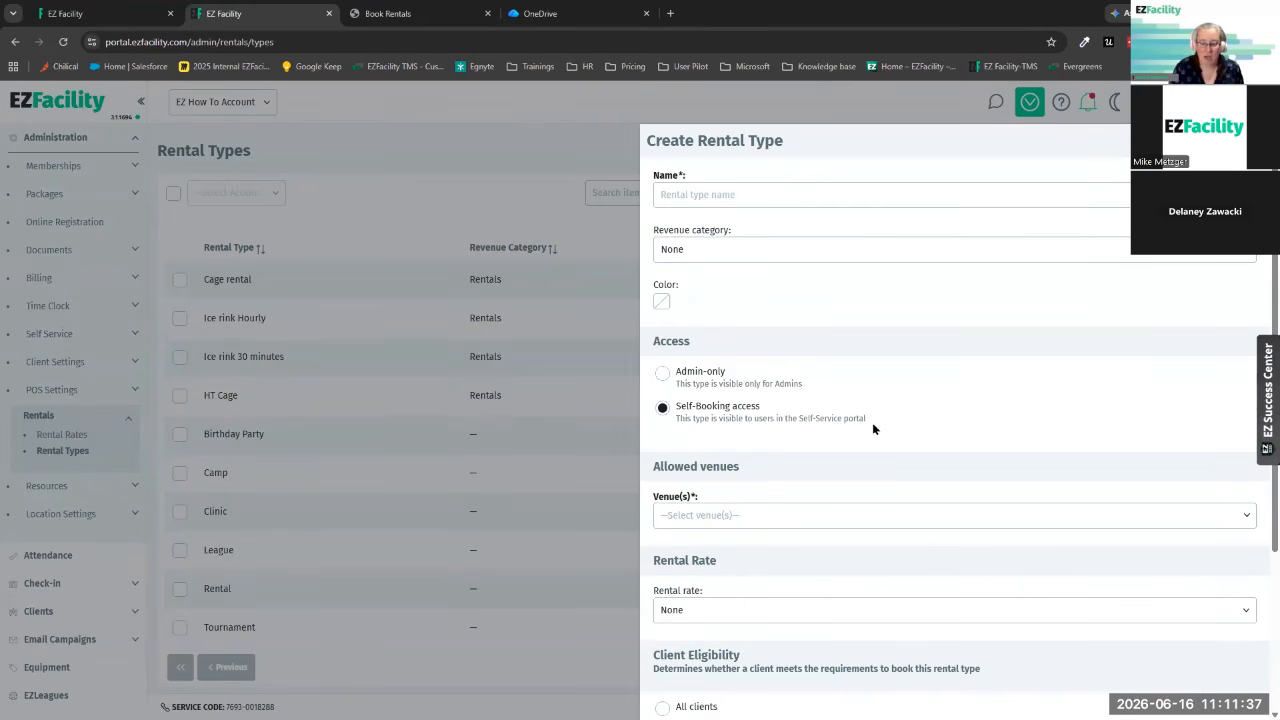
{"action": "scroll", "coordinate": [908, 421], "scroll_direction": "down", "scroll_amount": 3}
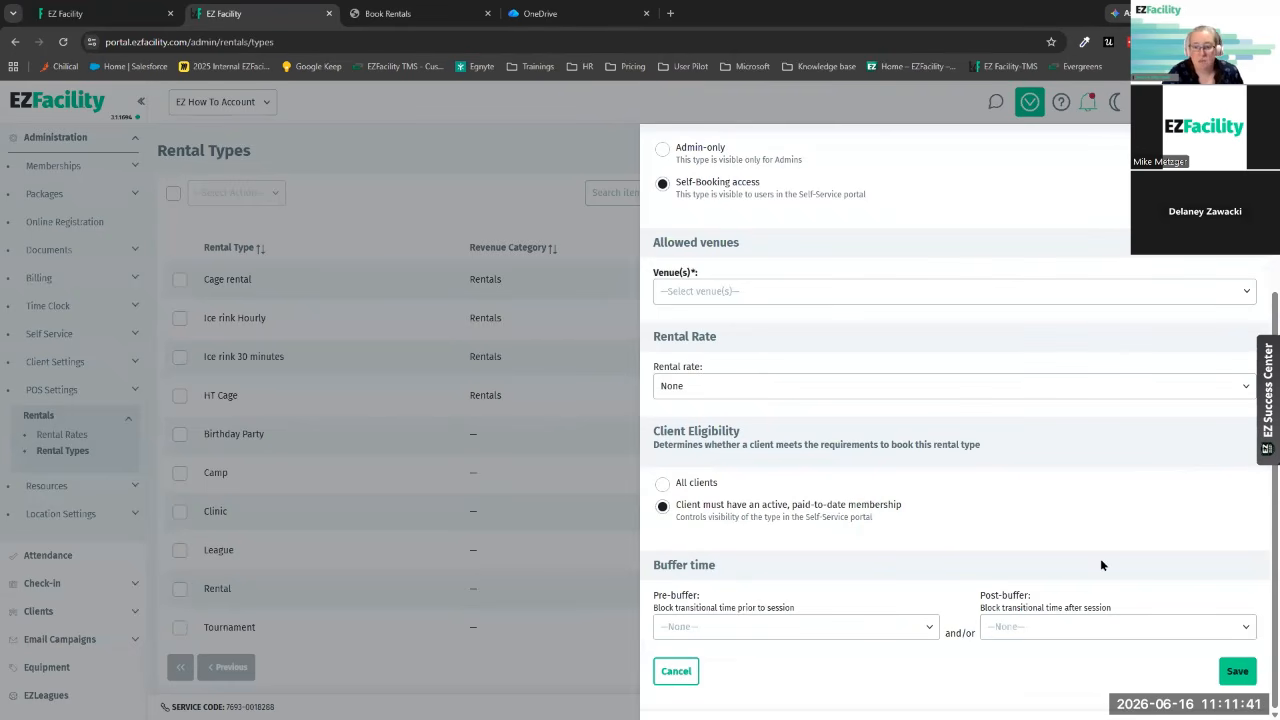
{"action": "left_click", "coordinate": [880, 624]}
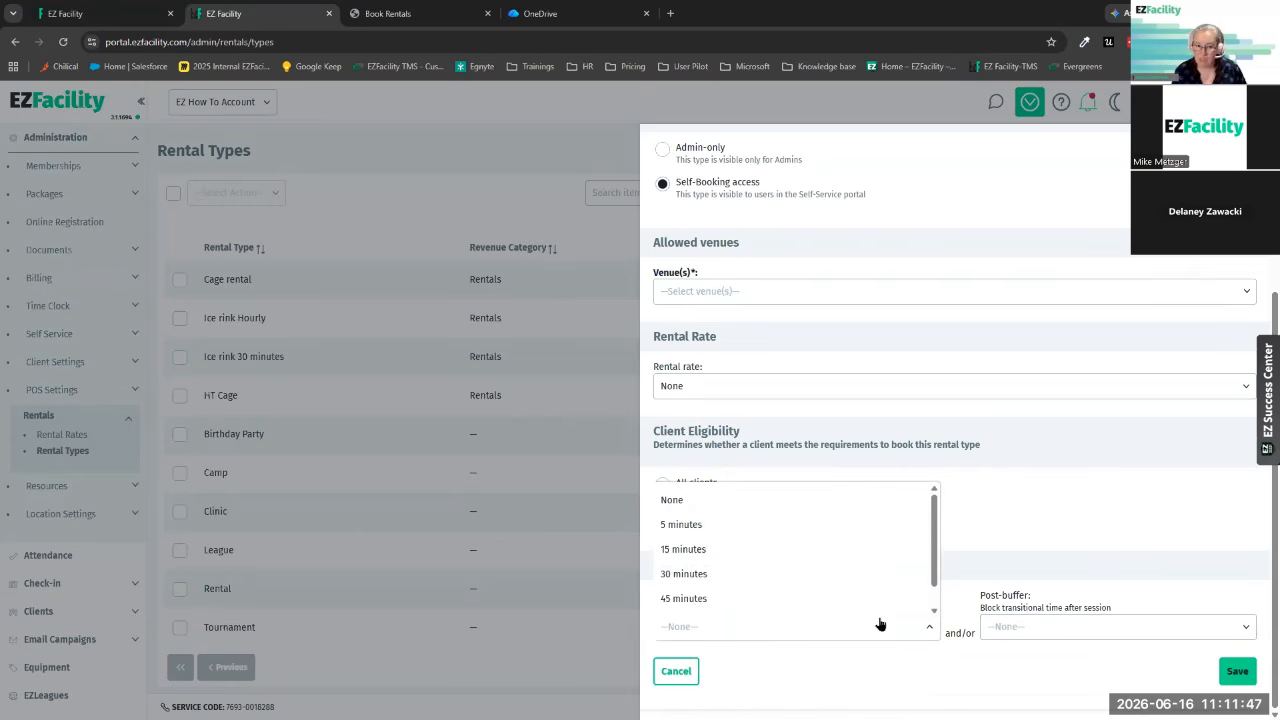
{"action": "scroll", "coordinate": [888, 556], "scroll_direction": "down", "scroll_amount": 1}
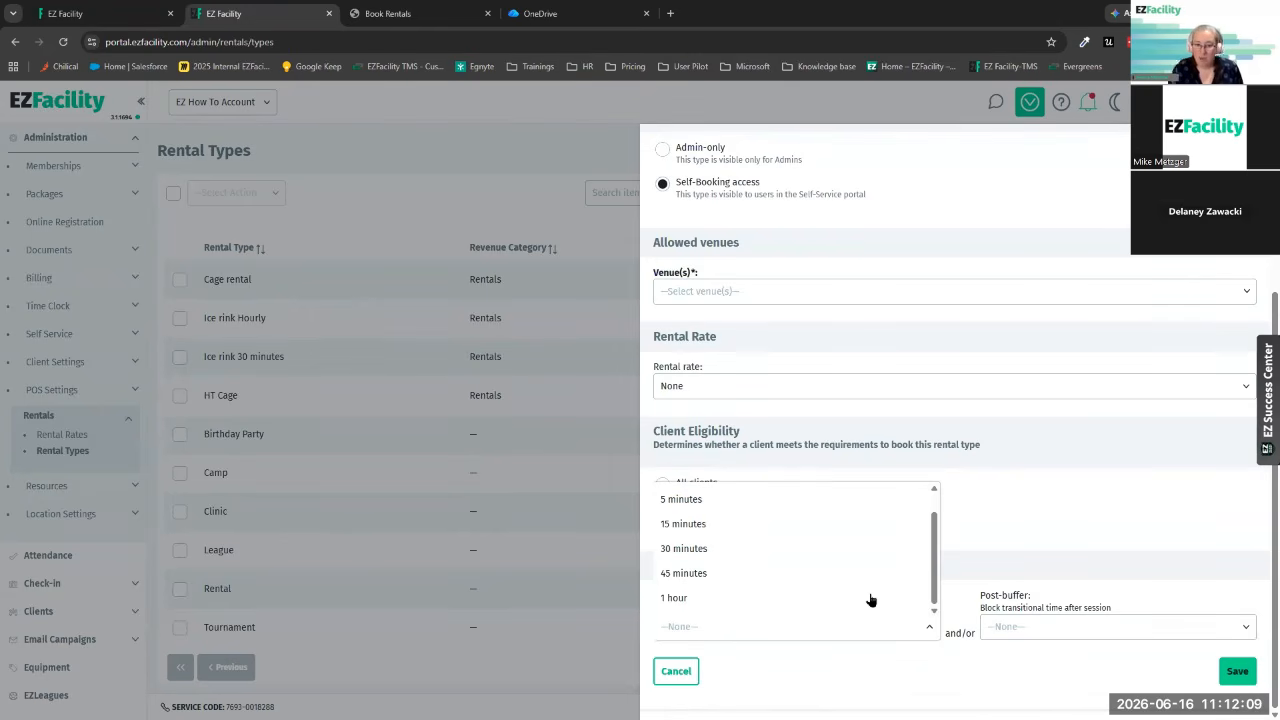
- Close the rental type editor unsaved and list the 13 active reservation types under Packages
{"action": "left_click", "coordinate": [618, 554]}
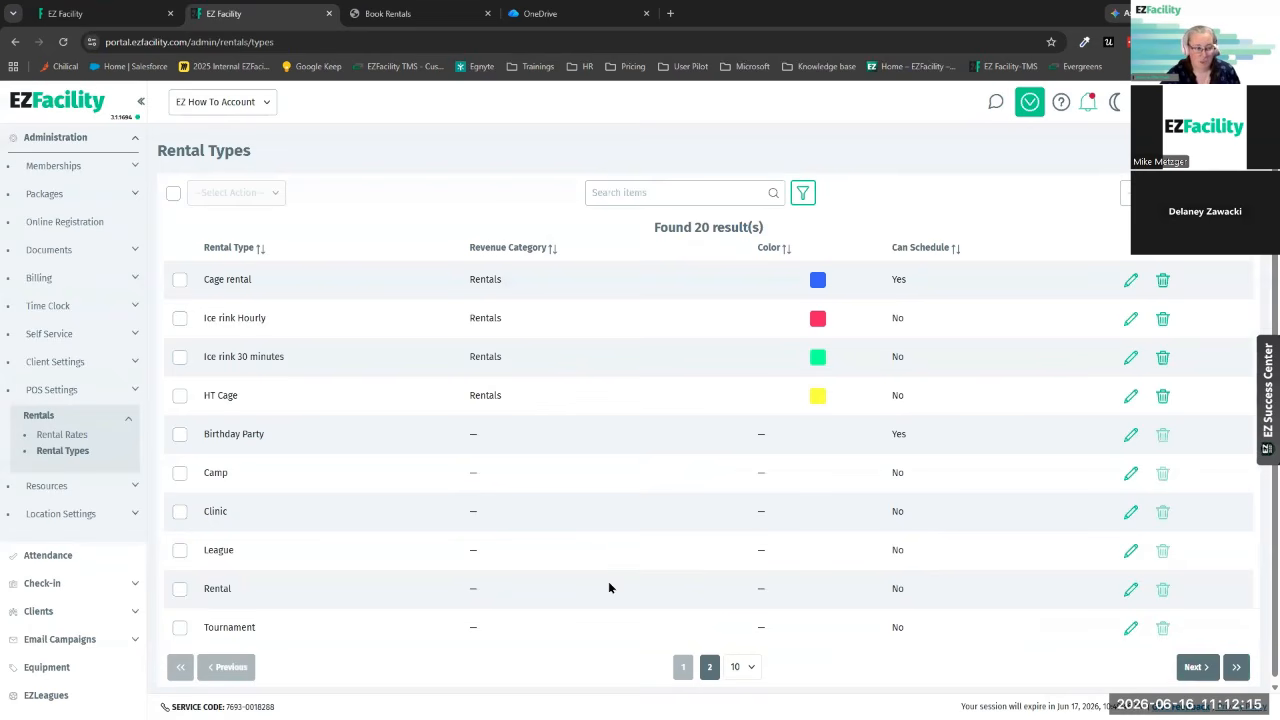
{"action": "left_click", "coordinate": [45, 194]}
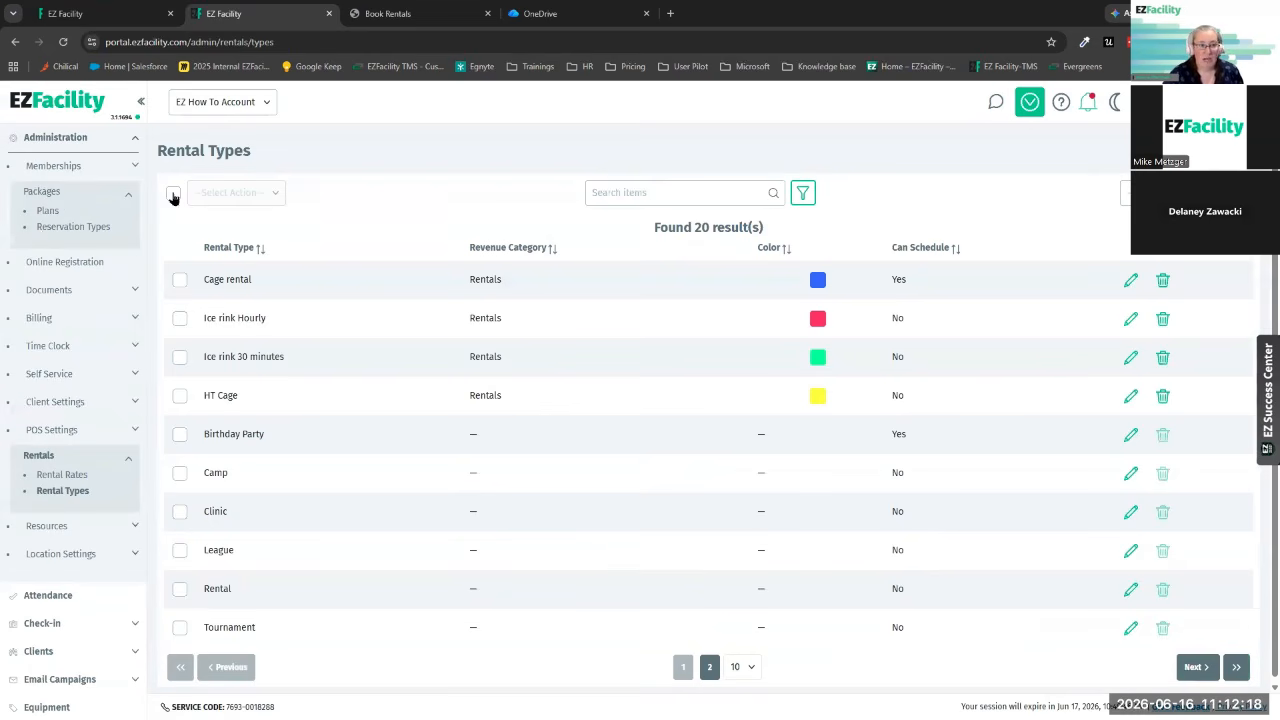
{"action": "left_click", "coordinate": [86, 228]}
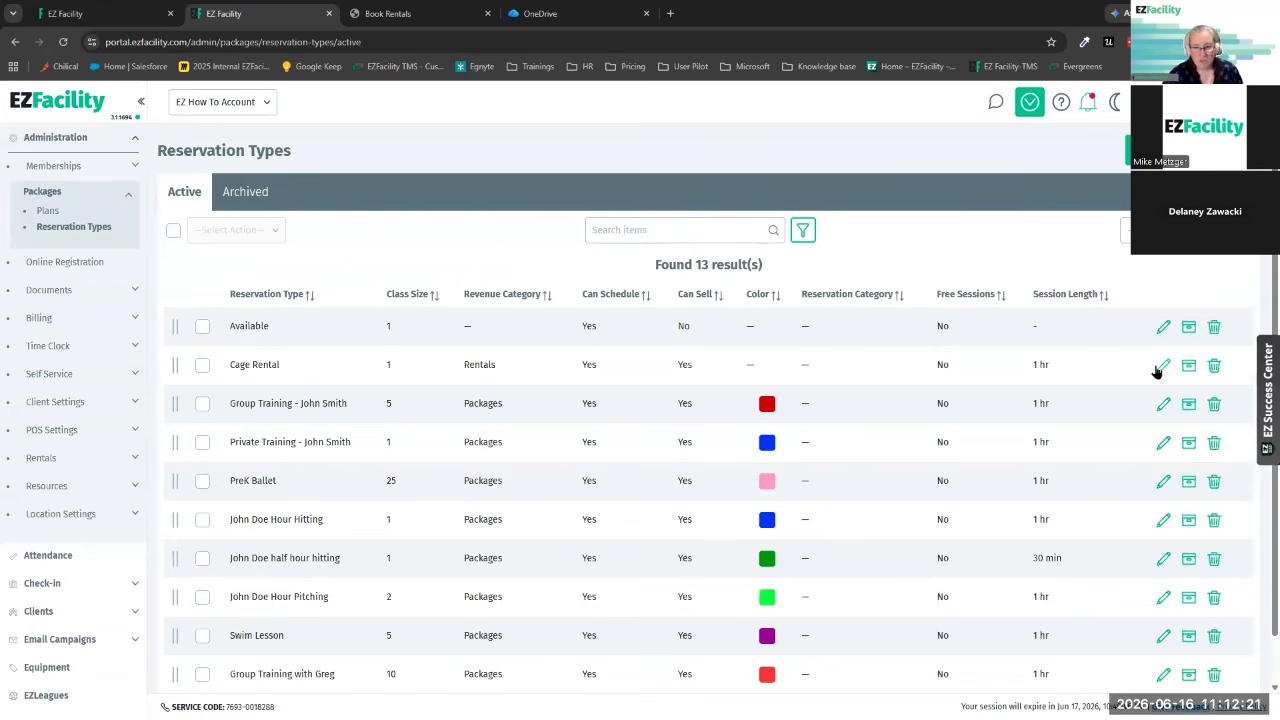
{"action": "left_click", "coordinate": [1163, 404]}
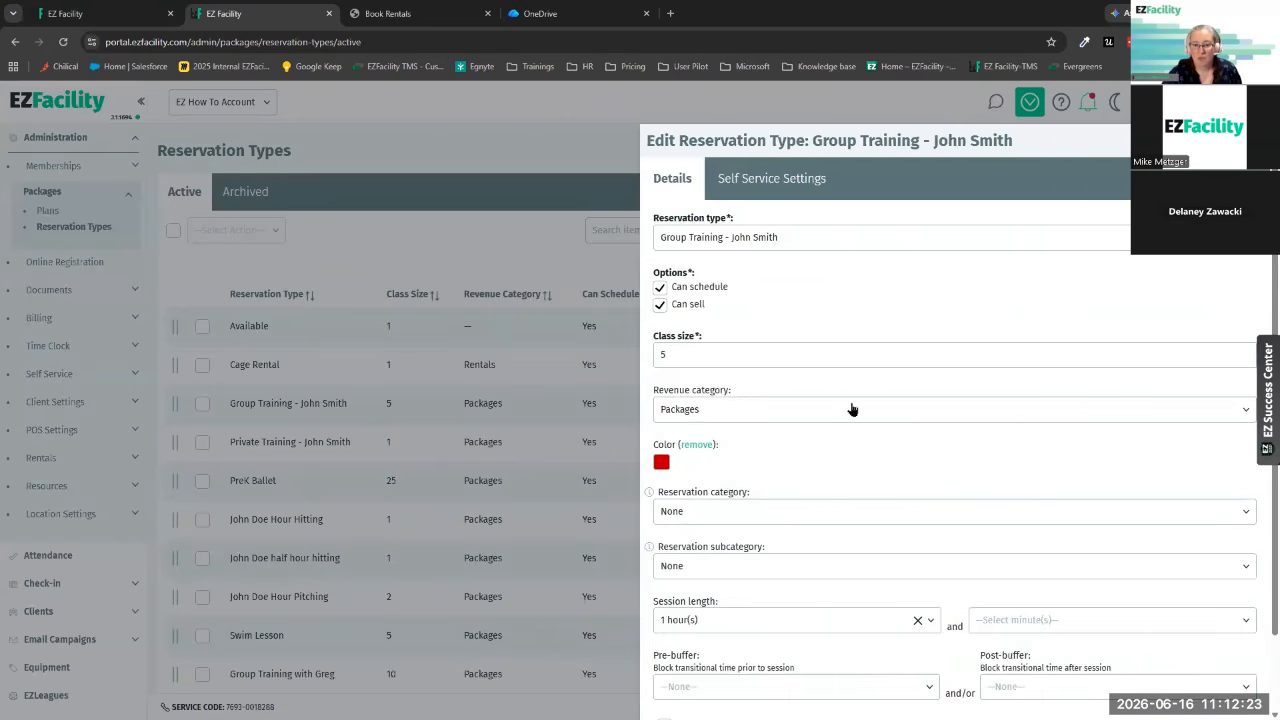
{"action": "scroll", "coordinate": [782, 580], "scroll_direction": "down", "scroll_amount": 1}
{"action": "scroll", "coordinate": [782, 580], "scroll_direction": "down", "scroll_amount": 1}
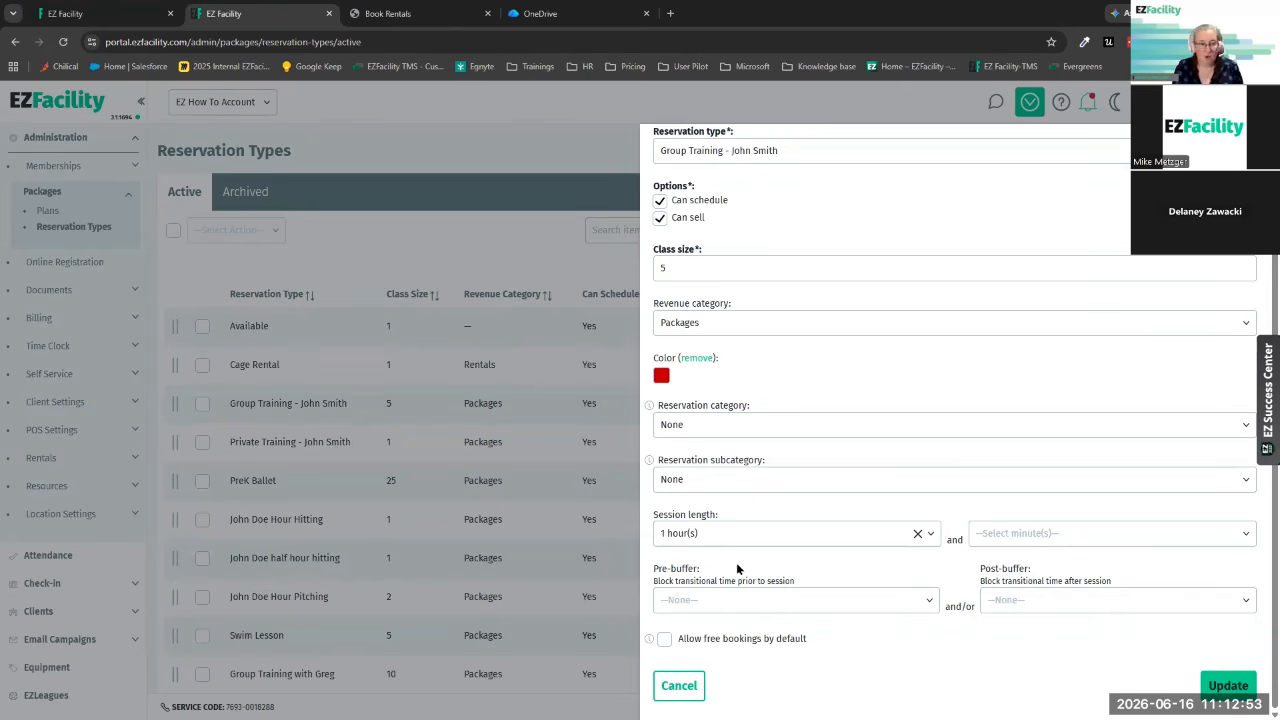
{"action": "left_click", "coordinate": [432, 232]}
{"action": "left_click", "coordinate": [665, 453]}
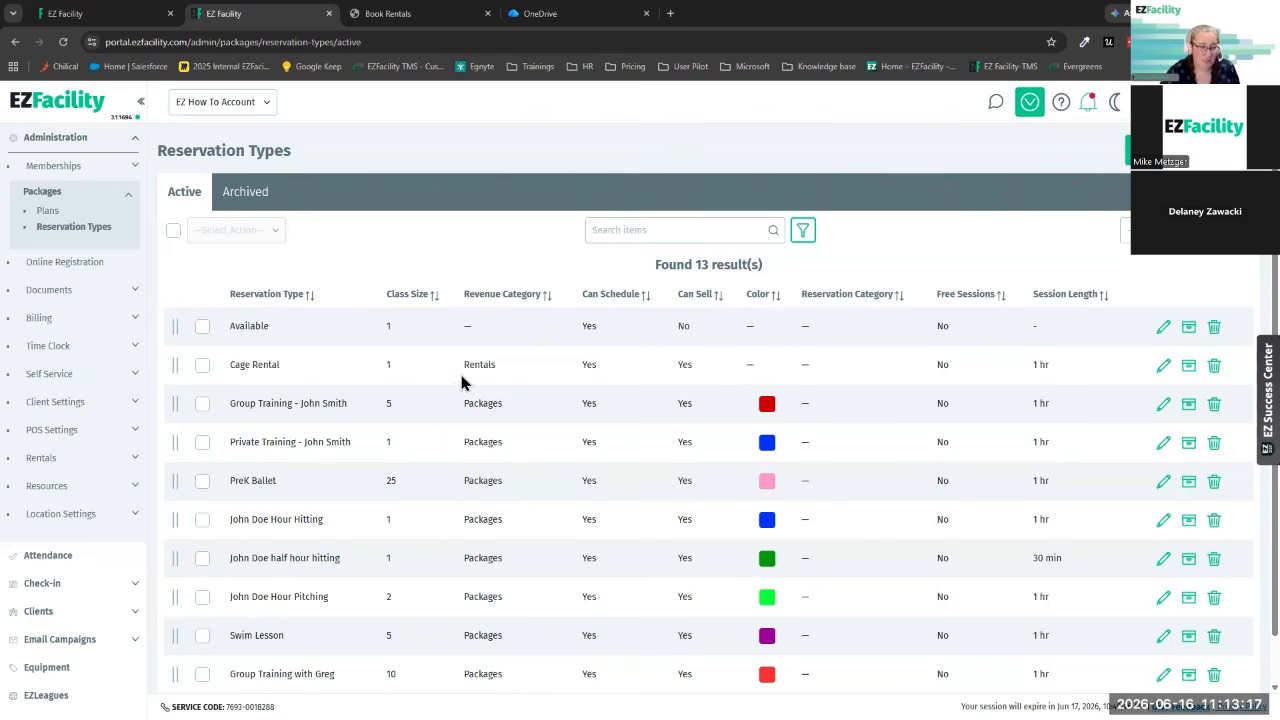
- From the 18 Rental Rates under Rentals, open Member Field Rental for editing
{"action": "left_click", "coordinate": [40, 459]}
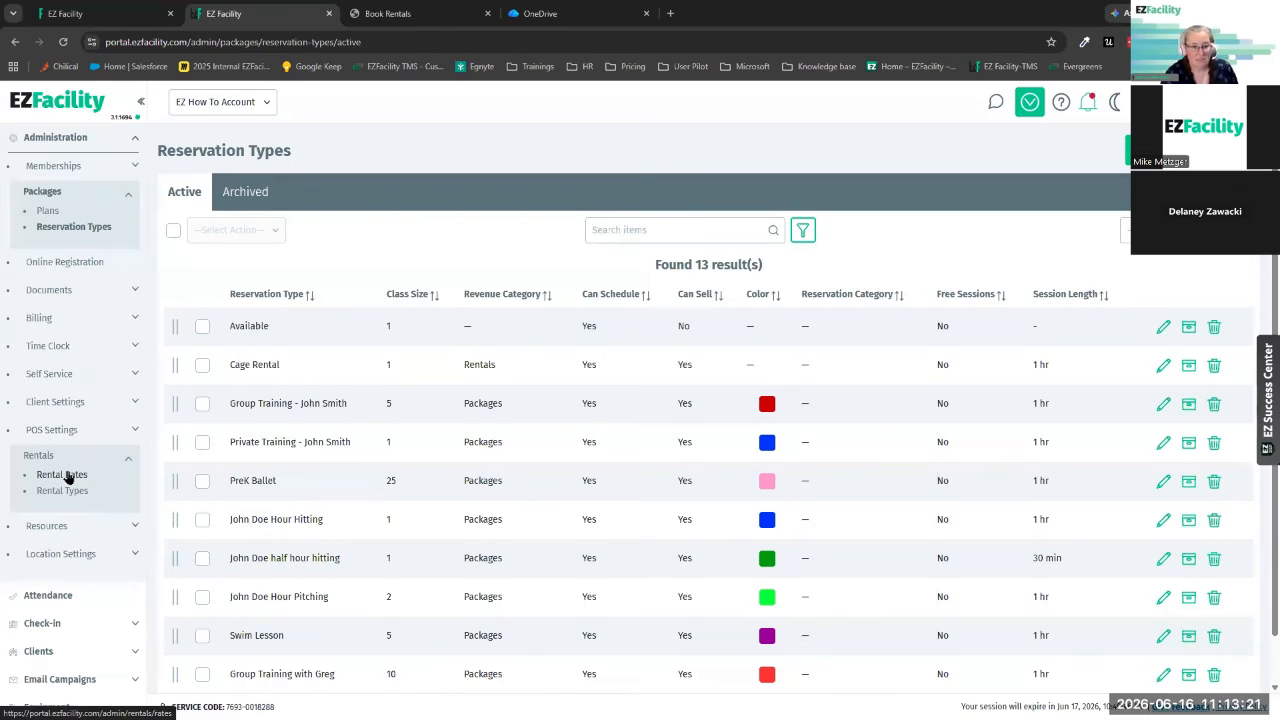
{"action": "left_click", "coordinate": [66, 476]}
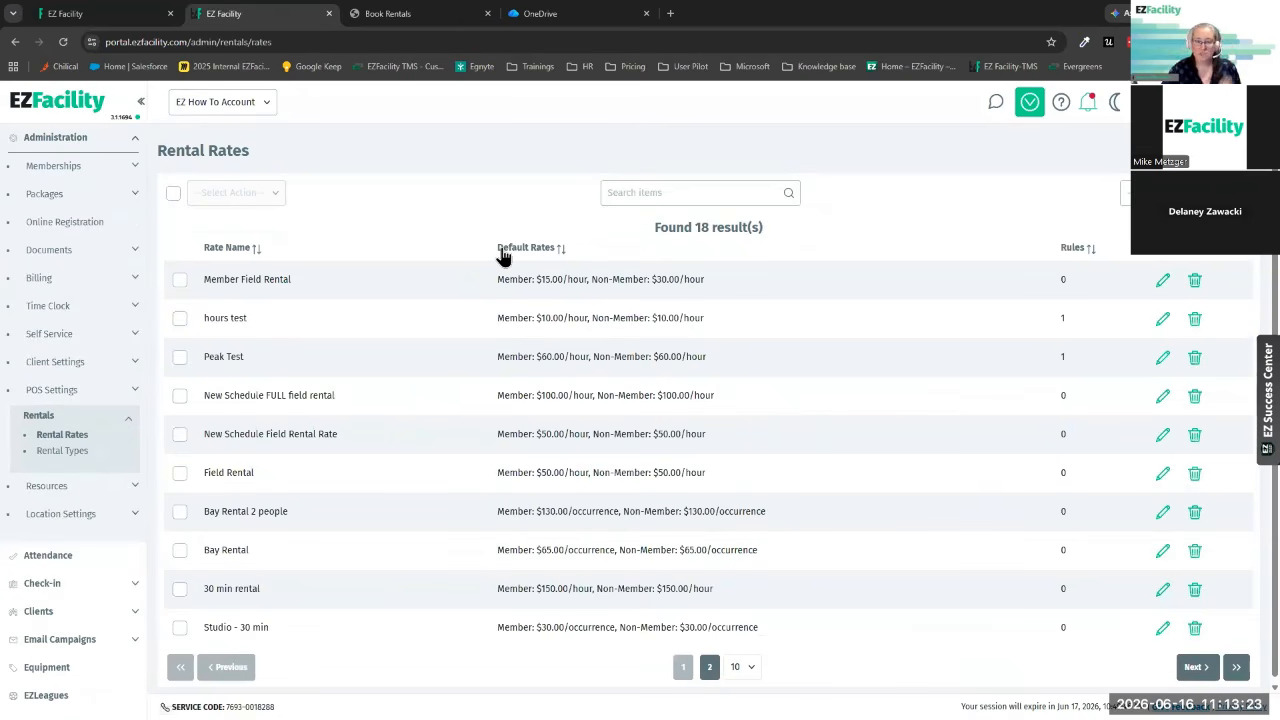
{"action": "left_click", "coordinate": [1162, 283]}
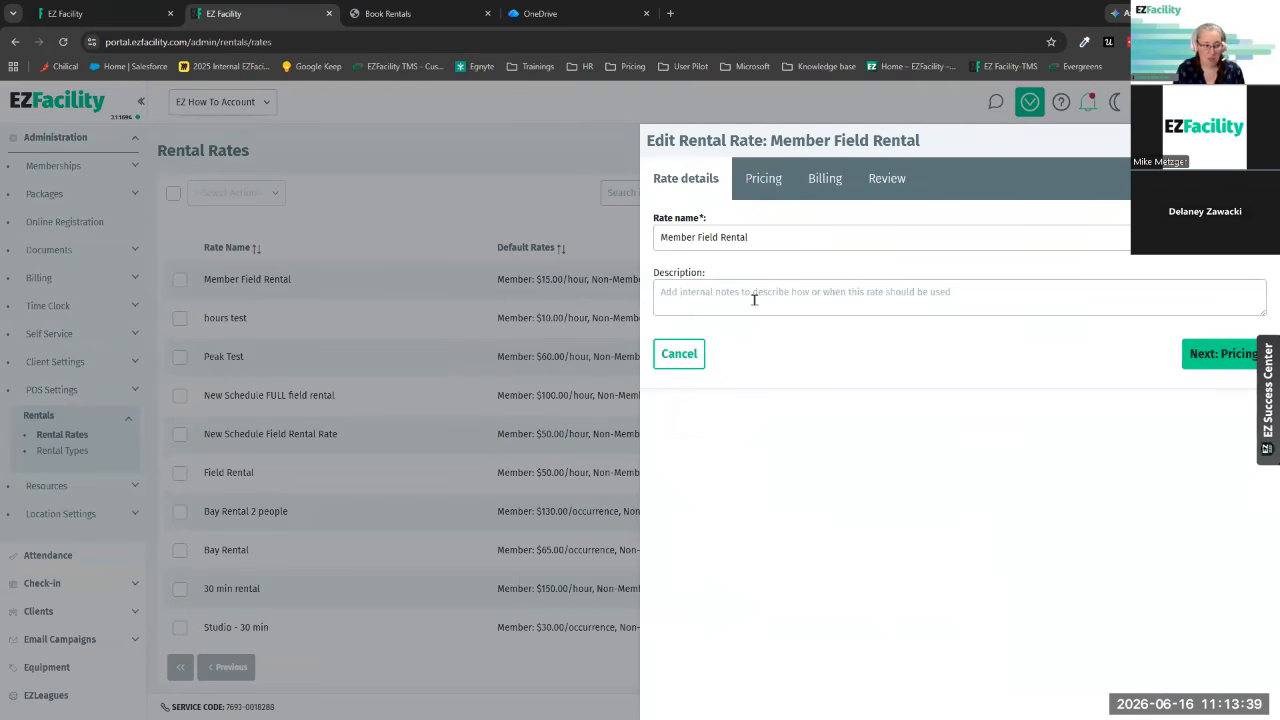
- On Member Field Rental's pricing ($15.00 member, $30.00 non-member per hour), add a blank custom rate rule
{"action": "left_click", "coordinate": [1216, 358]}
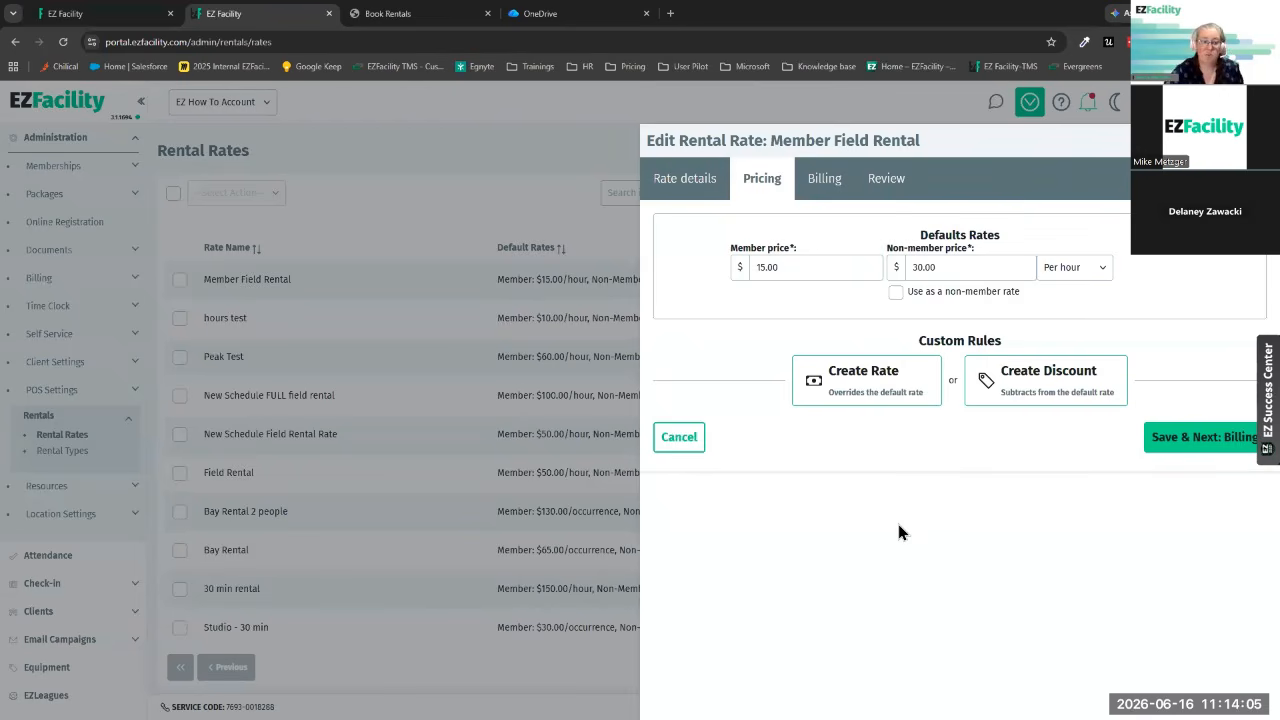
{"action": "left_click", "coordinate": [906, 389]}
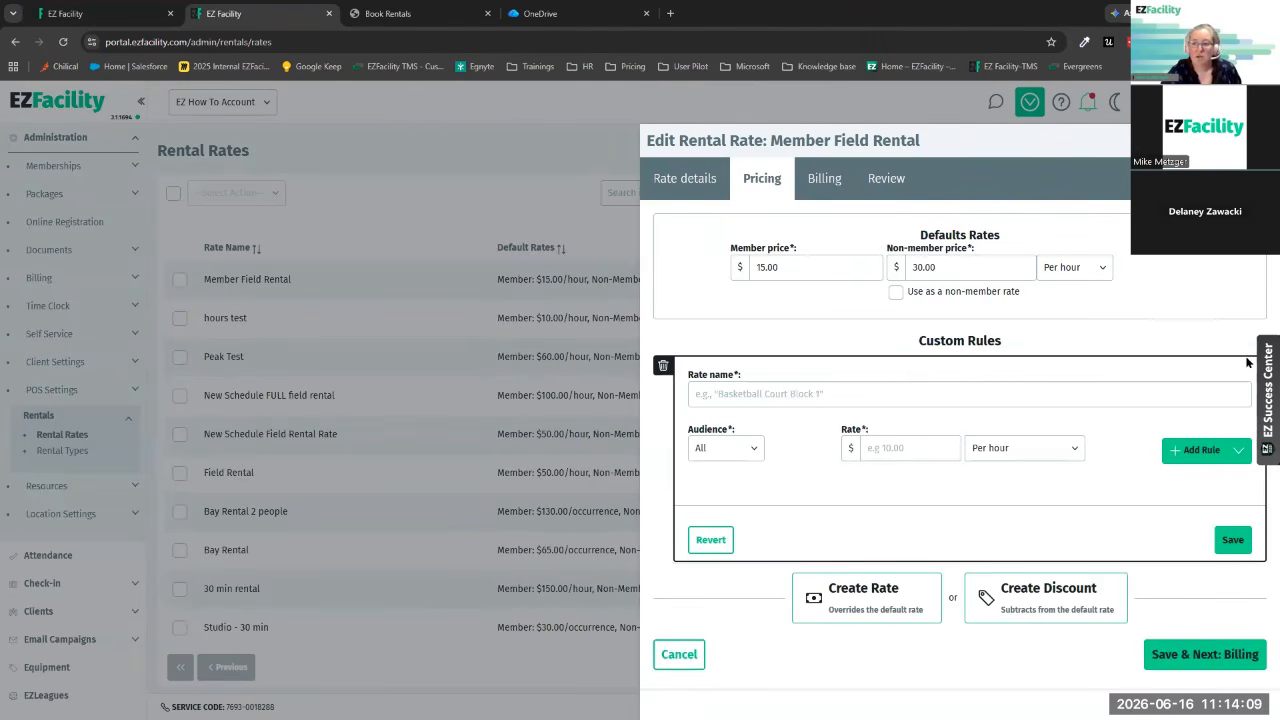
- View the custom rate's condition types (Time range, Date range, Days of week, Membership Type), then delete the draft rule
{"action": "left_click", "coordinate": [1224, 455]}
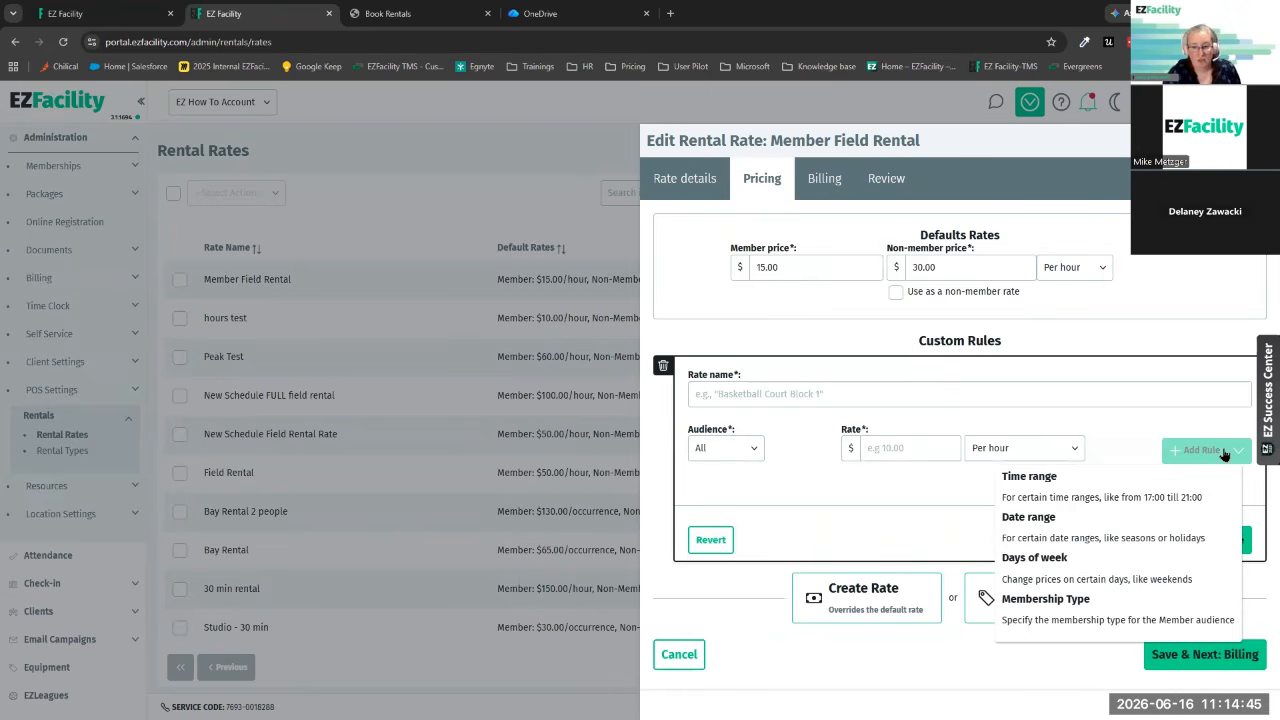
{"action": "left_click", "coordinate": [662, 367]}
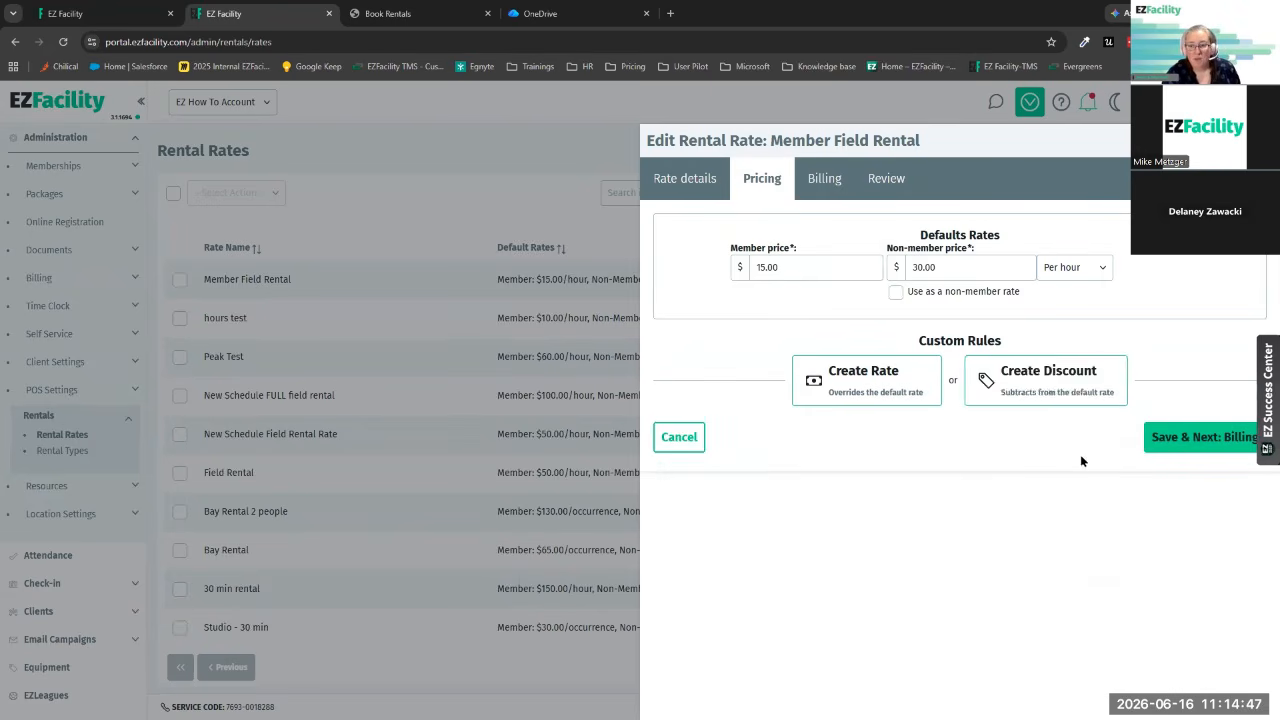
- Start a discount off the default rate, then back out of the rental rate editor past the exit warning
{"action": "left_click", "coordinate": [1047, 382]}
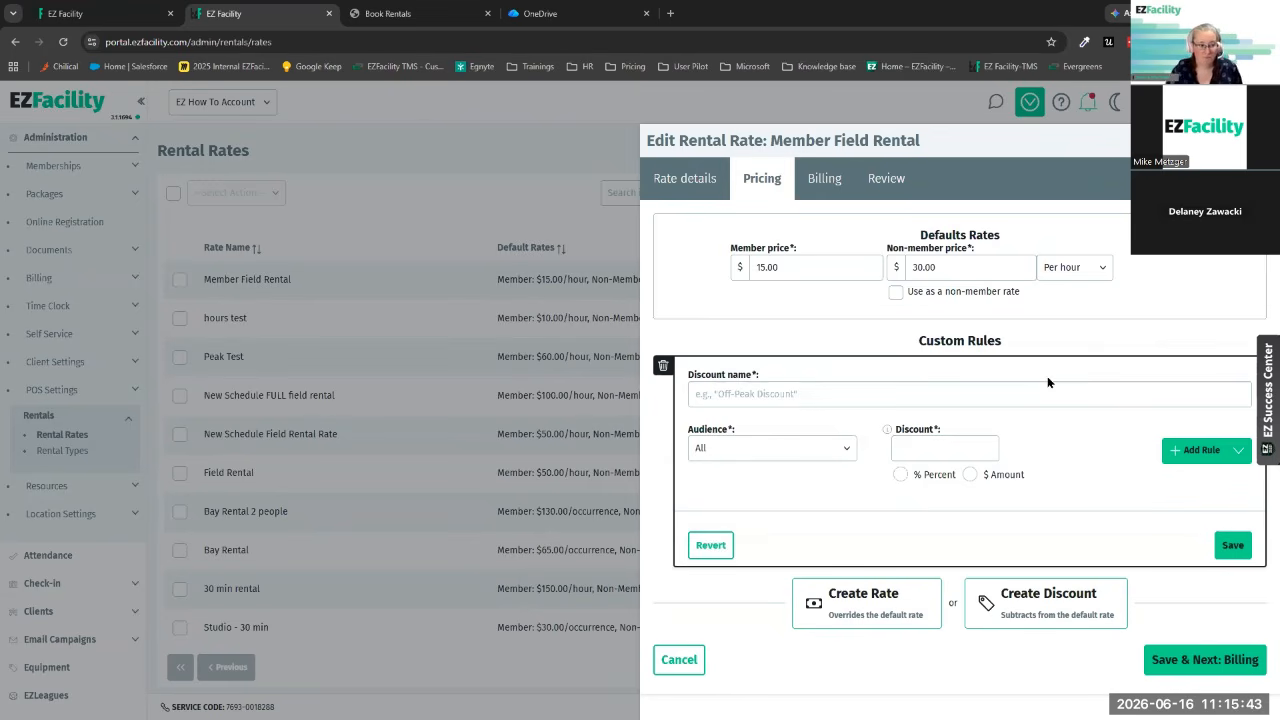
{"action": "left_click", "coordinate": [1250, 141]}
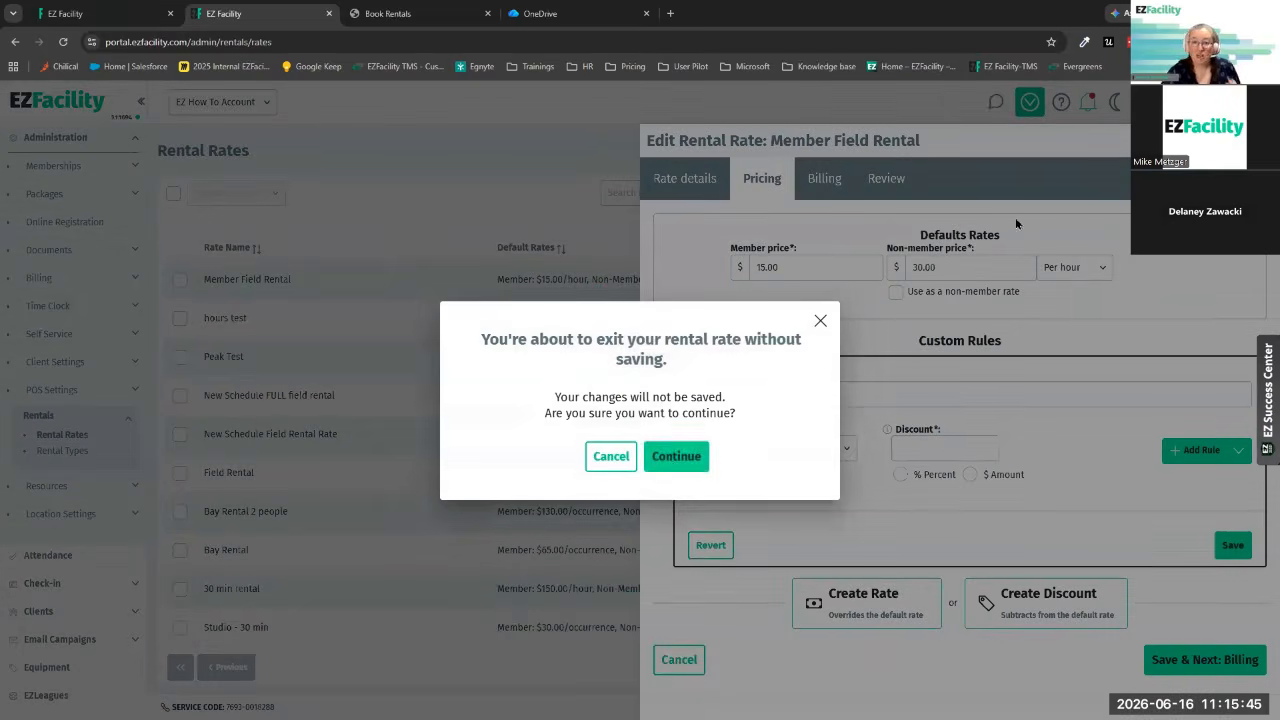
{"action": "left_click", "coordinate": [684, 457]}
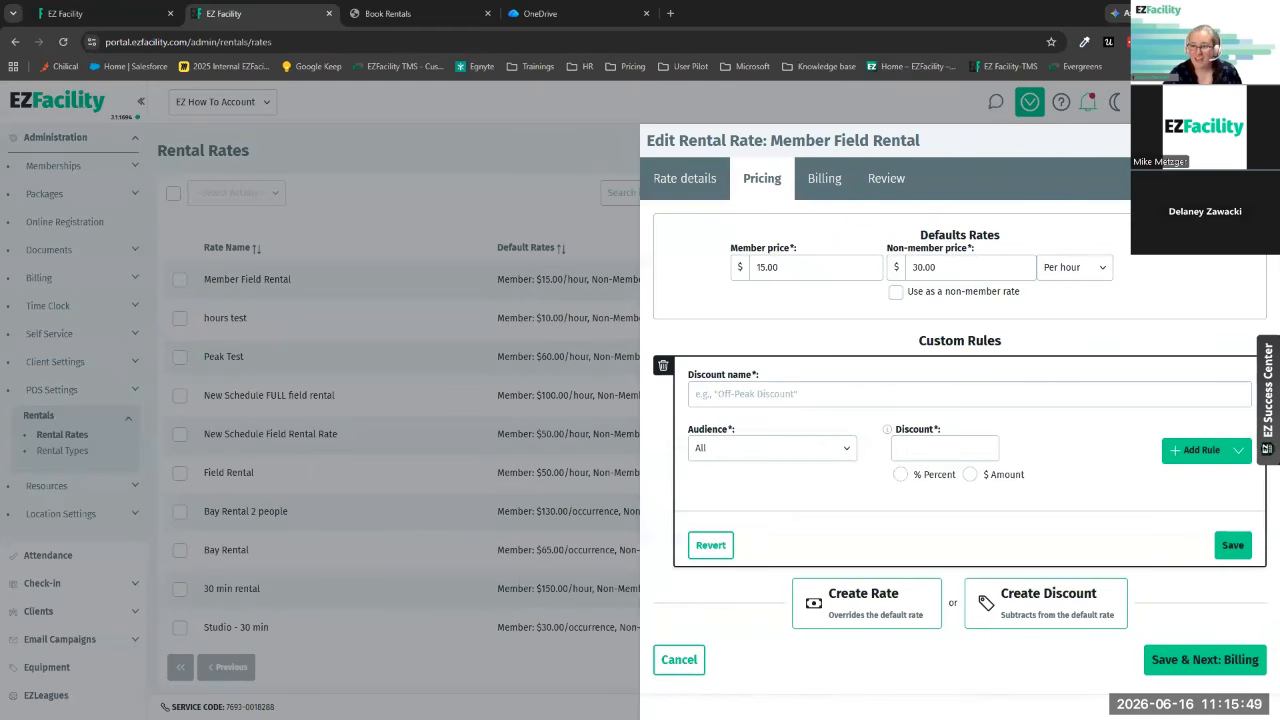
{"action": "left_click", "coordinate": [1250, 141]}
- Exit the Member Field Rental rate without saving and scroll the 18-rate Rental Rates list
{"action": "left_click", "coordinate": [818, 320]}
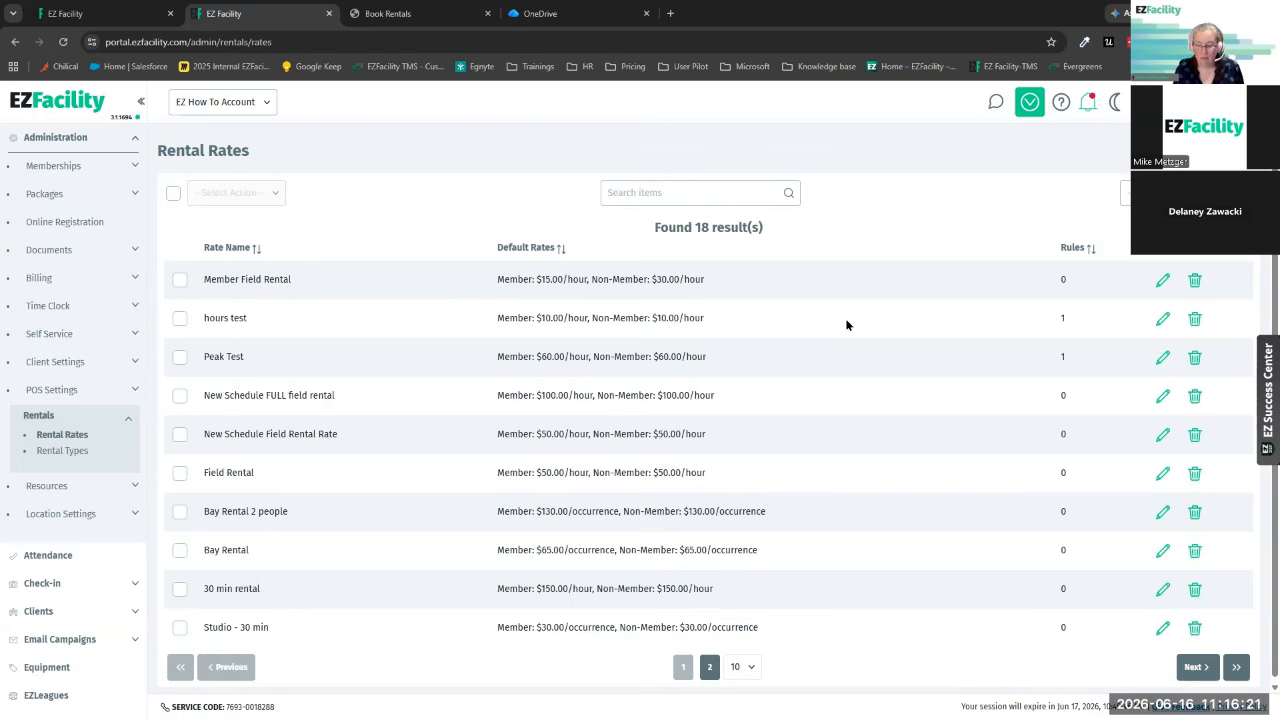
{"action": "scroll", "coordinate": [112, 370], "scroll_direction": "down", "scroll_amount": 3}
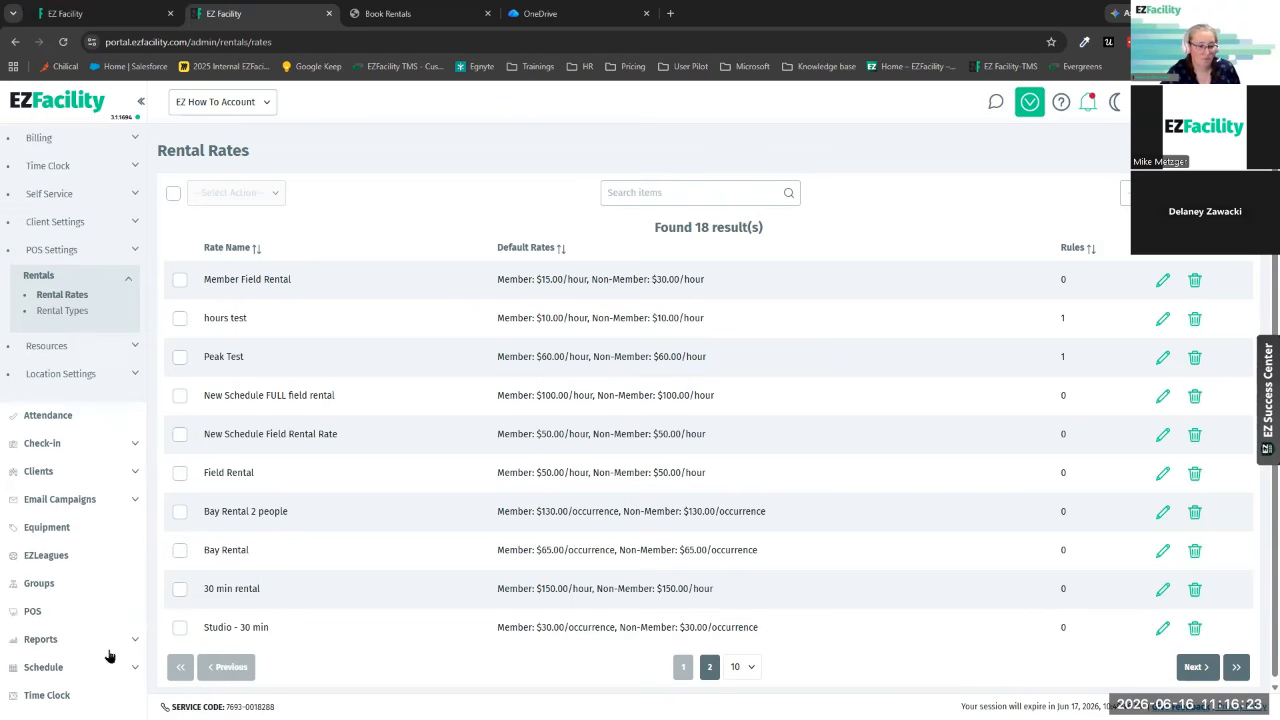
- Open the Resource (New) schedule and view Cage 1's 1:00 PM Cage Rental details and booked client
{"action": "left_click", "coordinate": [100, 667]}
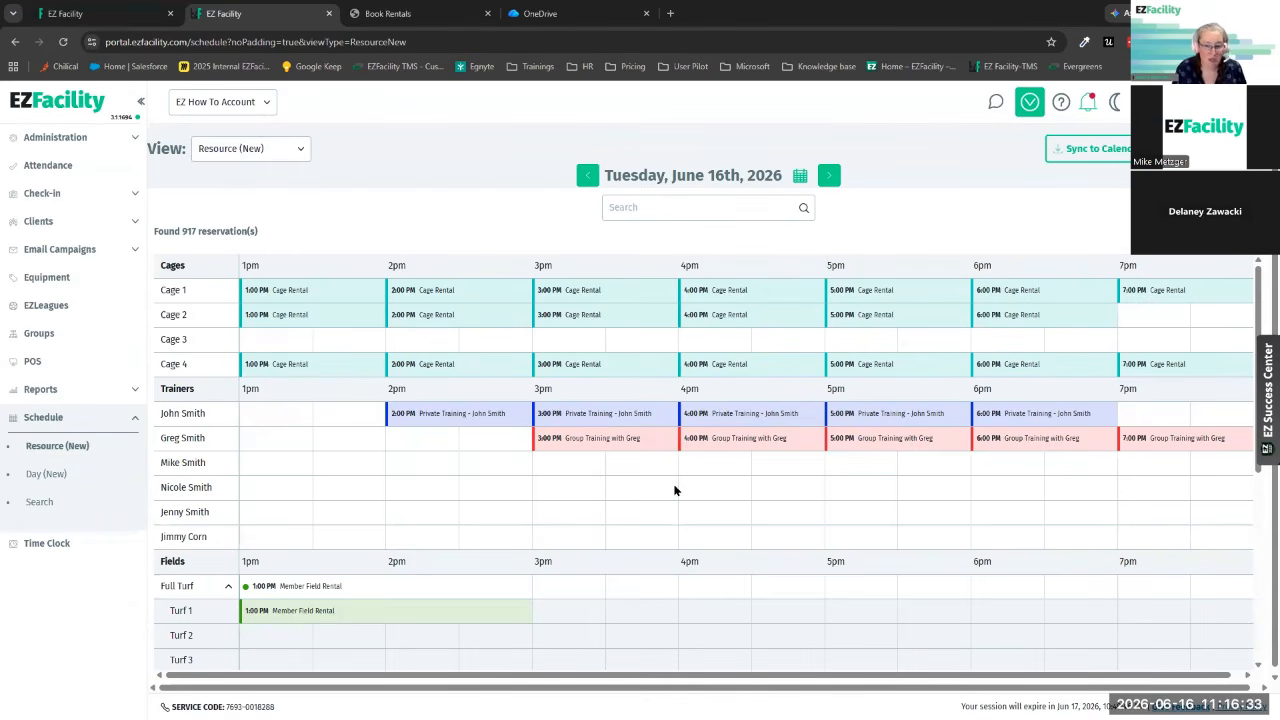
{"action": "left_click", "coordinate": [323, 294]}
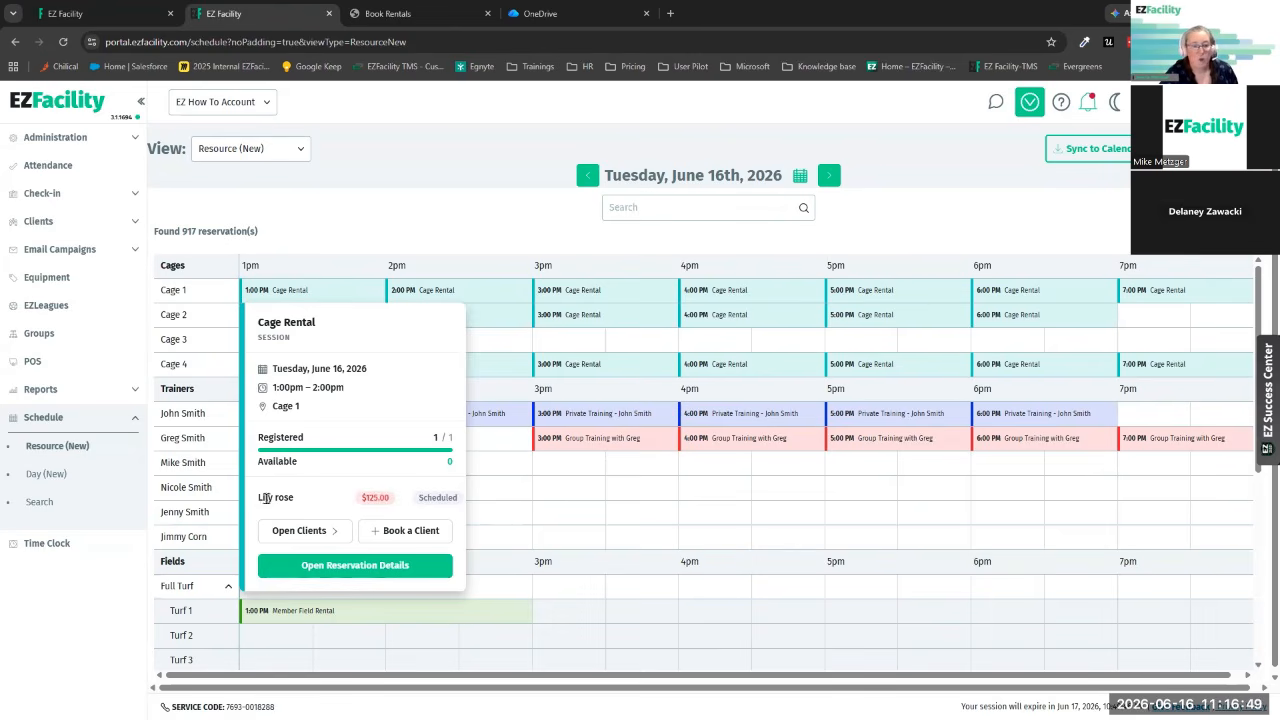
{"action": "left_click_drag", "start_coordinate": [259, 497], "coordinate": [330, 500]}
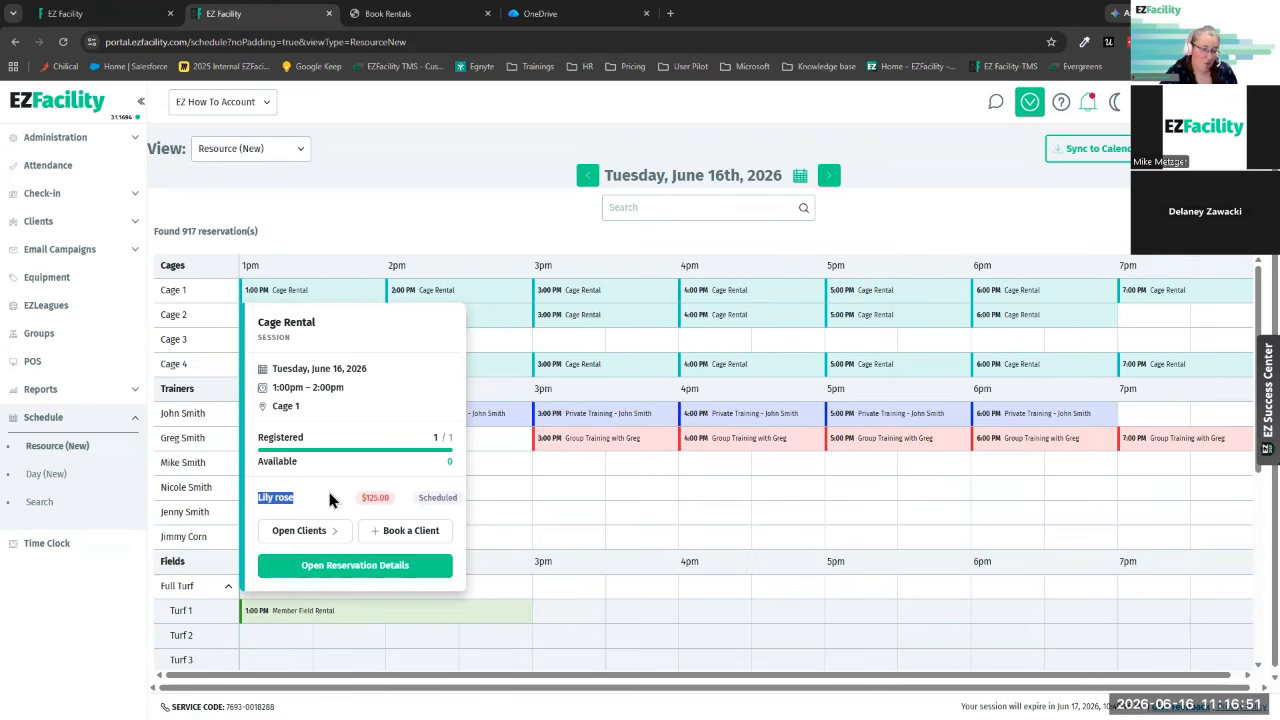
{"action": "left_click", "coordinate": [332, 478]}
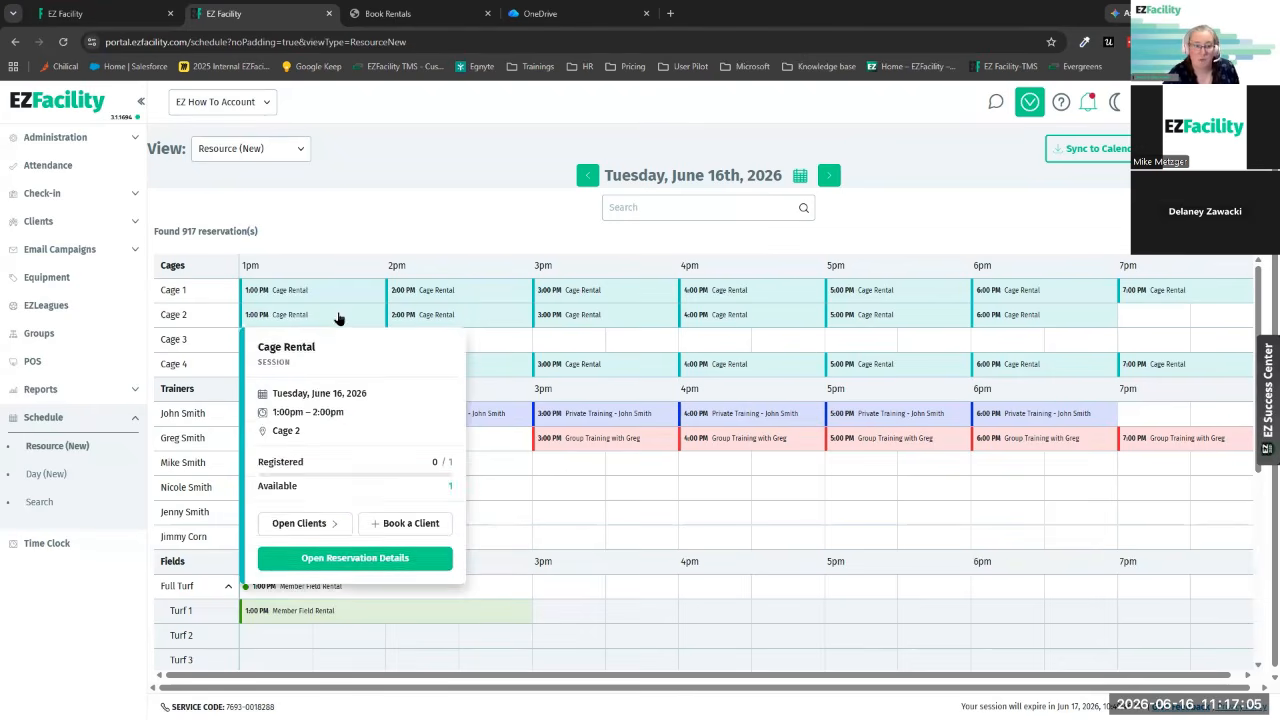
- Close the Cage Rental details and show the trainer's 3:00–4:00pm Private Training session details
{"action": "mouse_move", "coordinate": [337, 288]}
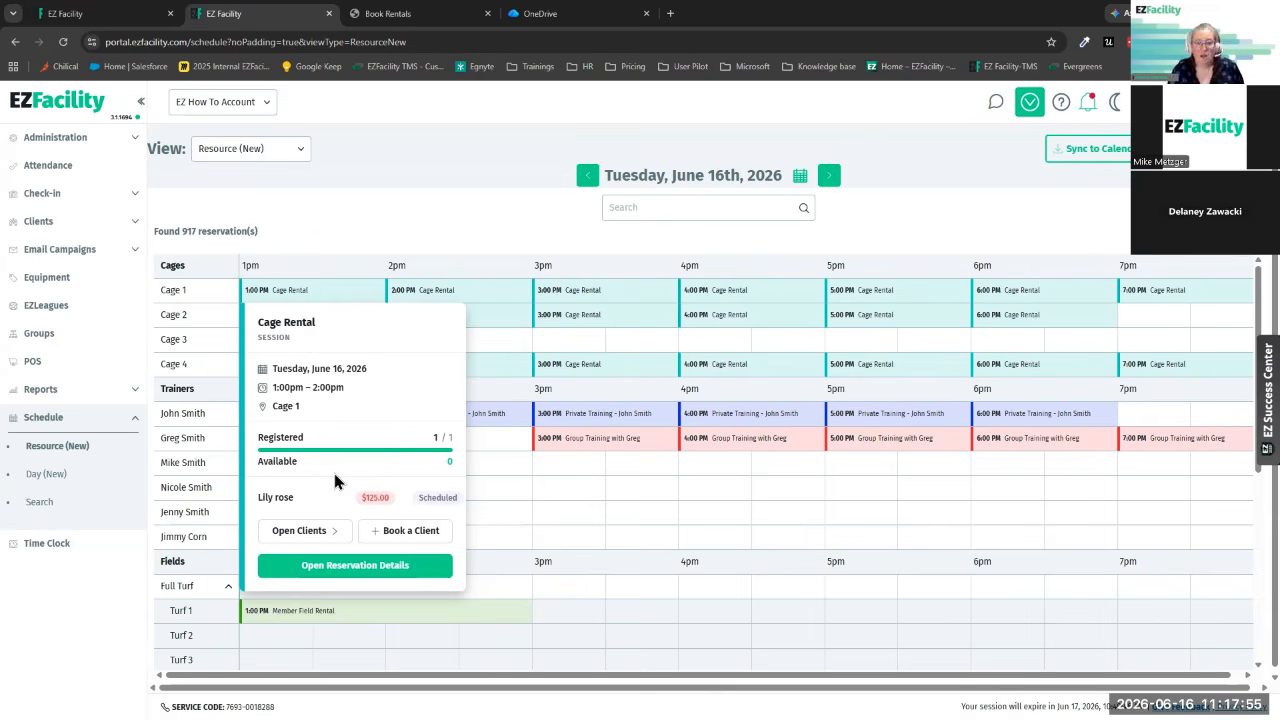
{"action": "left_click", "coordinate": [308, 290]}
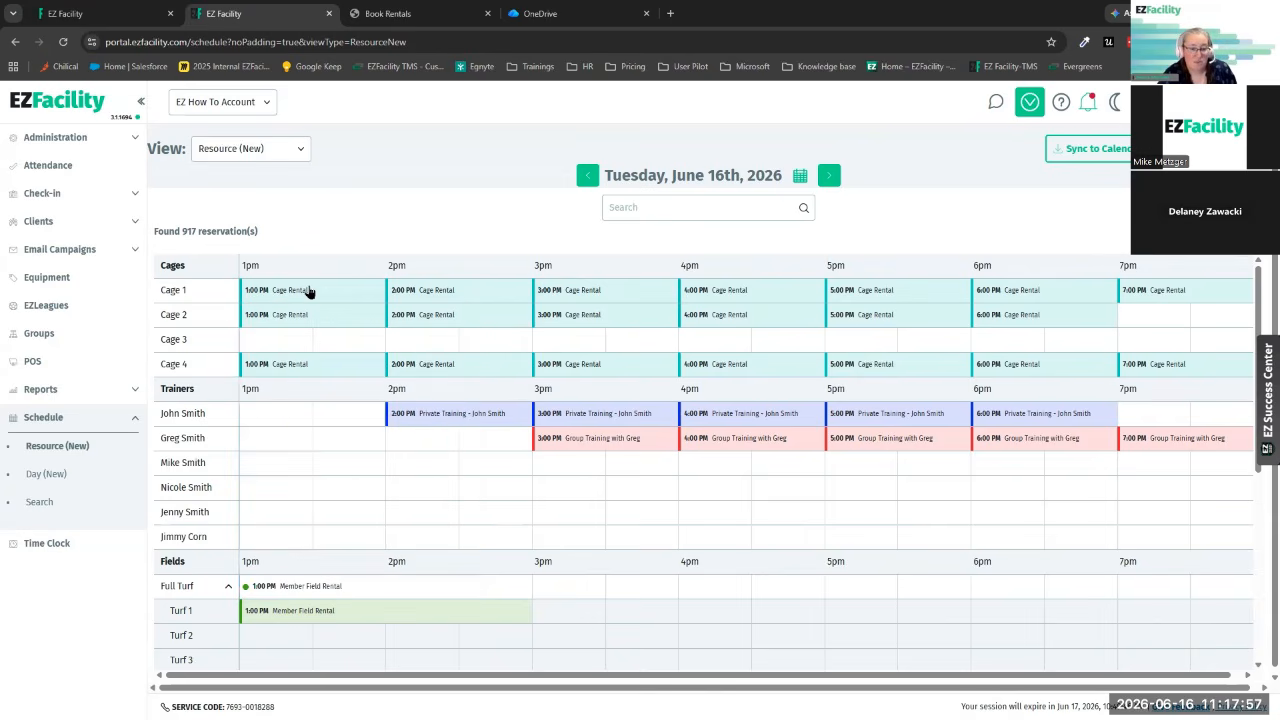
{"action": "left_click", "coordinate": [590, 421]}
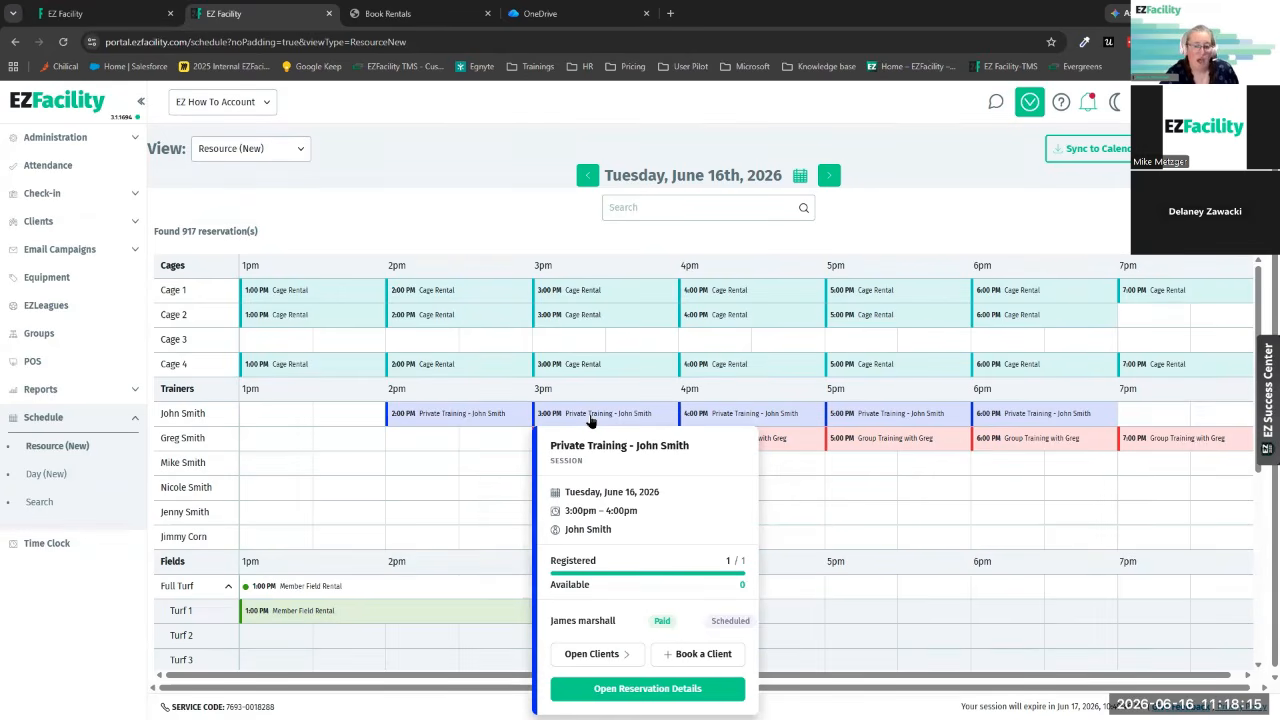
- Set the Private Training's registered client status to Attended and close the Edit Reservation panel
{"action": "left_click", "coordinate": [609, 659]}
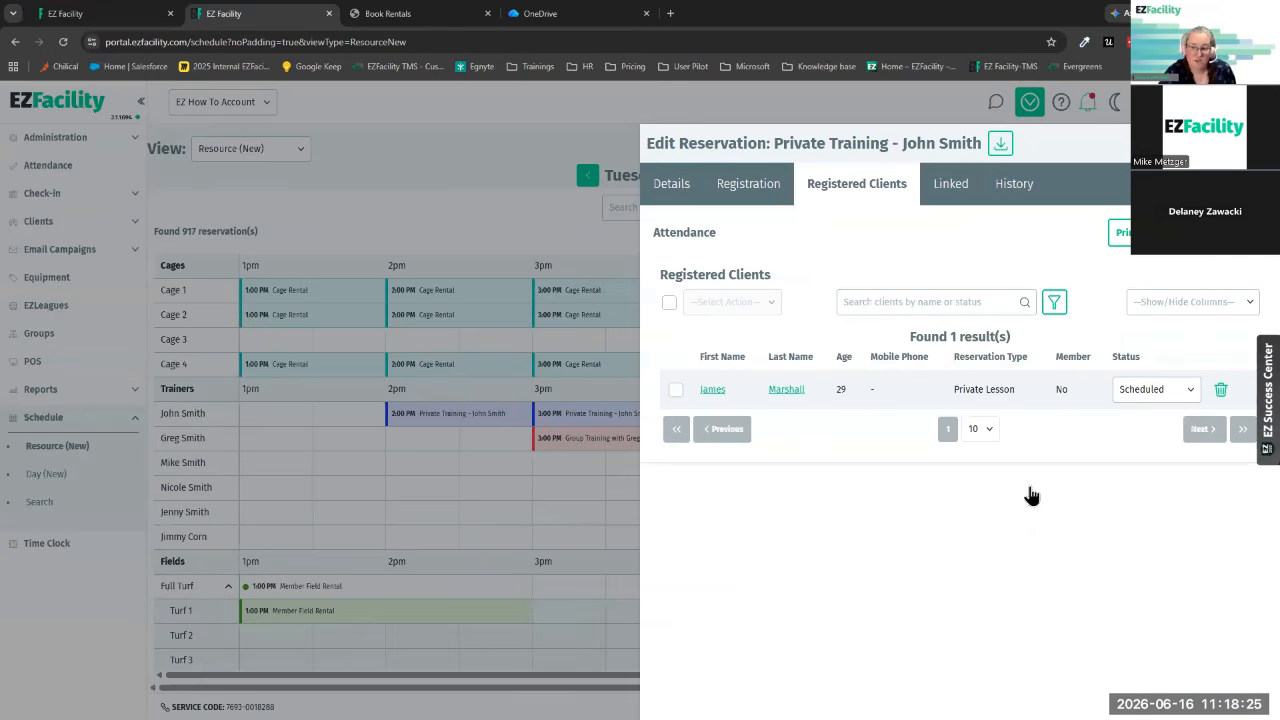
{"action": "left_click", "coordinate": [1189, 396]}
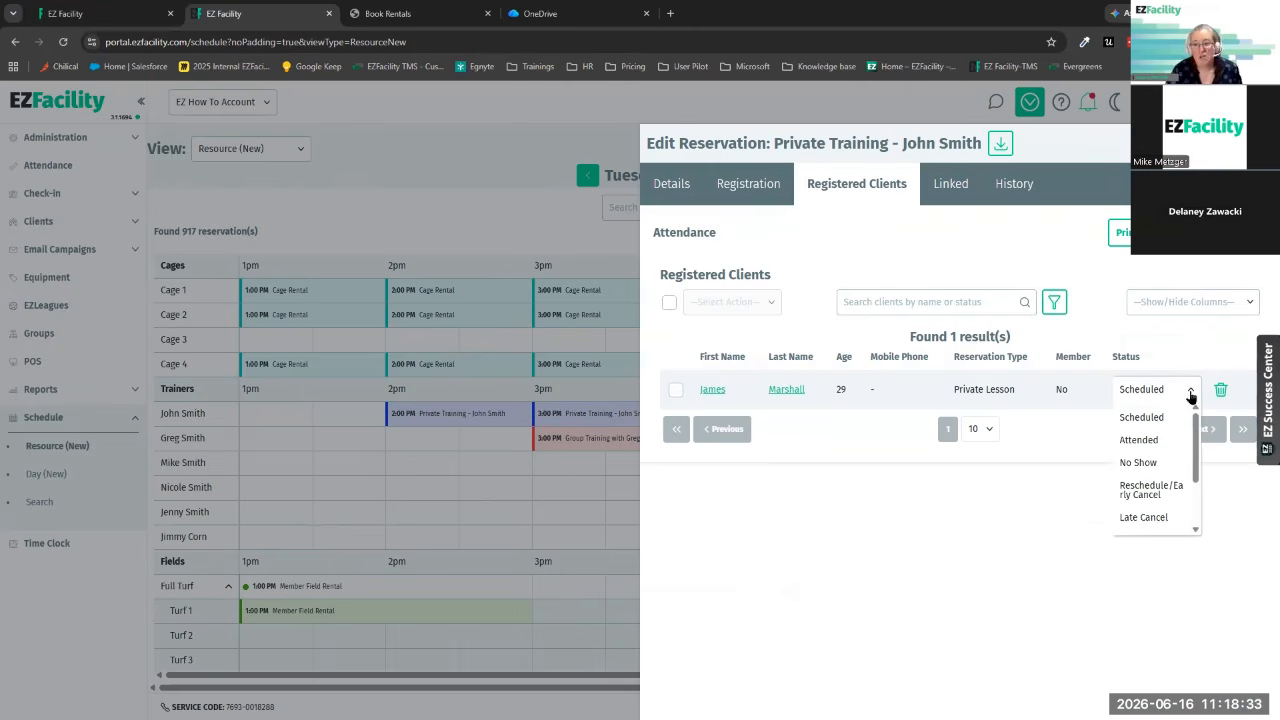
{"action": "left_click", "coordinate": [1150, 442]}
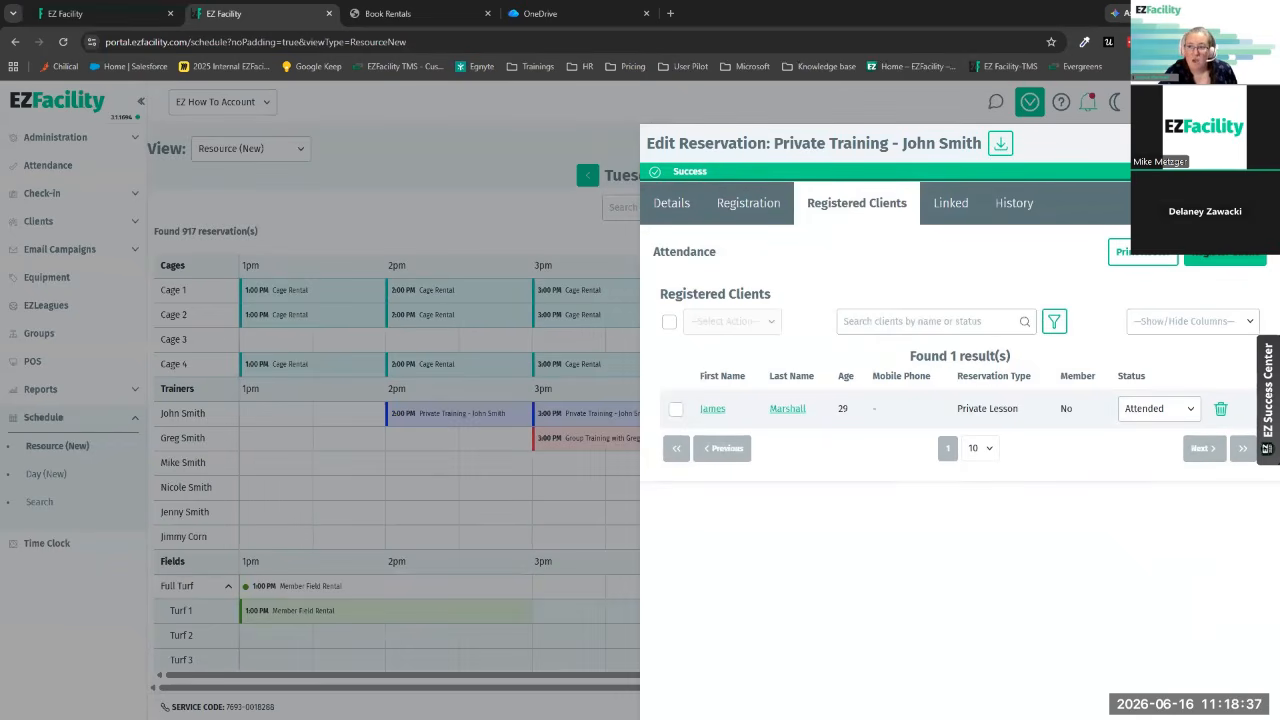
{"action": "left_click", "coordinate": [1256, 144]}
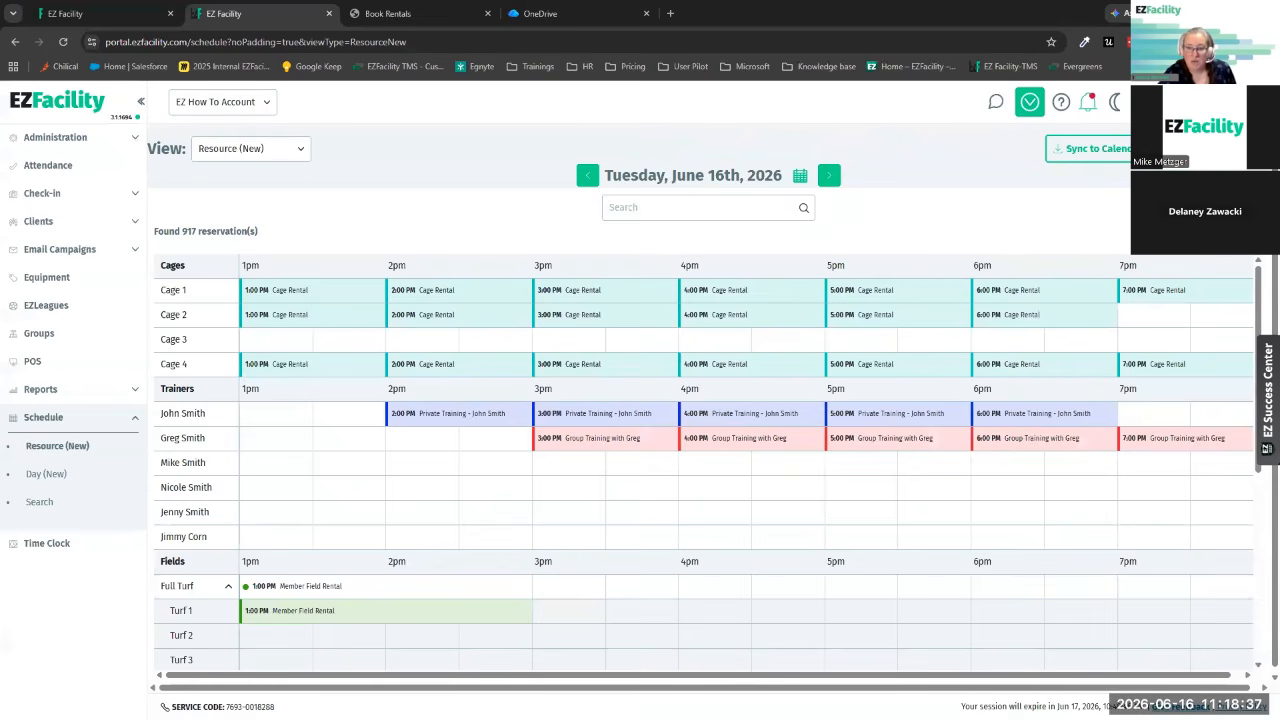
{"action": "left_click", "coordinate": [604, 420]}
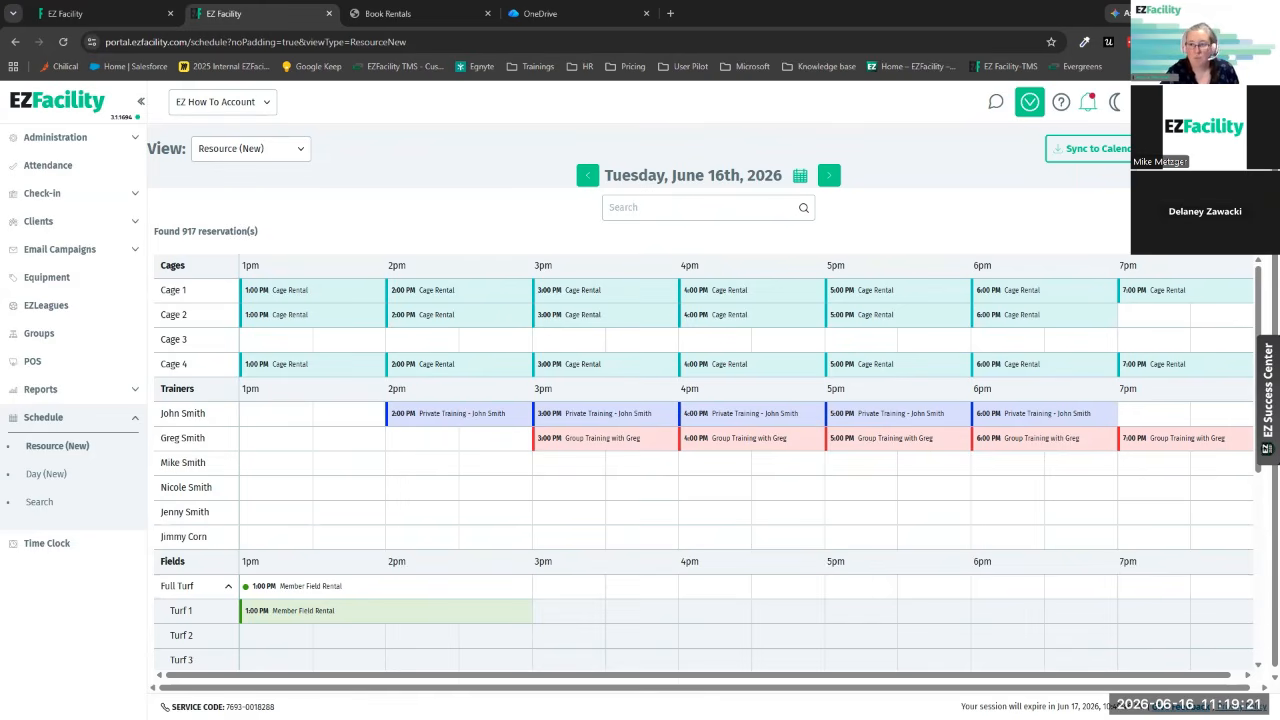
- Start a new 6/16/2026 11:30 AM Session reservation with Cage 3 as its venue
{"action": "left_click", "coordinate": [1208, 149]}
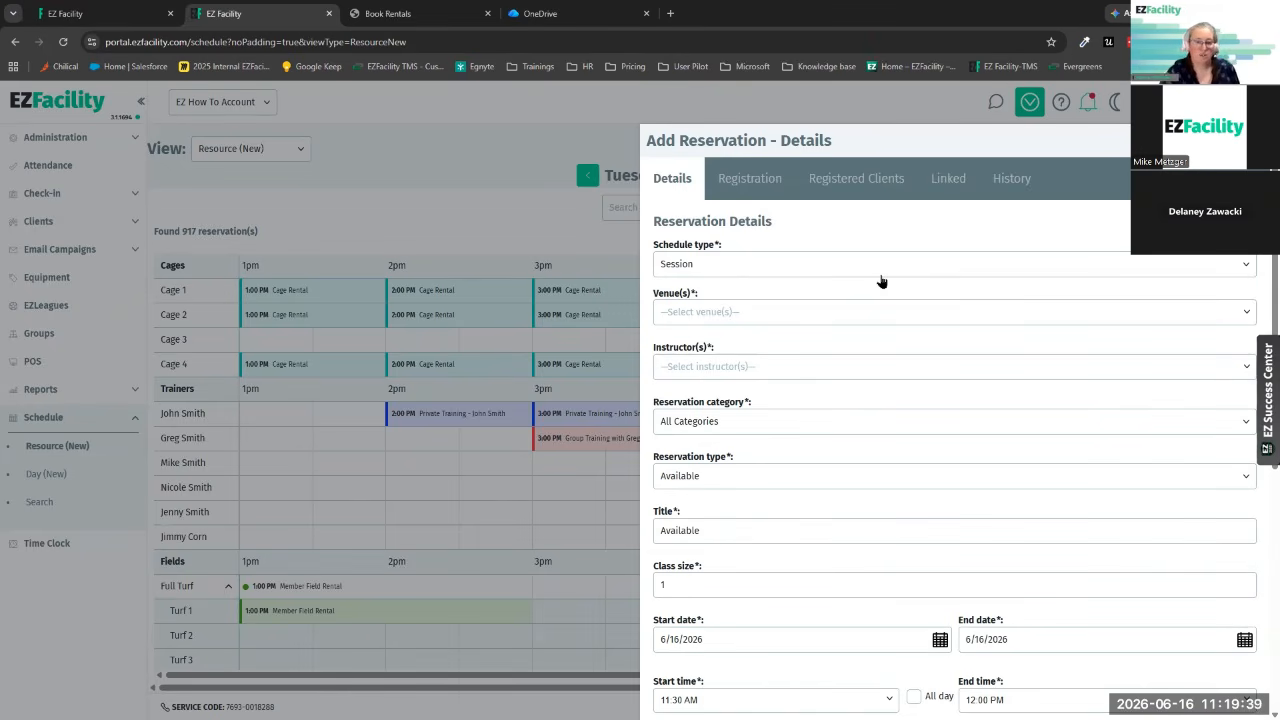
{"action": "left_click", "coordinate": [723, 315]}
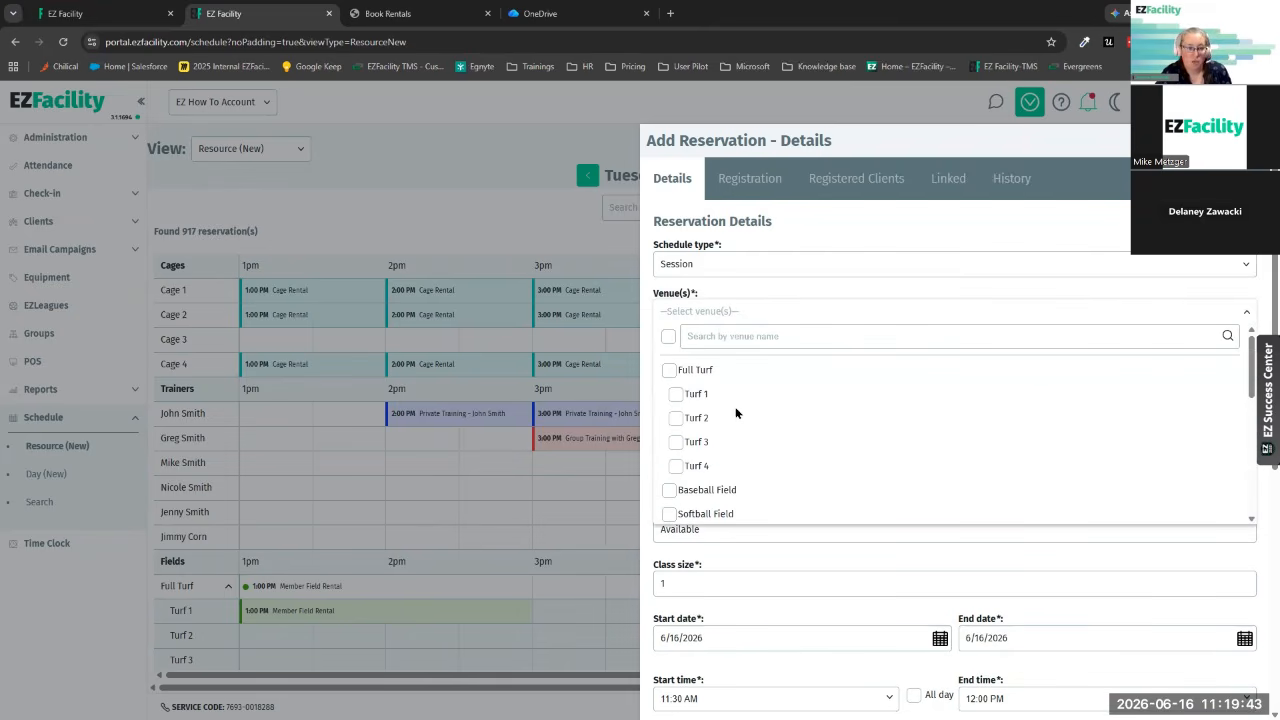
{"action": "scroll", "coordinate": [736, 413], "scroll_direction": "down", "scroll_amount": 5}
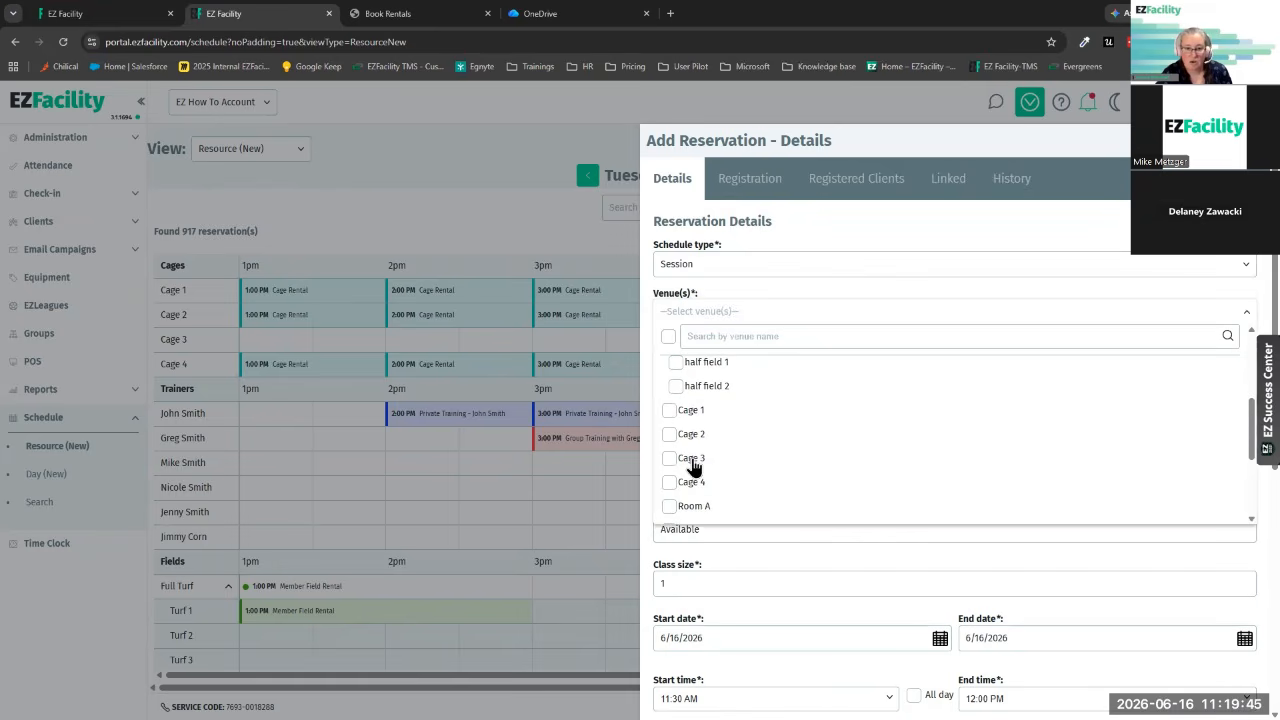
{"action": "left_click", "coordinate": [691, 460]}
{"action": "left_click", "coordinate": [768, 318]}
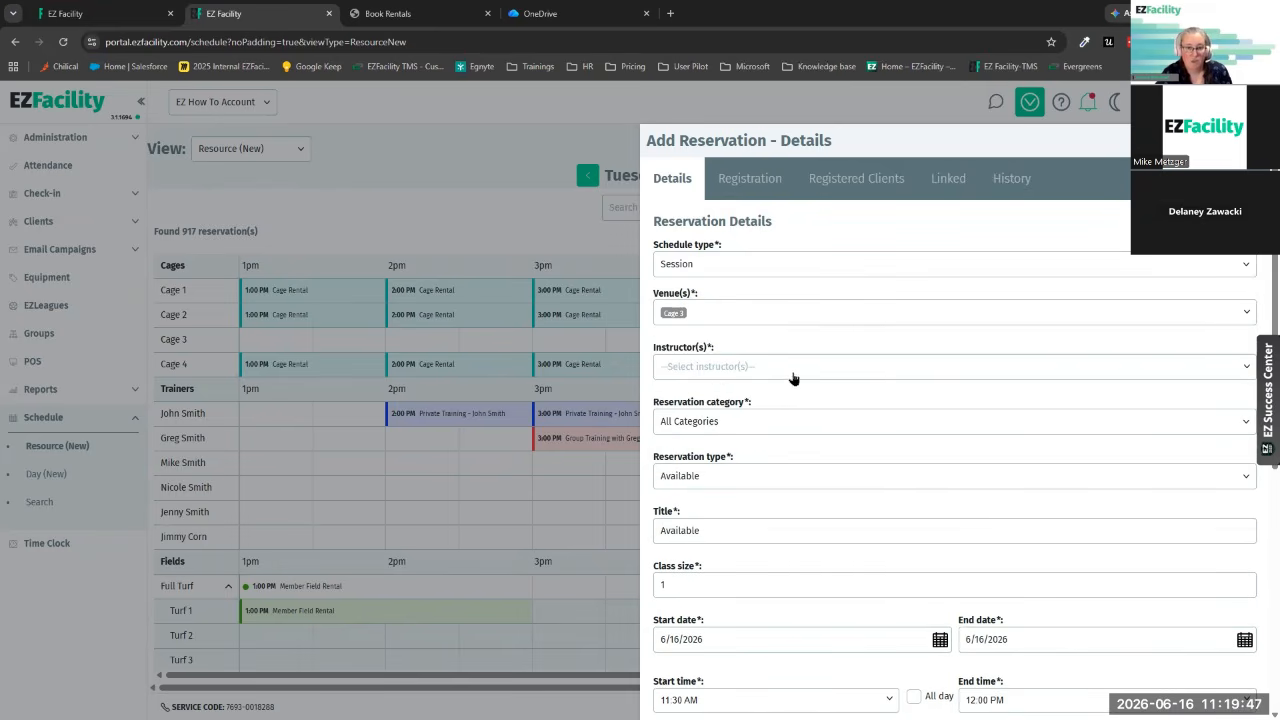
{"action": "left_click", "coordinate": [729, 368]}
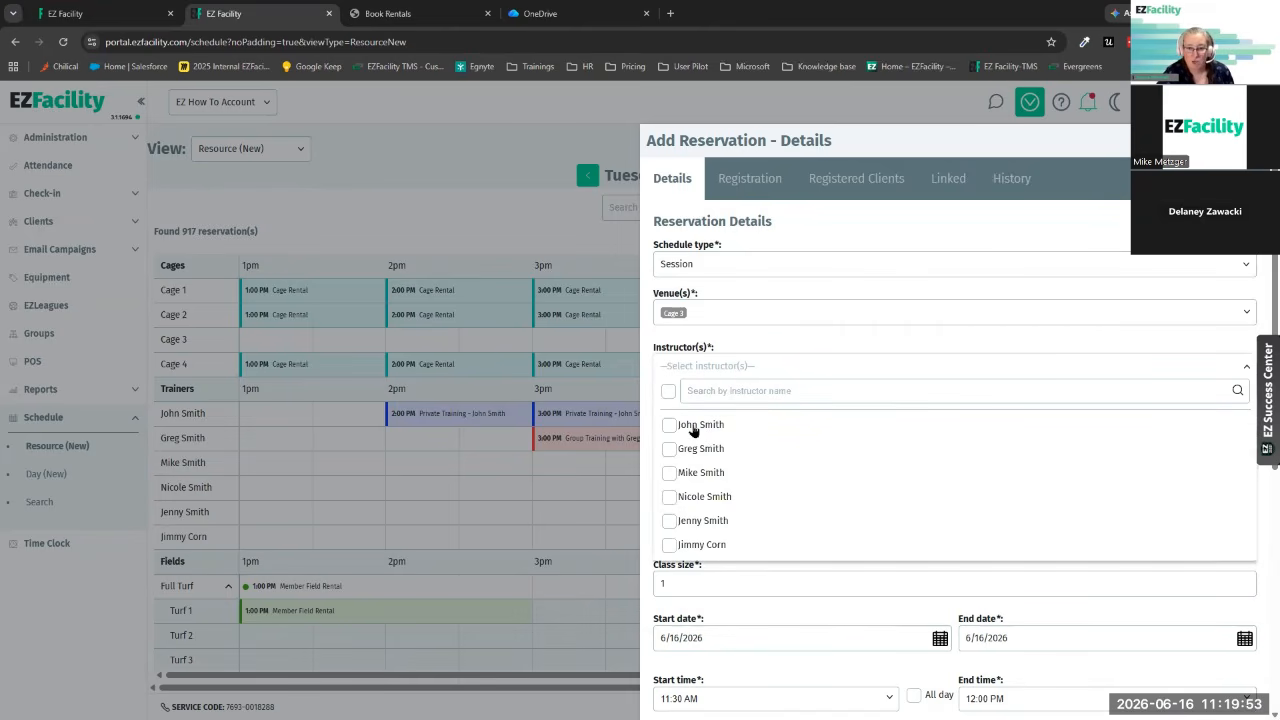
- Assign the Private Training trainer as instructor of the new Cage 3 reservation
{"action": "left_click", "coordinate": [692, 428]}
{"action": "left_click", "coordinate": [745, 368]}
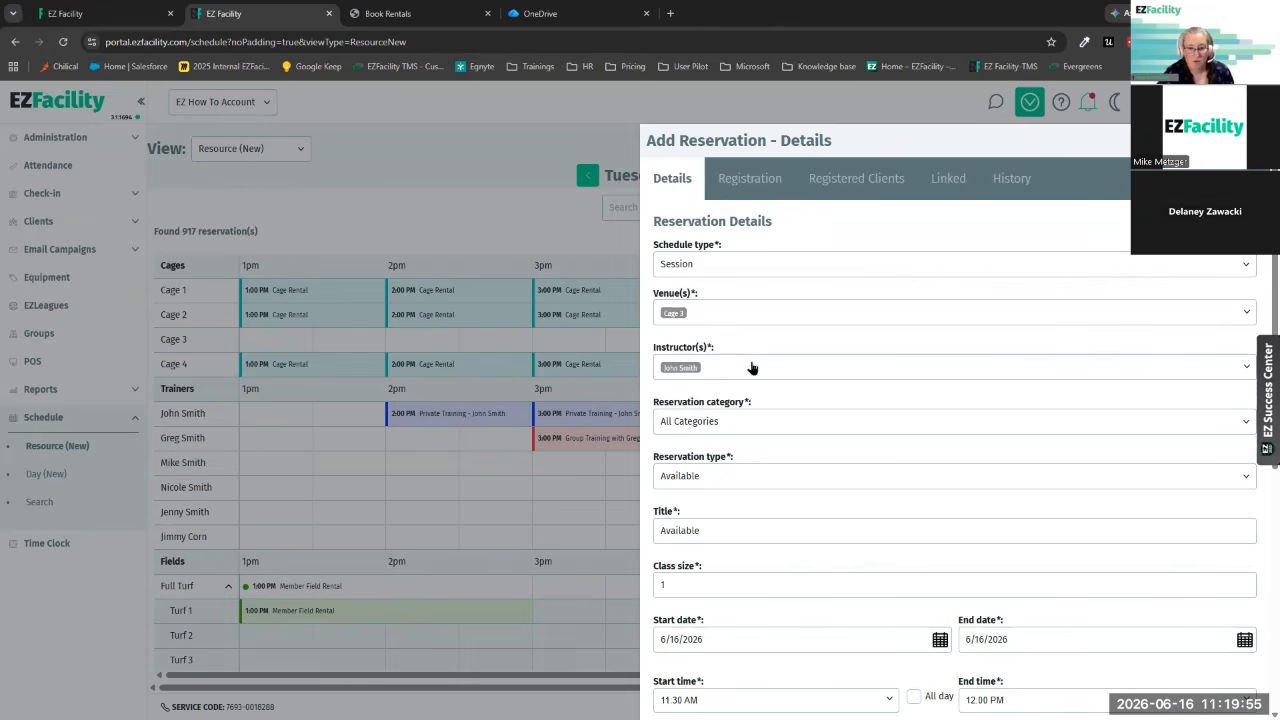
{"action": "left_click", "coordinate": [786, 481]}
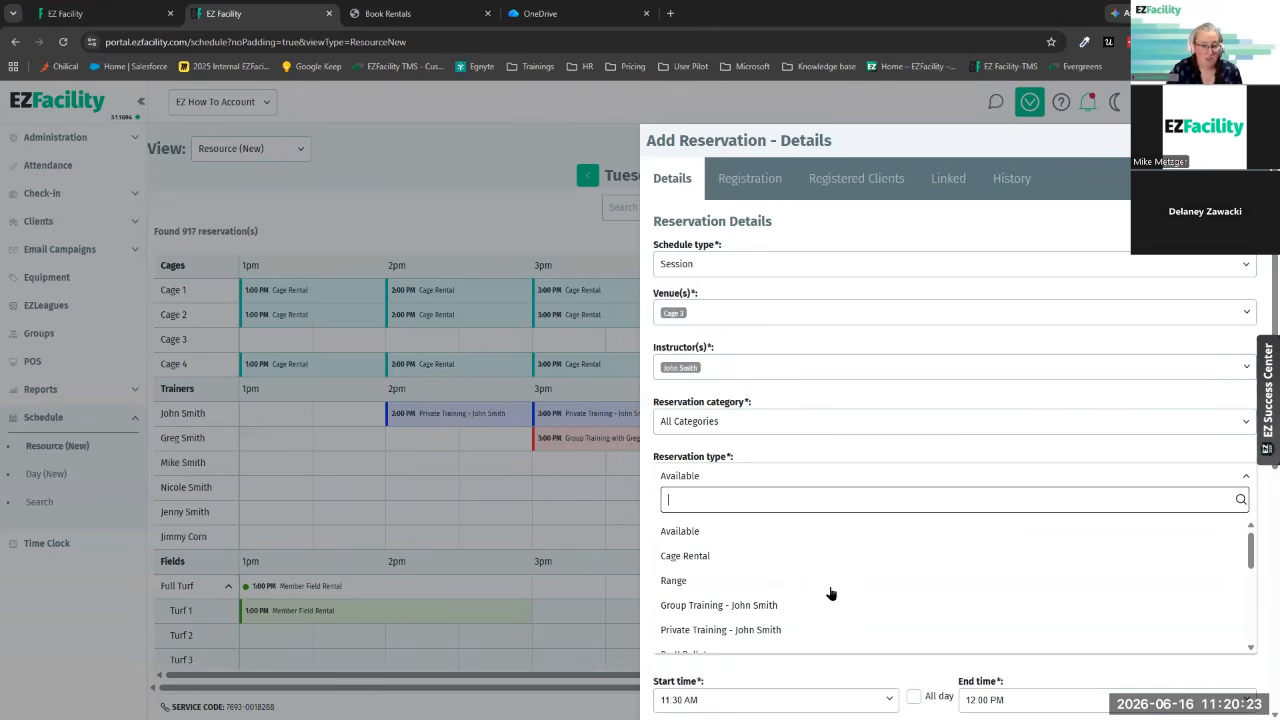
- Choose the trainer's Group Training reservation type (class size 5, 11:30 AM–12:30 PM)
{"action": "left_click", "coordinate": [759, 608]}
{"action": "scroll", "coordinate": [800, 517], "scroll_direction": "down", "scroll_amount": 1}
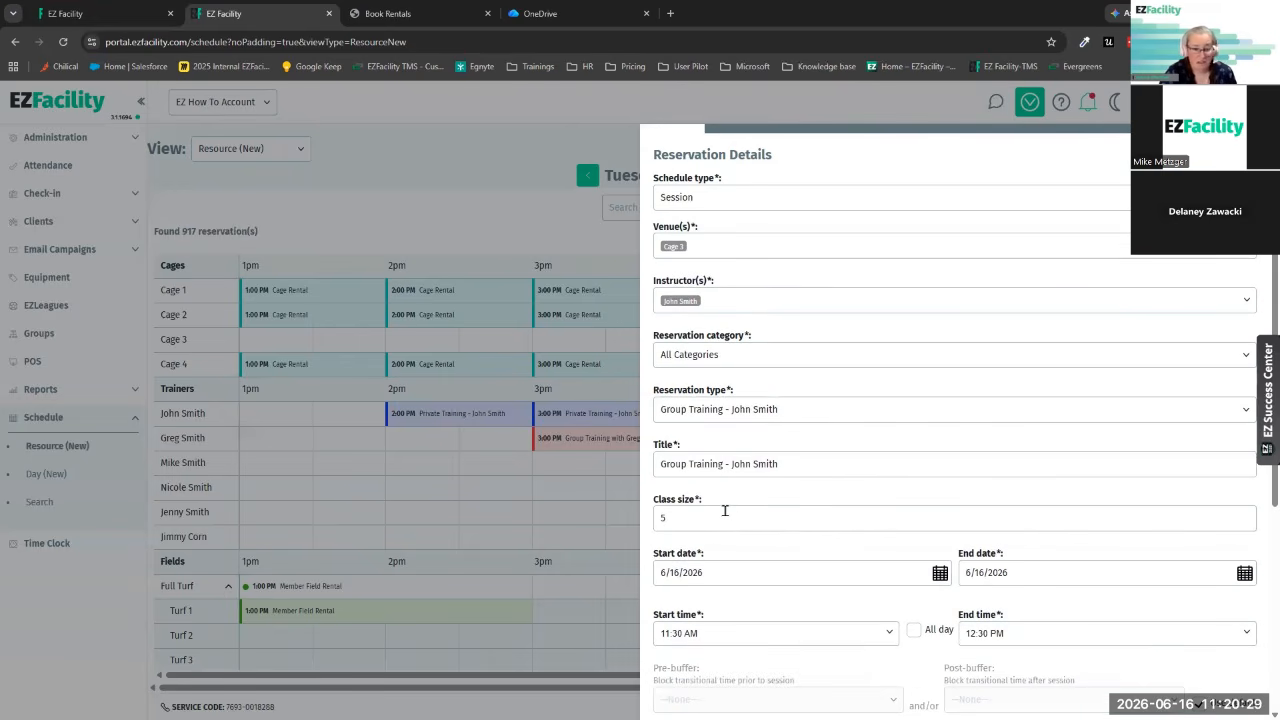
{"action": "scroll", "coordinate": [725, 511], "scroll_direction": "down", "scroll_amount": 1}
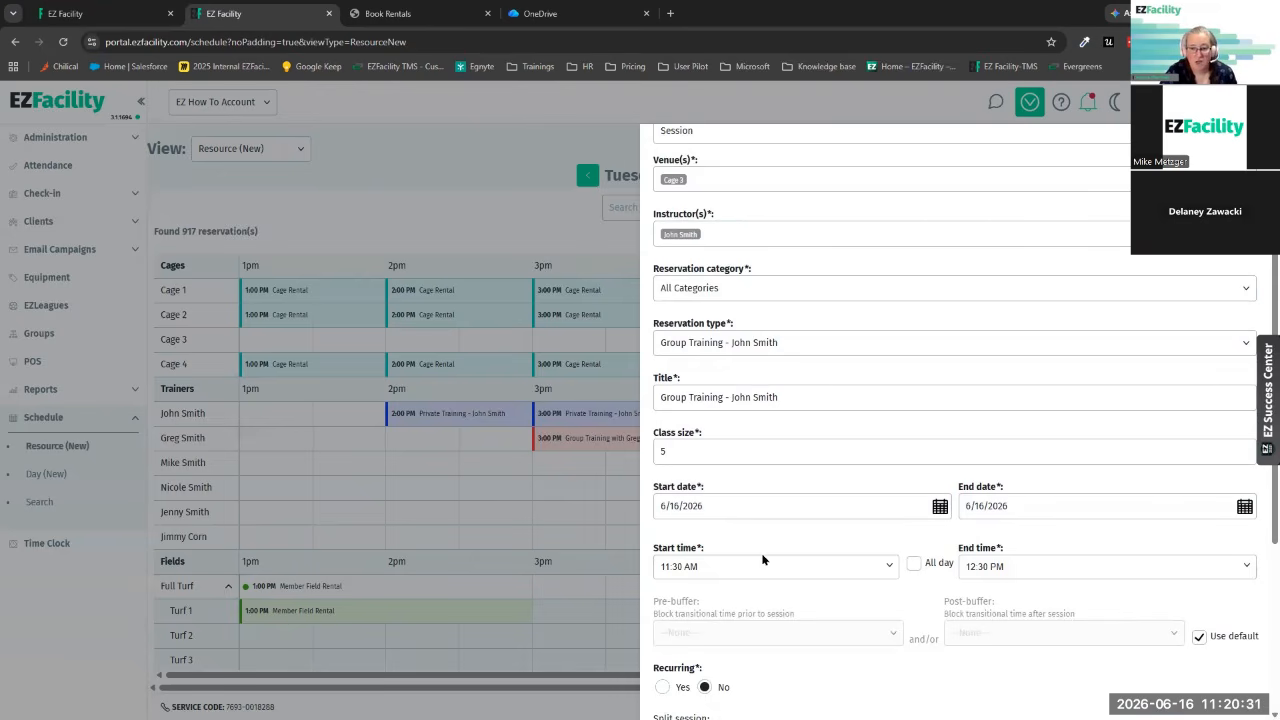
{"action": "scroll", "coordinate": [999, 556], "scroll_direction": "down", "scroll_amount": 2}
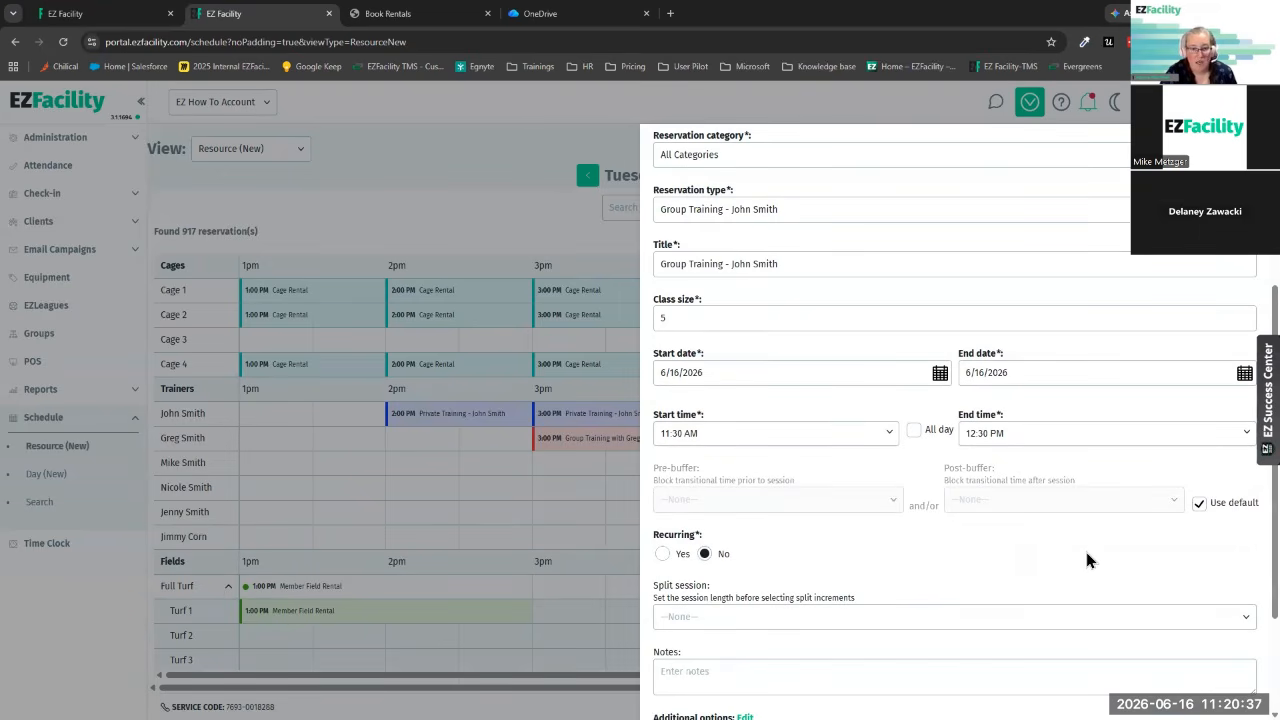
- Replace the default buffers with 15-minute pre-buffer and 15-minute post-buffer
{"action": "left_click", "coordinate": [1199, 504]}
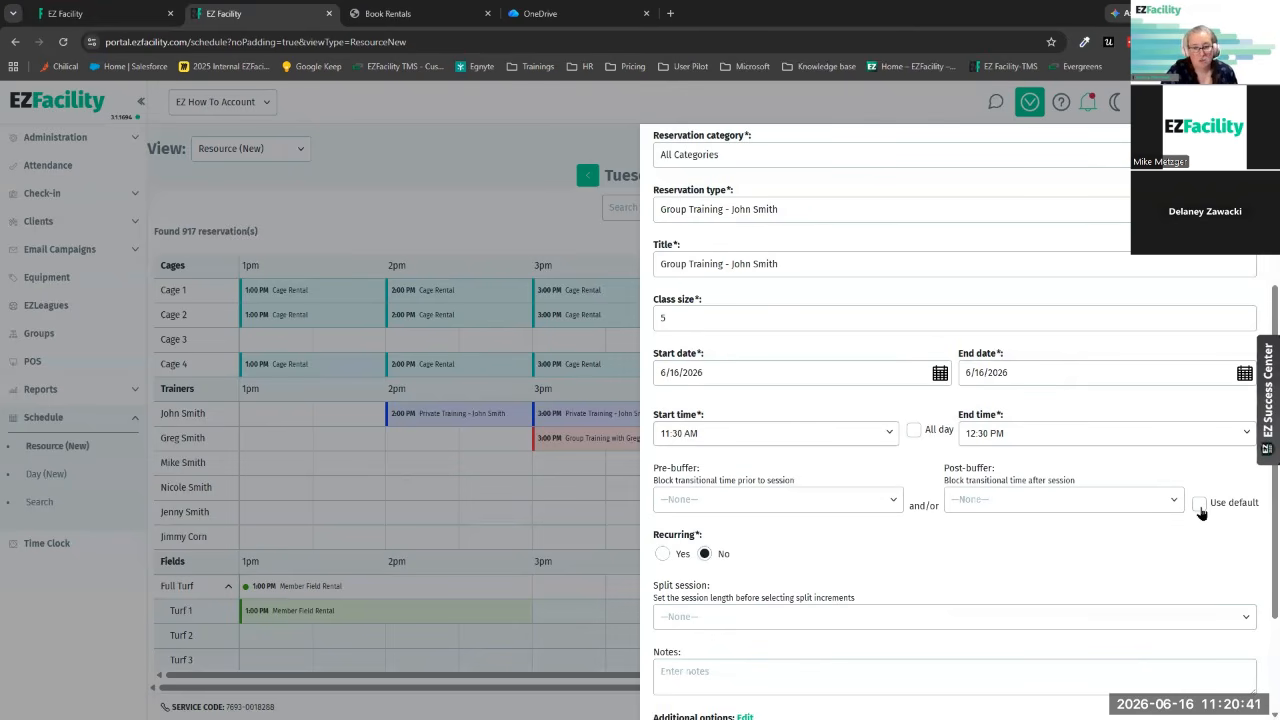
{"action": "left_click", "coordinate": [878, 498]}
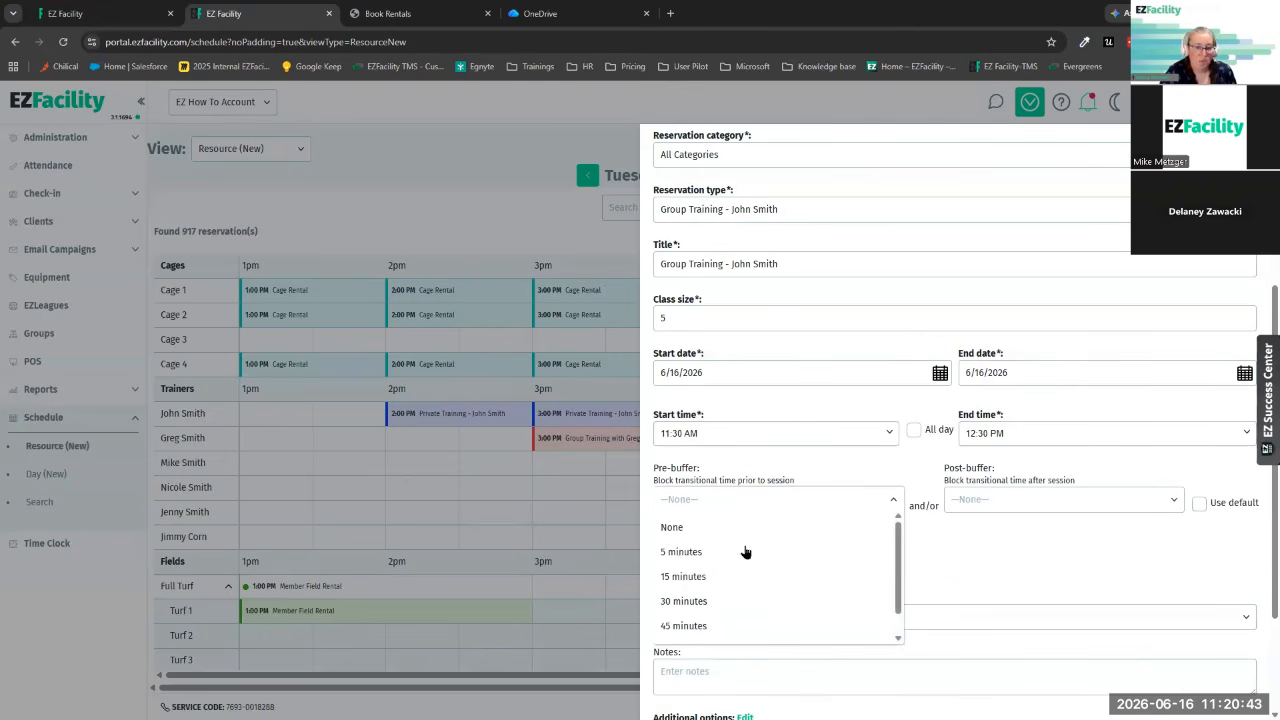
{"action": "left_click", "coordinate": [689, 557]}
{"action": "left_click", "coordinate": [820, 500]}
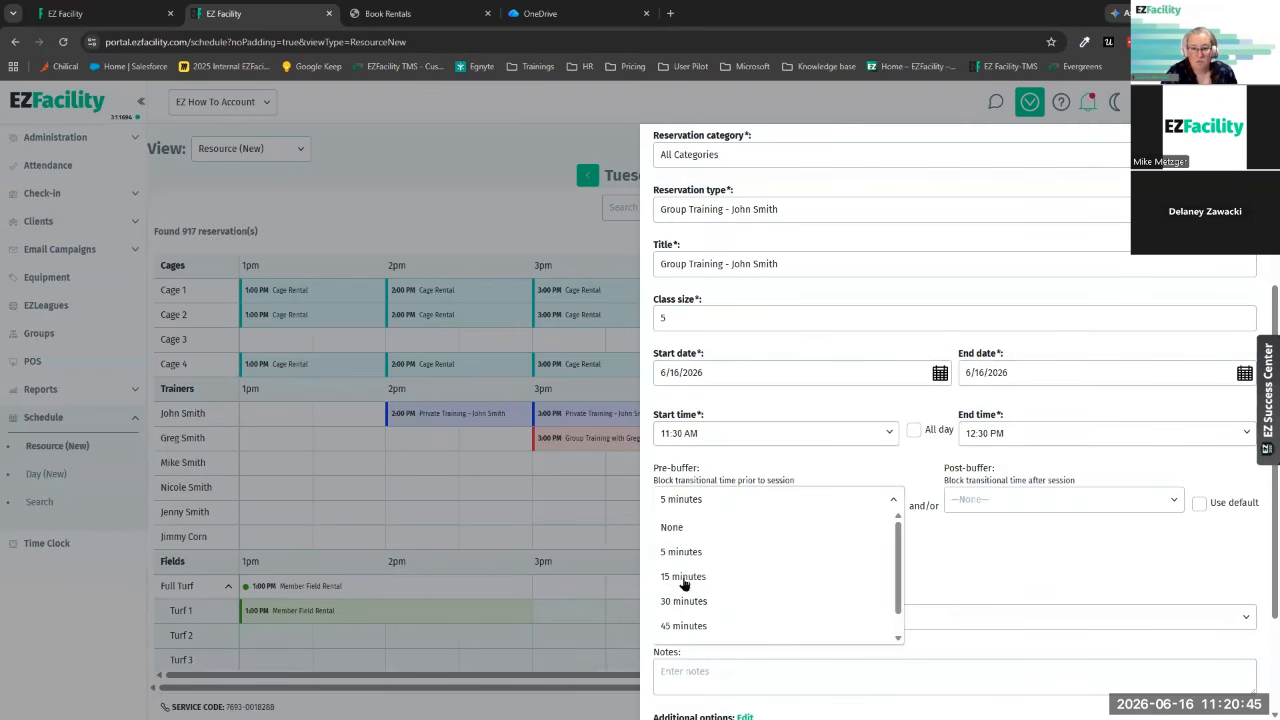
{"action": "left_click", "coordinate": [686, 582]}
{"action": "left_click", "coordinate": [1106, 505]}
{"action": "left_click", "coordinate": [1052, 584]}
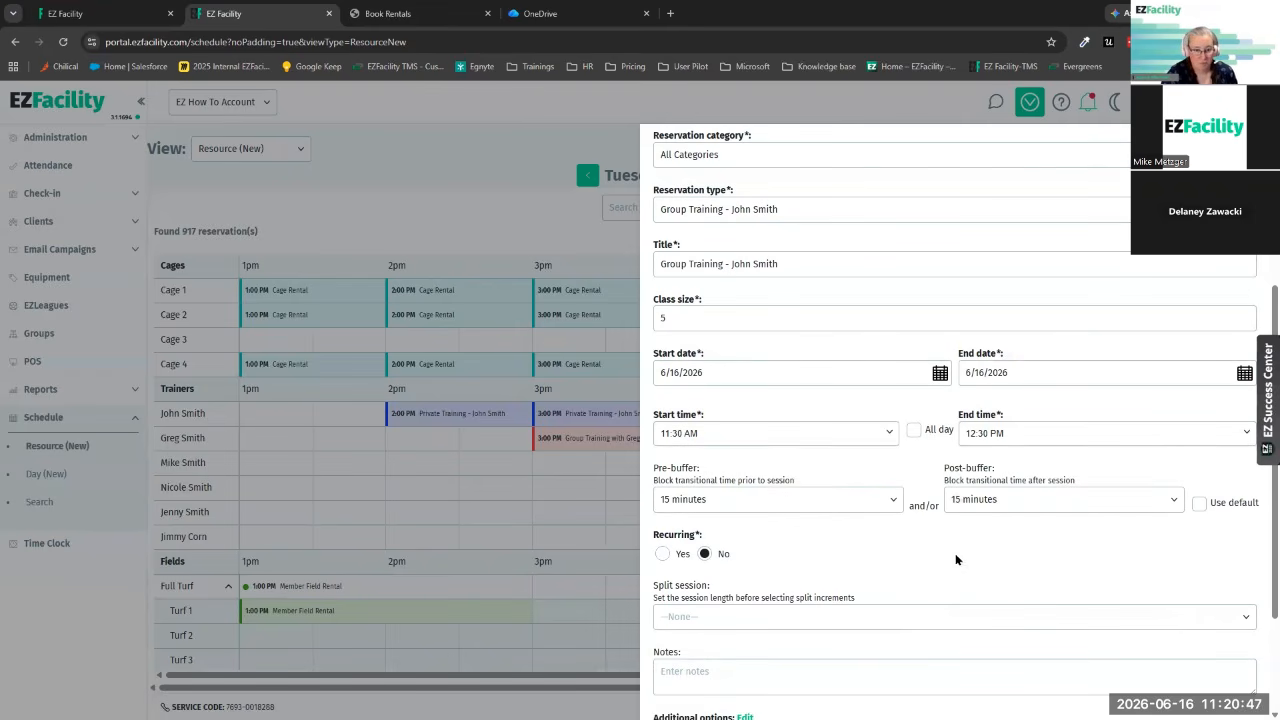
{"action": "scroll", "coordinate": [690, 492], "scroll_direction": "down", "scroll_amount": 1}
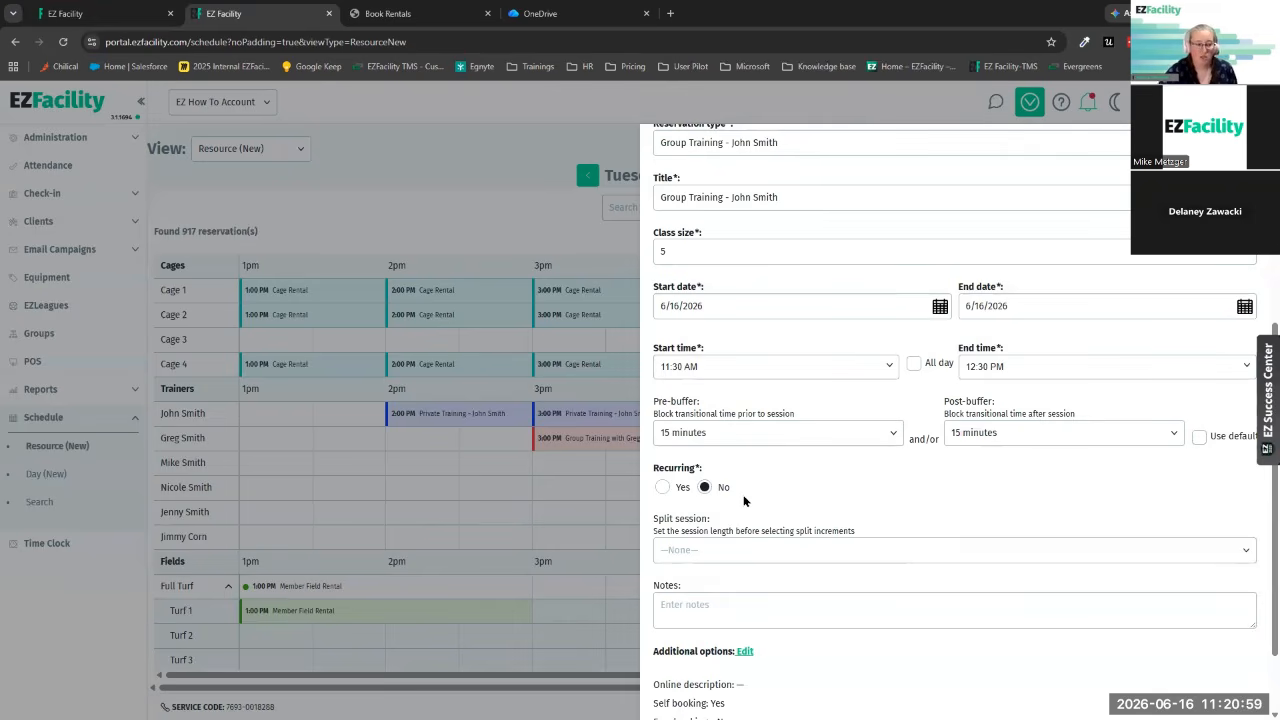
- Make the session recur with a custom pattern every 1 week on Tuesday, Thursday and Saturday
{"action": "left_click", "coordinate": [661, 488]}
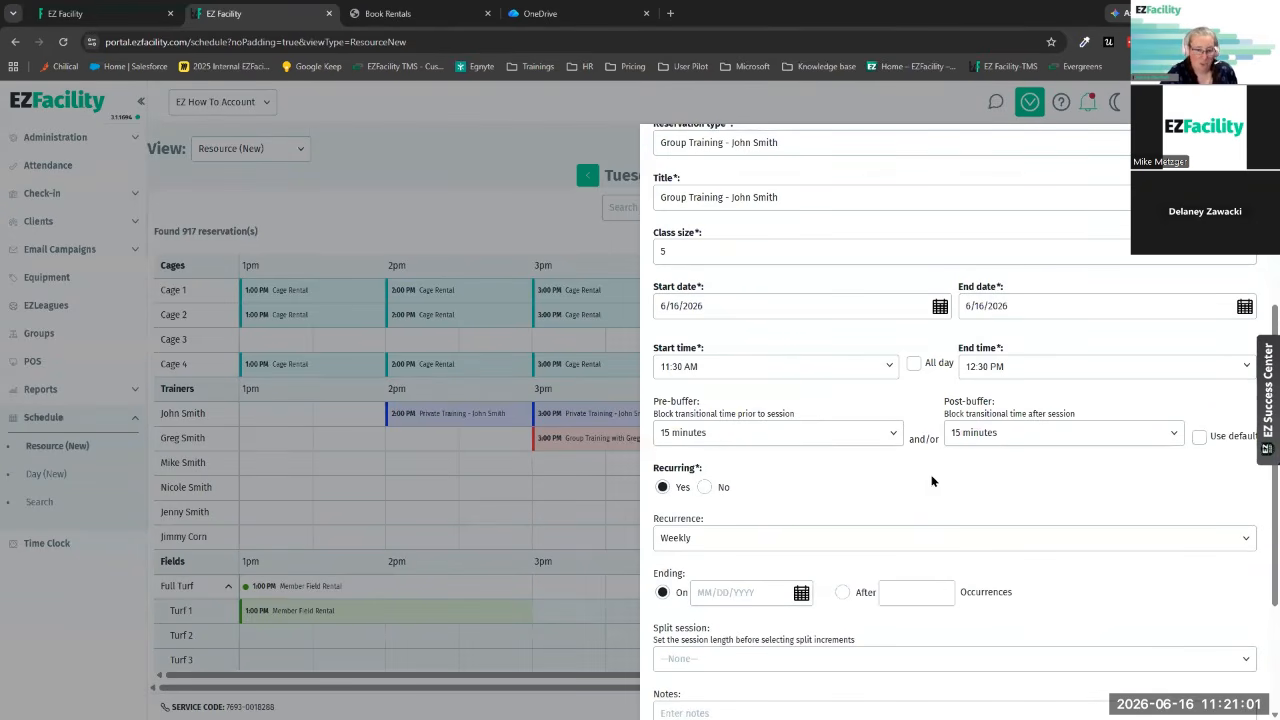
{"action": "scroll", "coordinate": [935, 472], "scroll_direction": "down", "scroll_amount": 1}
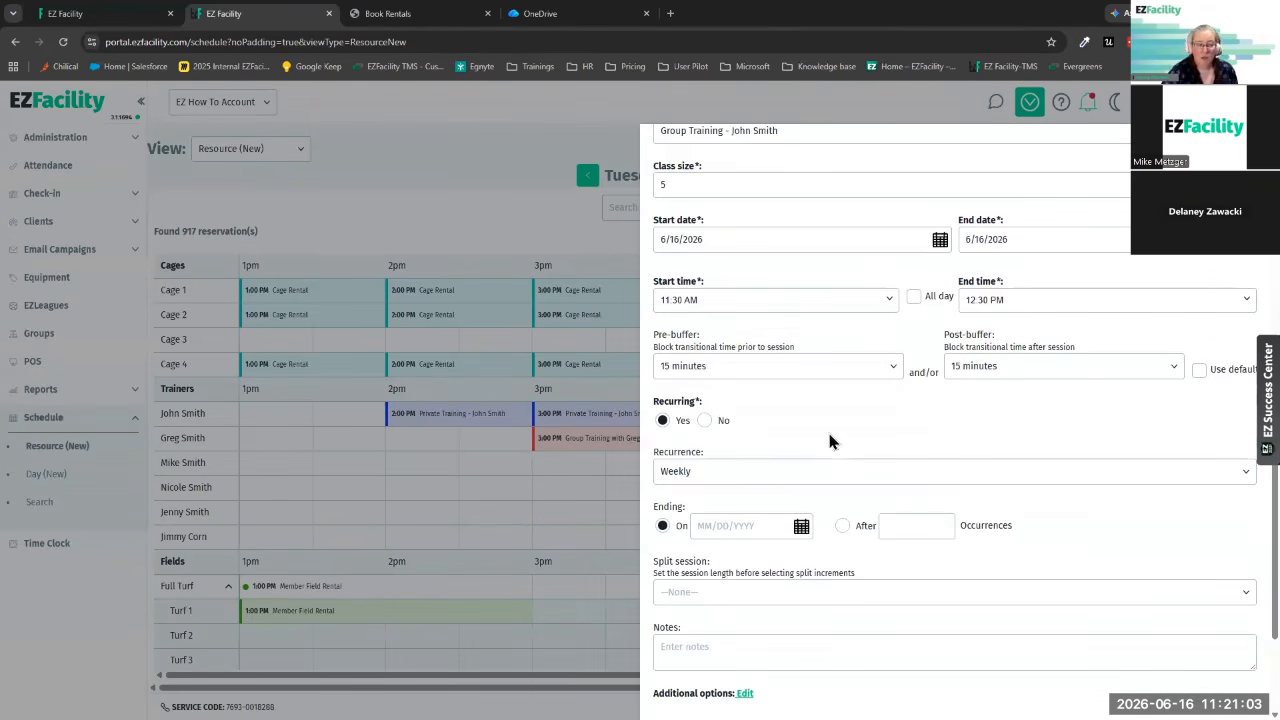
{"action": "left_click", "coordinate": [816, 476]}
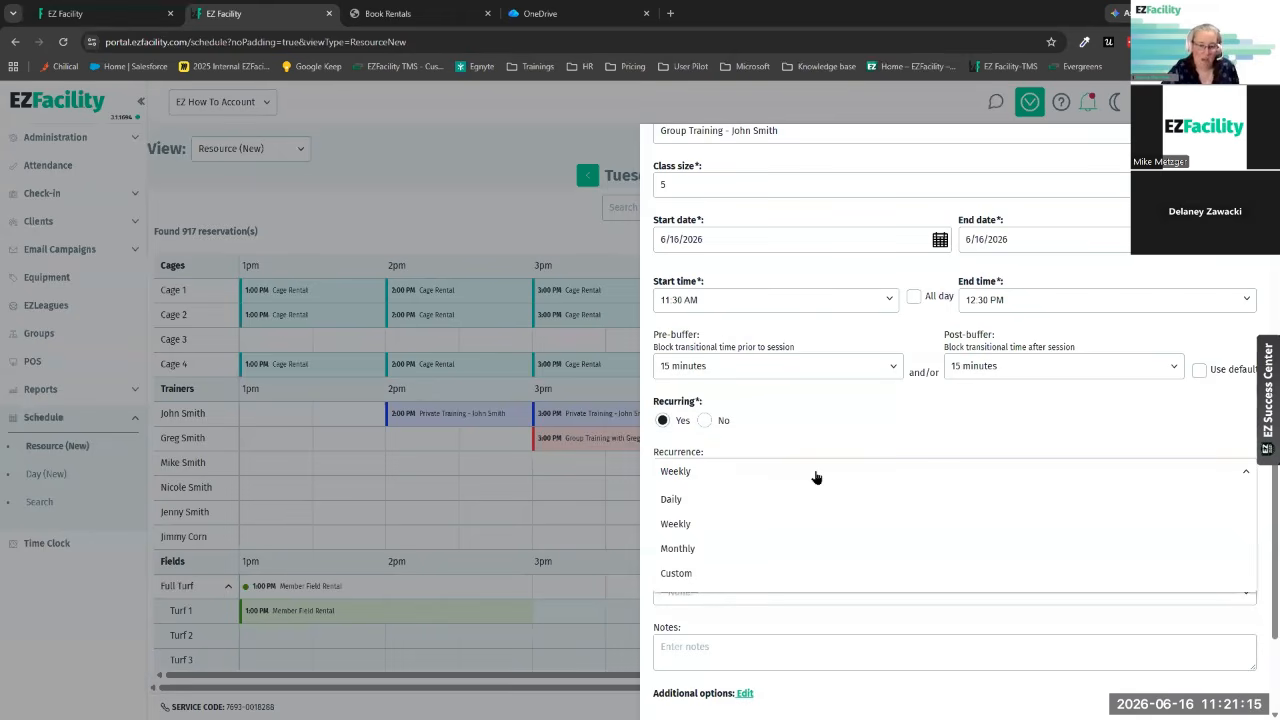
{"action": "left_click", "coordinate": [678, 578]}
{"action": "left_click", "coordinate": [726, 524]}
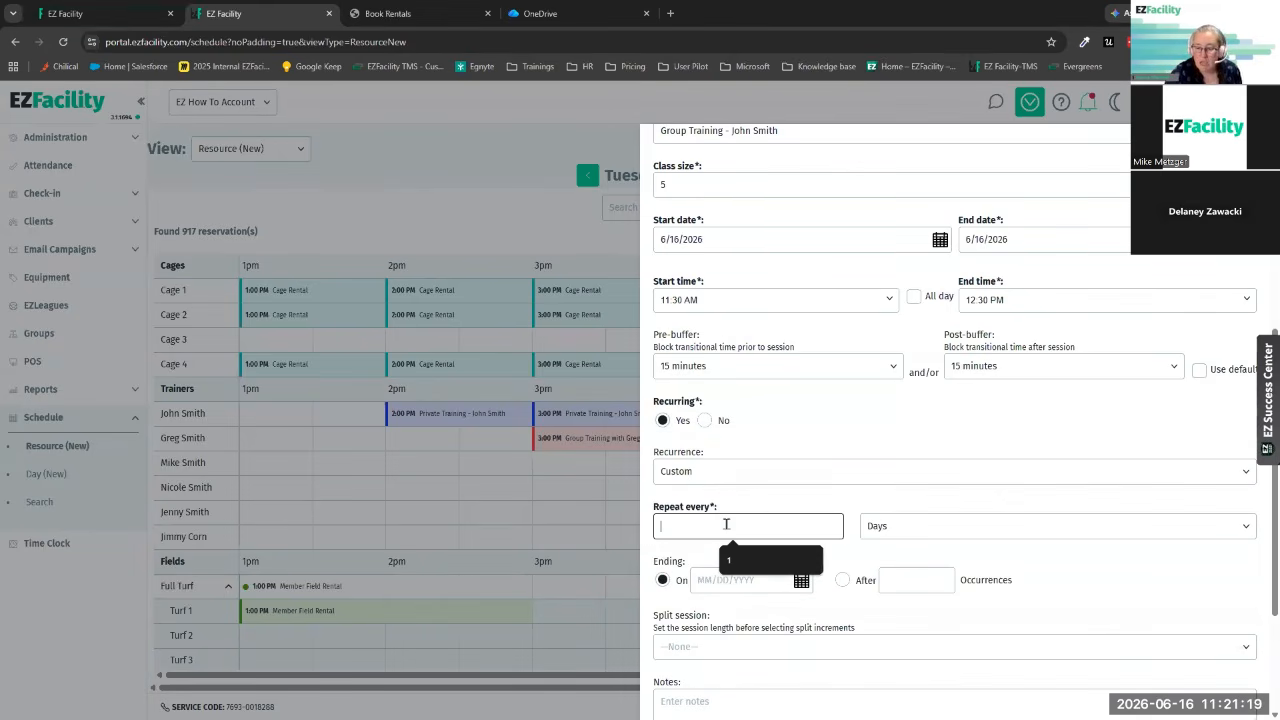
{"action": "type", "text": "1"}
{"action": "left_click", "coordinate": [938, 527]}
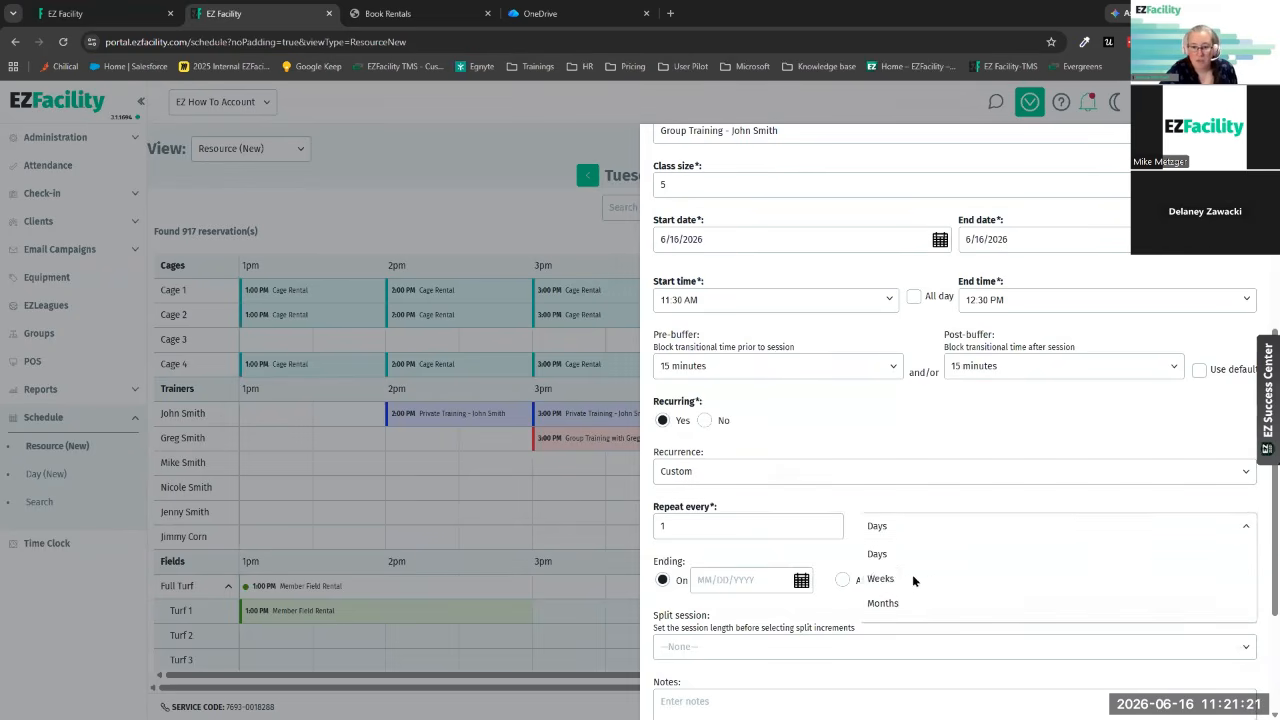
{"action": "left_click", "coordinate": [912, 576]}
{"action": "left_click", "coordinate": [790, 576]}
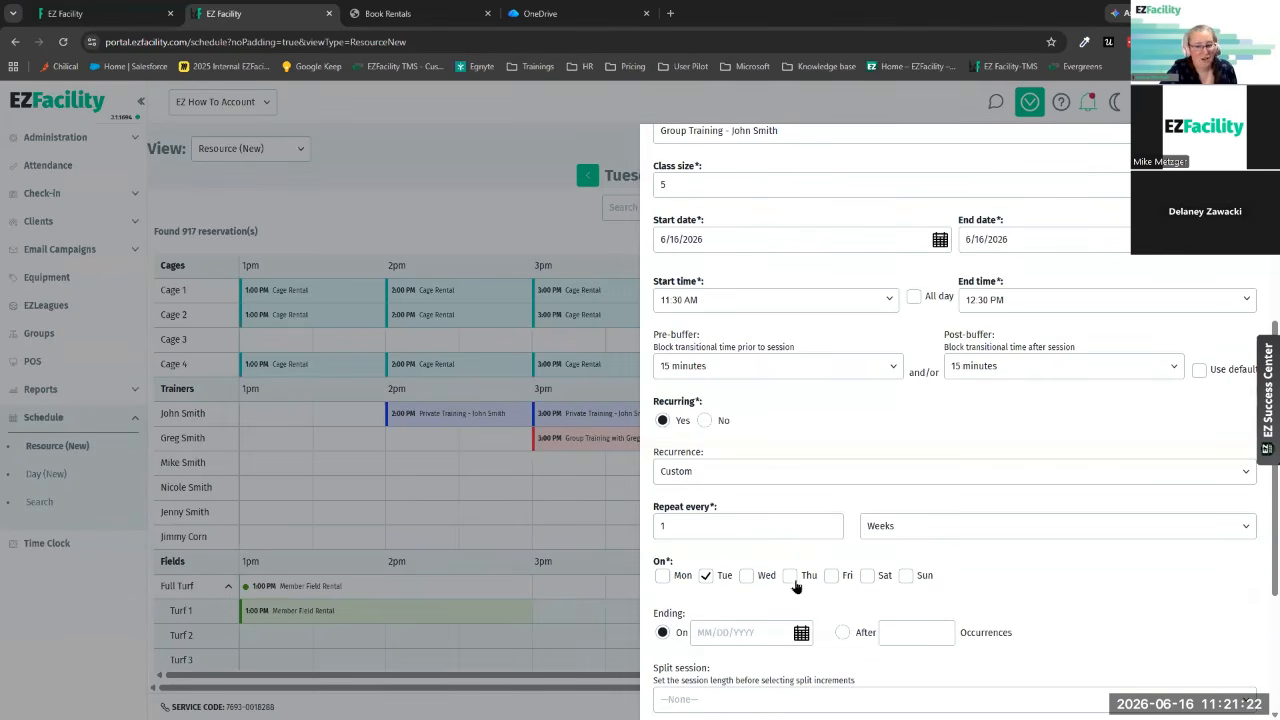
{"action": "left_click", "coordinate": [867, 576]}
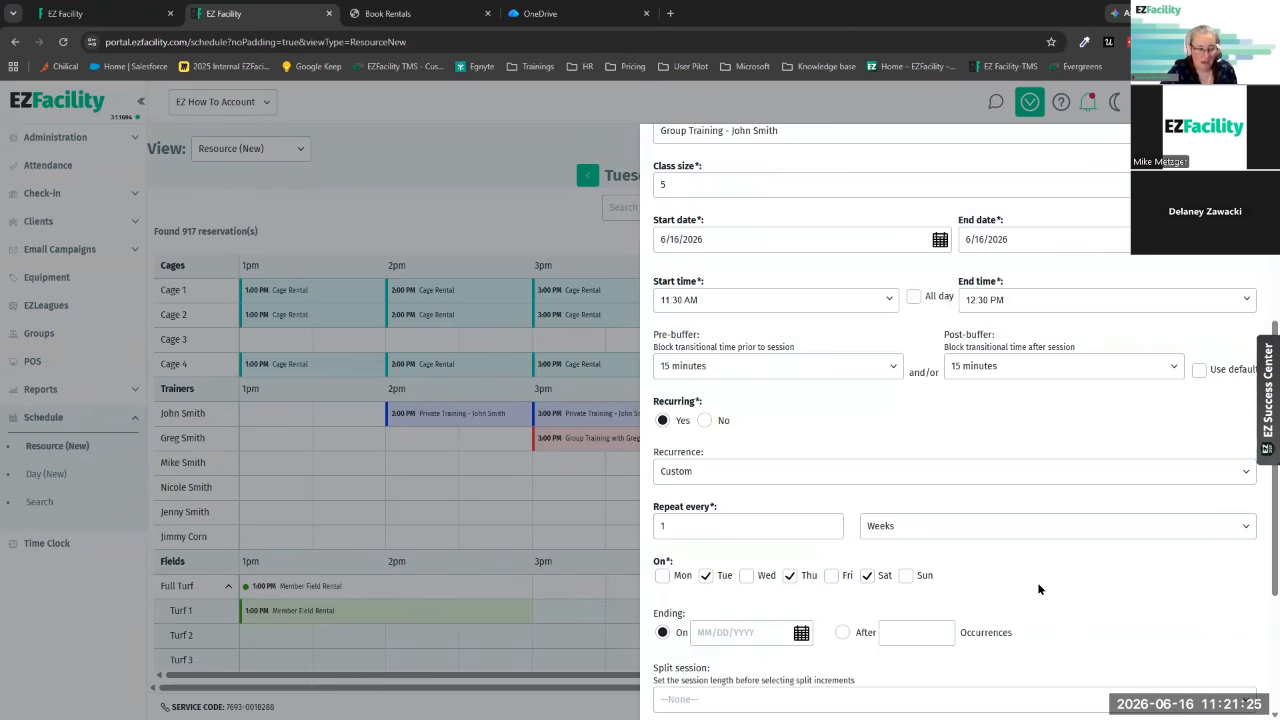
- Set the recurrence end date to June 30, 2026
{"action": "scroll", "coordinate": [1039, 589], "scroll_direction": "down", "scroll_amount": 1}
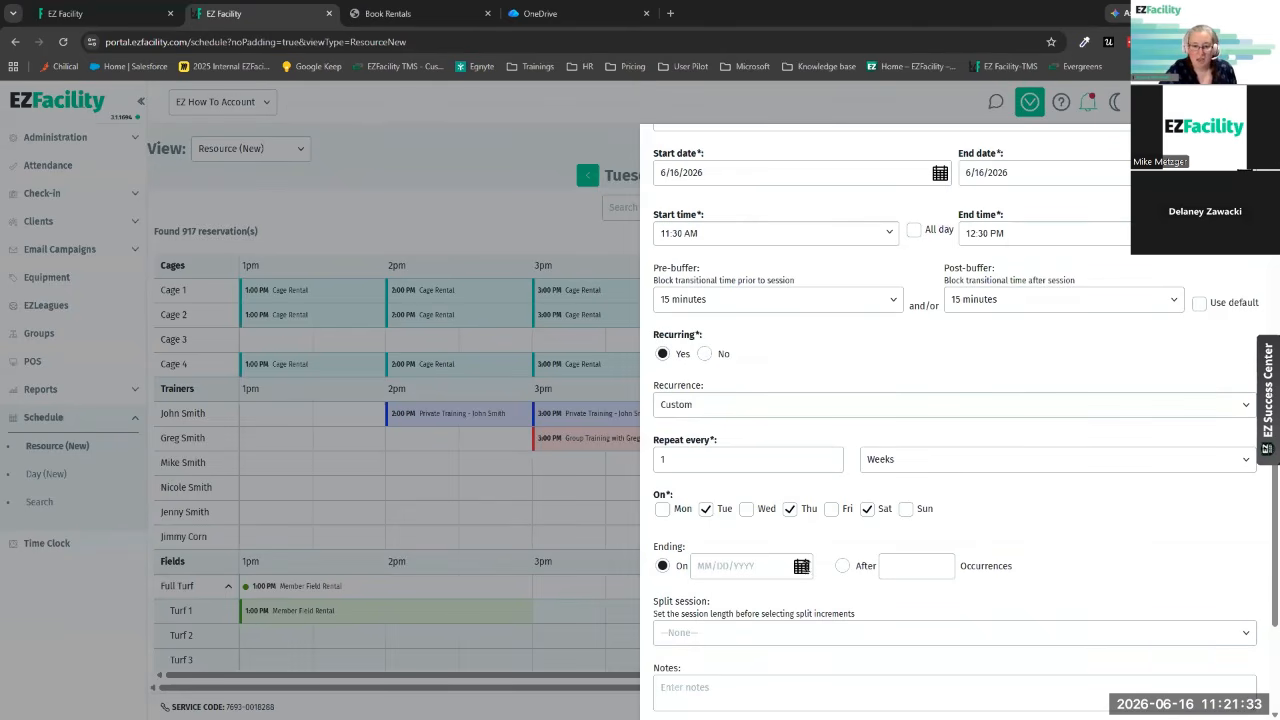
{"action": "left_click", "coordinate": [802, 566]}
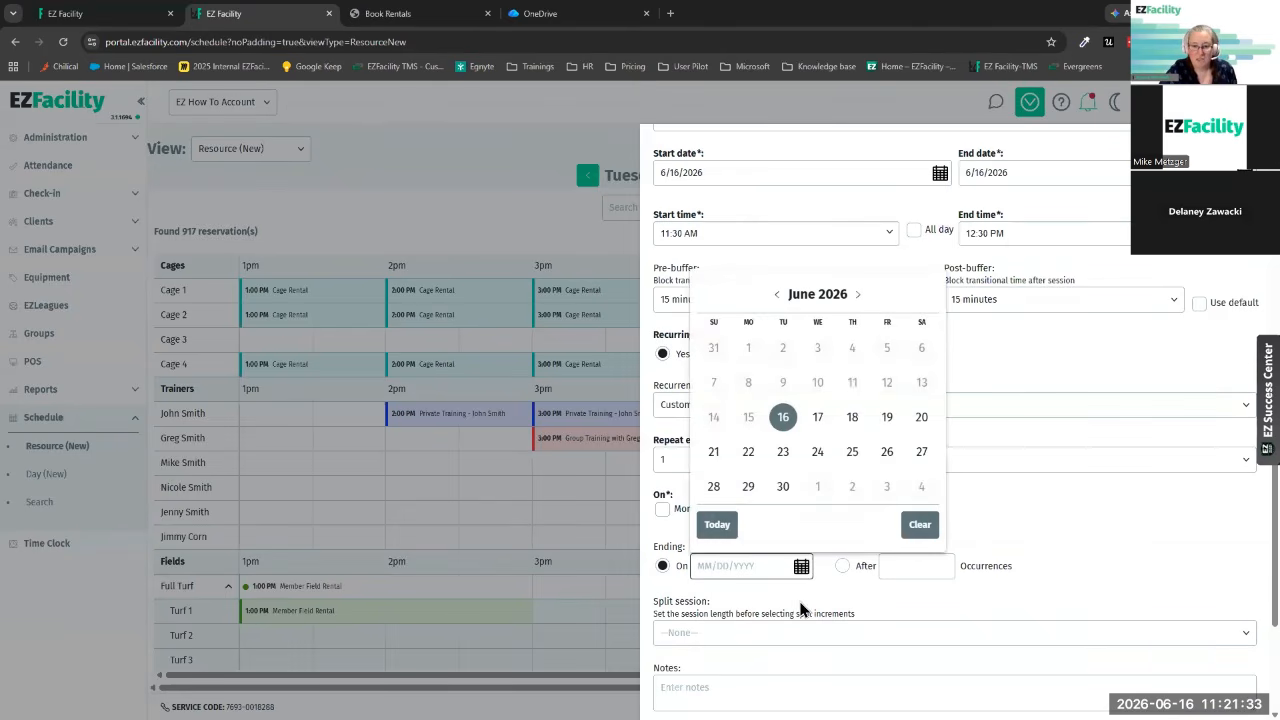
{"action": "left_click", "coordinate": [784, 487]}
{"action": "scroll", "coordinate": [1036, 445], "scroll_direction": "down", "scroll_amount": 1}
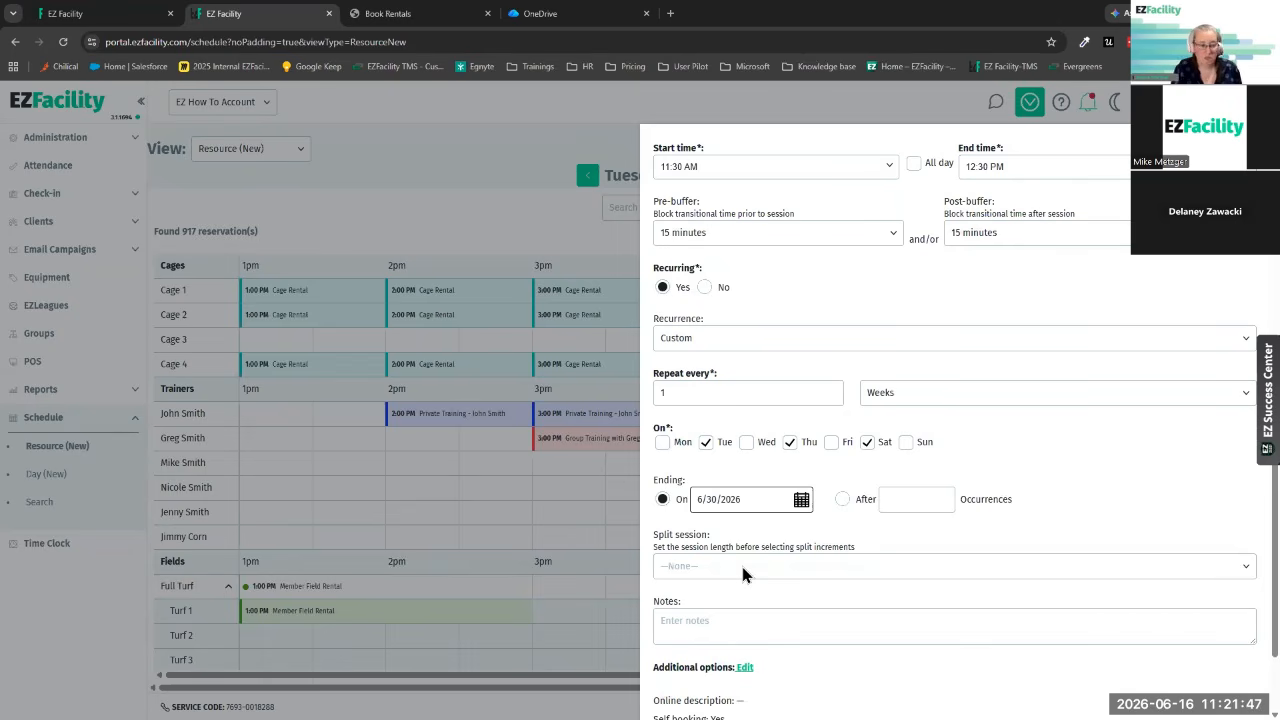
{"action": "scroll", "coordinate": [740, 562], "scroll_direction": "down", "scroll_amount": 2}
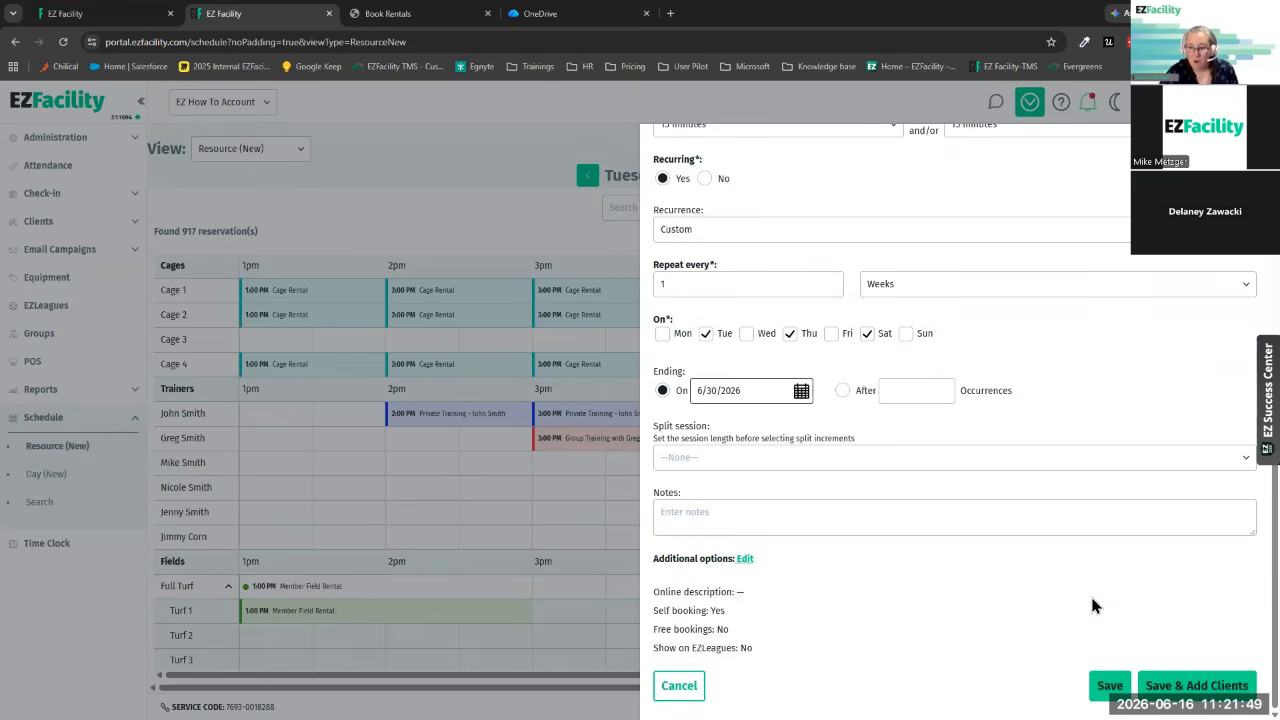
- Save the recurring Group Training reservation, review its linked Cage 3 sessions, and close the editor
{"action": "left_click", "coordinate": [1111, 686]}
{"action": "scroll", "coordinate": [1107, 690], "scroll_direction": "up", "scroll_amount": 7}
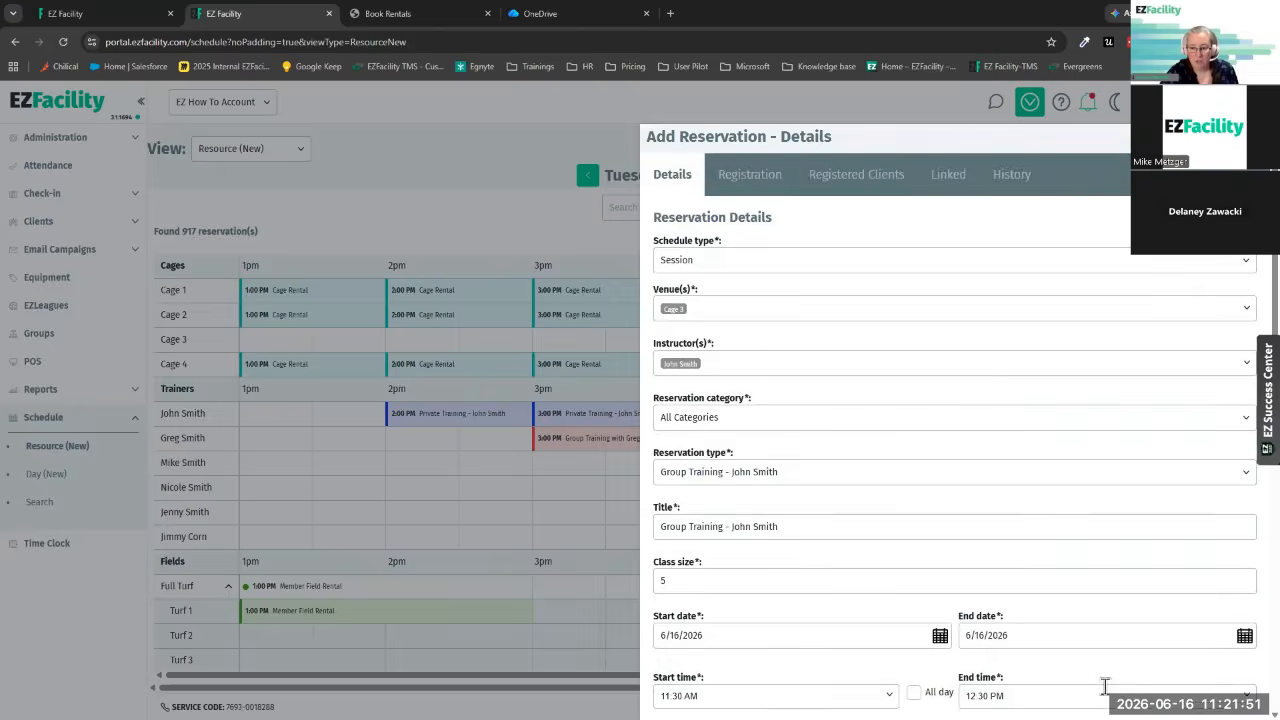
{"action": "scroll", "coordinate": [1107, 692], "scroll_direction": "down", "scroll_amount": 7}
{"action": "left_click", "coordinate": [1108, 688]}
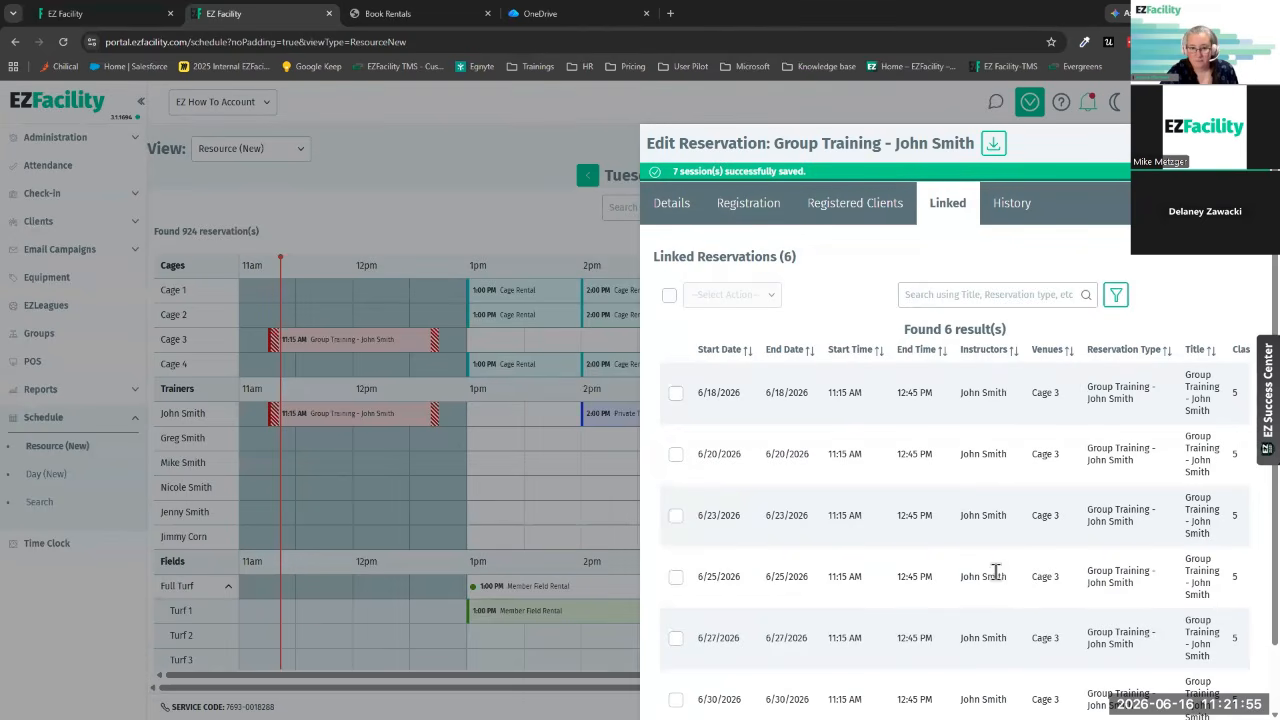
{"action": "scroll", "coordinate": [890, 392], "scroll_direction": "down", "scroll_amount": 1}
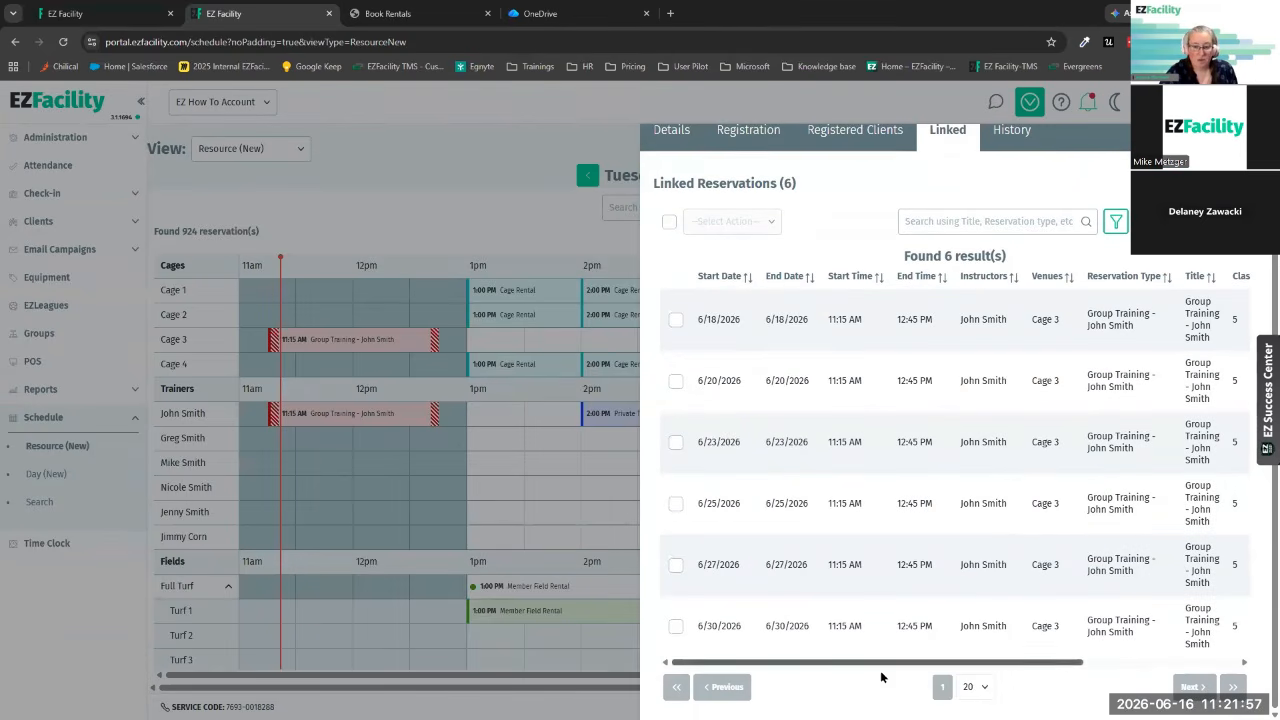
{"action": "scroll", "coordinate": [880, 680], "scroll_direction": "up", "scroll_amount": 1}
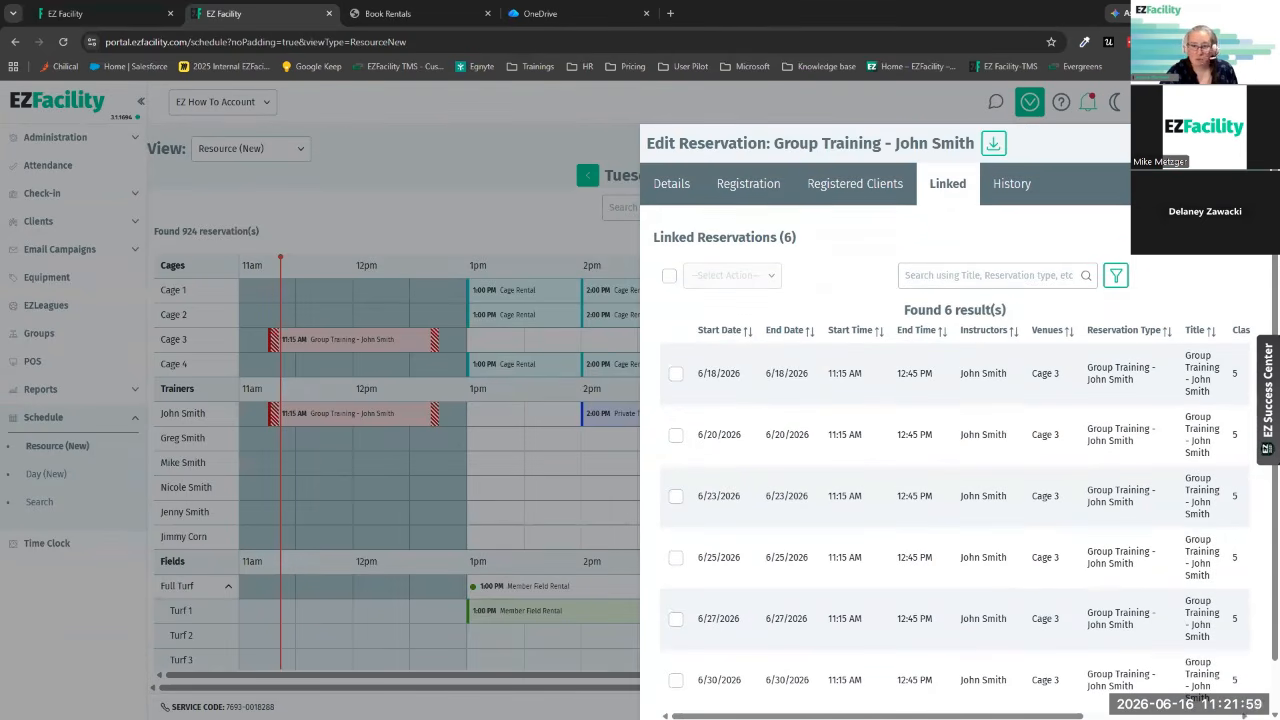
{"action": "left_click", "coordinate": [1248, 144]}
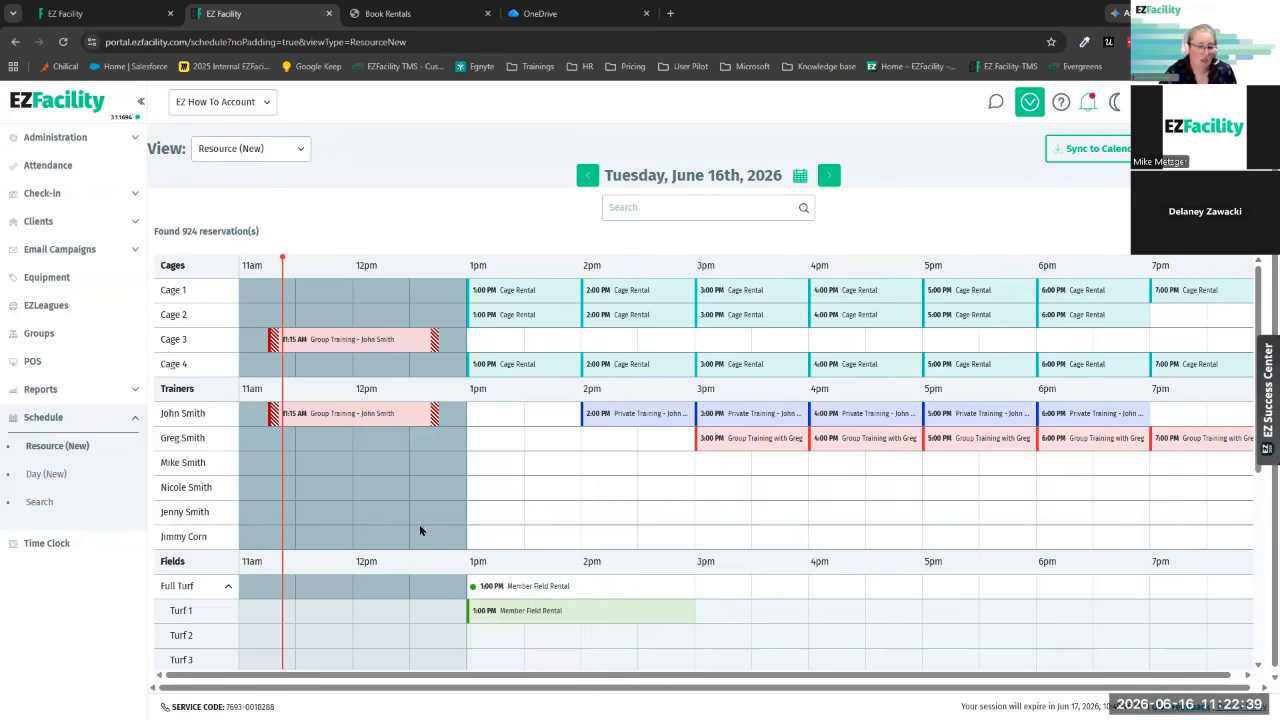
- Start a new reservation on the turf at 3:00 PM with schedule type Rental
{"action": "scroll", "coordinate": [757, 592], "scroll_direction": "down", "scroll_amount": 1}
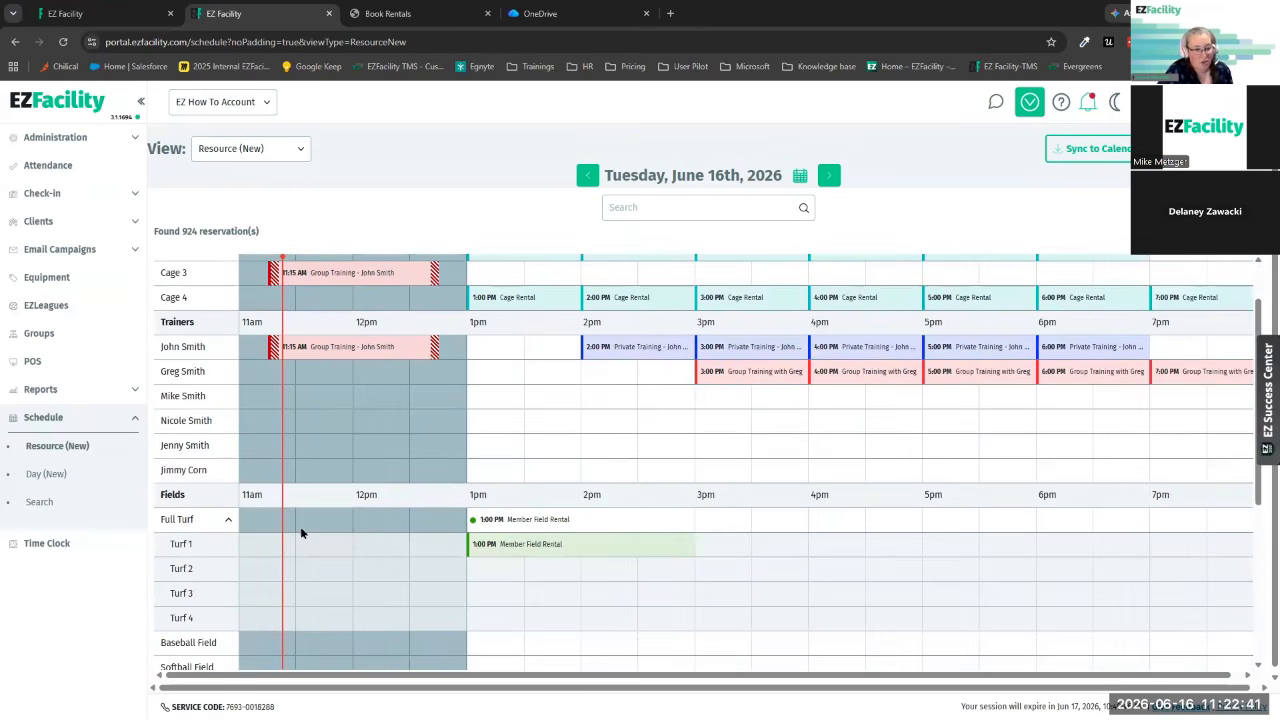
{"action": "left_click", "coordinate": [717, 574]}
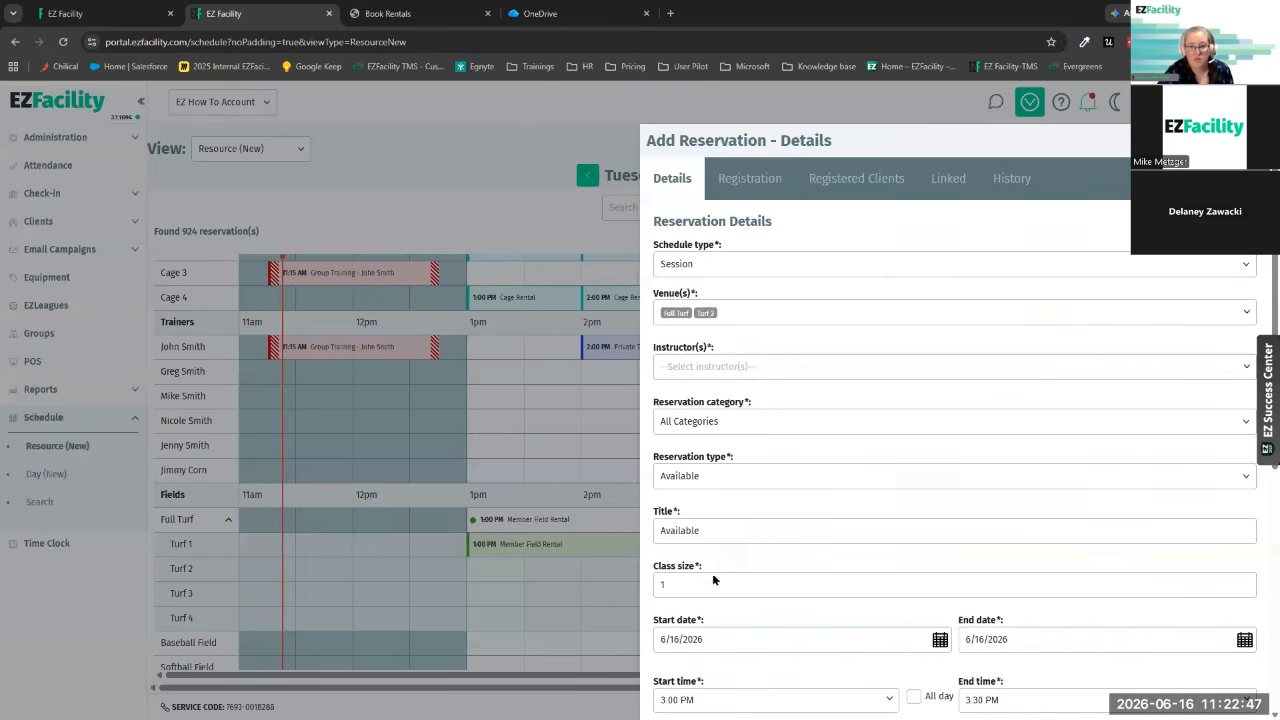
{"action": "left_click", "coordinate": [756, 275]}
{"action": "left_click", "coordinate": [674, 316]}
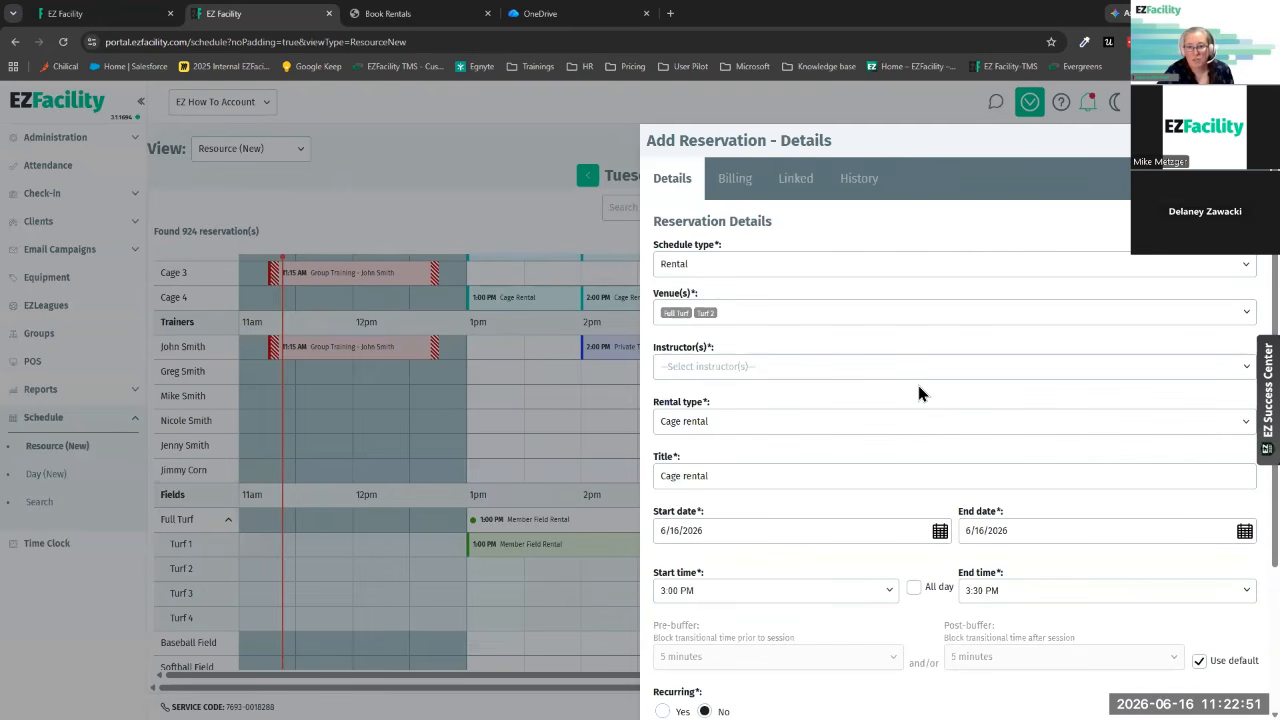
- Assign an instructor to the rental
{"action": "scroll", "coordinate": [794, 330], "scroll_direction": "down", "scroll_amount": 1}
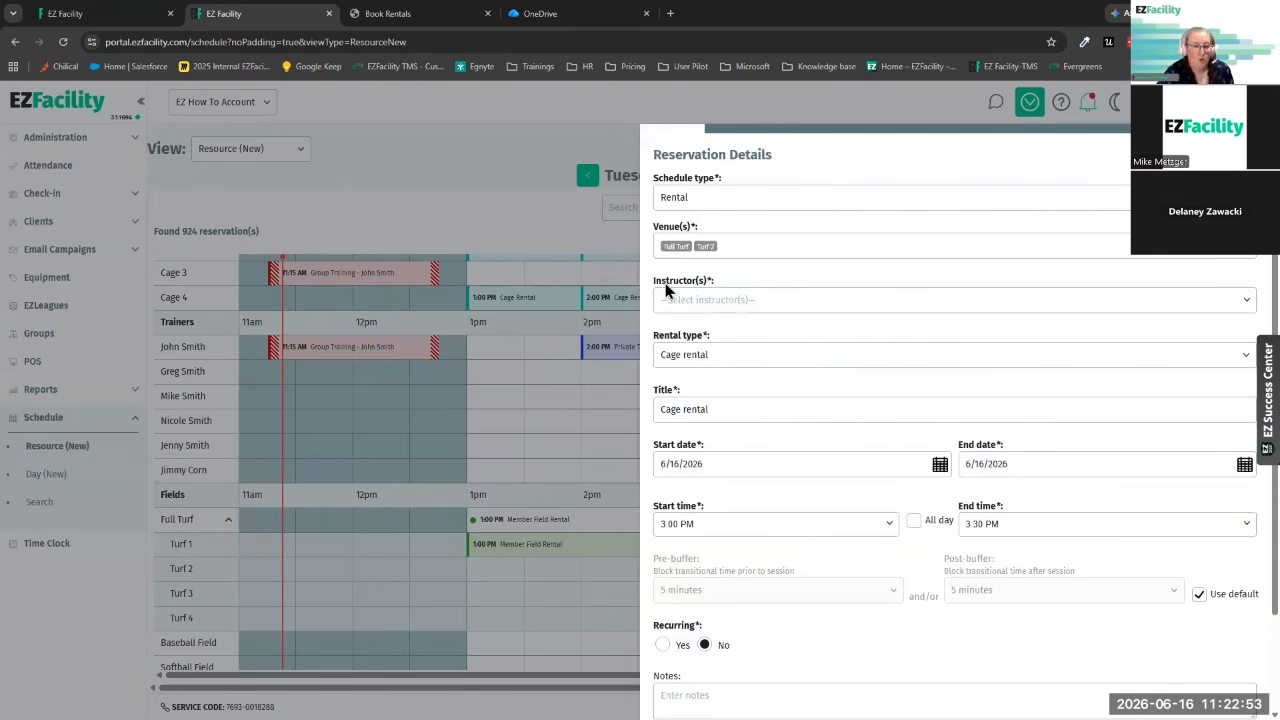
{"action": "left_click", "coordinate": [754, 301]}
{"action": "scroll", "coordinate": [760, 408], "scroll_direction": "down", "scroll_amount": 1}
{"action": "left_click", "coordinate": [667, 416]}
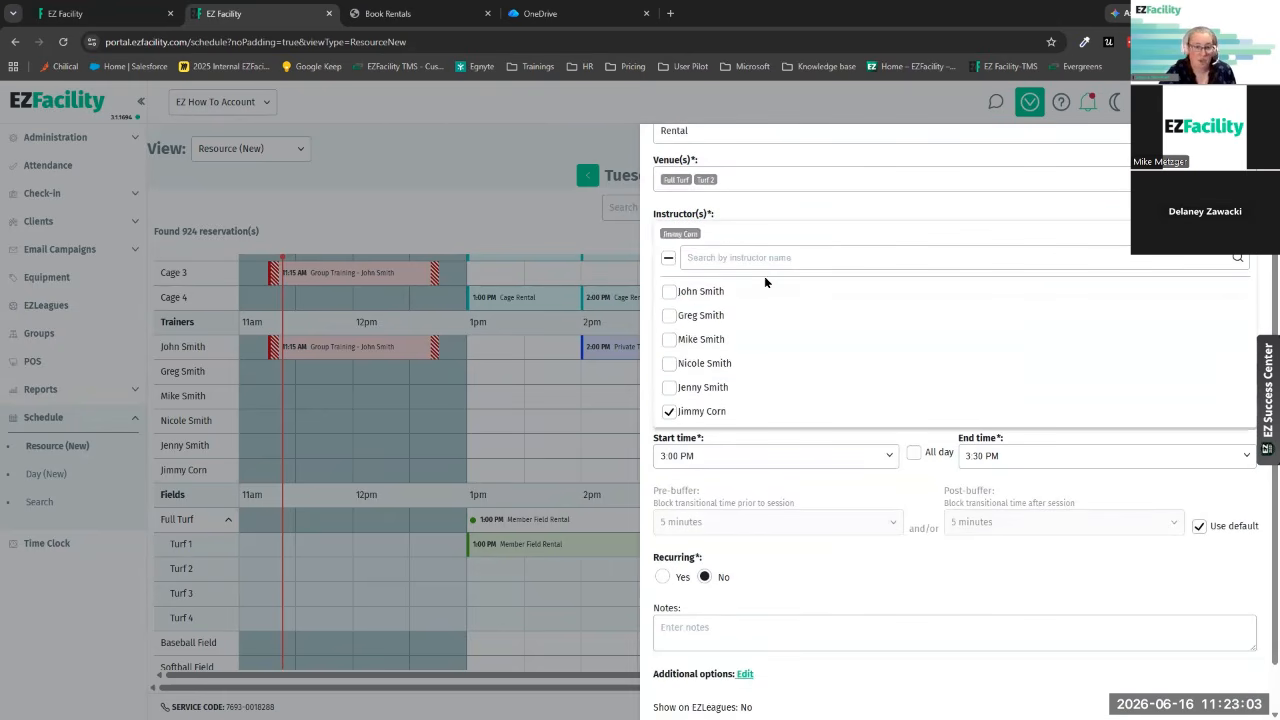
{"action": "left_click", "coordinate": [787, 228]}
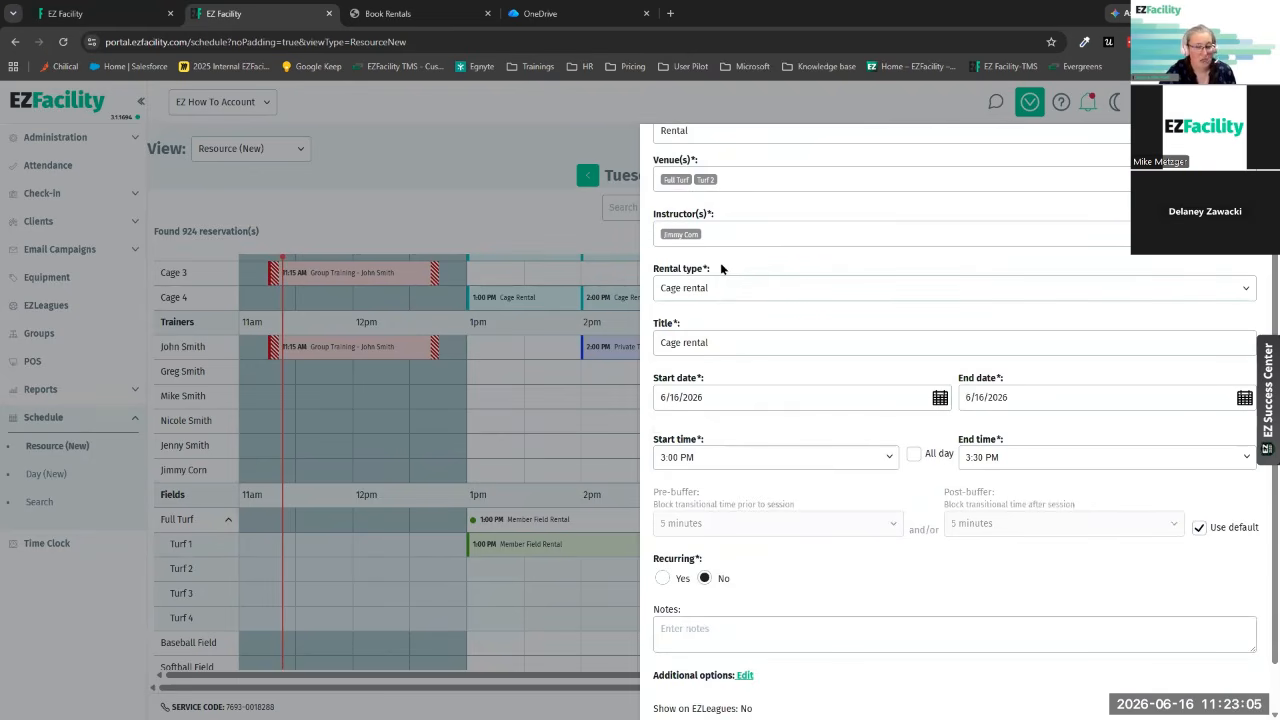
- Set the rental type to Member Field Rental ending at 5:00 PM
{"action": "left_click", "coordinate": [967, 296]}
{"action": "scroll", "coordinate": [760, 430], "scroll_direction": "down", "scroll_amount": 1}
{"action": "left_click", "coordinate": [721, 426]}
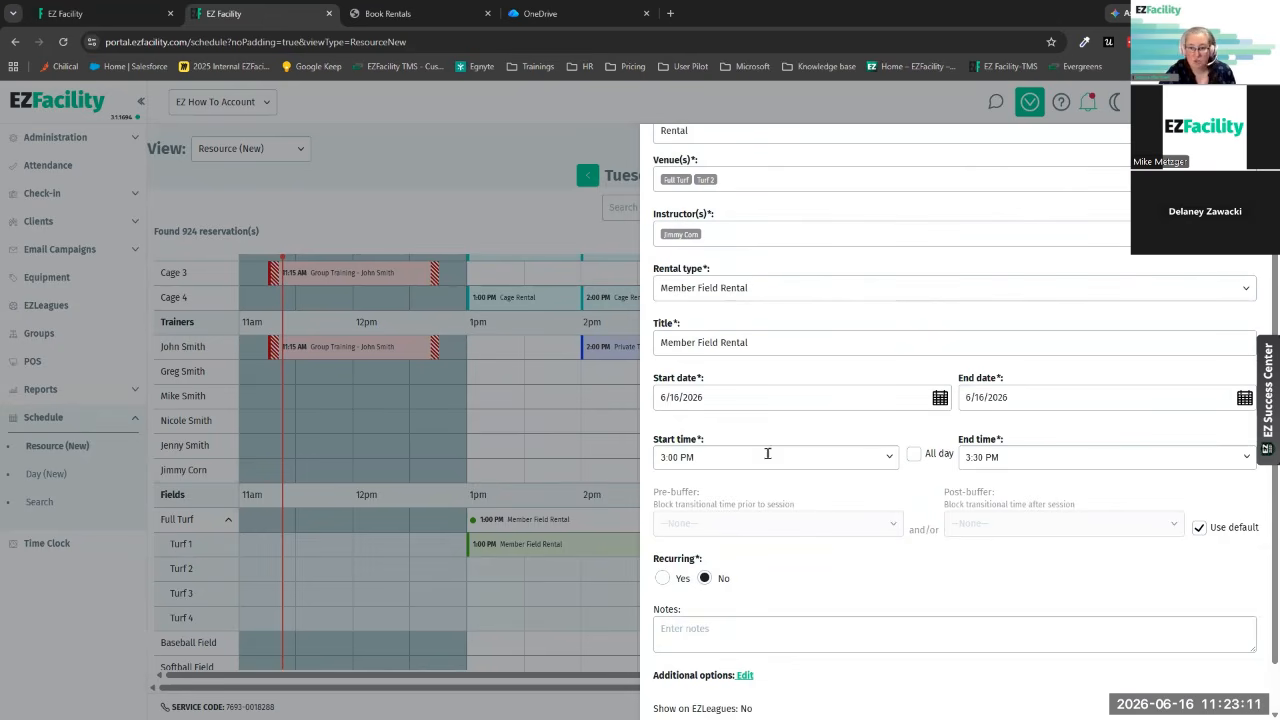
{"action": "left_click", "coordinate": [1082, 463]}
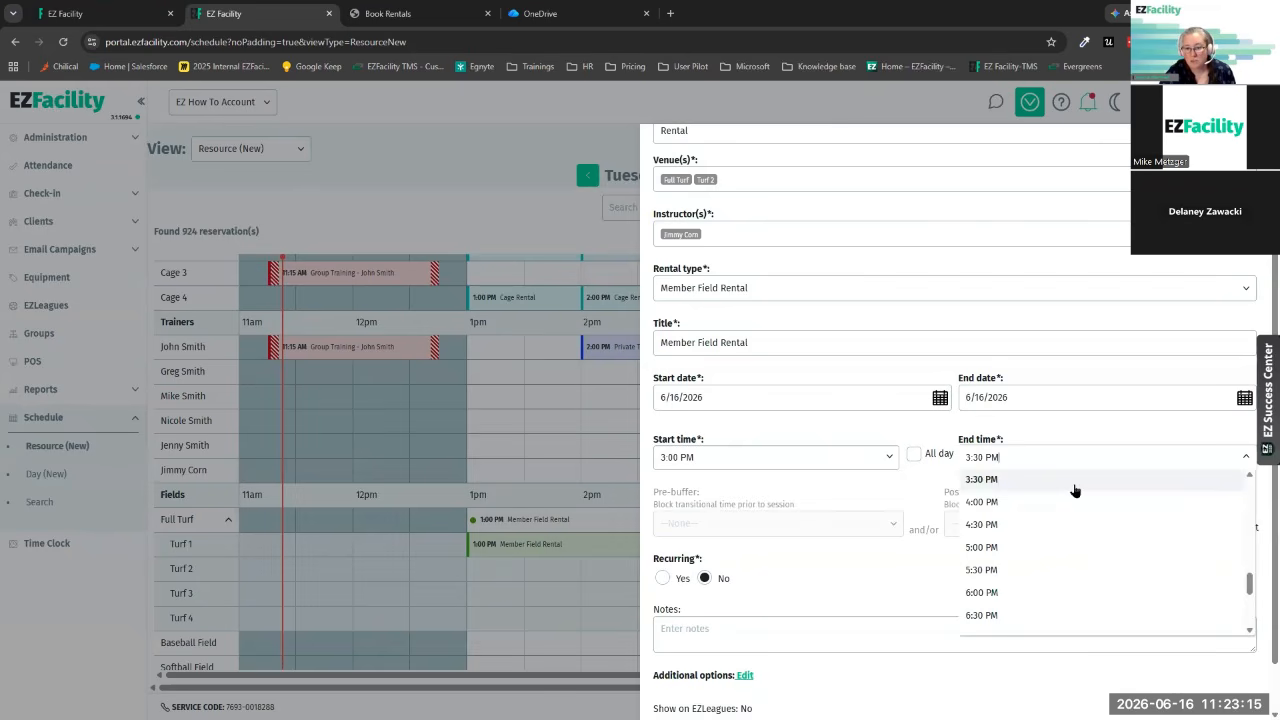
{"action": "left_click", "coordinate": [1048, 549]}
{"action": "scroll", "coordinate": [921, 502], "scroll_direction": "down", "scroll_amount": 1}
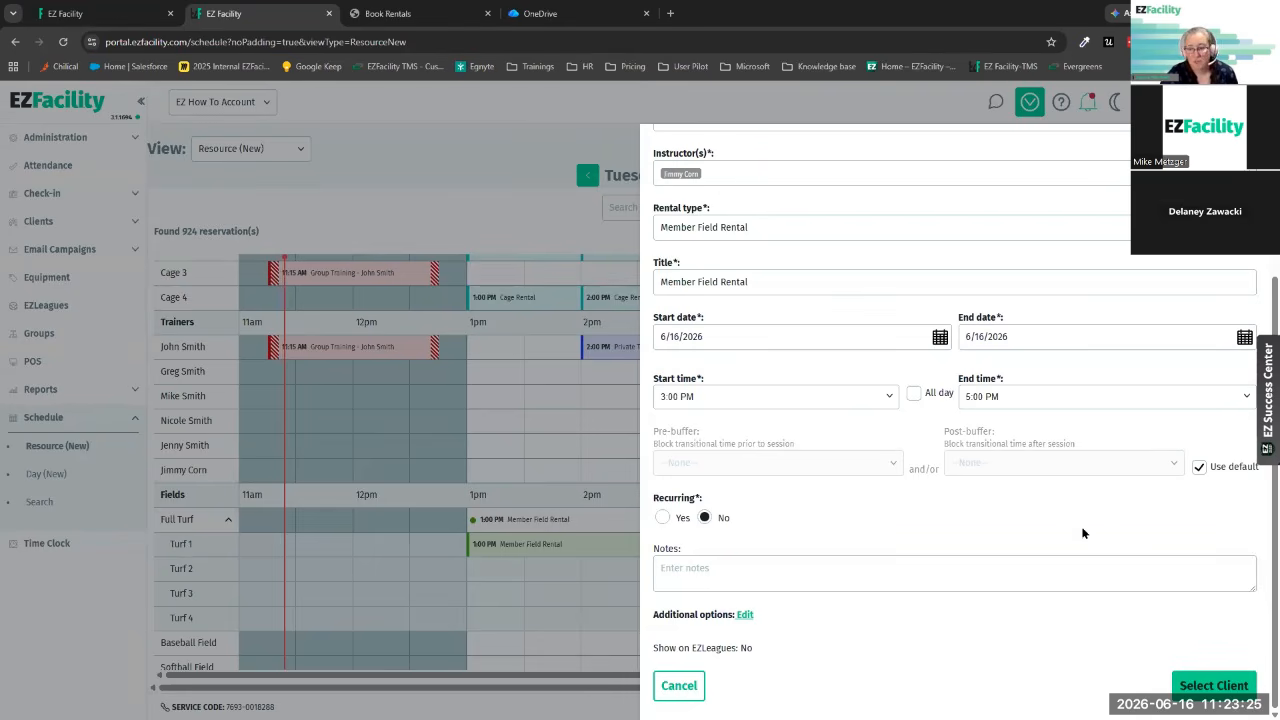
- Select the client to bill and charge the $10.00/hr test rate
{"action": "left_click", "coordinate": [1217, 688]}
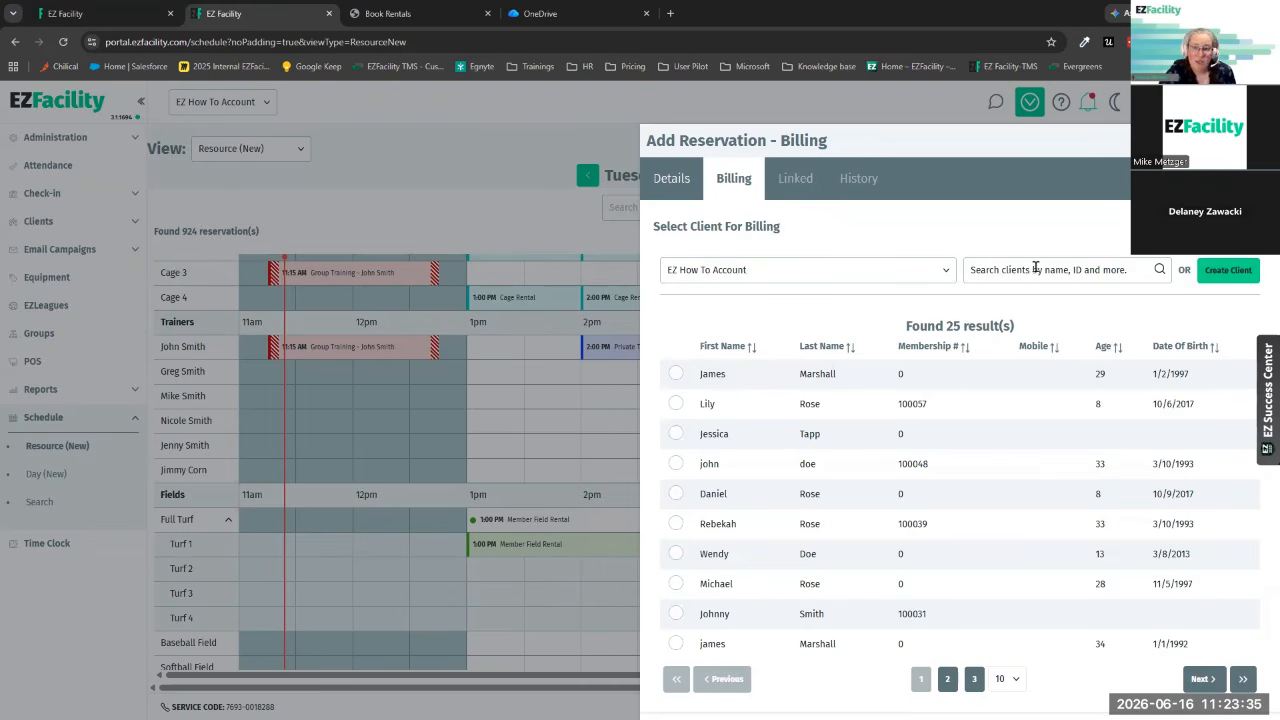
{"action": "left_click", "coordinate": [676, 373]}
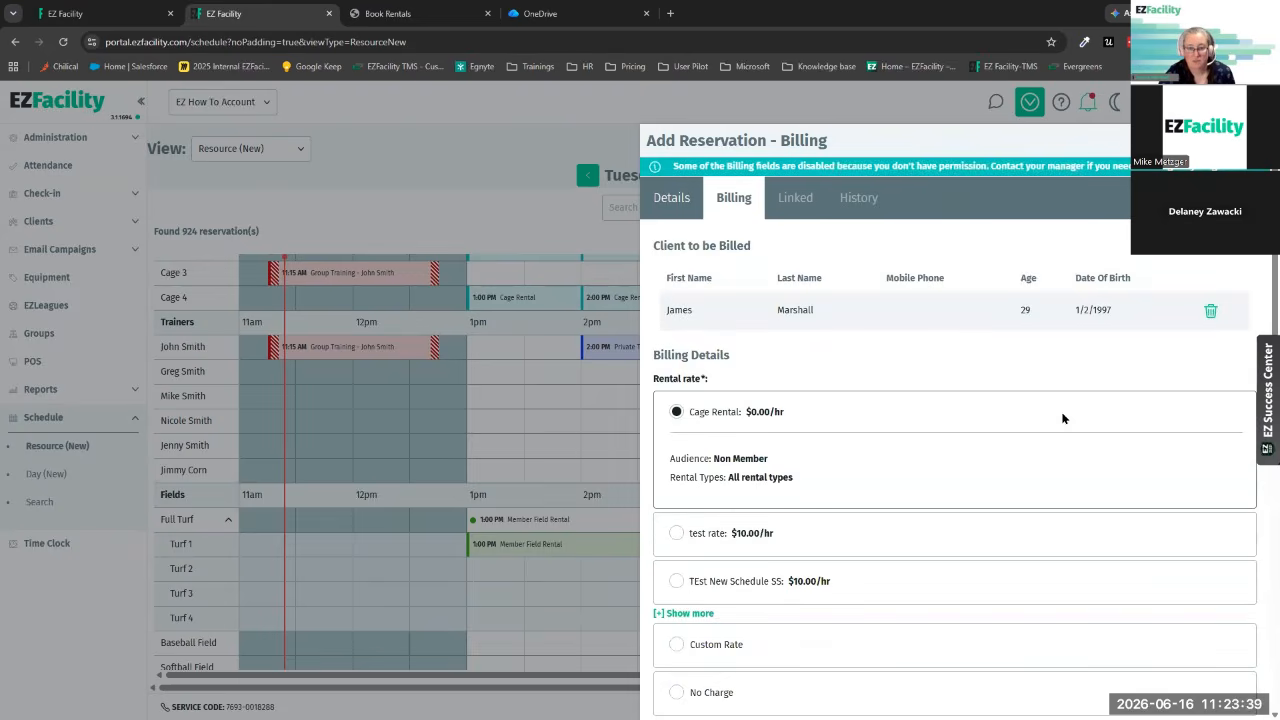
{"action": "scroll", "coordinate": [1057, 417], "scroll_direction": "down", "scroll_amount": 2}
{"action": "scroll", "coordinate": [835, 418], "scroll_direction": "down", "scroll_amount": 3}
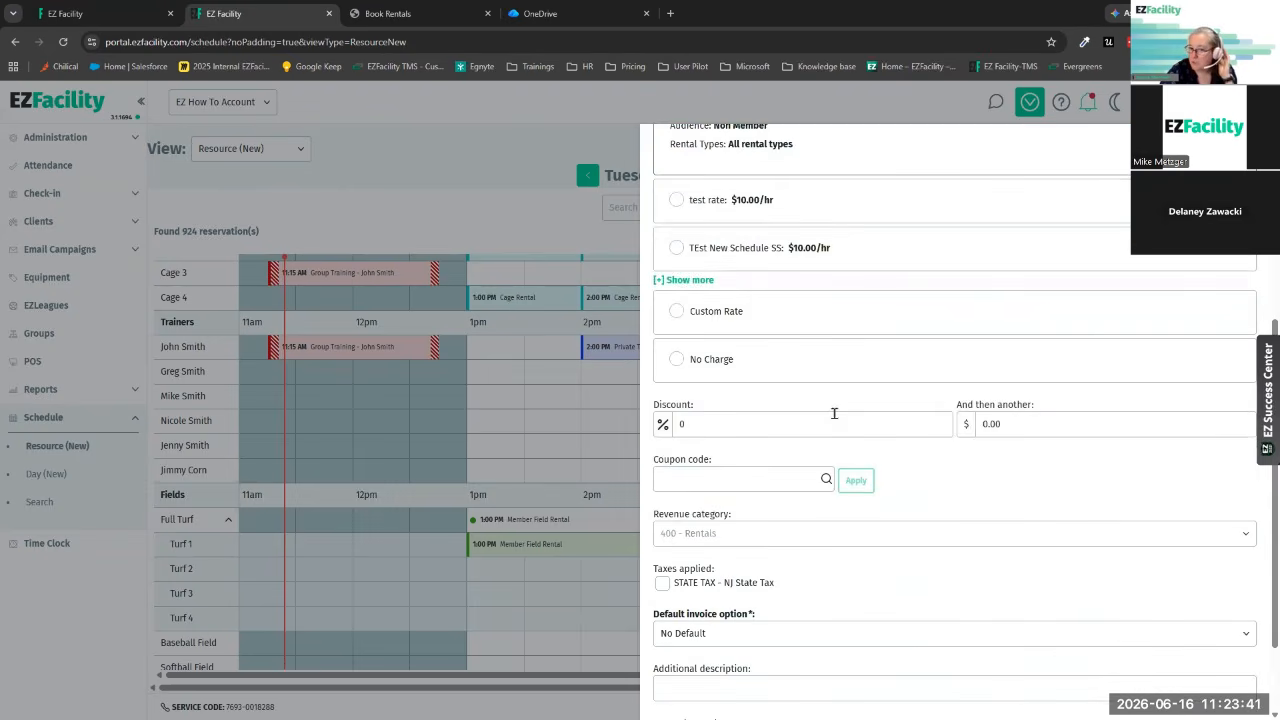
{"action": "scroll", "coordinate": [834, 413], "scroll_direction": "up", "scroll_amount": 5}
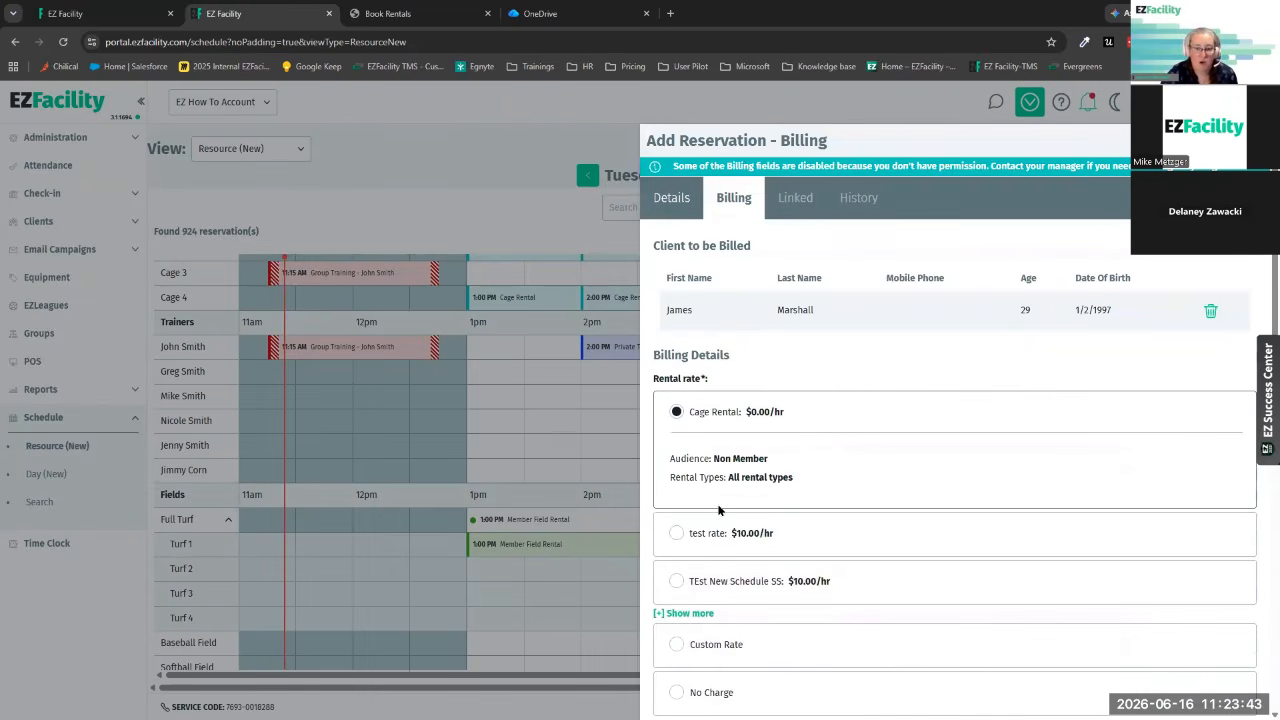
{"action": "scroll", "coordinate": [887, 433], "scroll_direction": "down", "scroll_amount": 2}
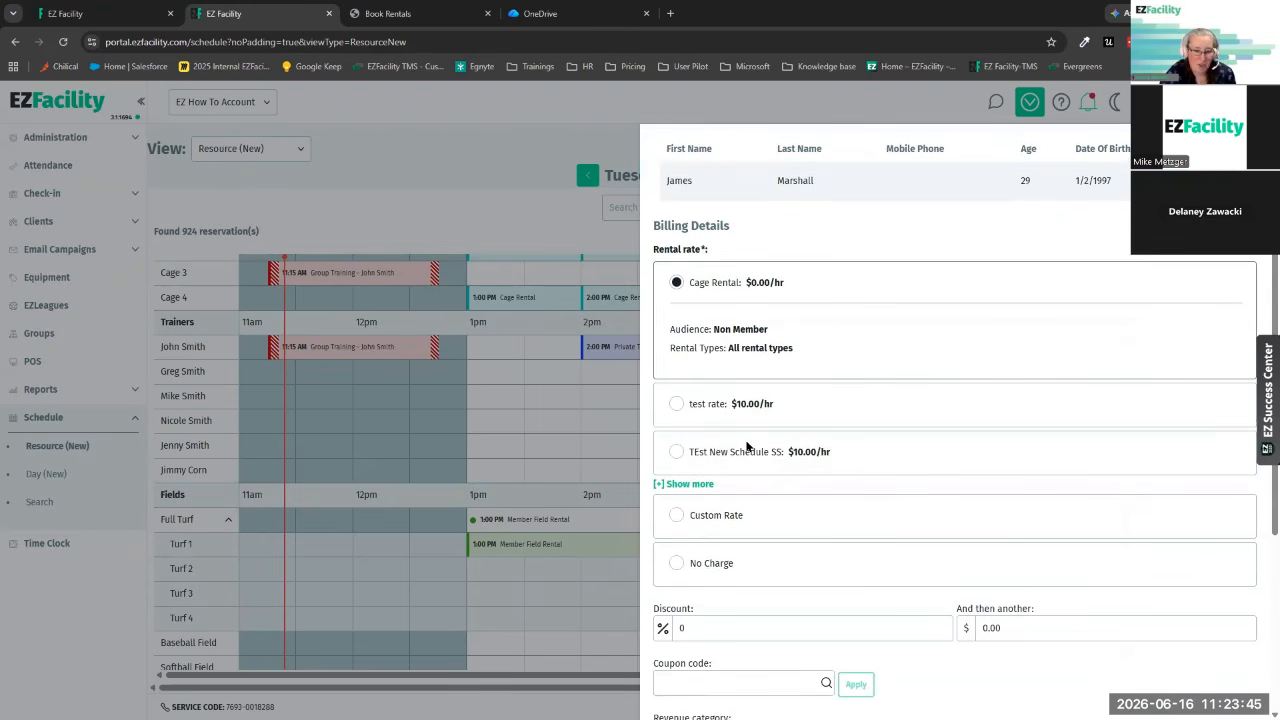
{"action": "left_click", "coordinate": [674, 407]}
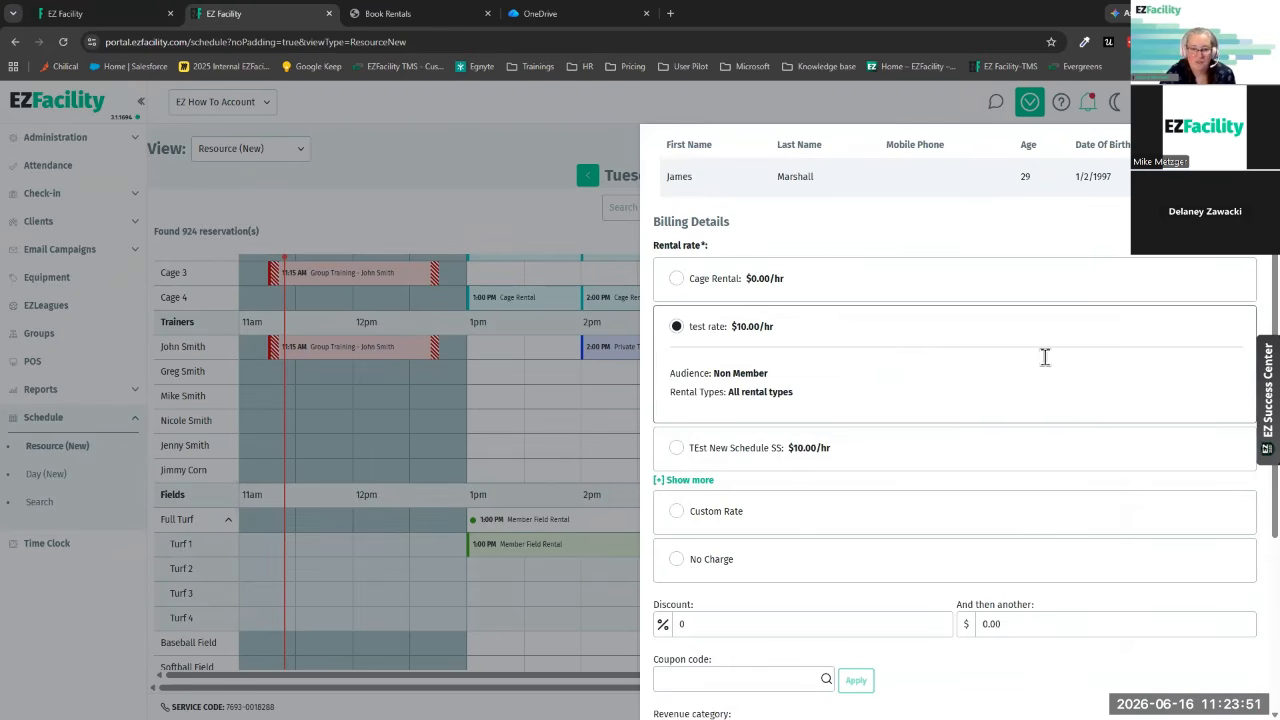
{"action": "scroll", "coordinate": [1045, 357], "scroll_direction": "down", "scroll_amount": 5}
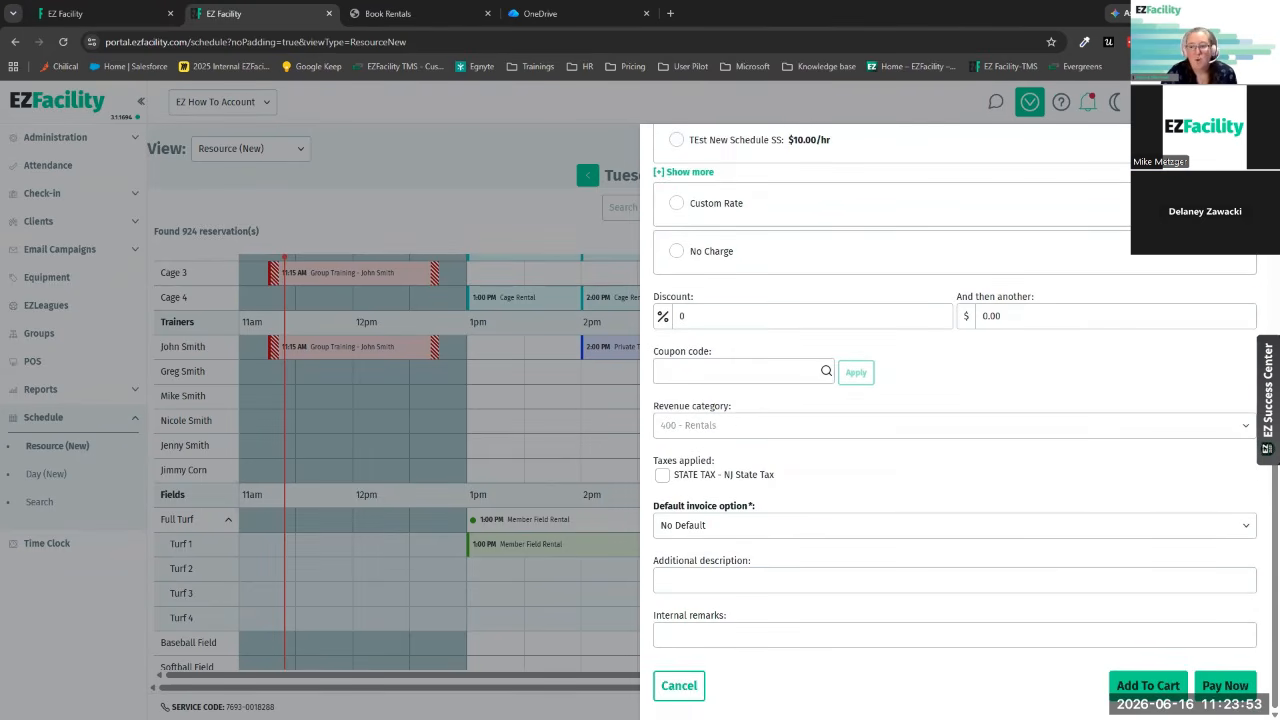
{"action": "left_click", "coordinate": [1226, 686]}
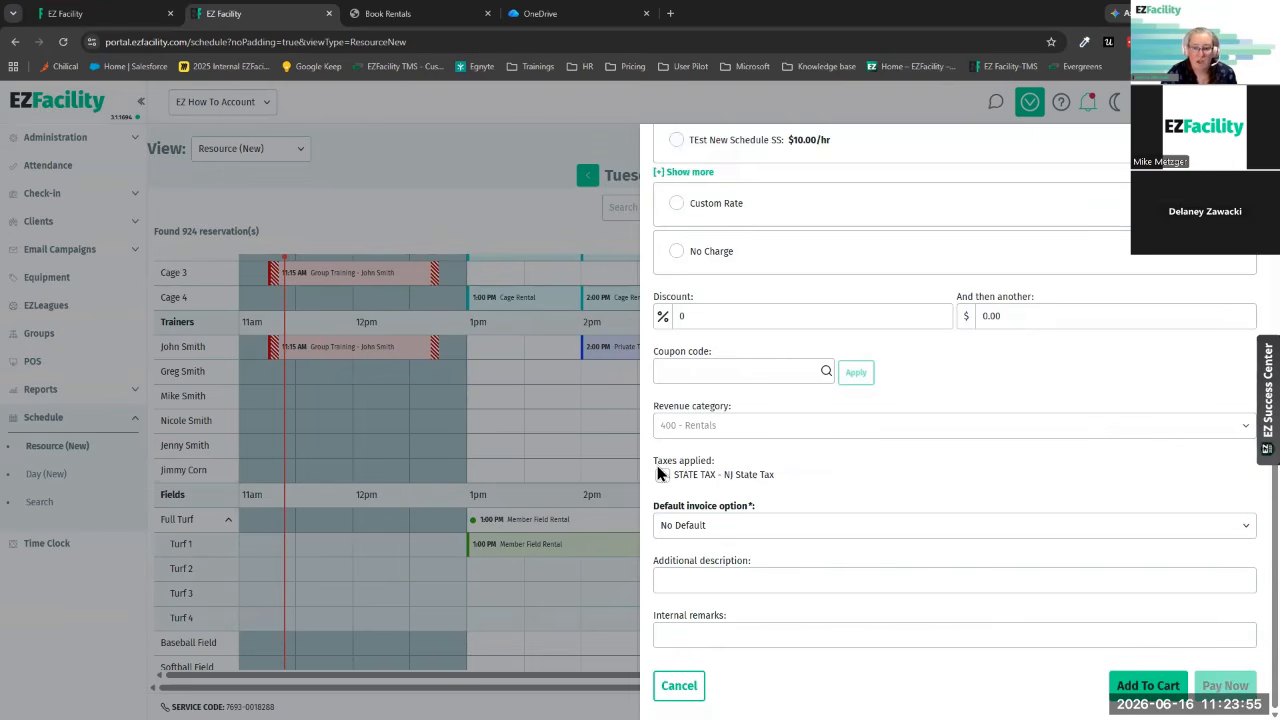
- Review the default invoice options and leave Single Invoice selected
{"action": "left_click", "coordinate": [758, 530]}
{"action": "left_click", "coordinate": [697, 616]}
{"action": "left_click", "coordinate": [697, 616]}
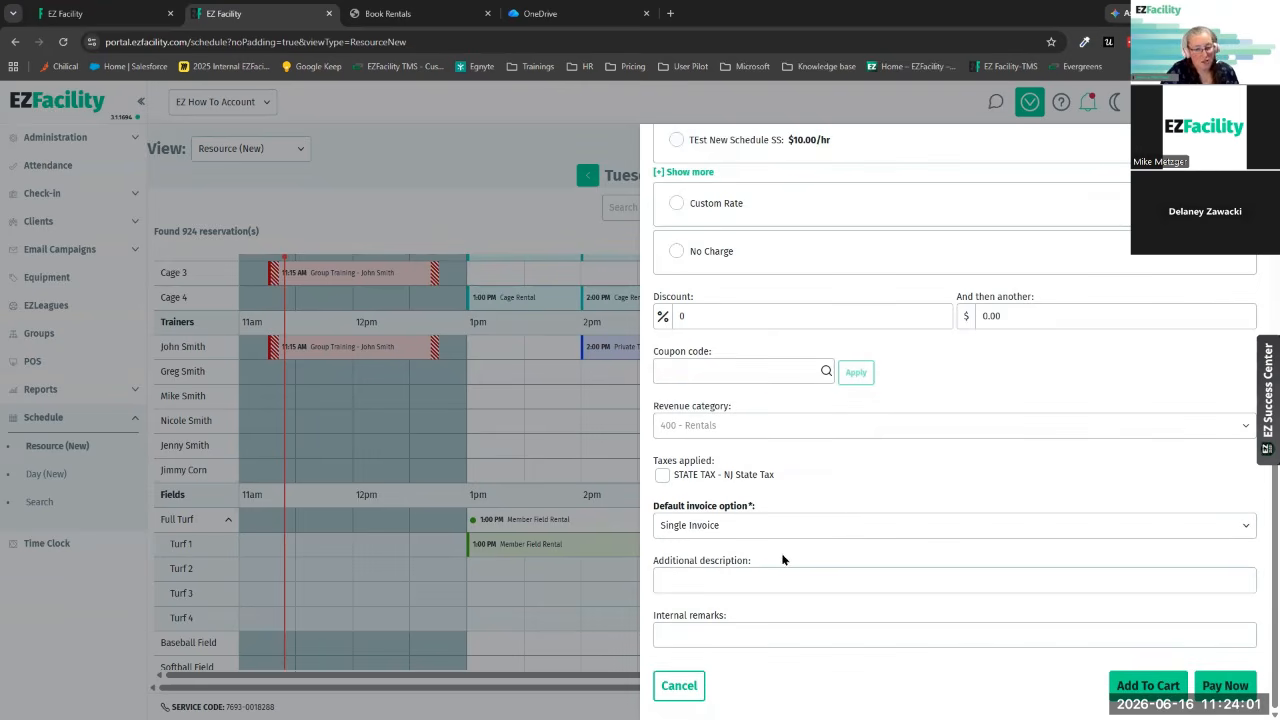
{"action": "left_click", "coordinate": [837, 522]}
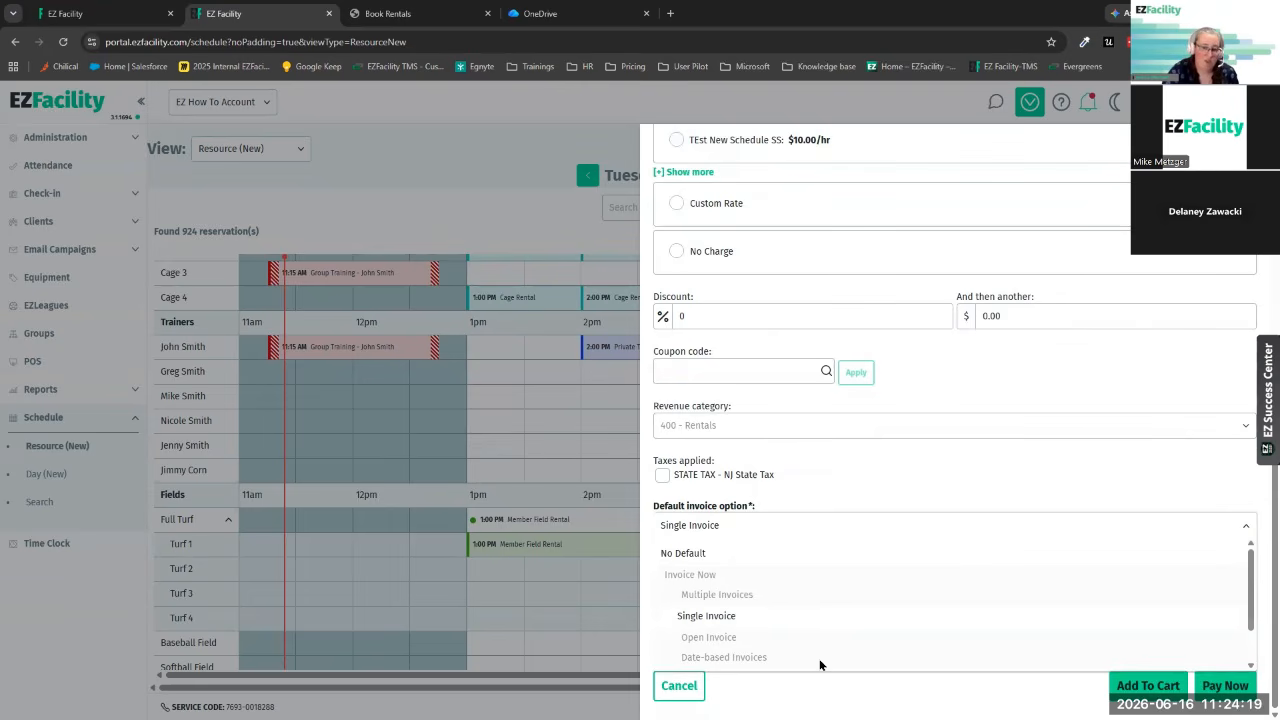
{"action": "left_click", "coordinate": [814, 524]}
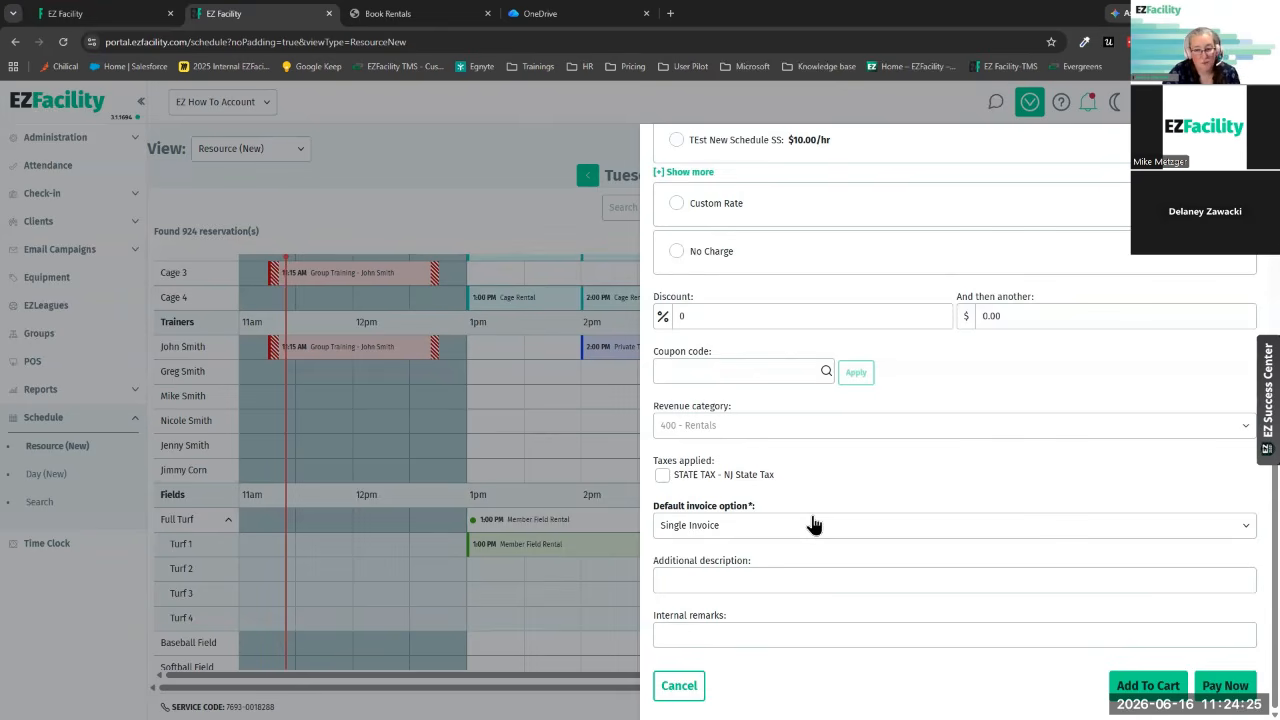
- Pay the full $20.00 amount due in cash, then preview the saved Turf 2 rental
{"action": "left_click", "coordinate": [1223, 688]}
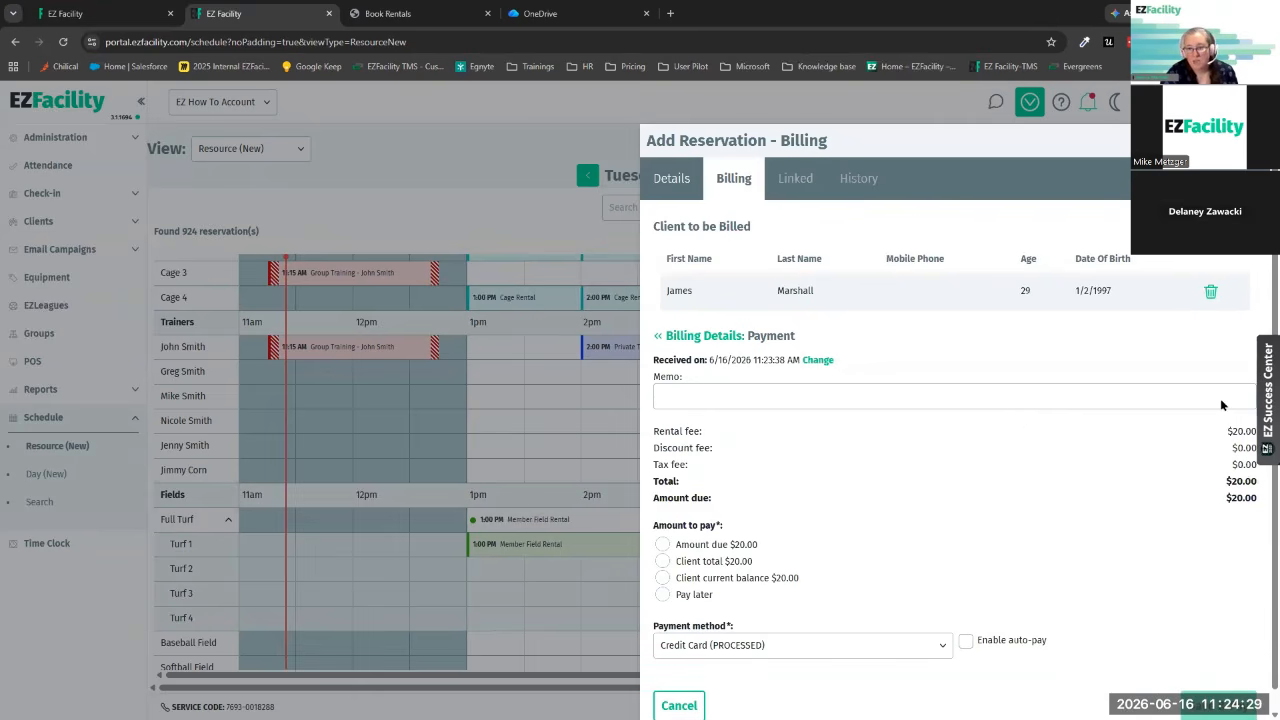
{"action": "left_click", "coordinate": [662, 544]}
{"action": "scroll", "coordinate": [975, 504], "scroll_direction": "down", "scroll_amount": 2}
{"action": "left_click", "coordinate": [835, 534]}
{"action": "left_click", "coordinate": [673, 610]}
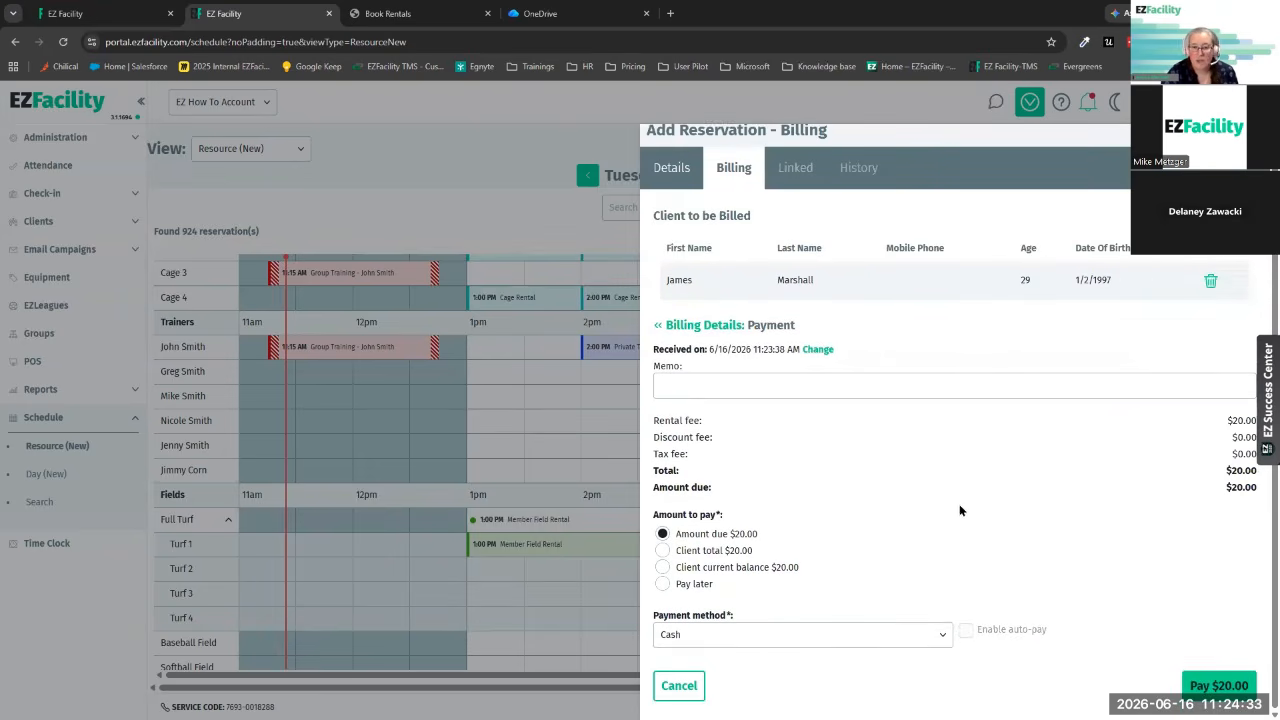
{"action": "left_click", "coordinate": [1223, 686]}
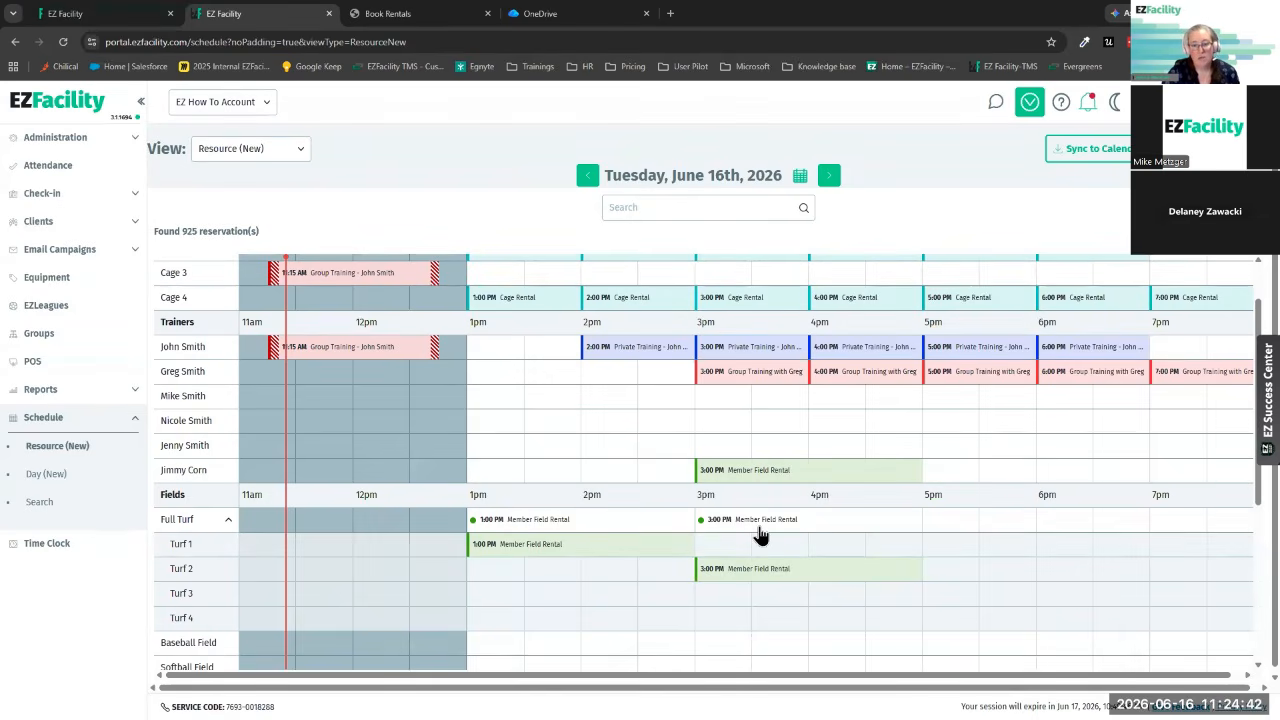
{"action": "left_click", "coordinate": [769, 528]}
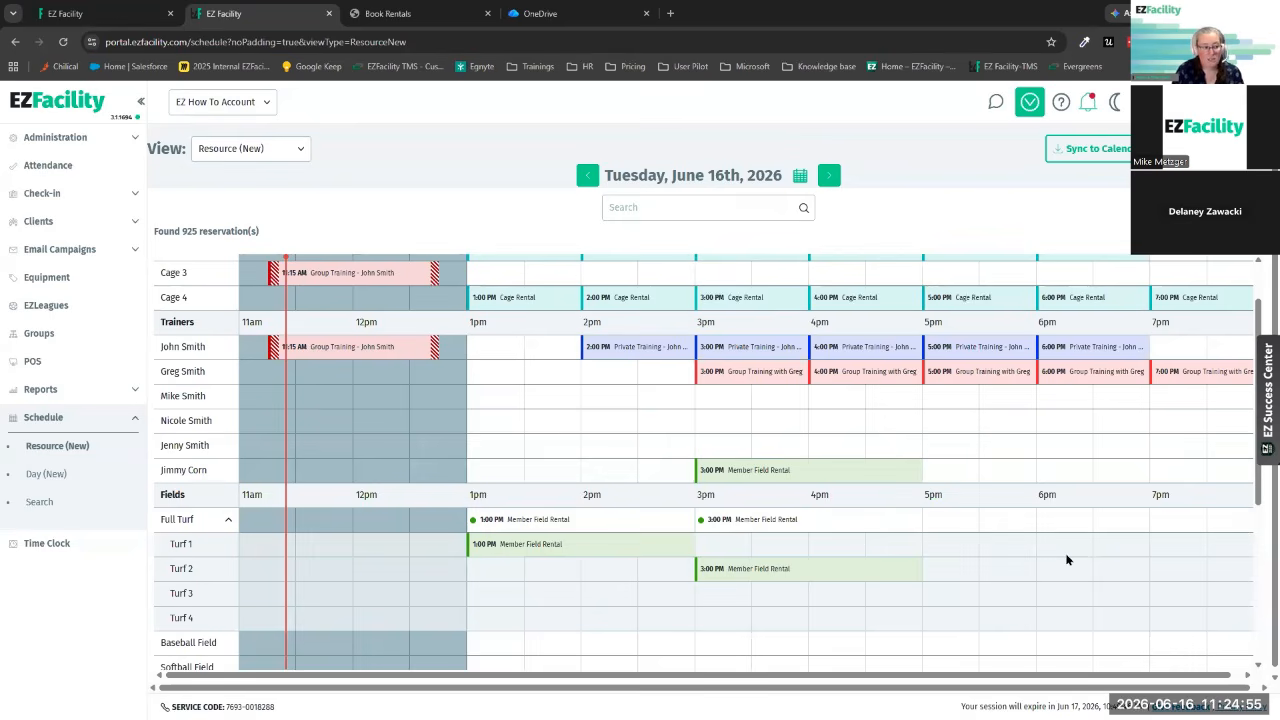
- Open the 3:00 PM Turf 2 rental's full details on the Billing tab
{"action": "left_click", "coordinate": [758, 580]}
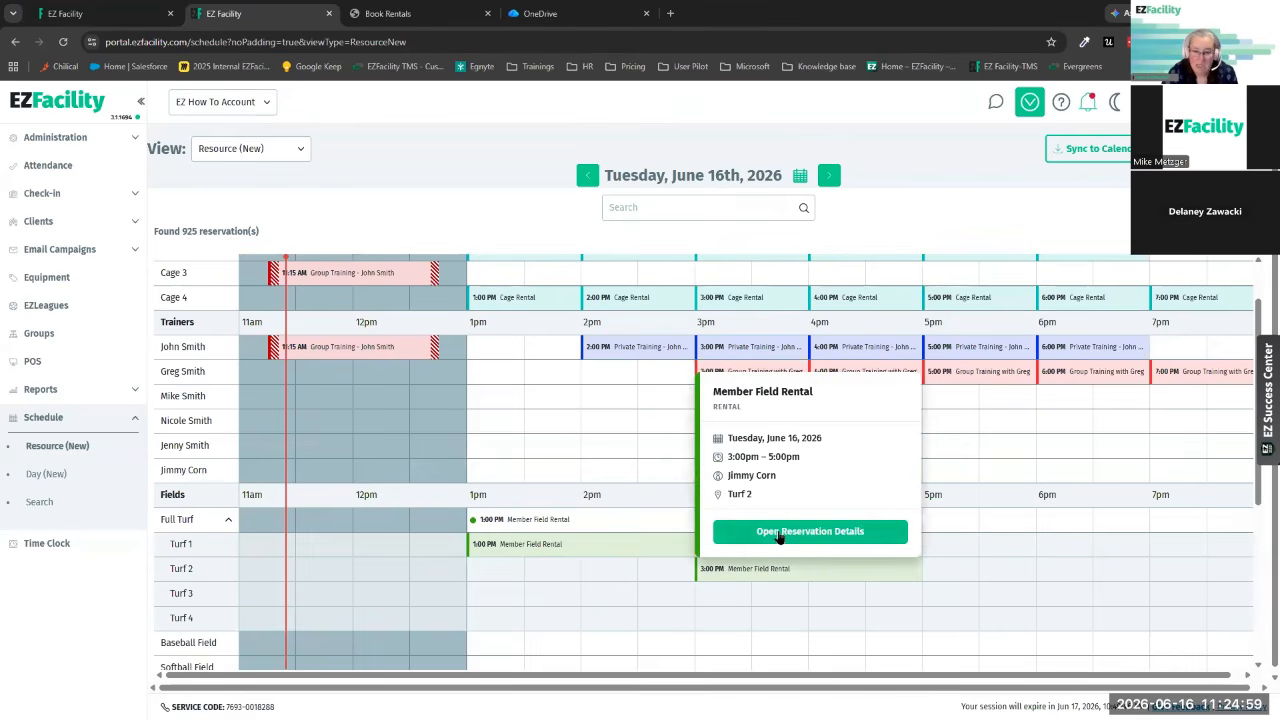
{"action": "left_click", "coordinate": [779, 535]}
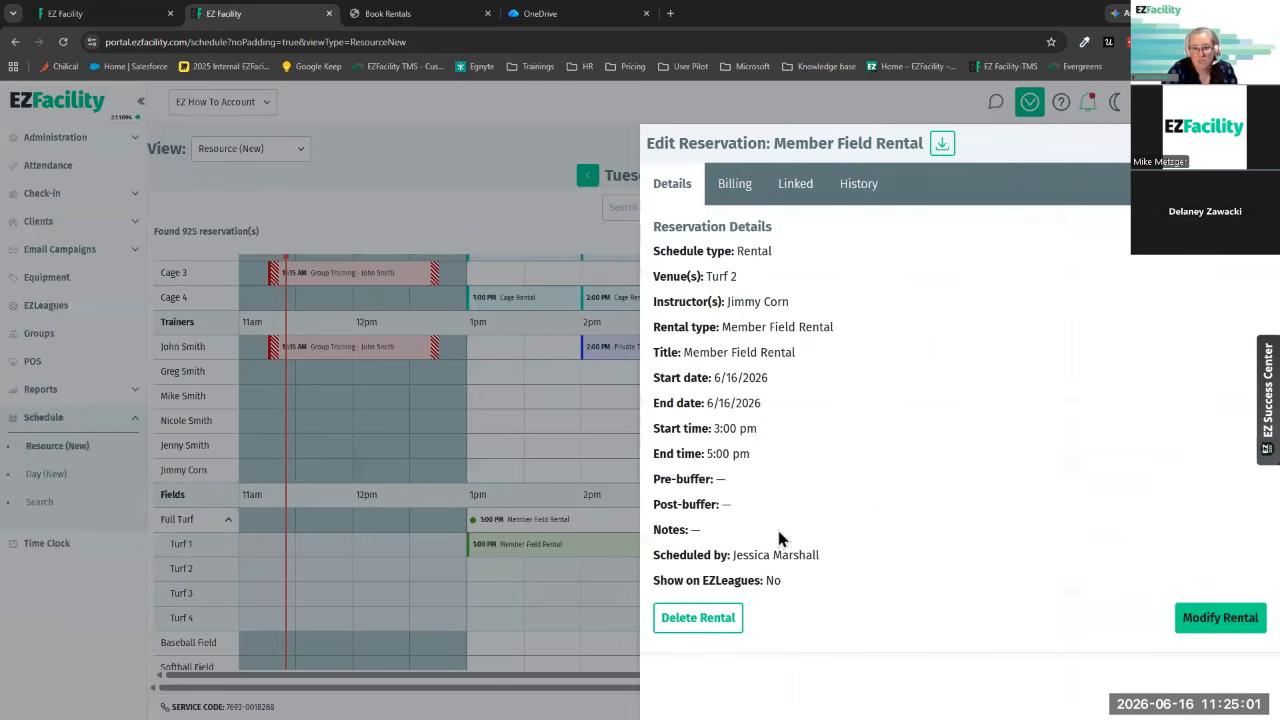
{"action": "left_click", "coordinate": [731, 188]}
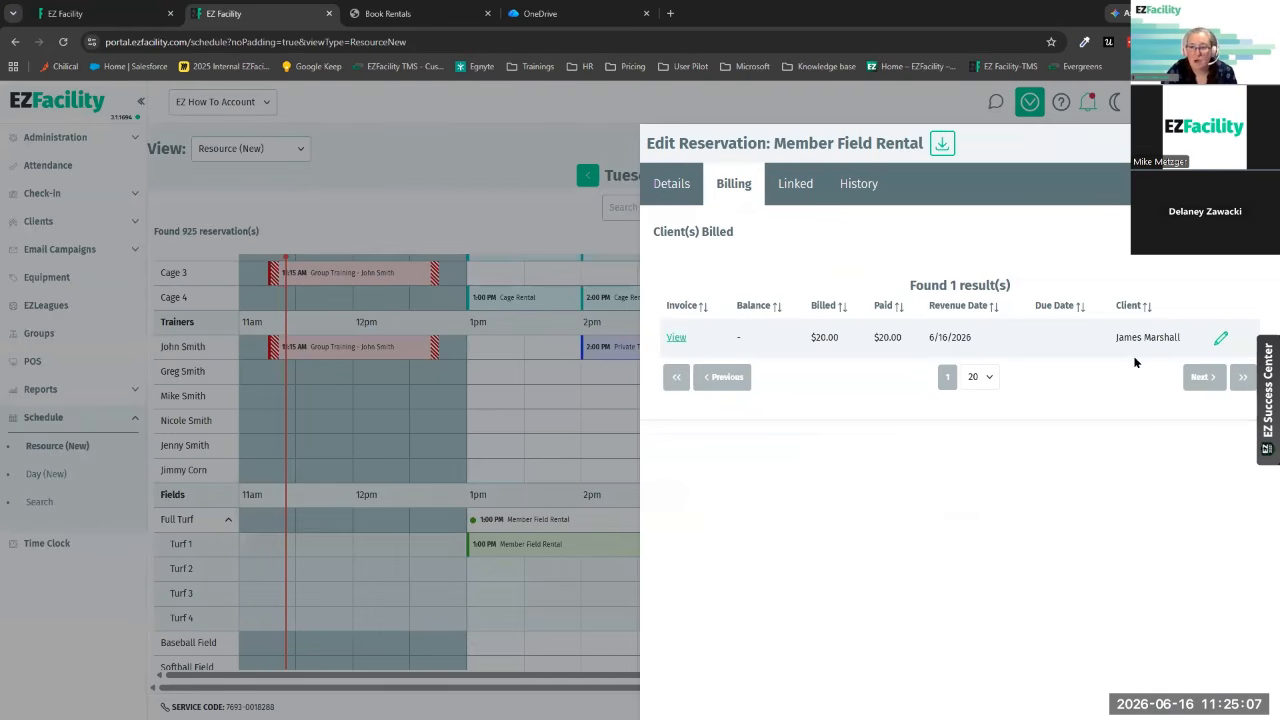
{"action": "left_click_drag", "start_coordinate": [1110, 341], "coordinate": [1210, 345]}
{"action": "left_click", "coordinate": [1095, 485]}
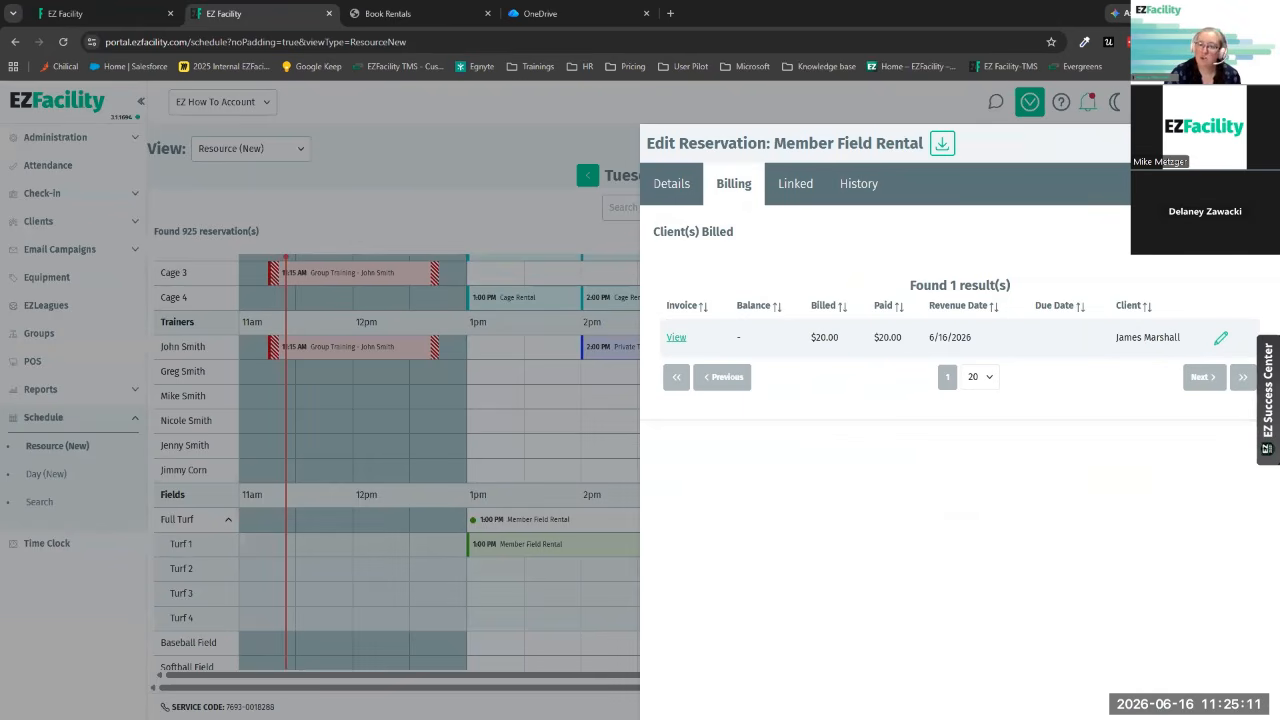
- Add a second client to the rental's billing at No Charge
{"action": "left_click", "coordinate": [1208, 232]}
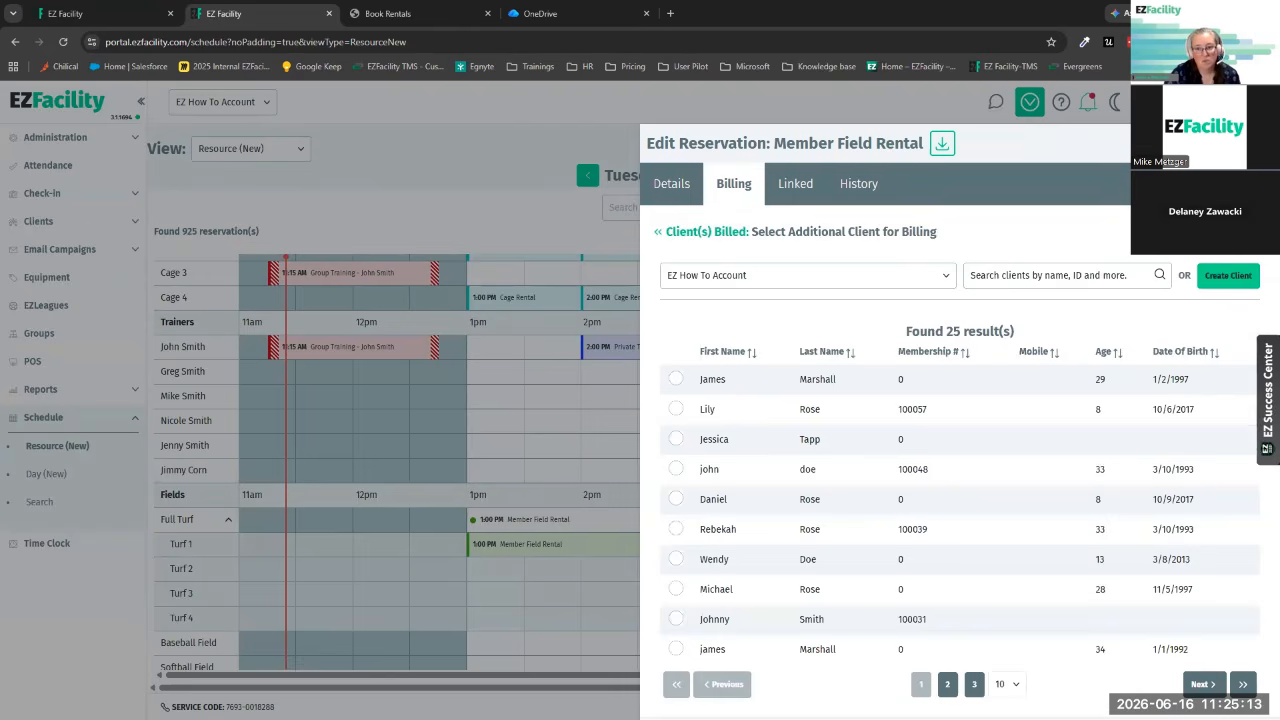
{"action": "left_click", "coordinate": [676, 410]}
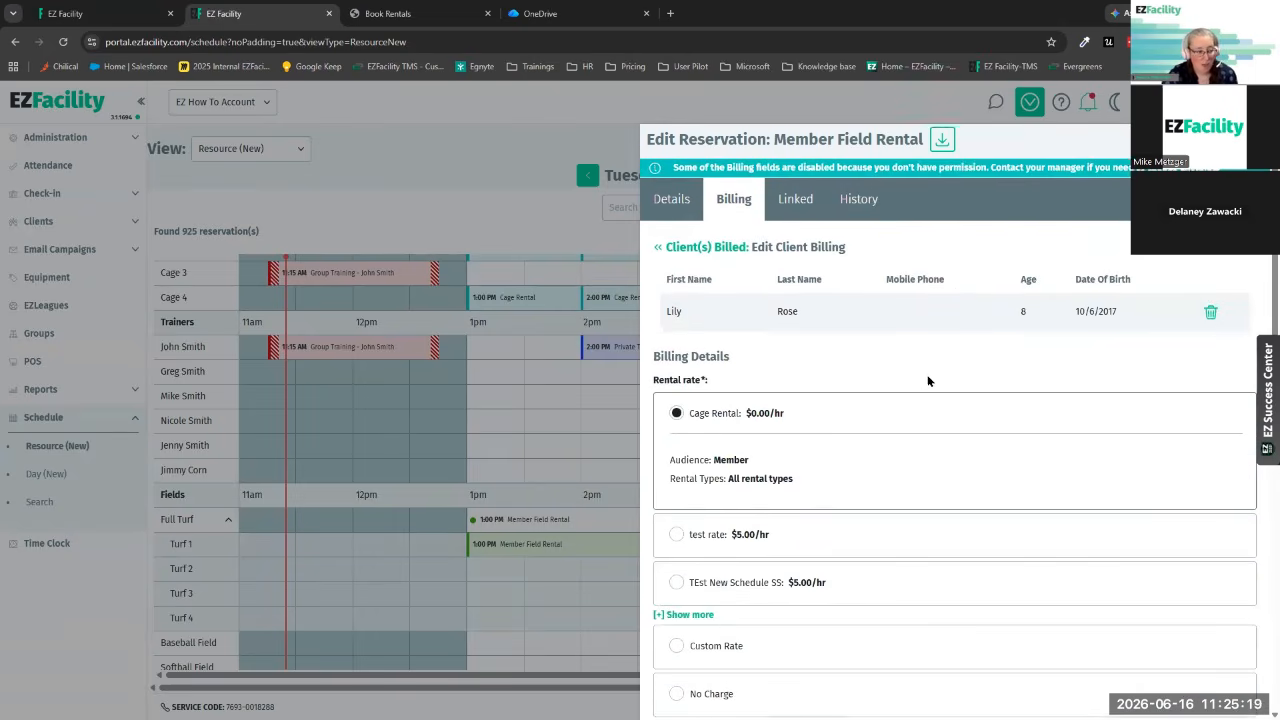
{"action": "scroll", "coordinate": [860, 549], "scroll_direction": "down", "scroll_amount": 2}
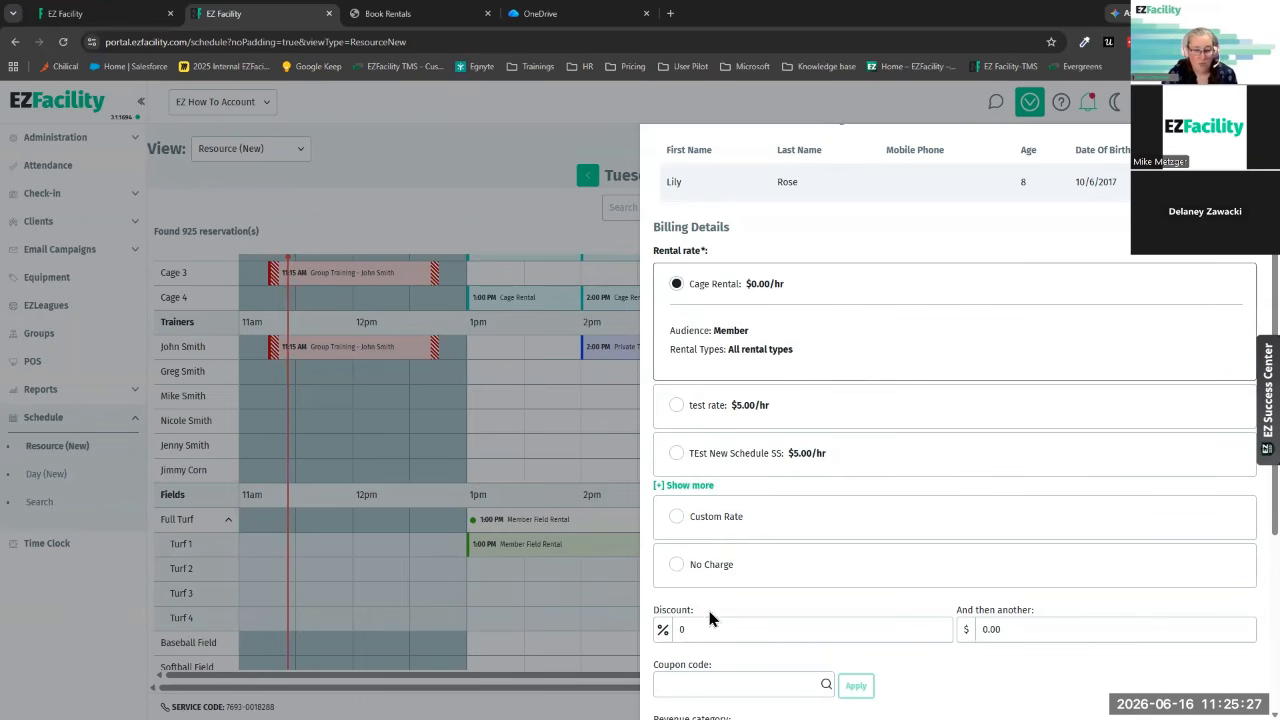
{"action": "left_click", "coordinate": [677, 565]}
{"action": "scroll", "coordinate": [1080, 398], "scroll_direction": "down", "scroll_amount": 3}
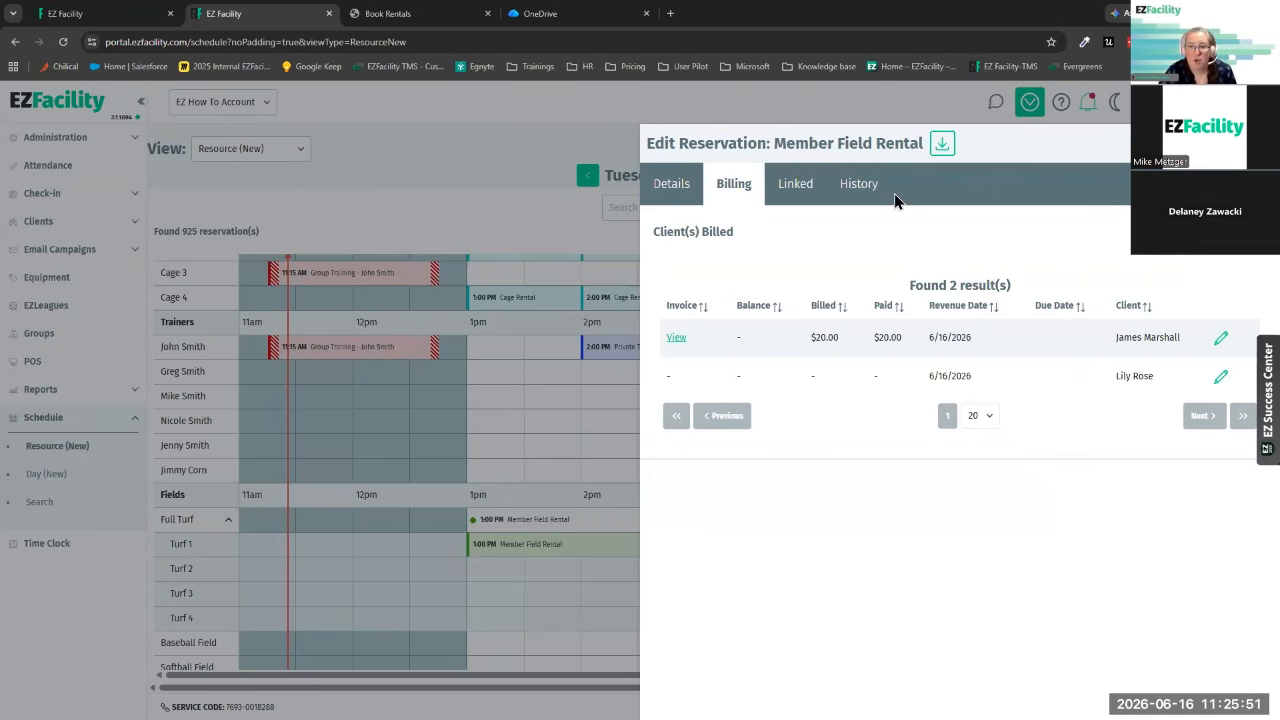
- Close the Edit Reservation panel to return to the June 16th Resource schedule
{"action": "left_click", "coordinate": [1254, 143]}
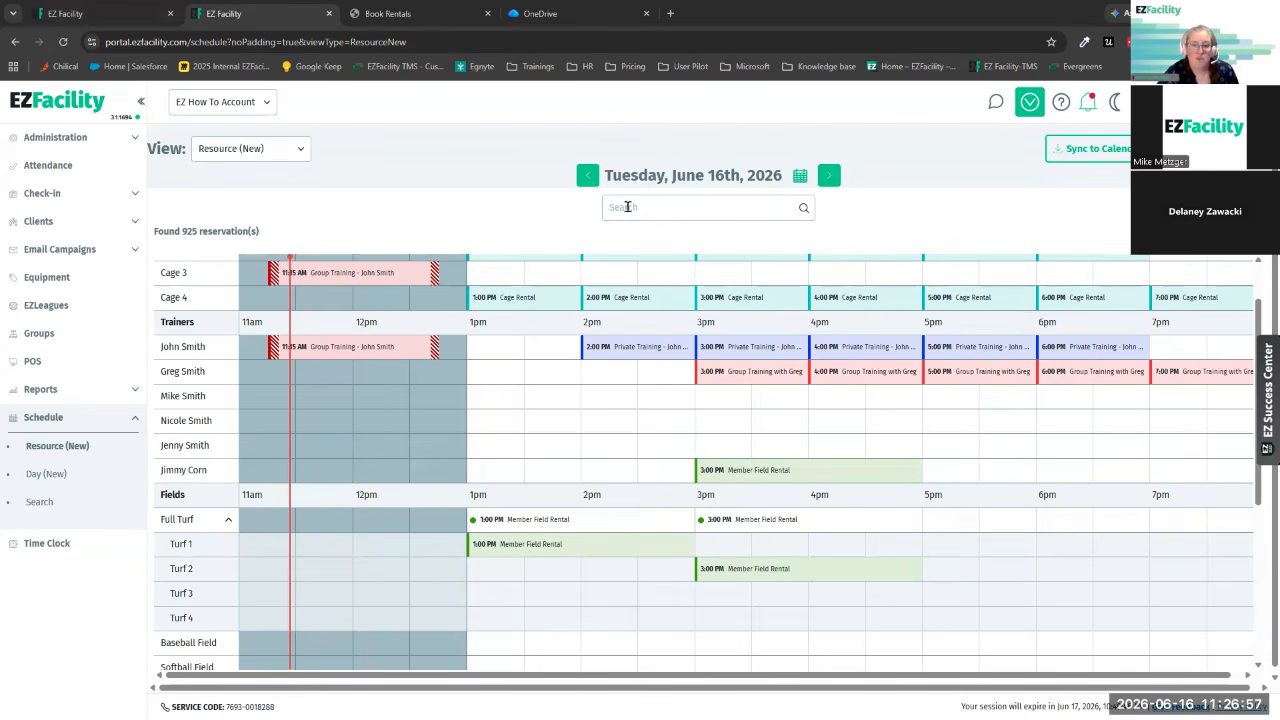
{"action": "left_click", "coordinate": [712, 209]}
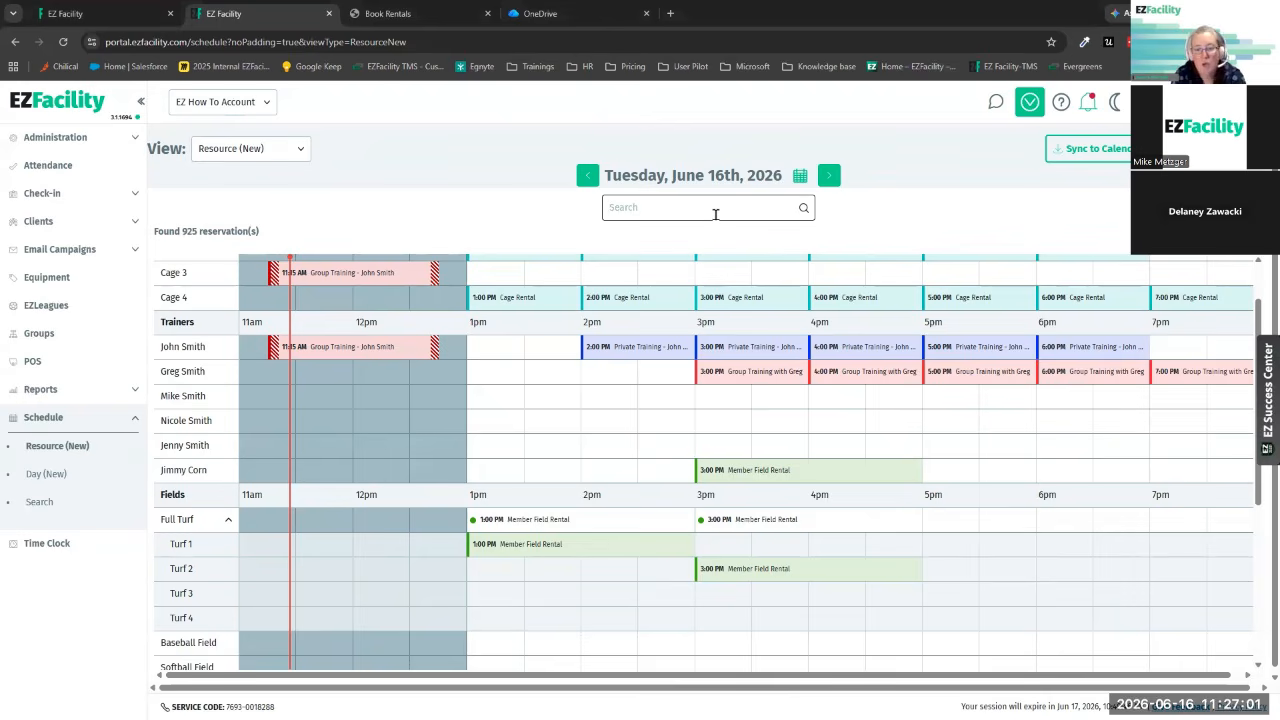
{"action": "type", "text": "member"}
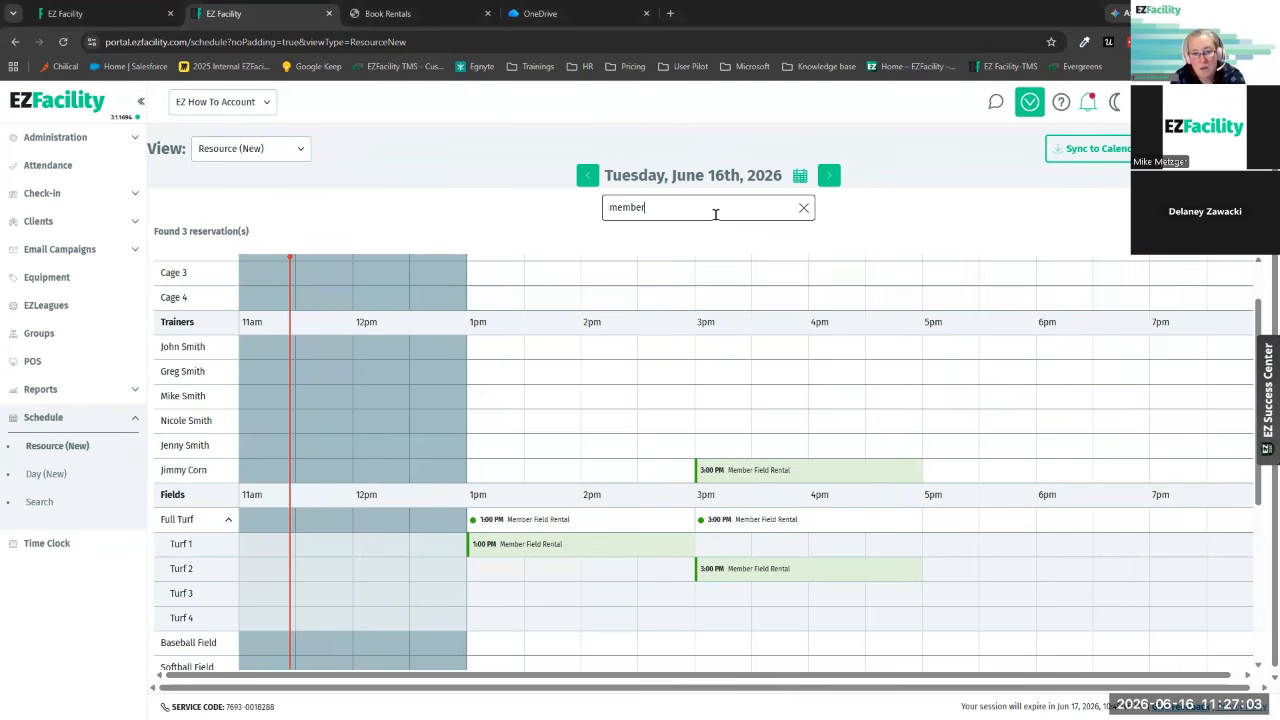
{"action": "type", "text": " field rental"}
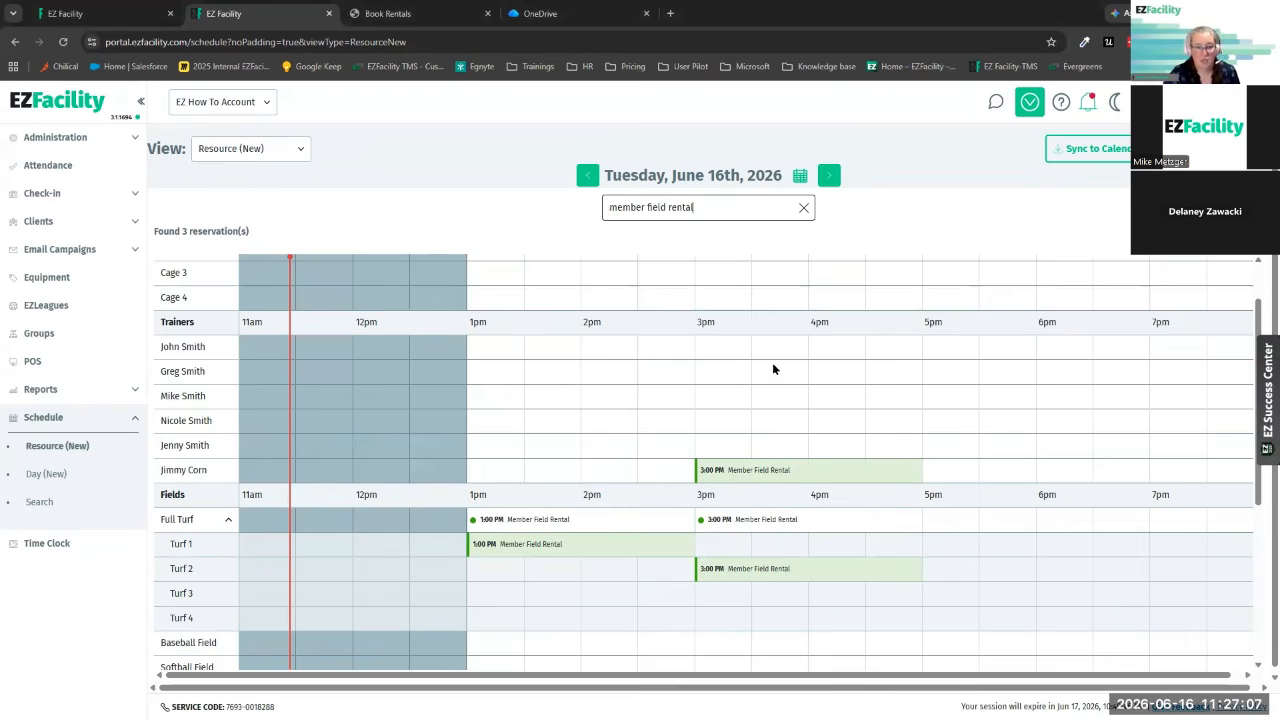
{"action": "scroll", "coordinate": [980, 364], "scroll_direction": "up", "scroll_amount": 1}
{"action": "scroll", "coordinate": [981, 368], "scroll_direction": "down", "scroll_amount": 4}
{"action": "scroll", "coordinate": [981, 369], "scroll_direction": "up", "scroll_amount": 3}
{"action": "scroll", "coordinate": [980, 369], "scroll_direction": "up", "scroll_amount": 1}
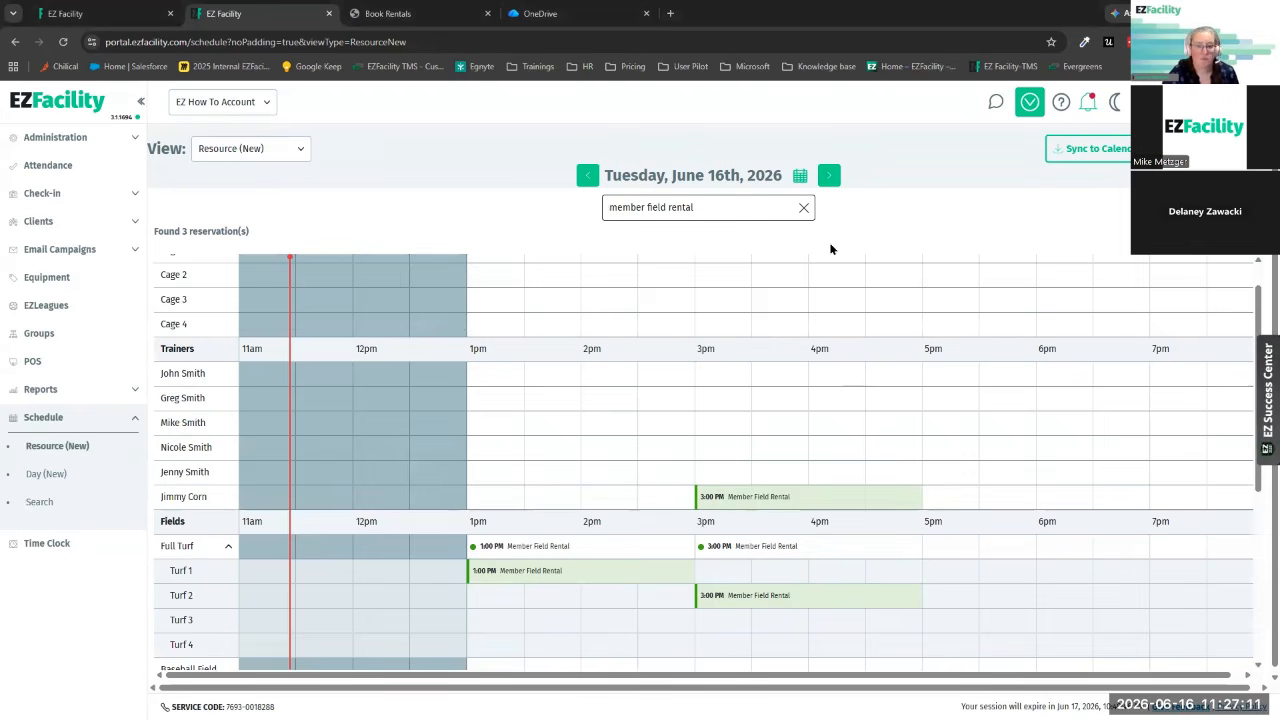
{"action": "left_click", "coordinate": [803, 207]}
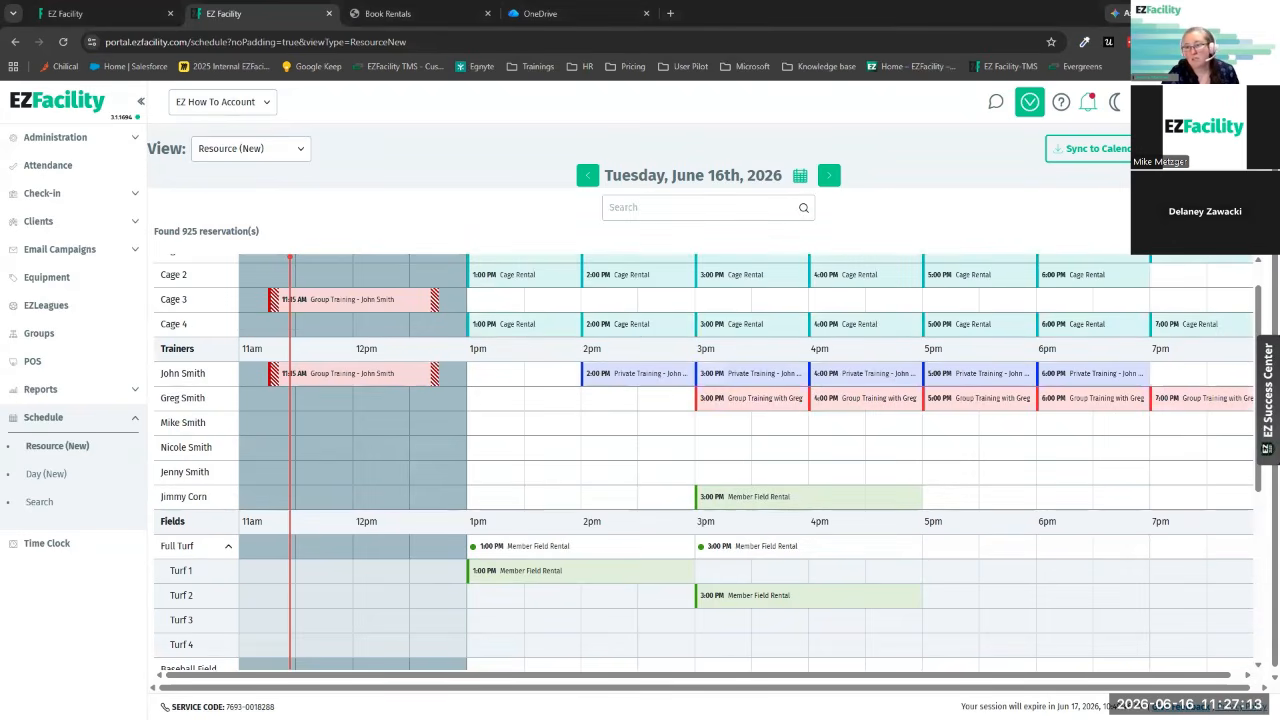
{"action": "left_click", "coordinate": [1190, 149]}
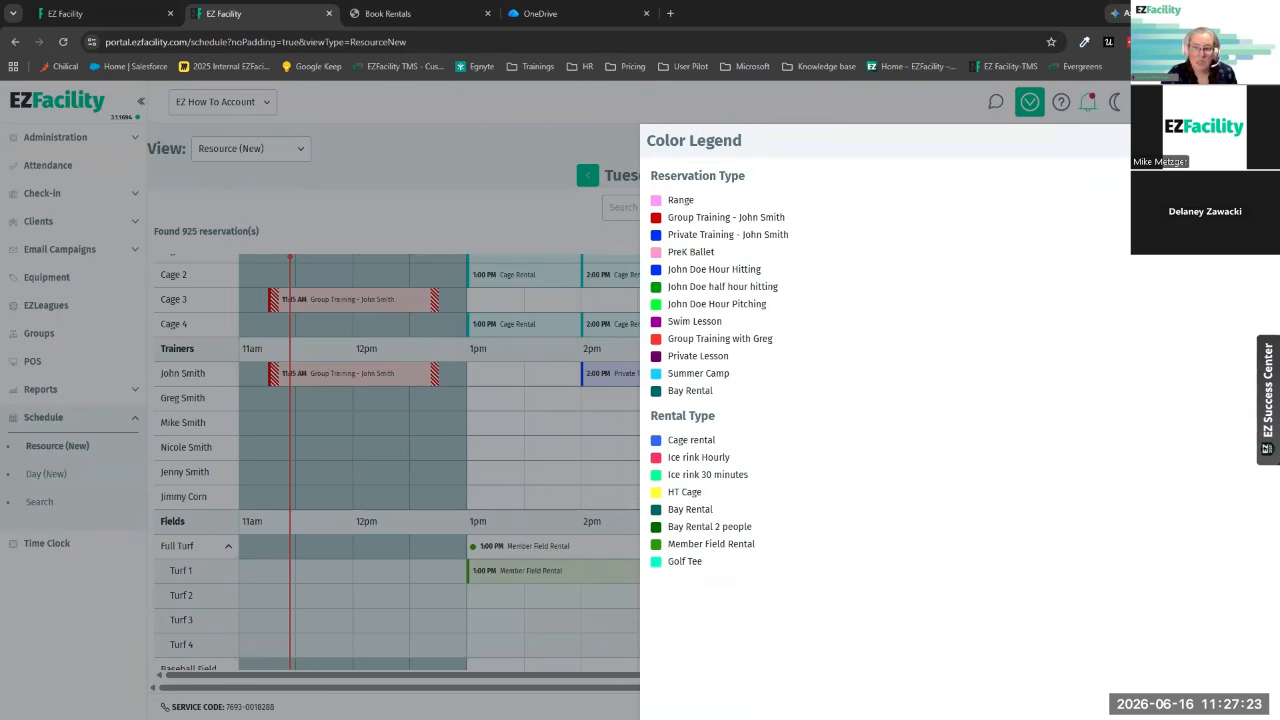
{"action": "left_click", "coordinate": [1259, 141]}
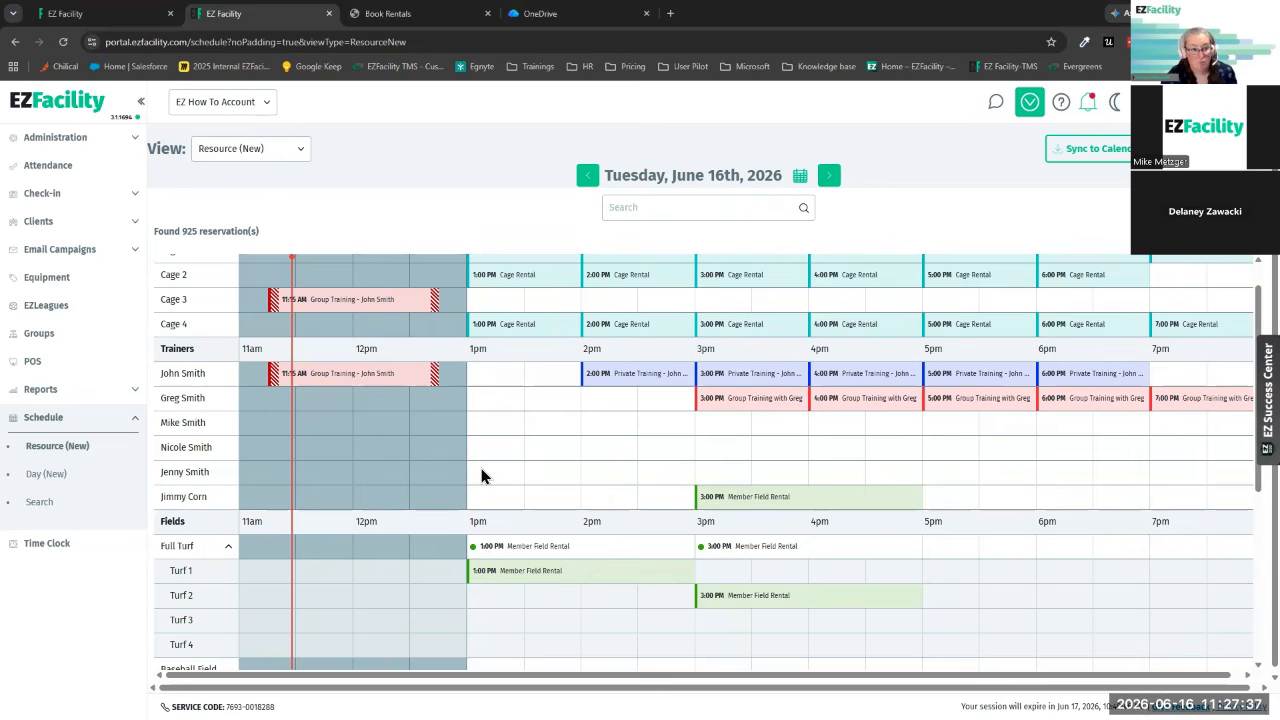
- Check the account list without switching, then bring up the webinar deck's Recap & Next Steps slide
{"action": "left_click", "coordinate": [262, 106]}
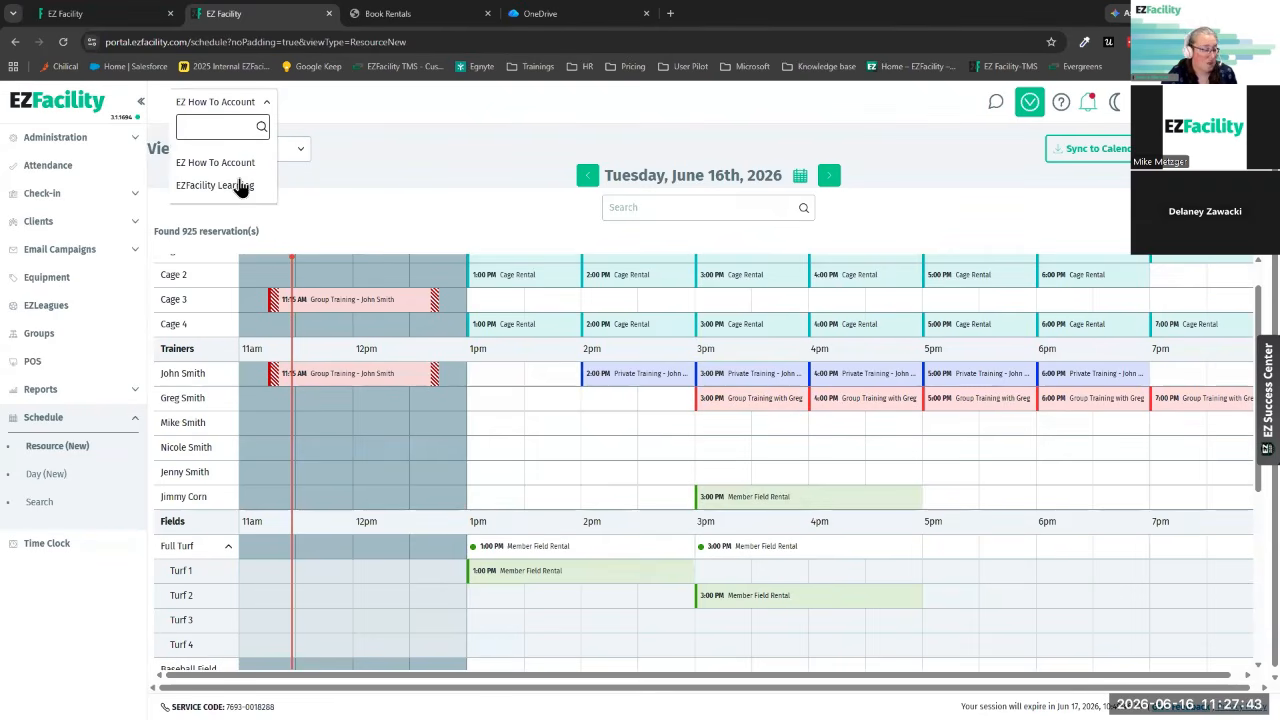
{"action": "left_click", "coordinate": [260, 103]}
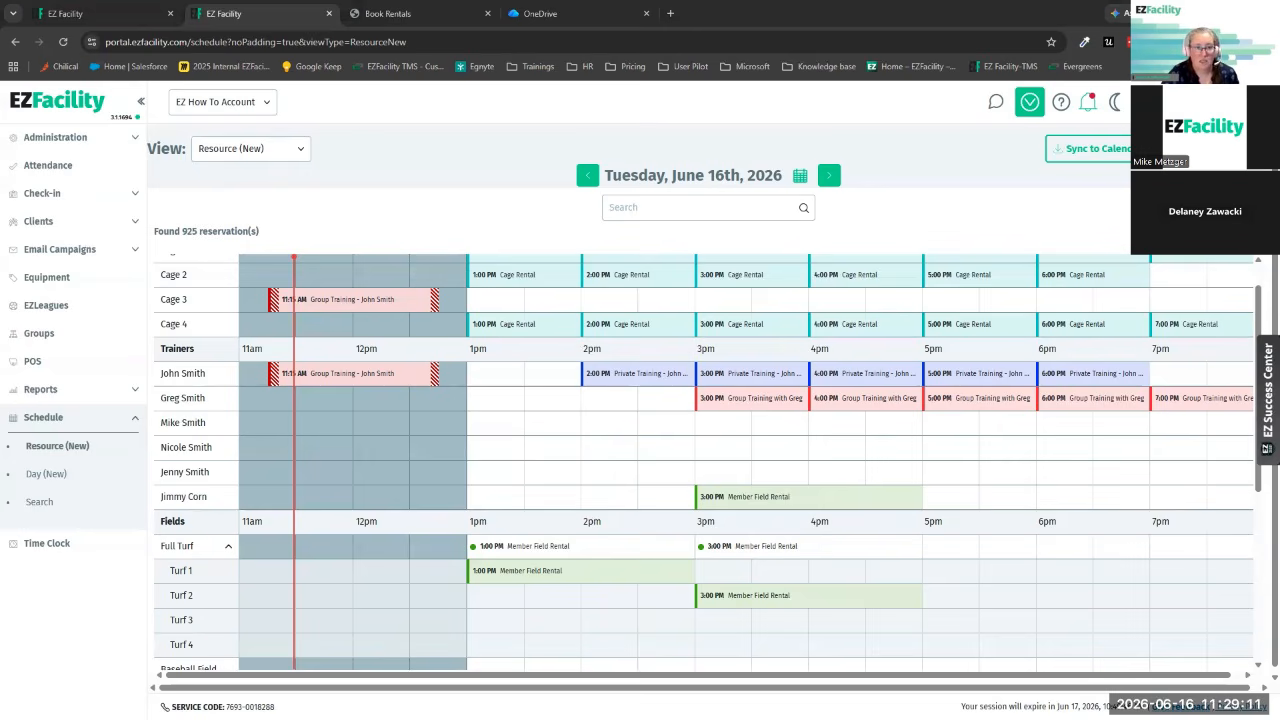
{"action": "left_click_drag", "start_coordinate": [252, 133], "coordinate": [505, 8]}
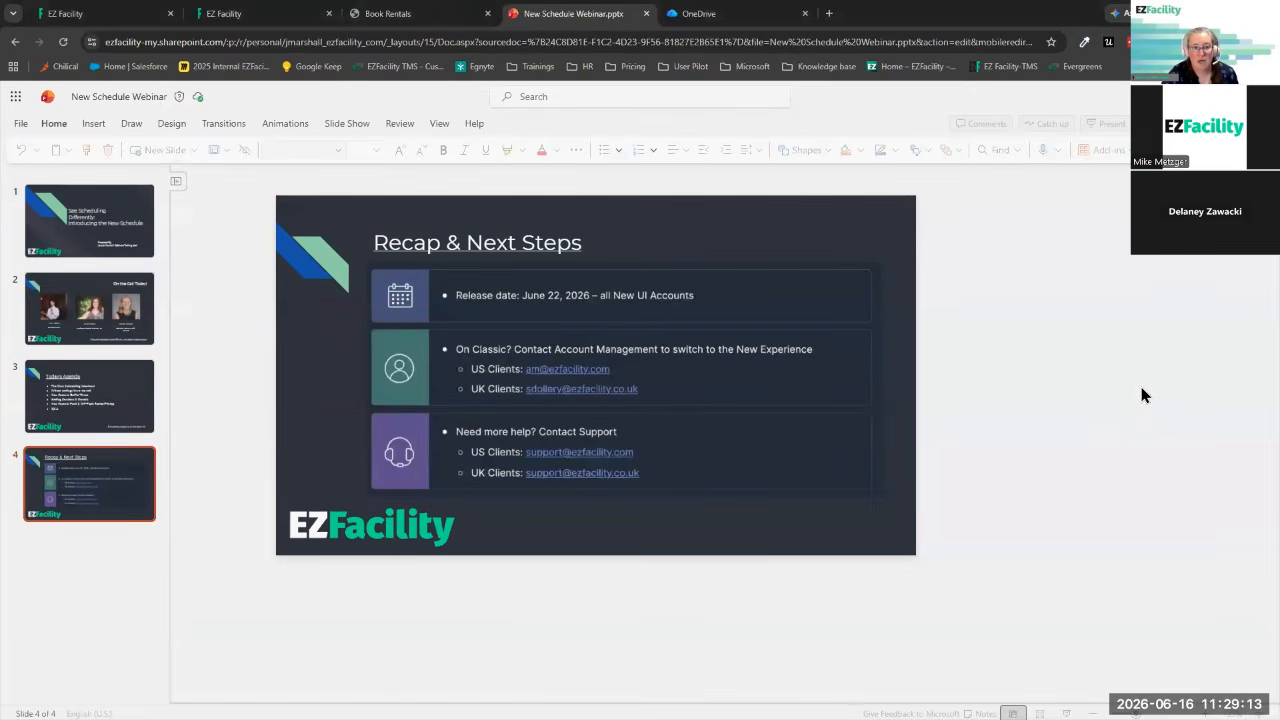
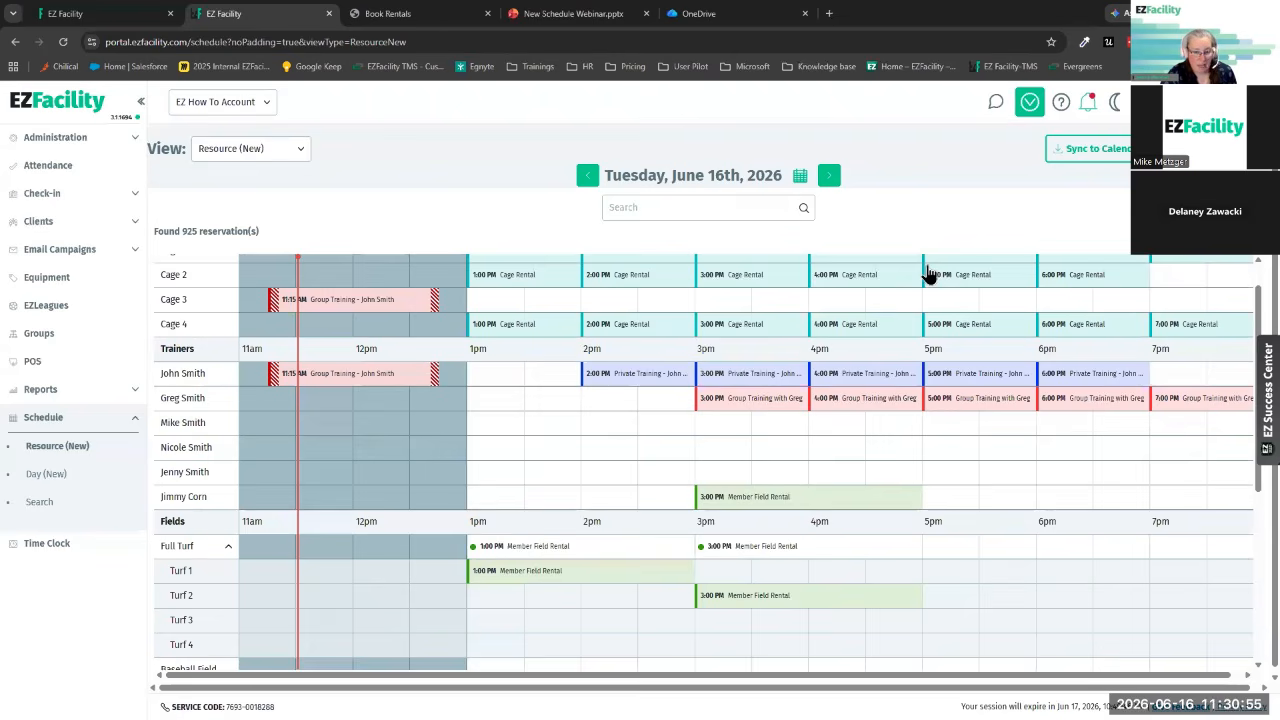
- Scroll up to the Cages rows and open the 11:30 am Cage 3 Group Training reservation
{"action": "scroll", "coordinate": [687, 421], "scroll_direction": "up", "scroll_amount": 1}
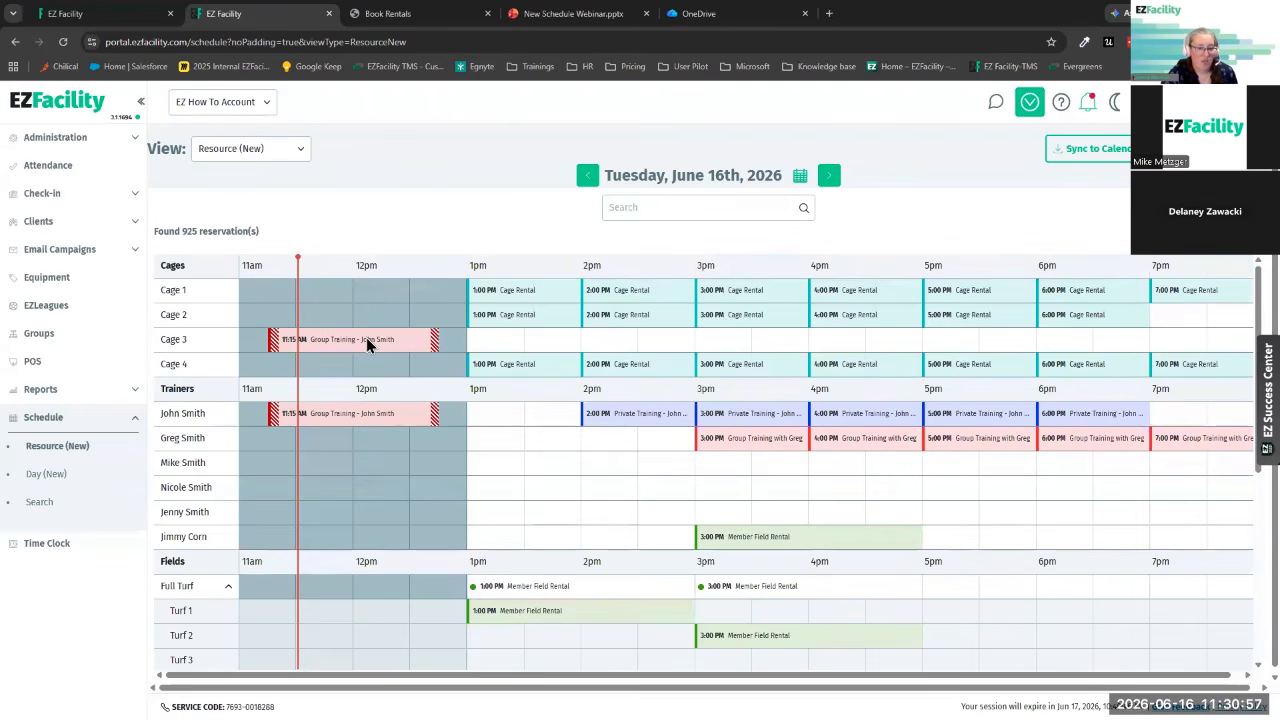
{"action": "left_click", "coordinate": [366, 339]}
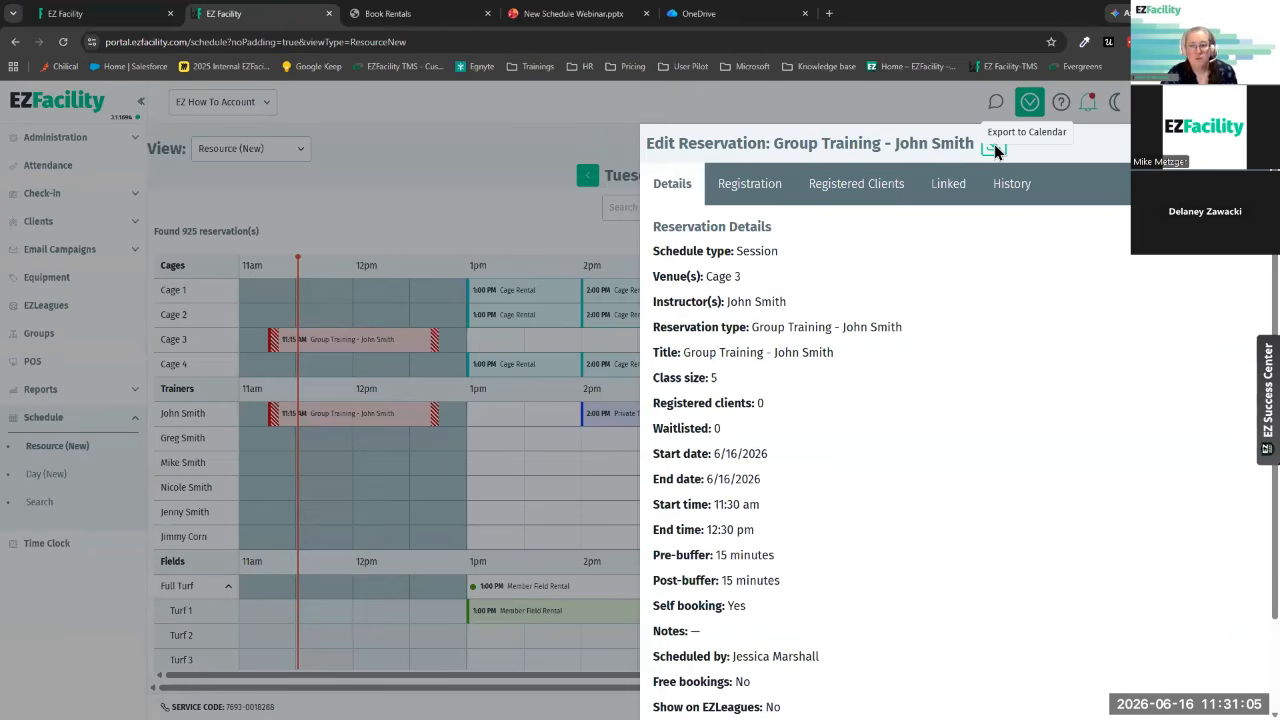
- Dismiss the Cage 3 reservation details, leaving the June 16th, 2026 schedule grid
{"action": "left_click", "coordinate": [1250, 144]}
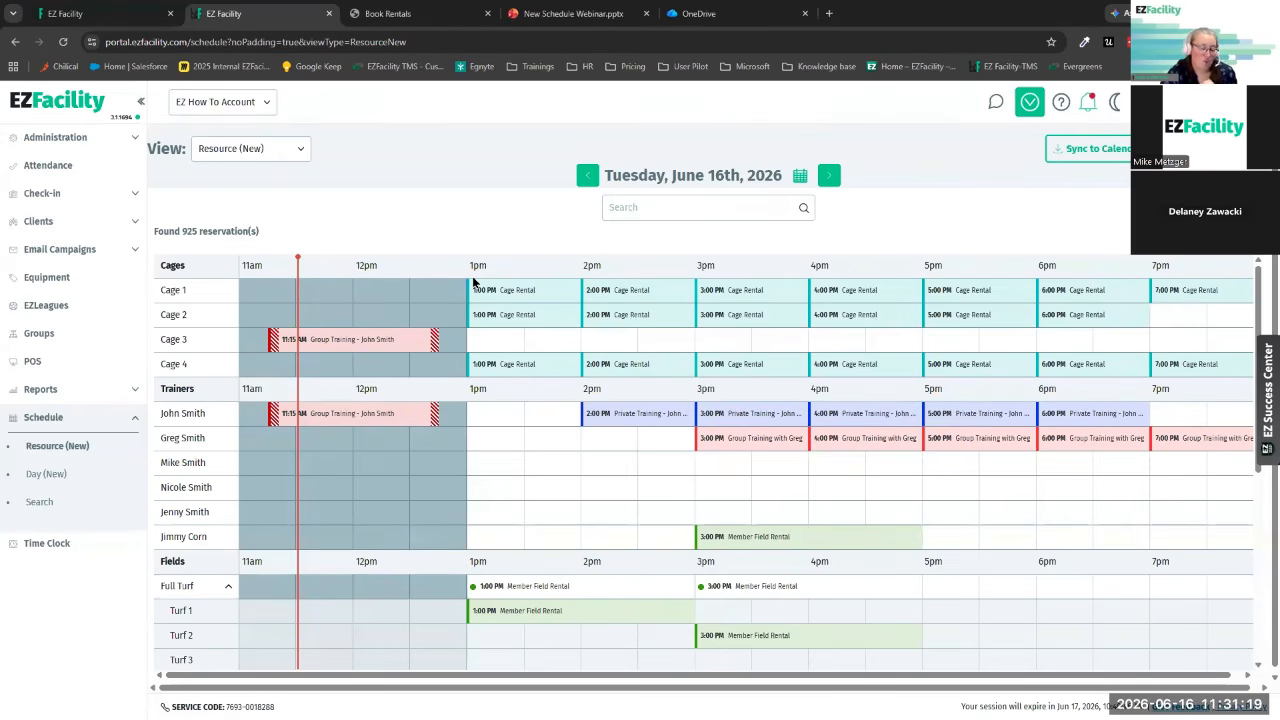
- On the client Book Rentals page, move between the Rental Types and Venues steps
{"action": "left_click", "coordinate": [377, 9]}
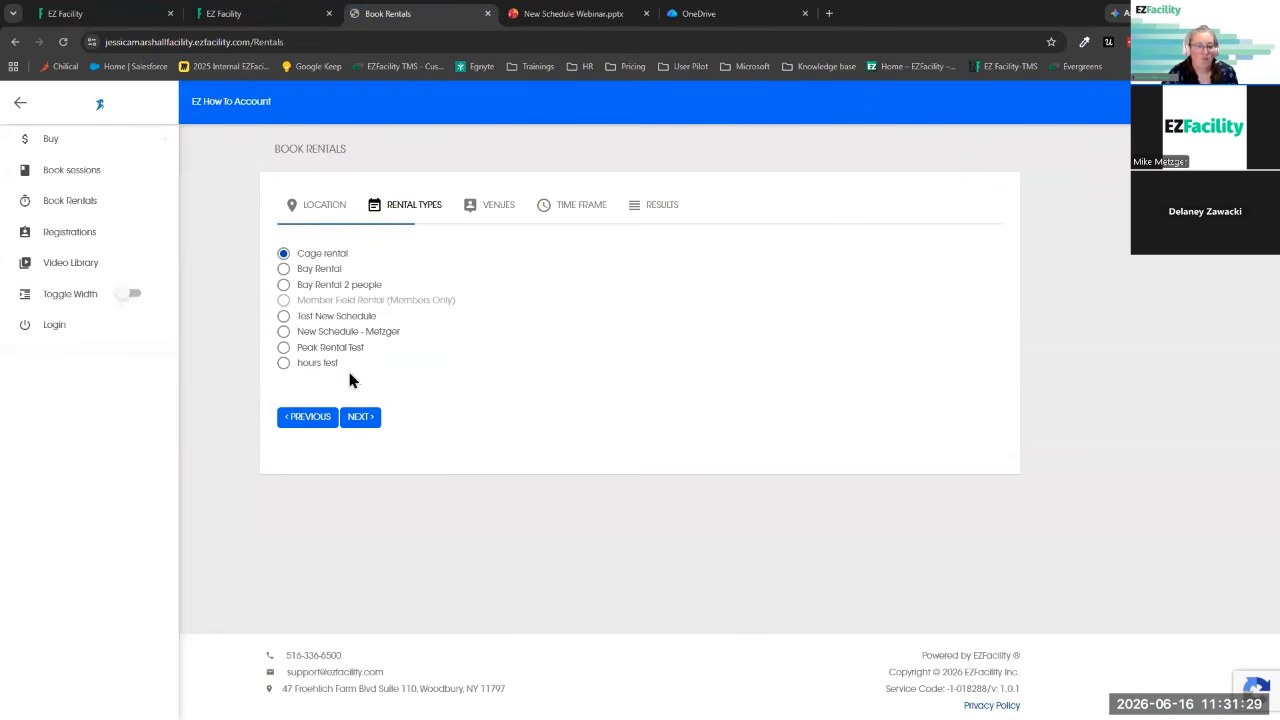
{"action": "left_click", "coordinate": [358, 418]}
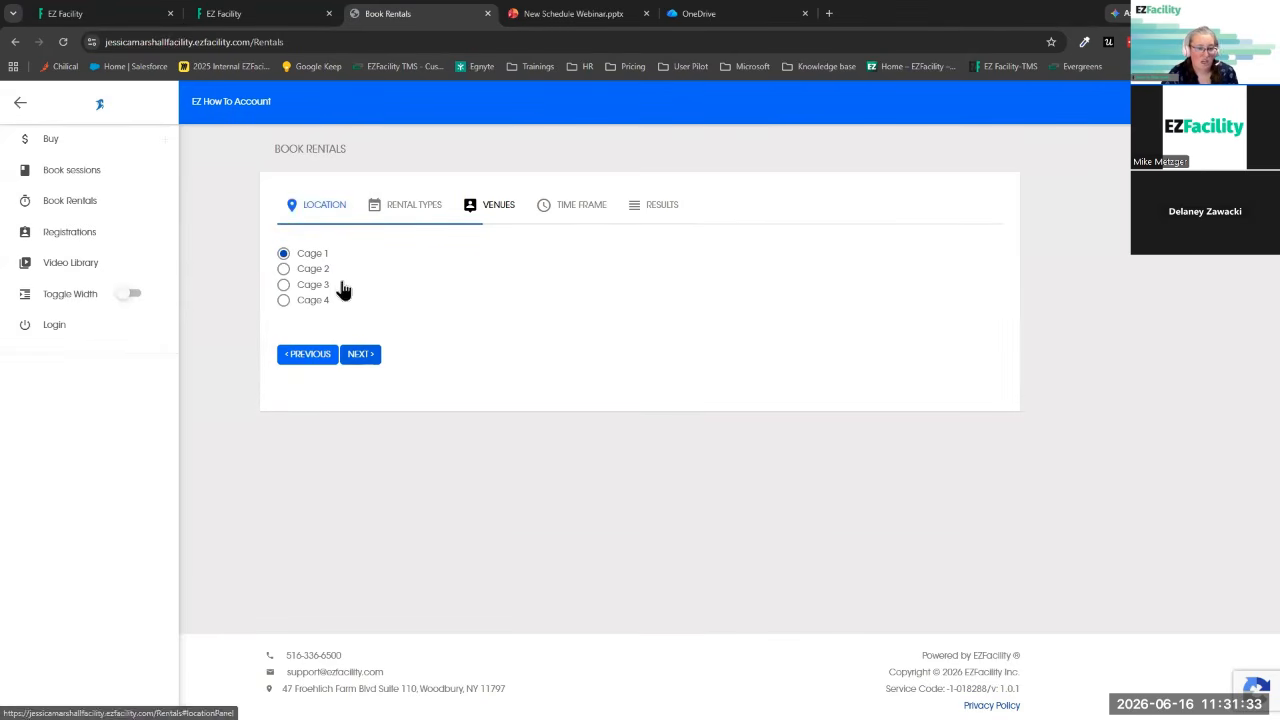
{"action": "left_click", "coordinate": [318, 355]}
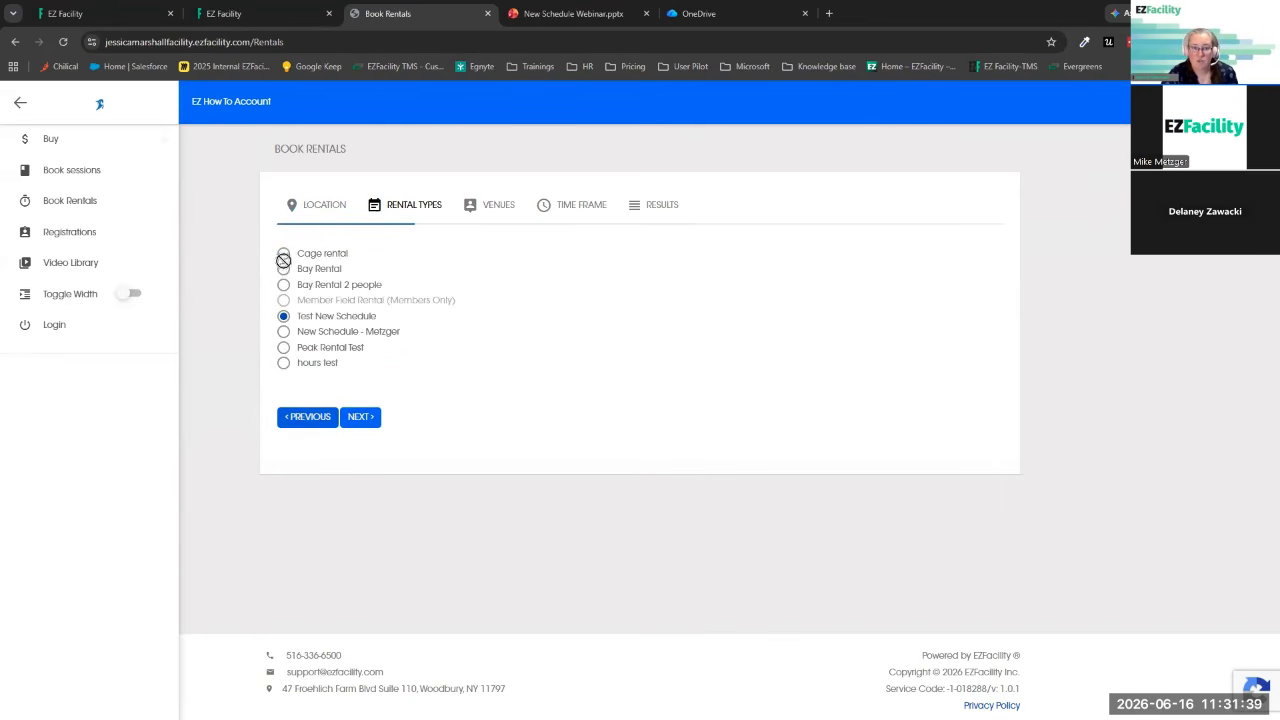
{"action": "left_click", "coordinate": [362, 417]}
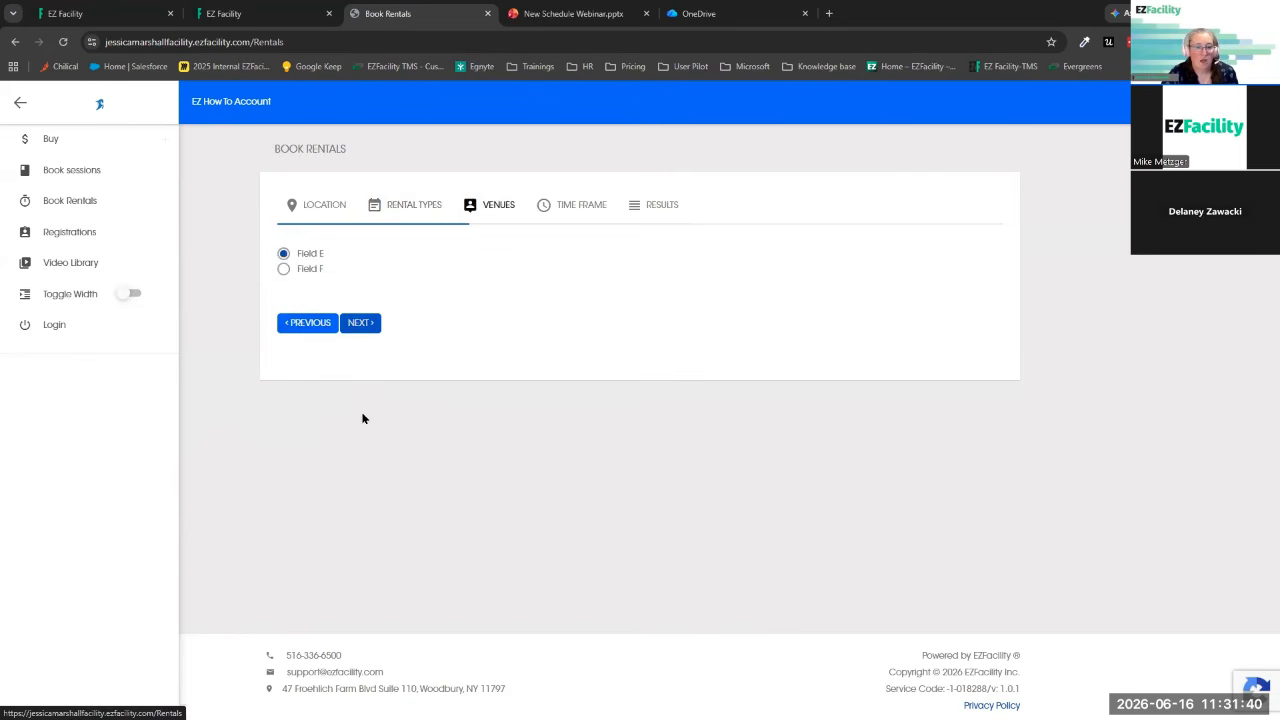
{"action": "left_click", "coordinate": [312, 330]}
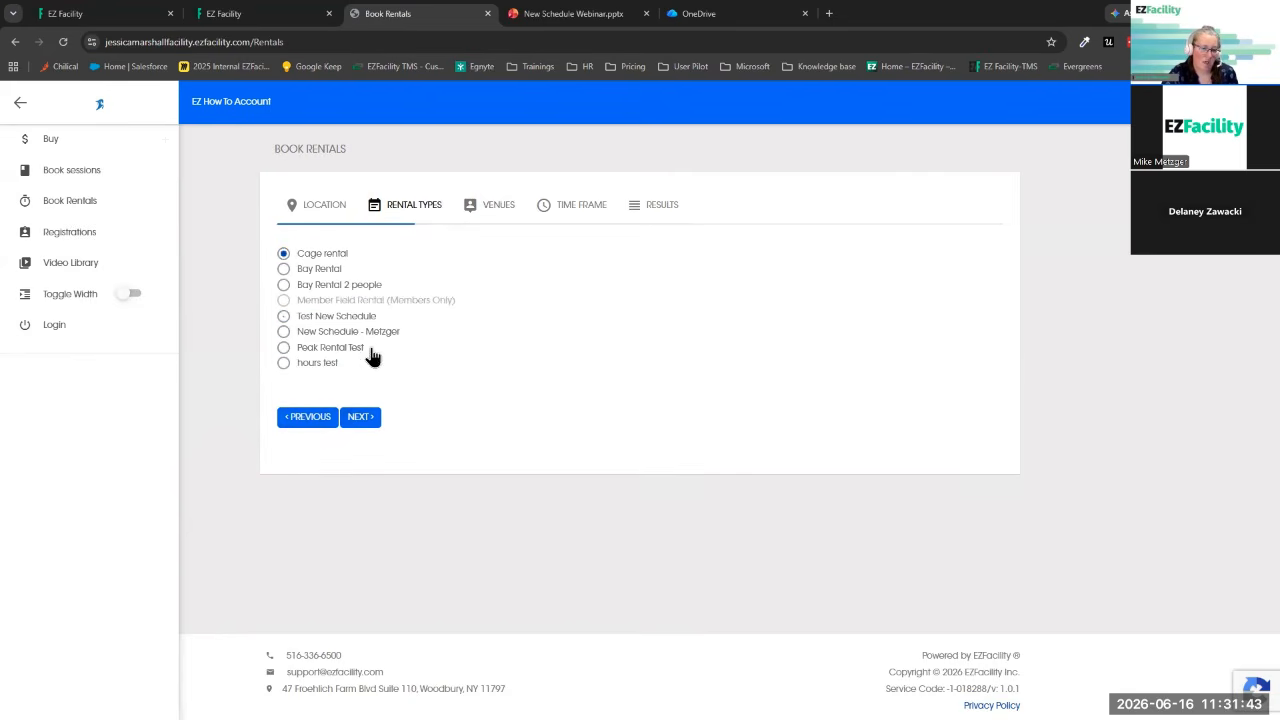
{"action": "left_click", "coordinate": [360, 417]}
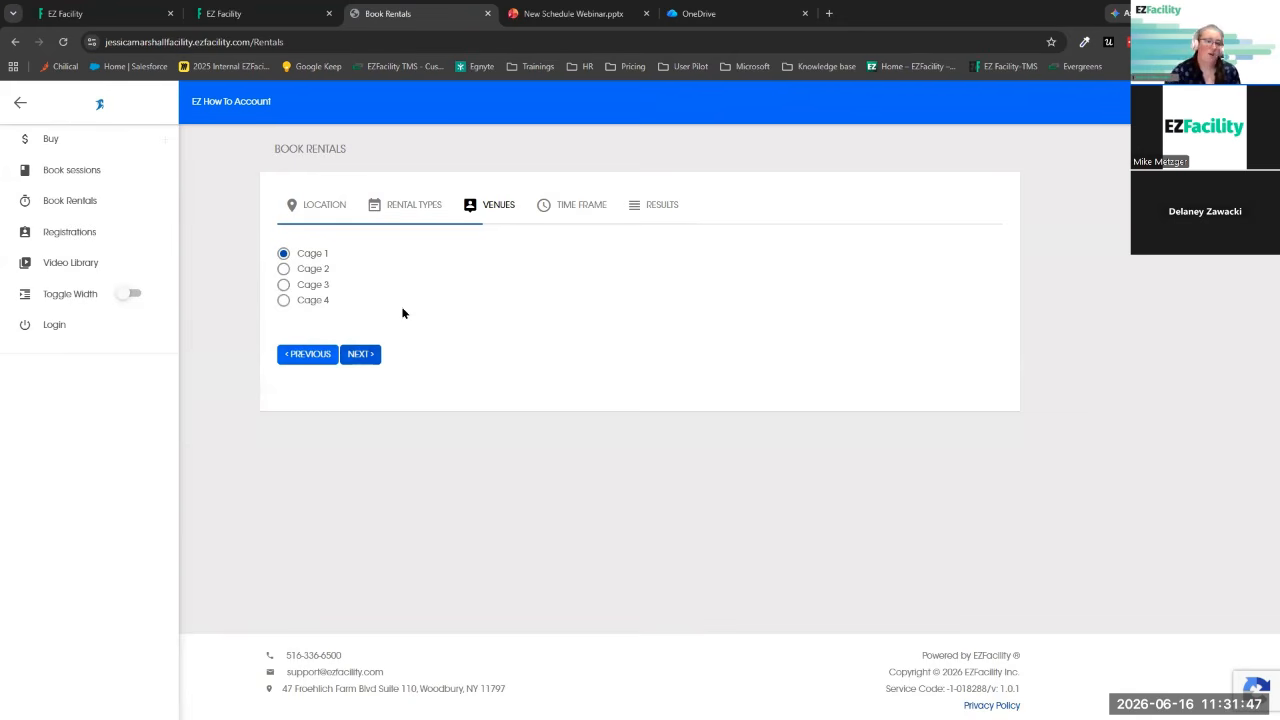
- Scroll through the admin resource schedule to compare it with the portal
{"action": "left_click", "coordinate": [255, 12]}
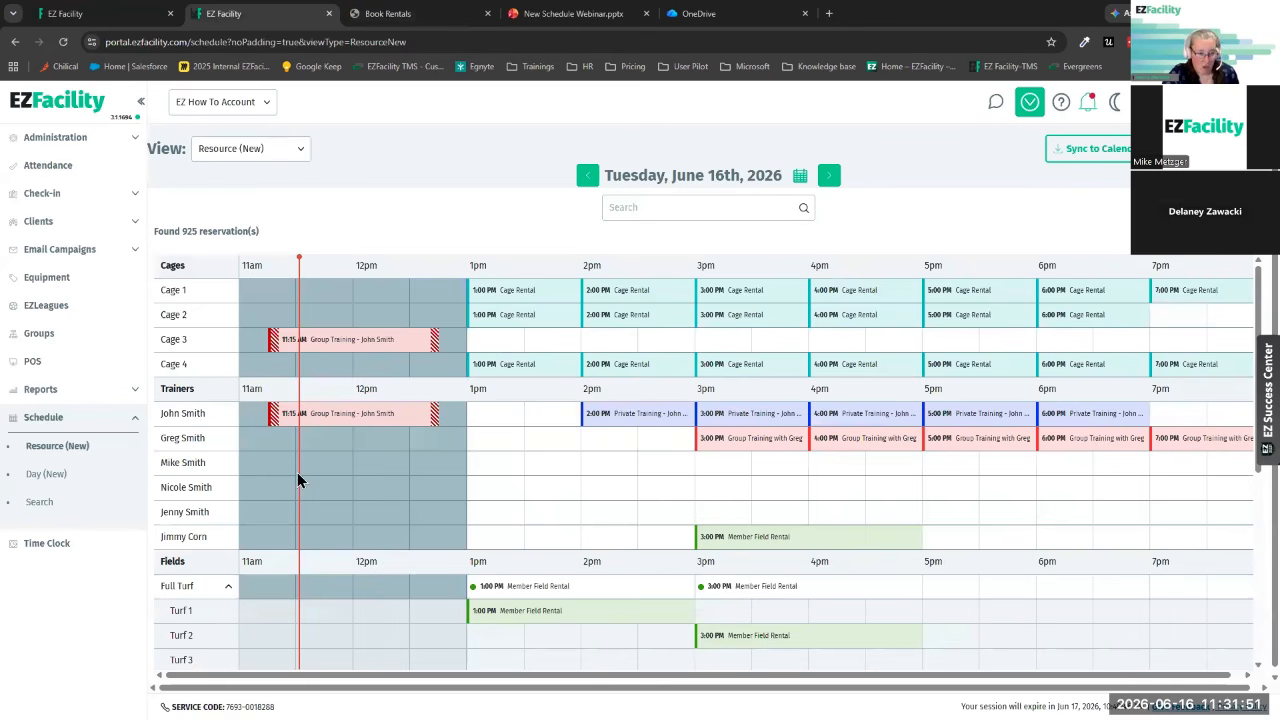
{"action": "scroll", "coordinate": [201, 455], "scroll_direction": "down", "scroll_amount": 2}
{"action": "scroll", "coordinate": [223, 537], "scroll_direction": "down", "scroll_amount": 2}
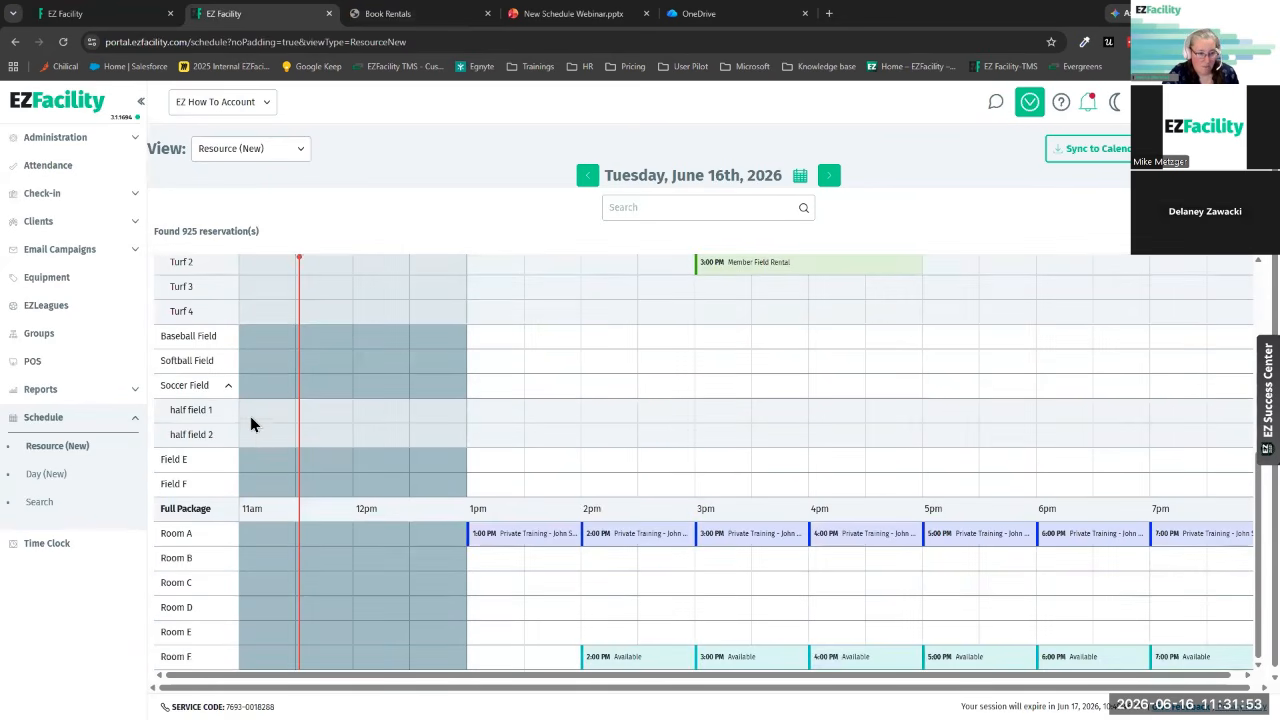
{"action": "scroll", "coordinate": [285, 420], "scroll_direction": "up", "scroll_amount": 1}
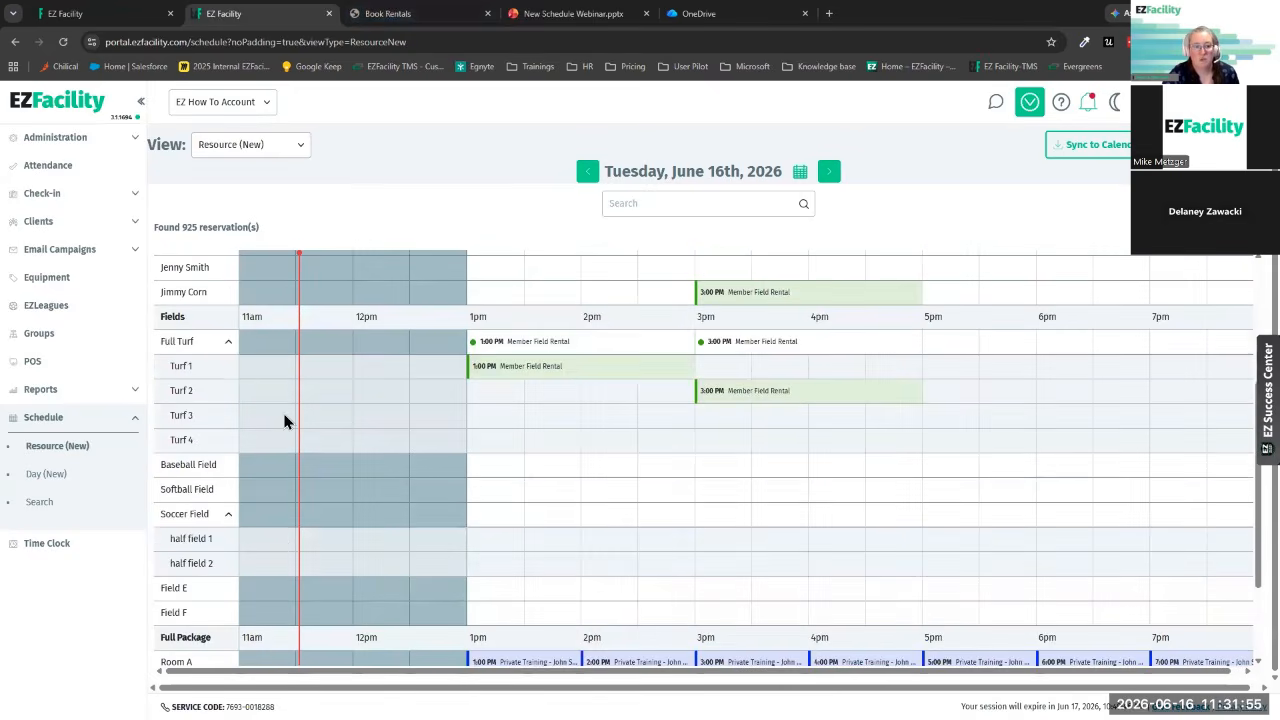
- Return to the portal's Rental Types step with Test New Schedule and bring up sign-in
{"action": "left_click", "coordinate": [414, 12]}
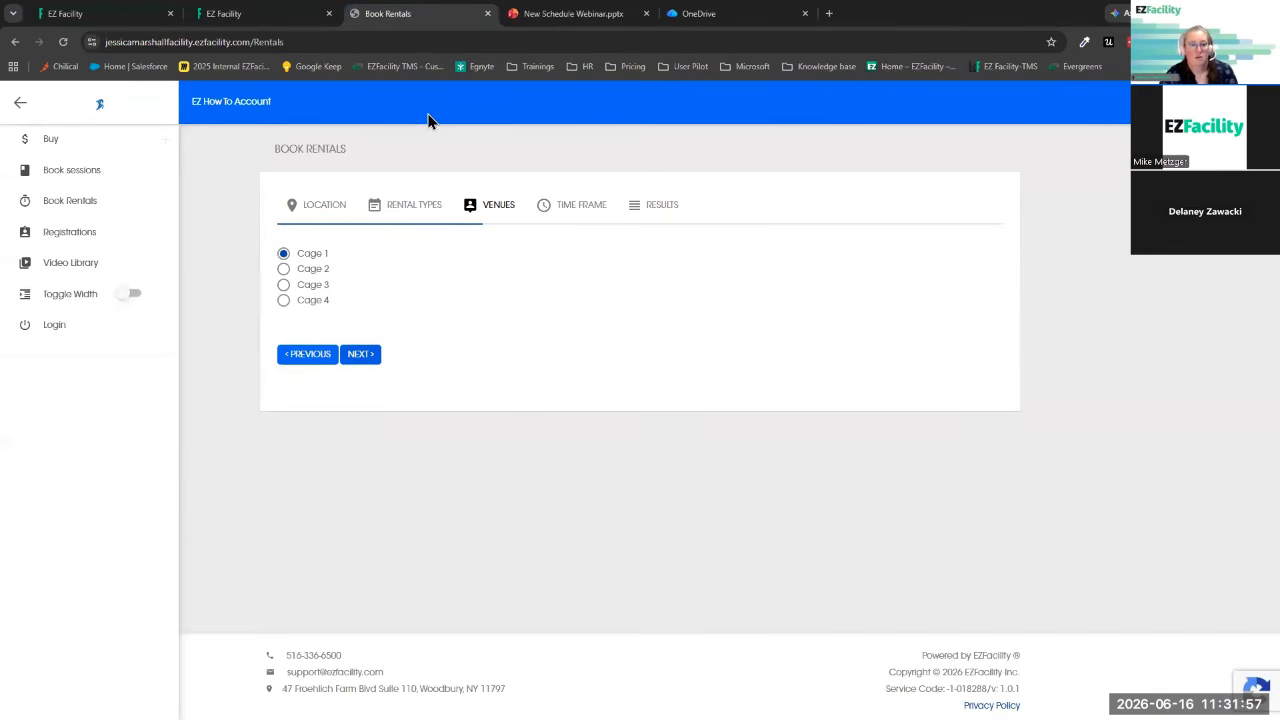
{"action": "left_click", "coordinate": [305, 355]}
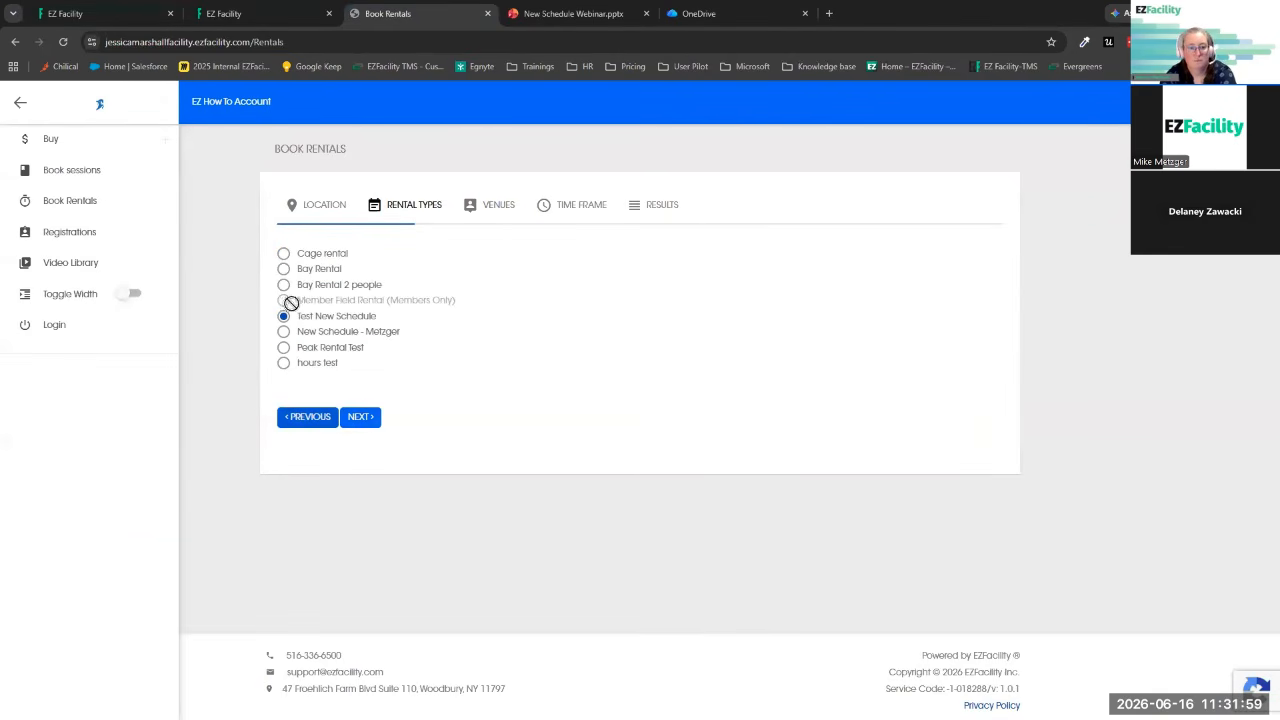
{"action": "left_click", "coordinate": [60, 326]}
- Sign in to the client portal with the client's username and password
{"action": "left_click", "coordinate": [622, 163]}
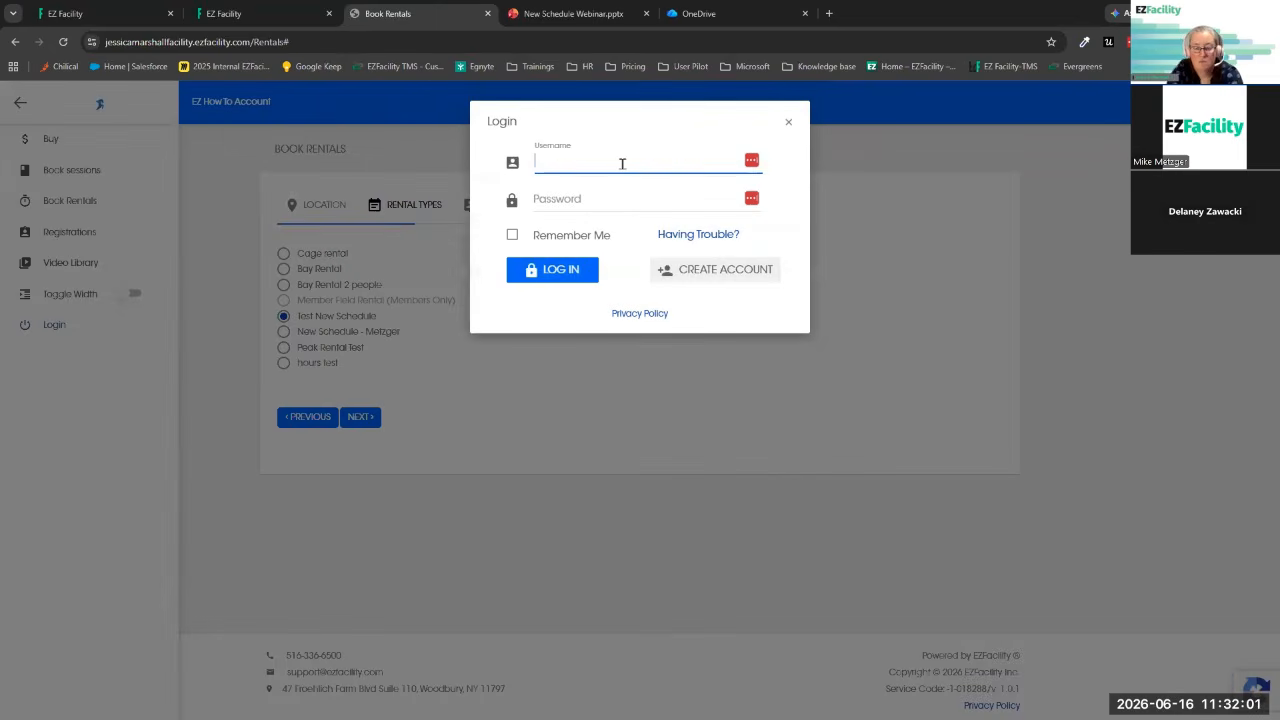
{"action": "type", "text": "jadoe1234"}
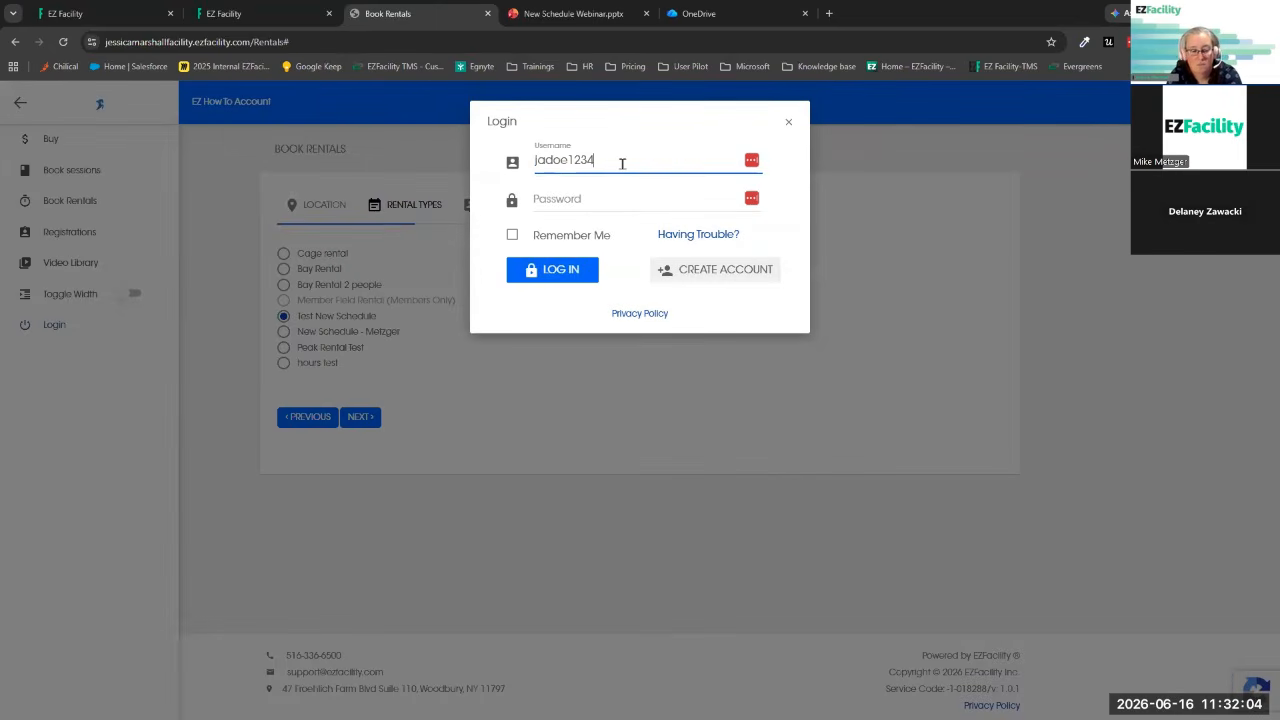
{"action": "key", "text": "Tab"}
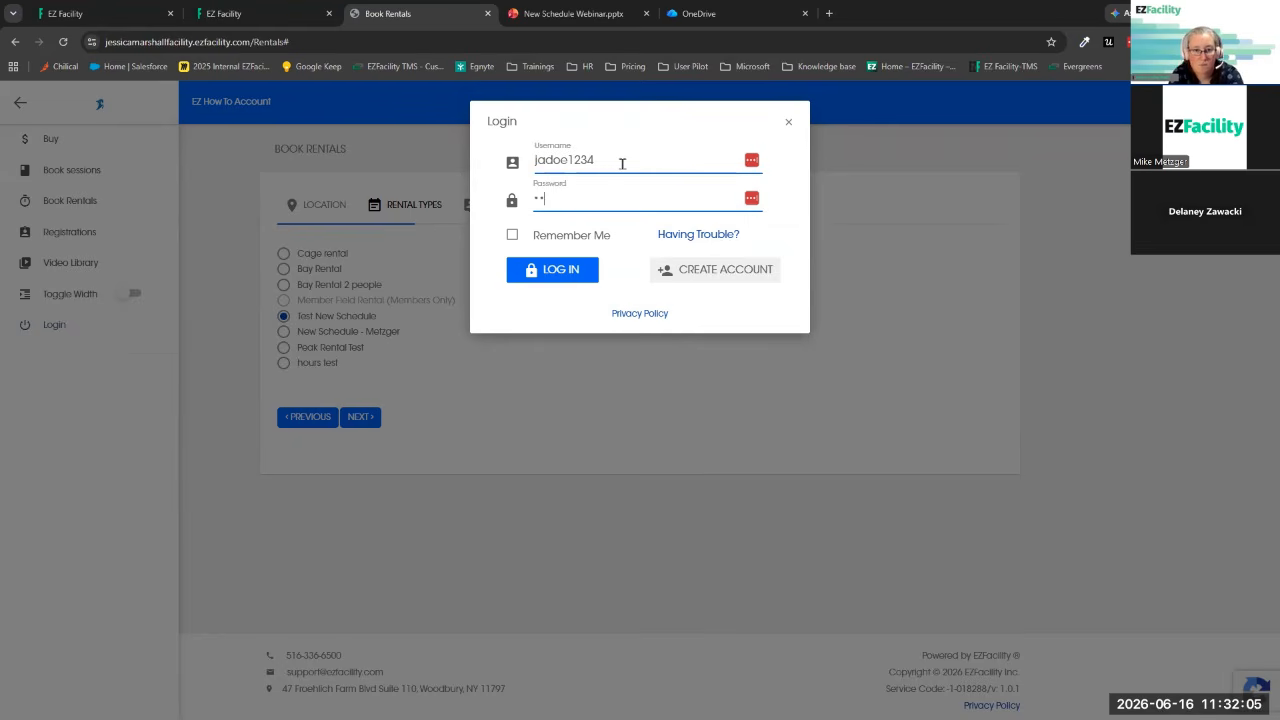
{"action": "type", "text": "••••••••••"}
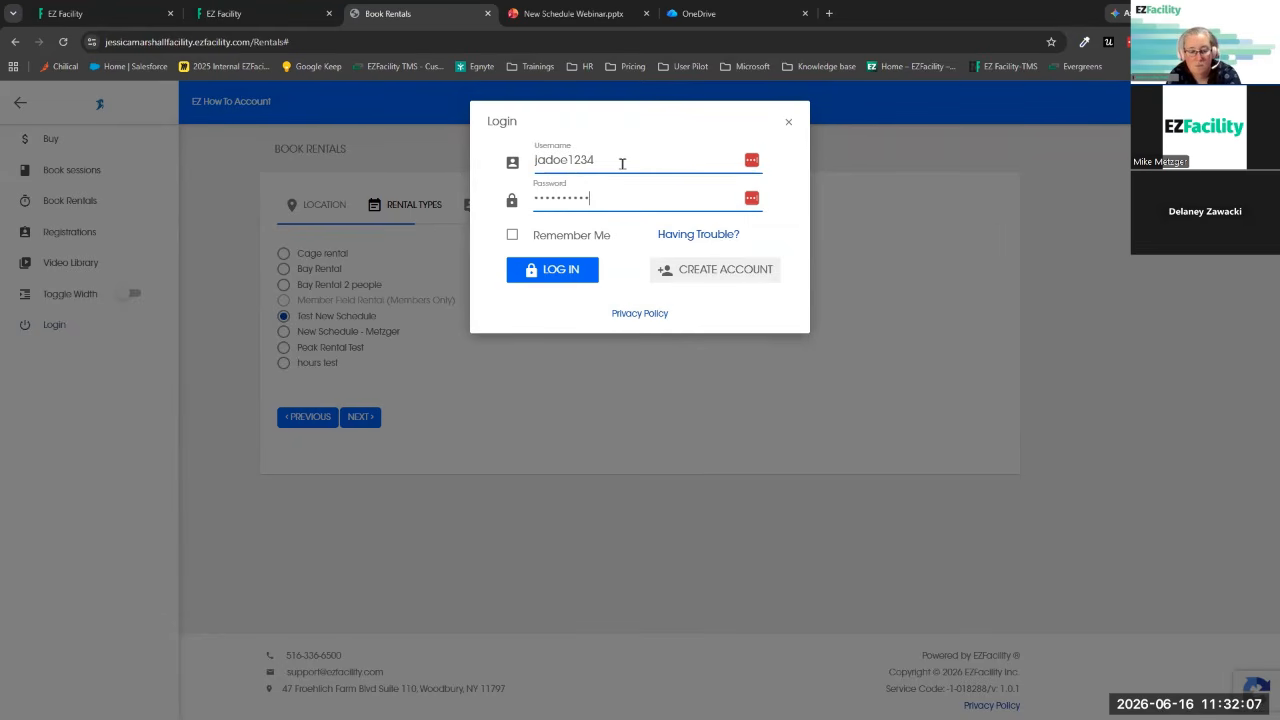
{"action": "key", "text": "Return"}
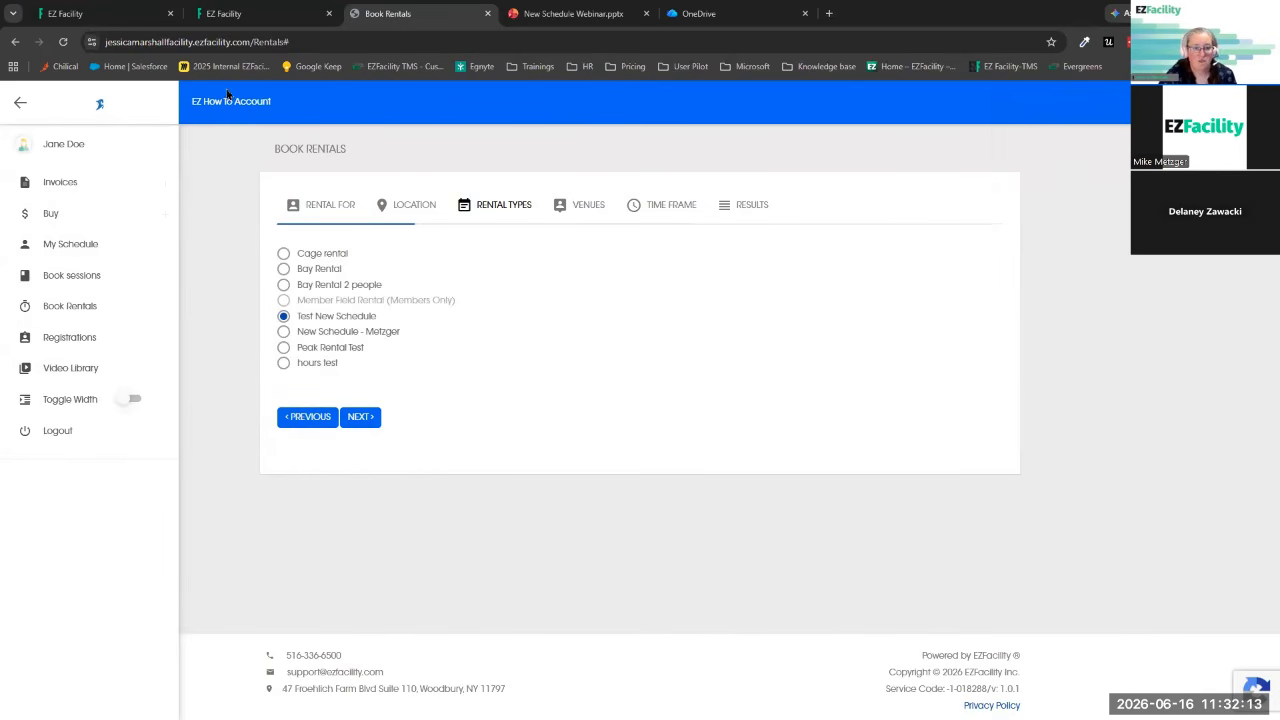
- In the admin, go to Administration > Rentals > Rental Types and start a new rental type
{"action": "left_click", "coordinate": [267, 10]}
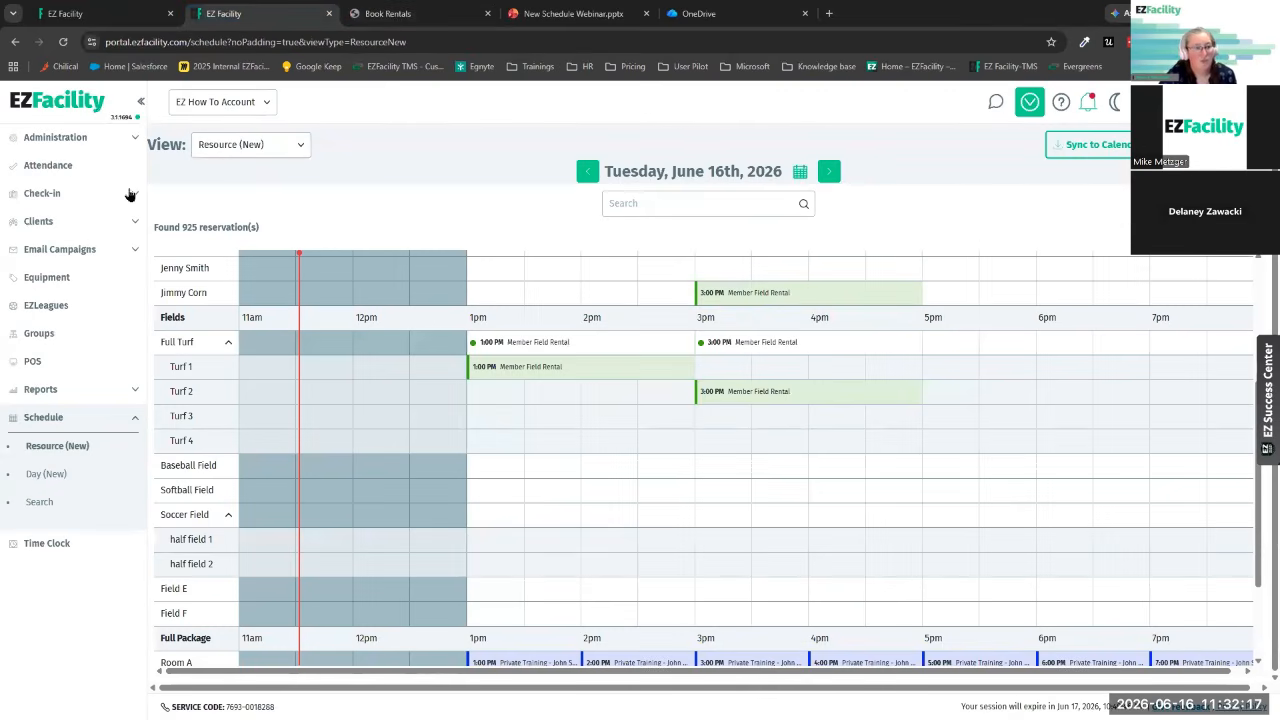
{"action": "left_click", "coordinate": [78, 136]}
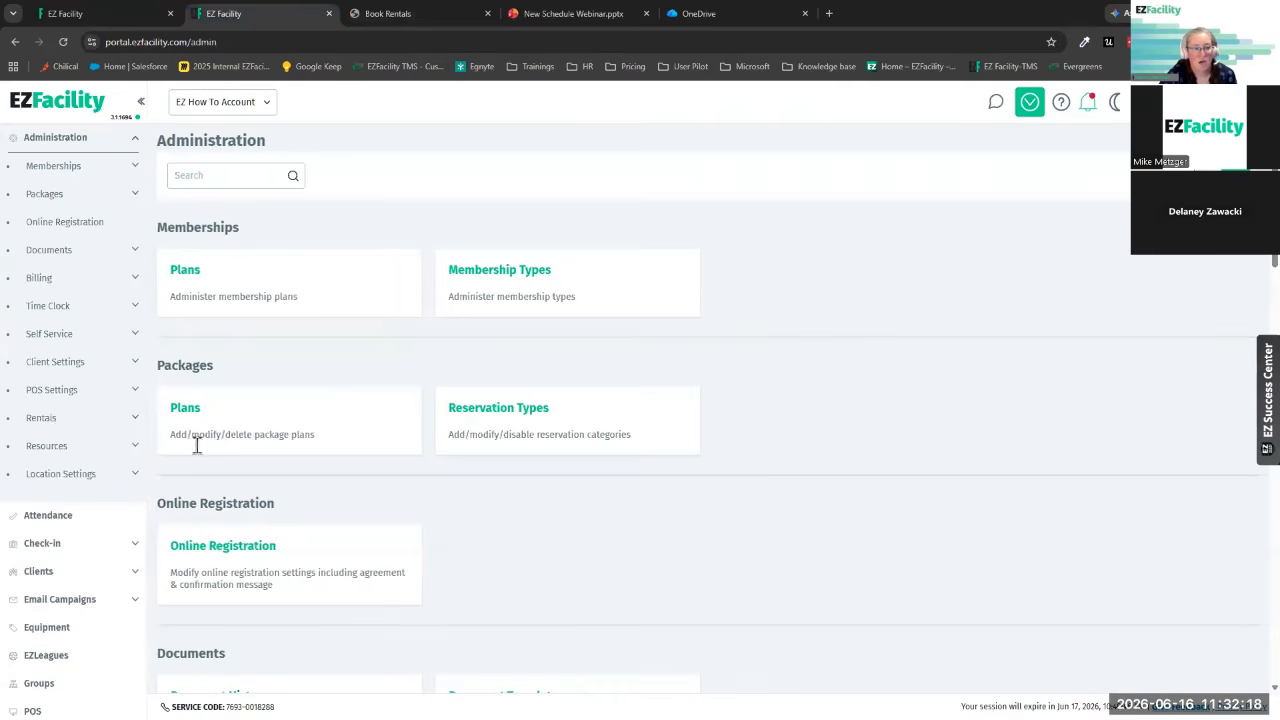
{"action": "left_click", "coordinate": [41, 418]}
{"action": "left_click", "coordinate": [80, 457]}
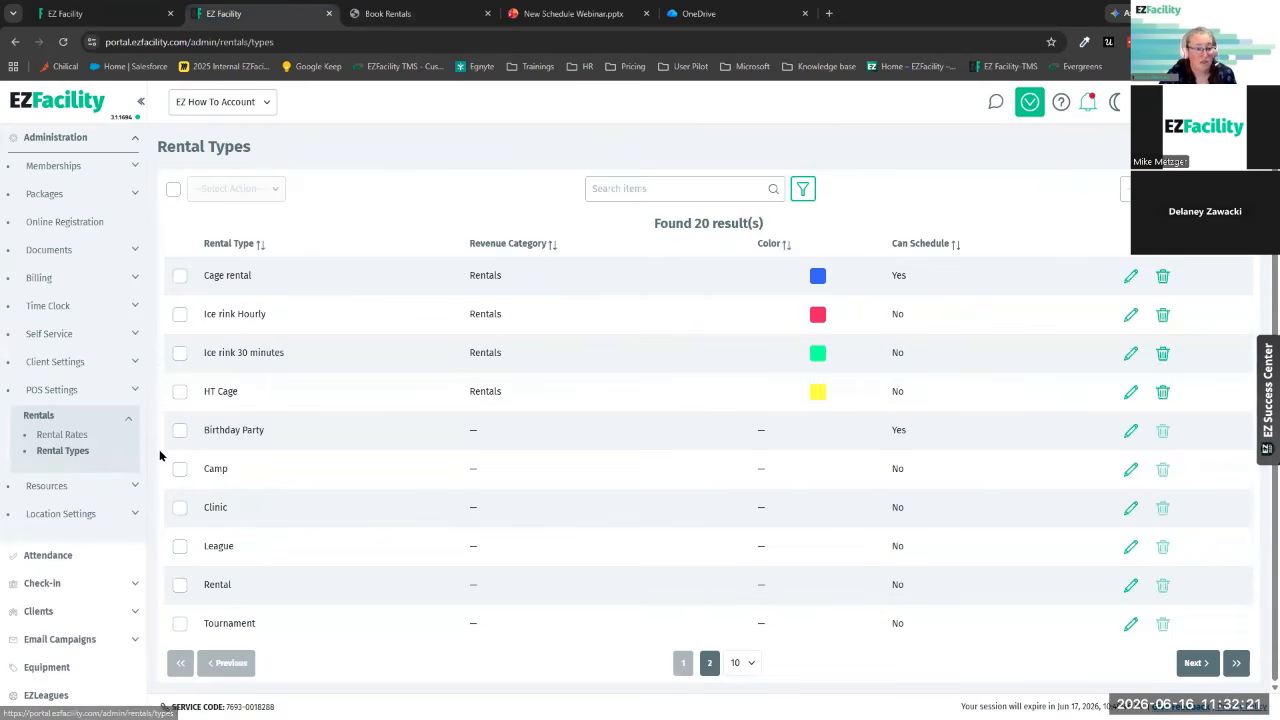
{"action": "left_click", "coordinate": [1190, 189]}
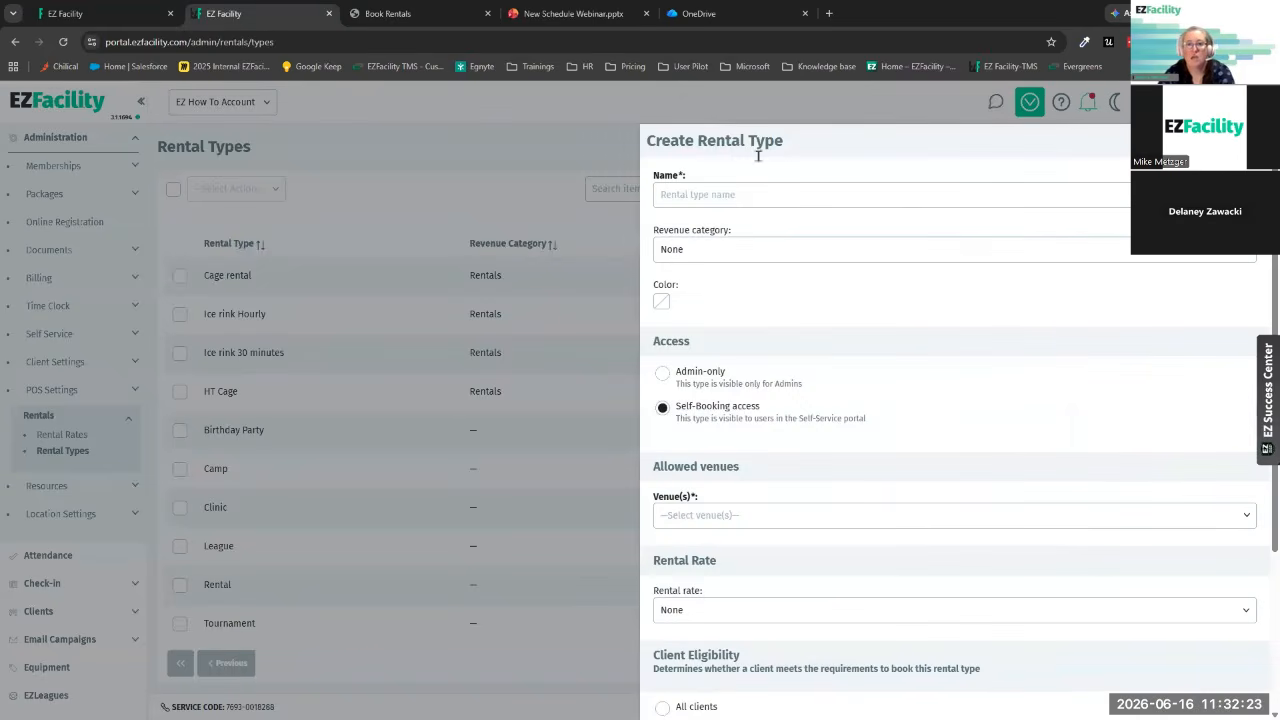
- Name the new rental type 'Field Rental 1/4', leaving the revenue category unchanged
{"action": "left_click", "coordinate": [743, 194]}
{"action": "type", "text": "Field R"}
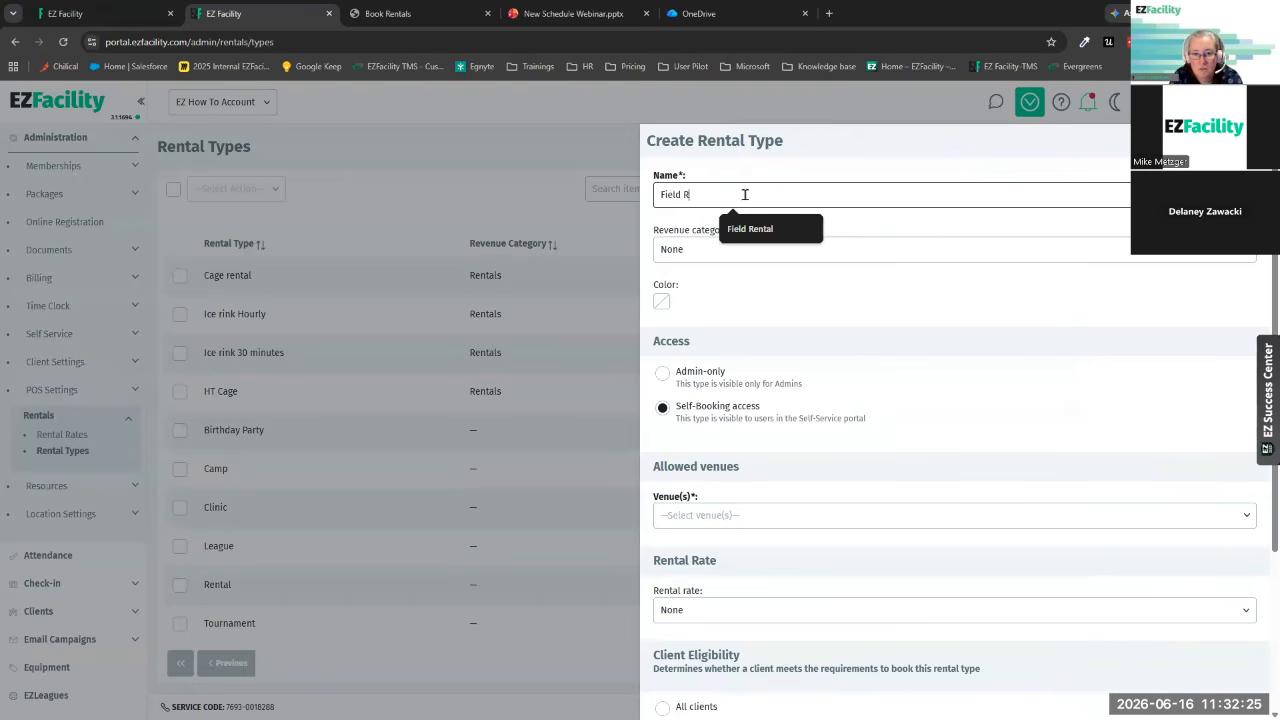
{"action": "type", "text": "ental"}
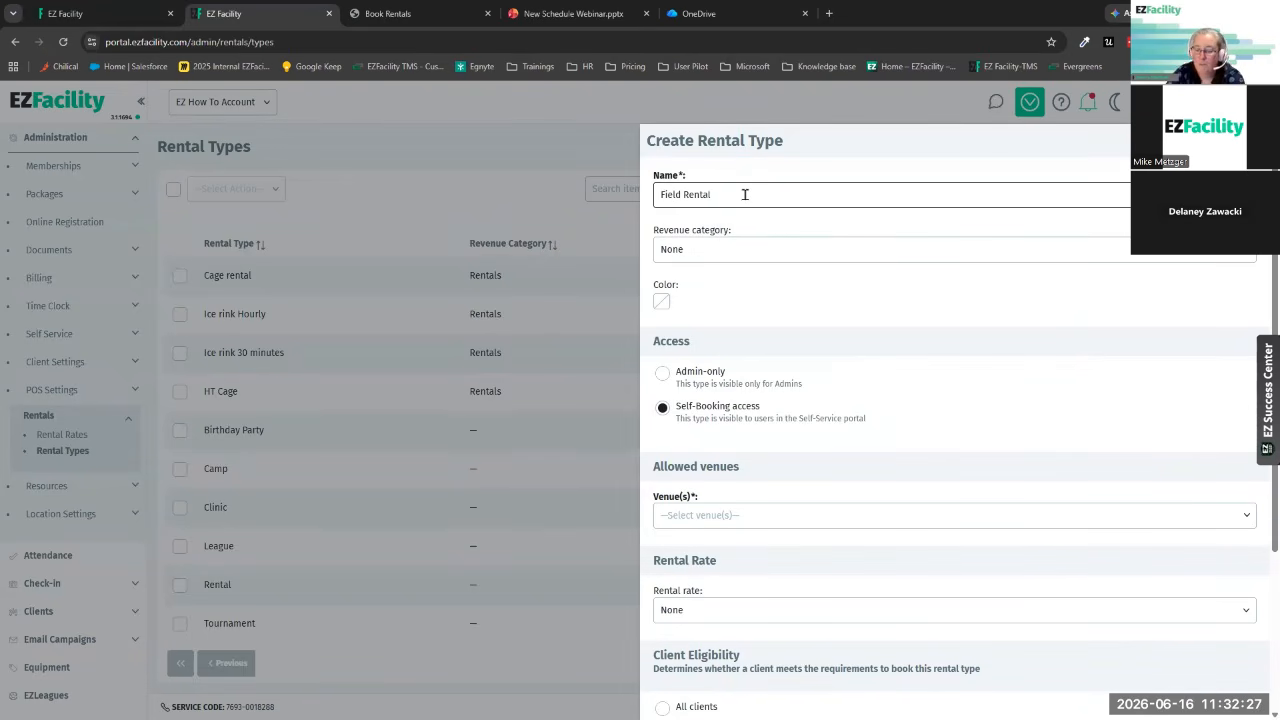
{"action": "type", "text": " 1/4"}
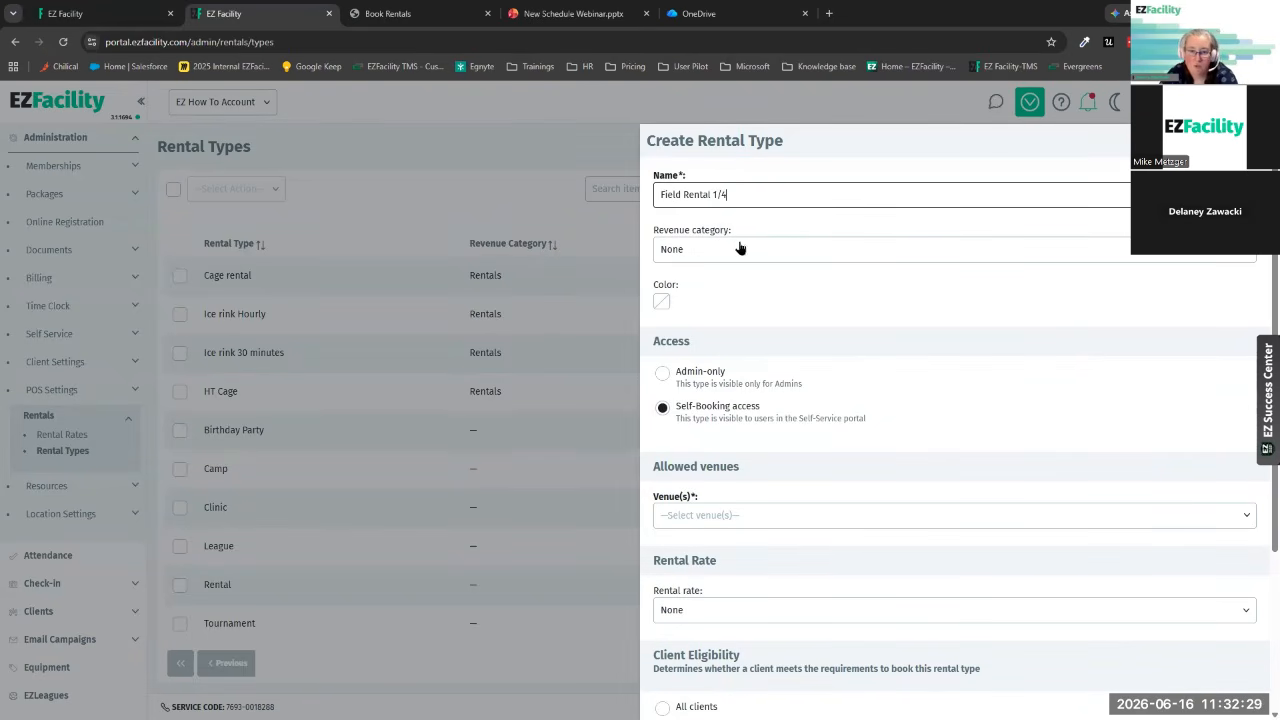
{"action": "left_click", "coordinate": [741, 249]}
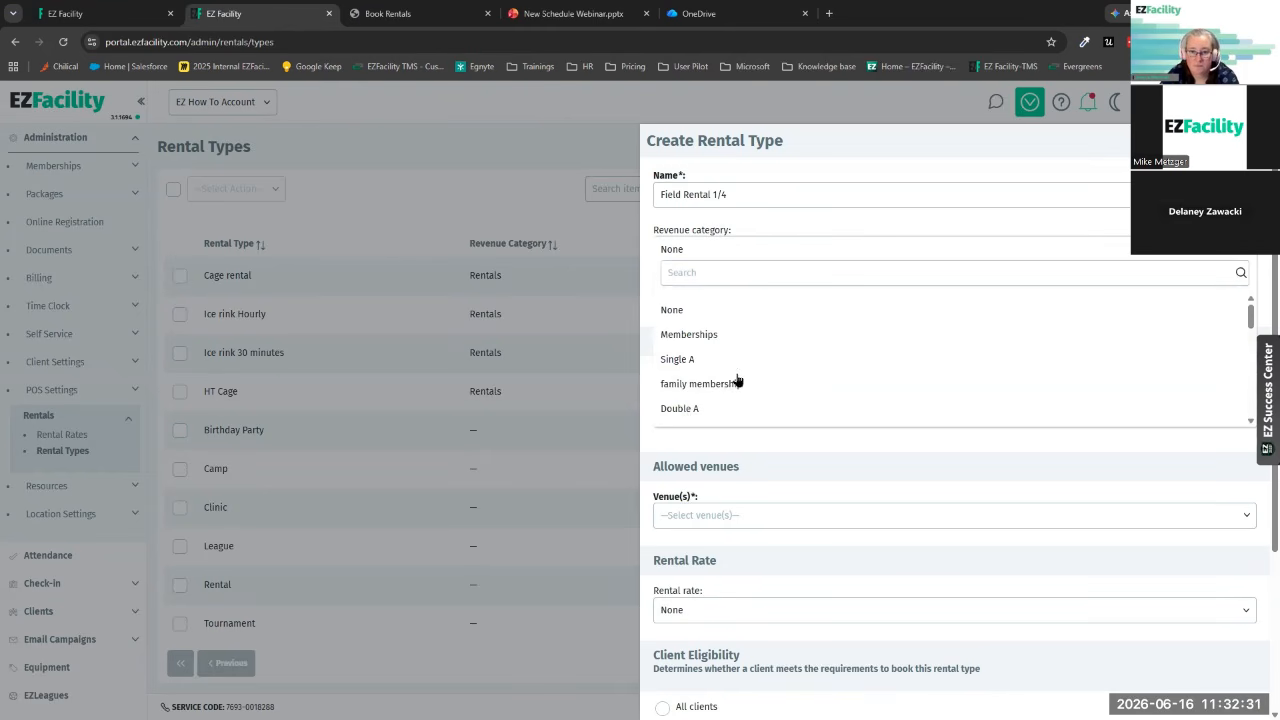
{"action": "scroll", "coordinate": [737, 380], "scroll_direction": "down", "scroll_amount": 1}
{"action": "left_click", "coordinate": [761, 257]}
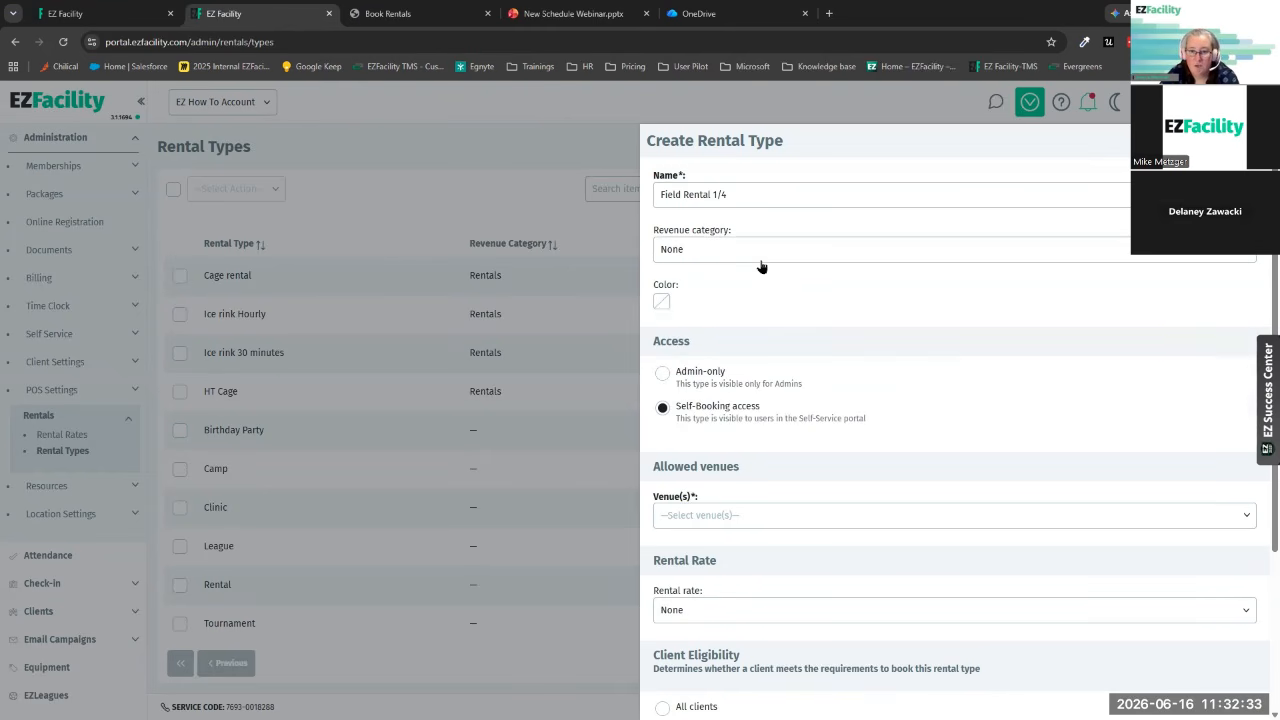
{"action": "scroll", "coordinate": [700, 360], "scroll_direction": "down", "scroll_amount": 1}
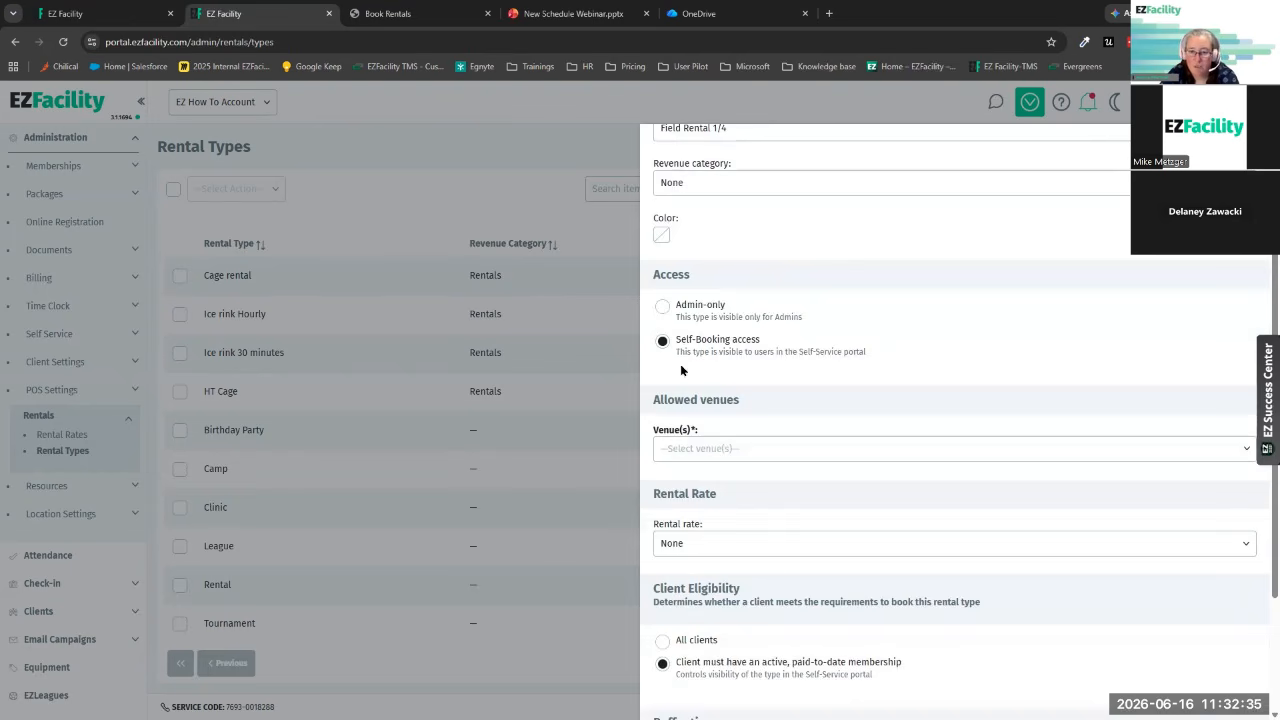
{"action": "scroll", "coordinate": [680, 360], "scroll_direction": "down", "scroll_amount": 1}
- Allow venues Turf 1, Turf 2 and Turf 3 and make it available to all clients
{"action": "left_click", "coordinate": [751, 389]}
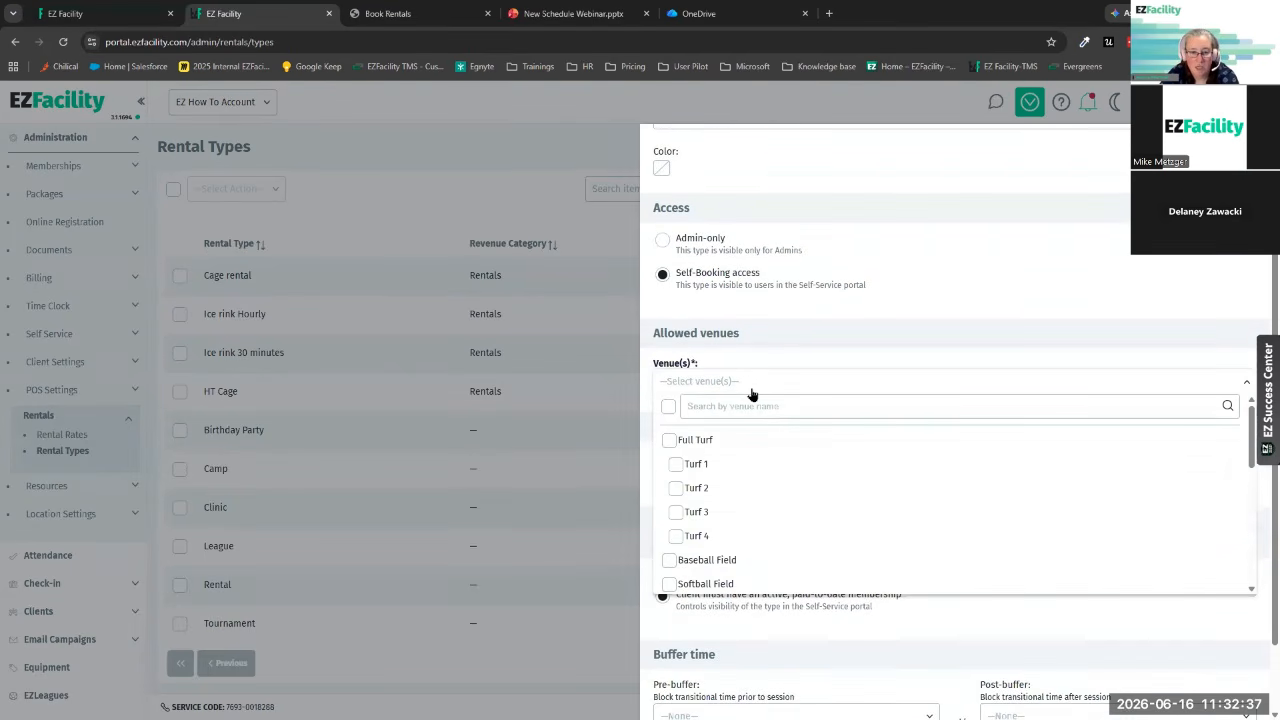
{"action": "left_click", "coordinate": [676, 464]}
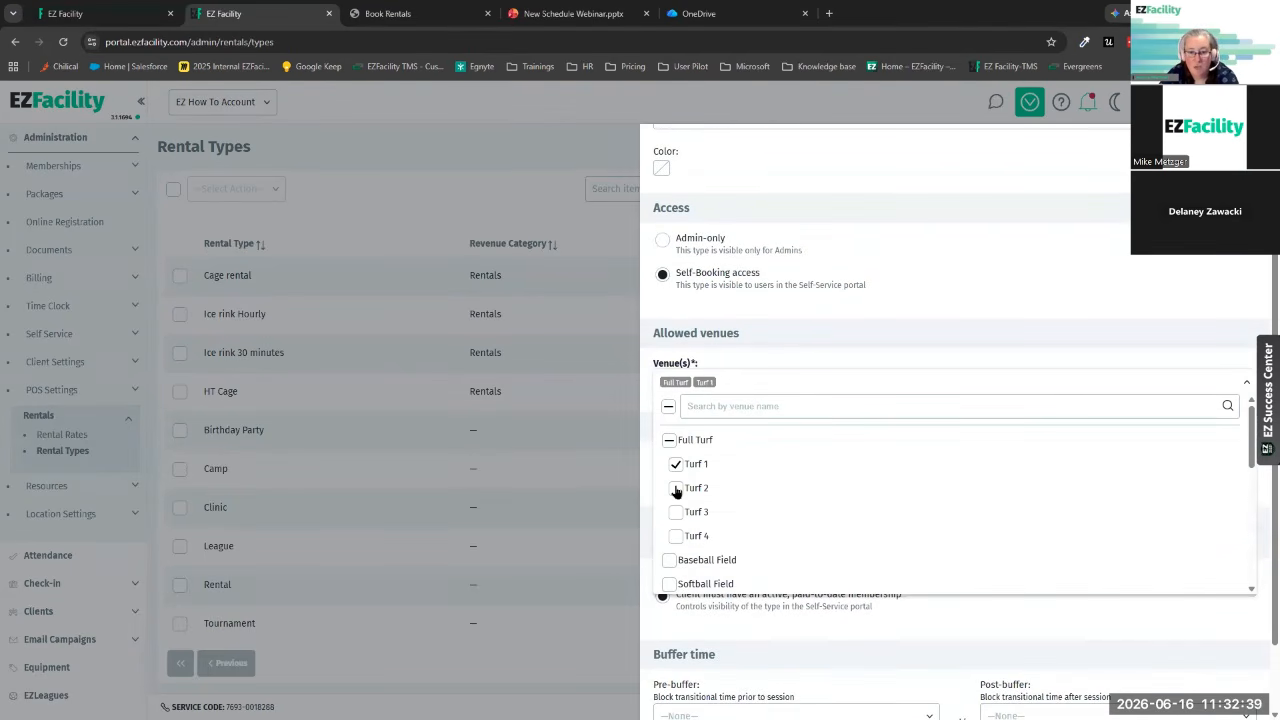
{"action": "left_click", "coordinate": [676, 488]}
{"action": "left_click", "coordinate": [676, 512]}
{"action": "left_click", "coordinate": [842, 388]}
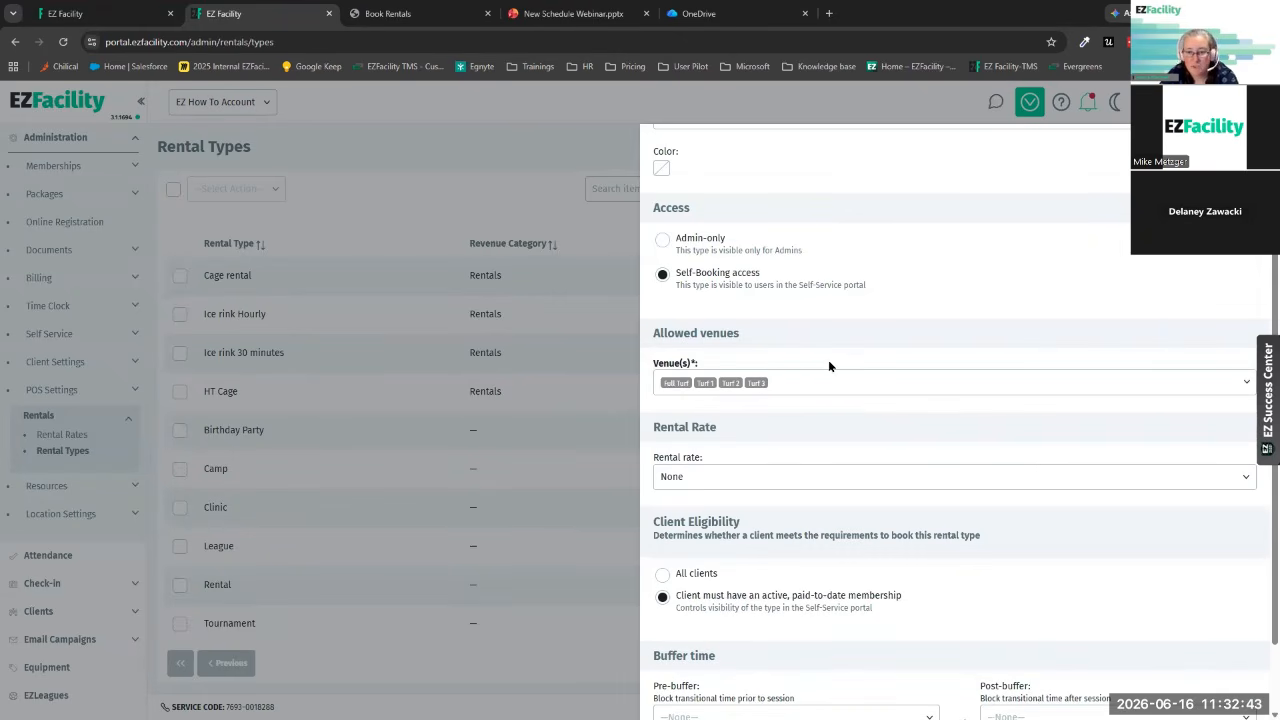
{"action": "scroll", "coordinate": [829, 366], "scroll_direction": "down", "scroll_amount": 1}
{"action": "left_click", "coordinate": [743, 385]}
{"action": "left_click", "coordinate": [742, 385]}
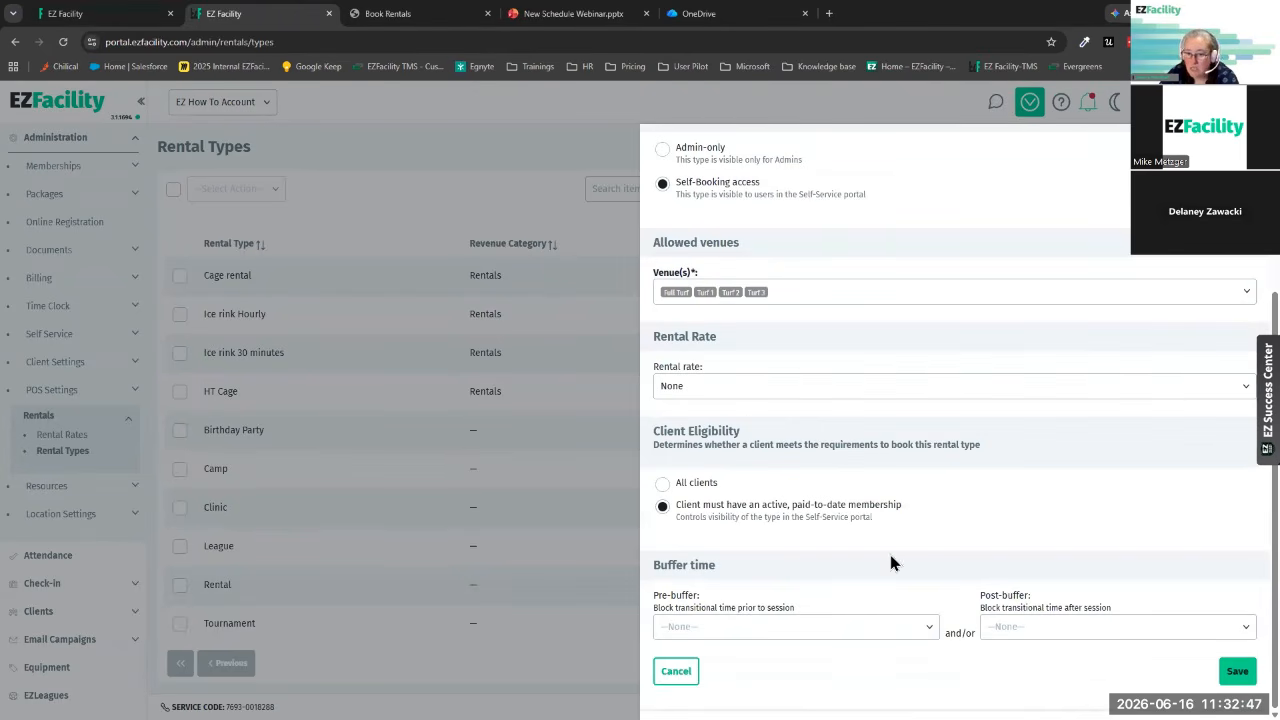
{"action": "left_click", "coordinate": [687, 481]}
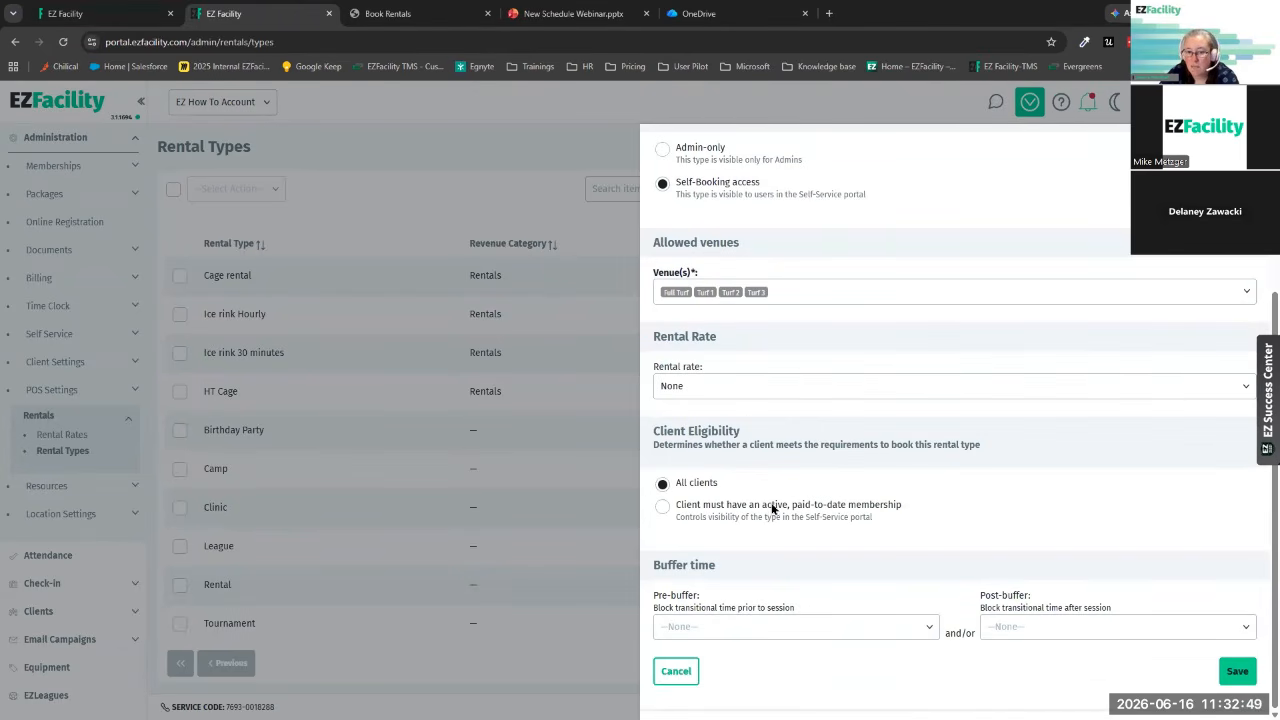
- Select 'test rate' as the rental rate and save the rental type
{"action": "left_click", "coordinate": [1243, 677]}
{"action": "left_click", "coordinate": [733, 395]}
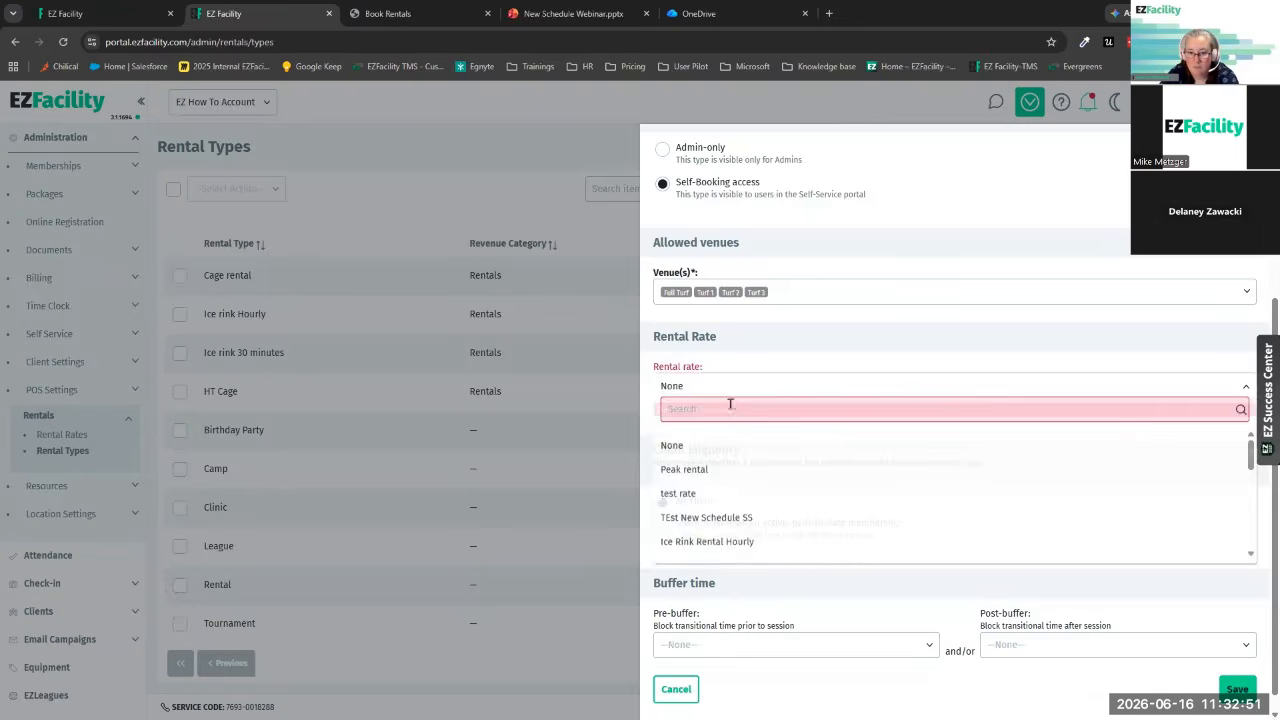
{"action": "left_click", "coordinate": [780, 474]}
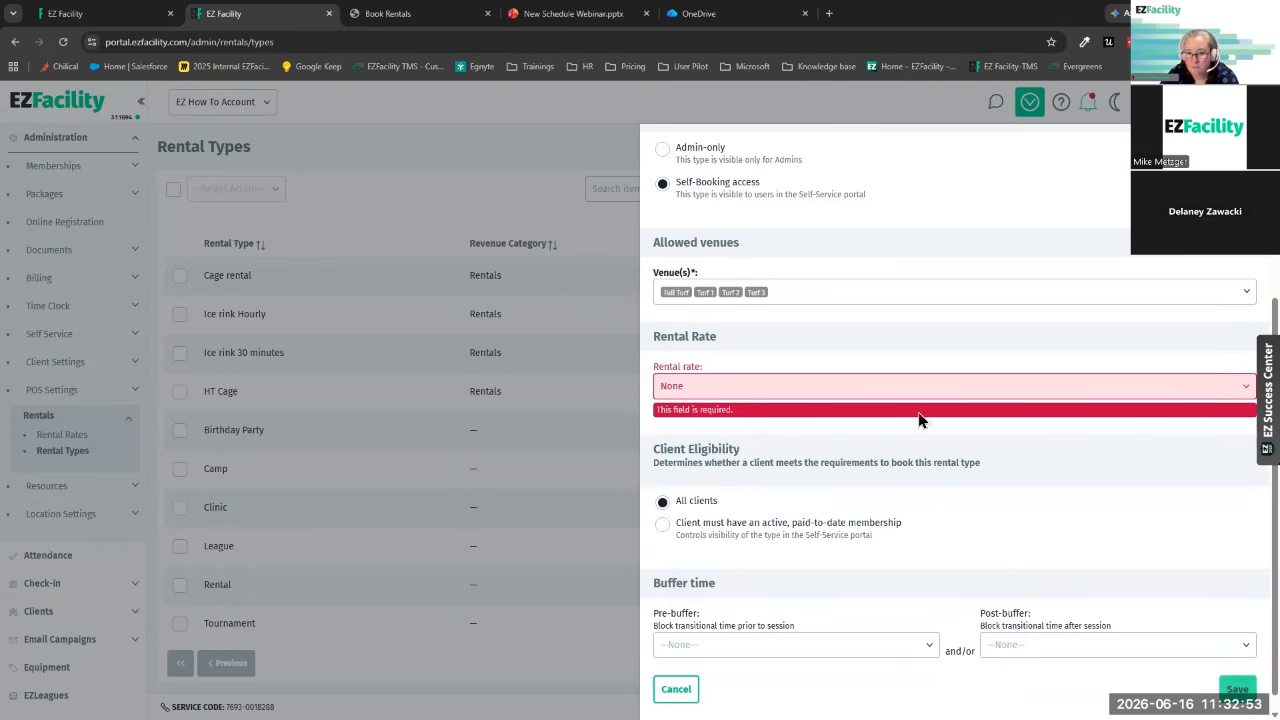
{"action": "left_click", "coordinate": [870, 388]}
{"action": "left_click", "coordinate": [680, 496]}
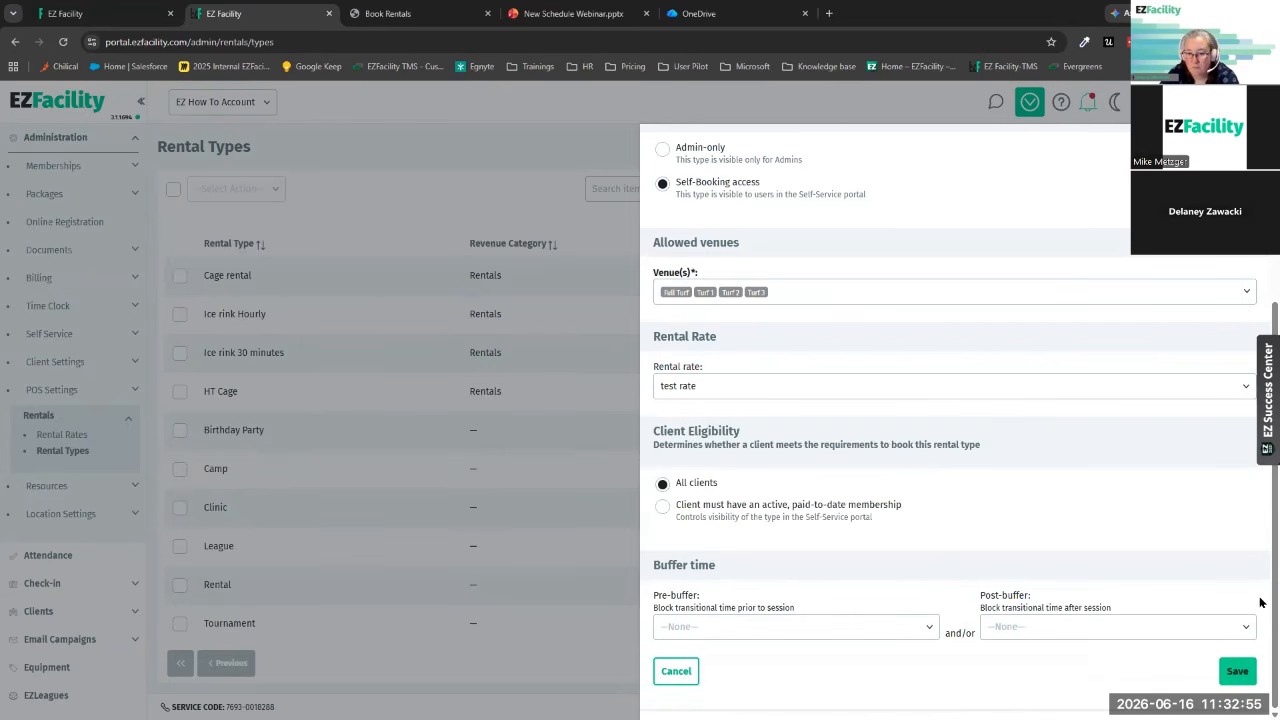
{"action": "left_click", "coordinate": [1237, 671]}
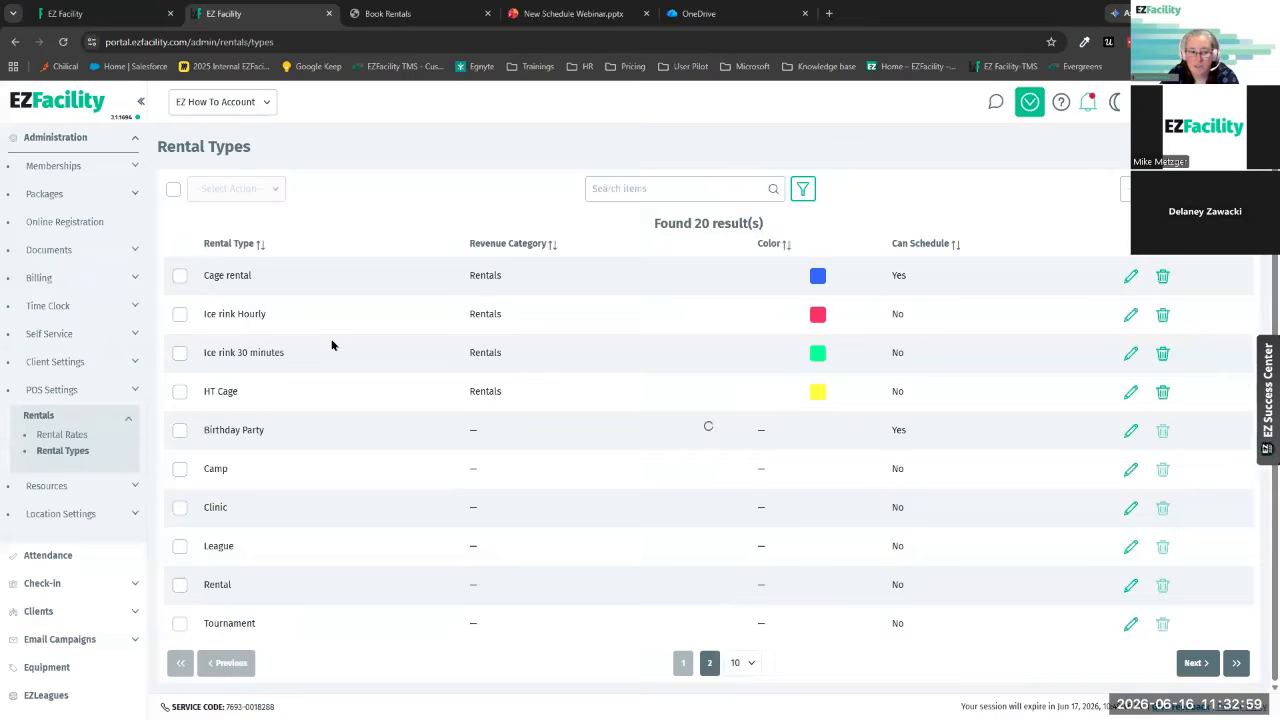
- Create a new rental rate named 'Field Rental - non member'
{"action": "left_click", "coordinate": [62, 434]}
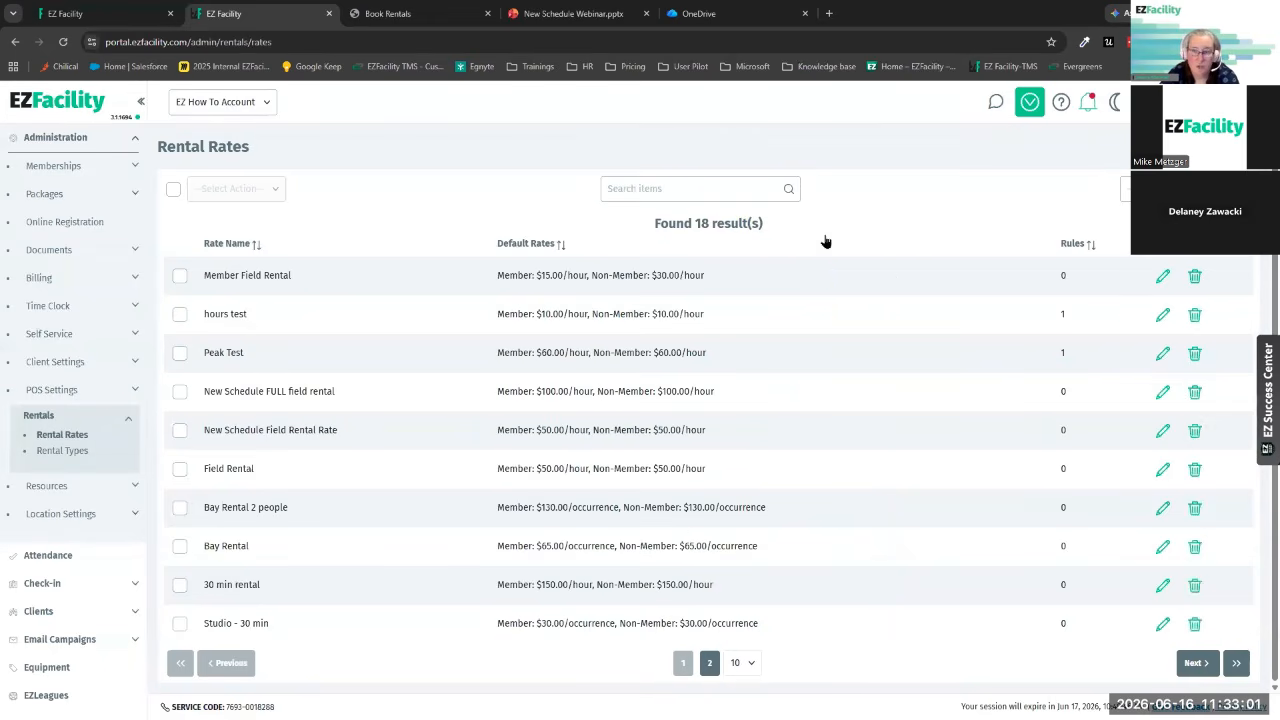
{"action": "left_click", "coordinate": [1140, 188]}
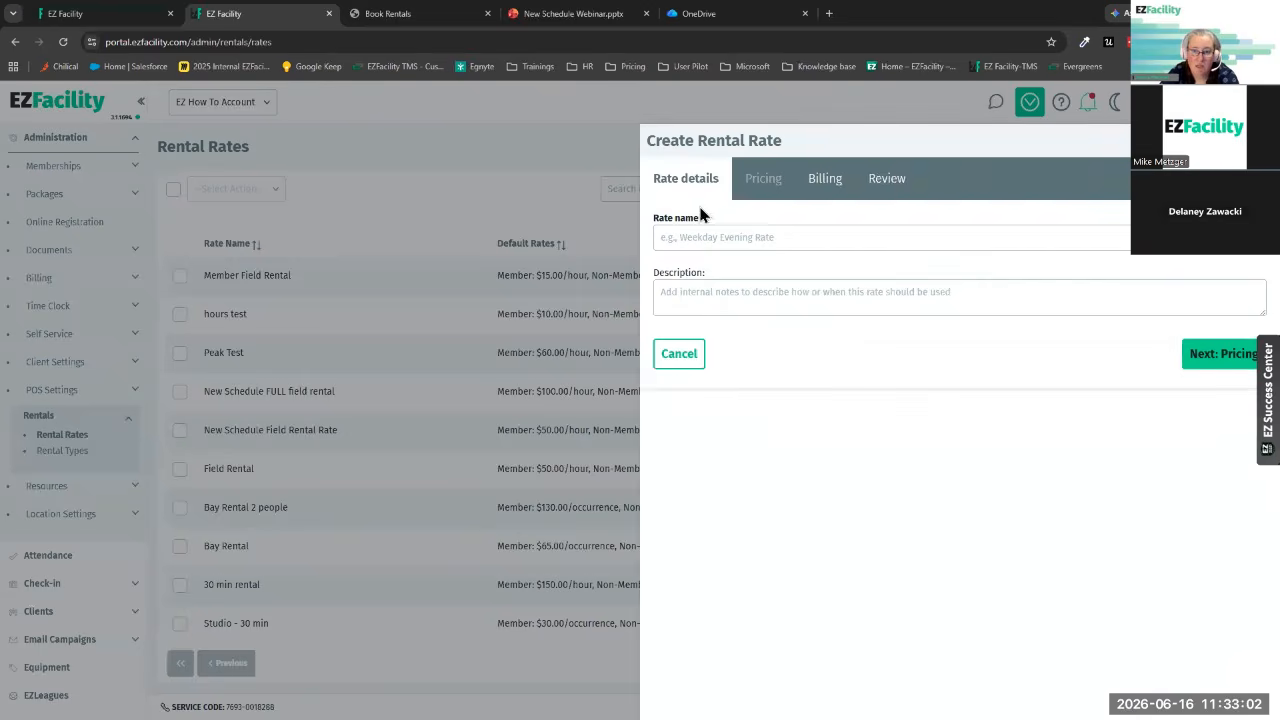
{"action": "left_click", "coordinate": [810, 237]}
{"action": "type", "text": "Field Rental - n"}
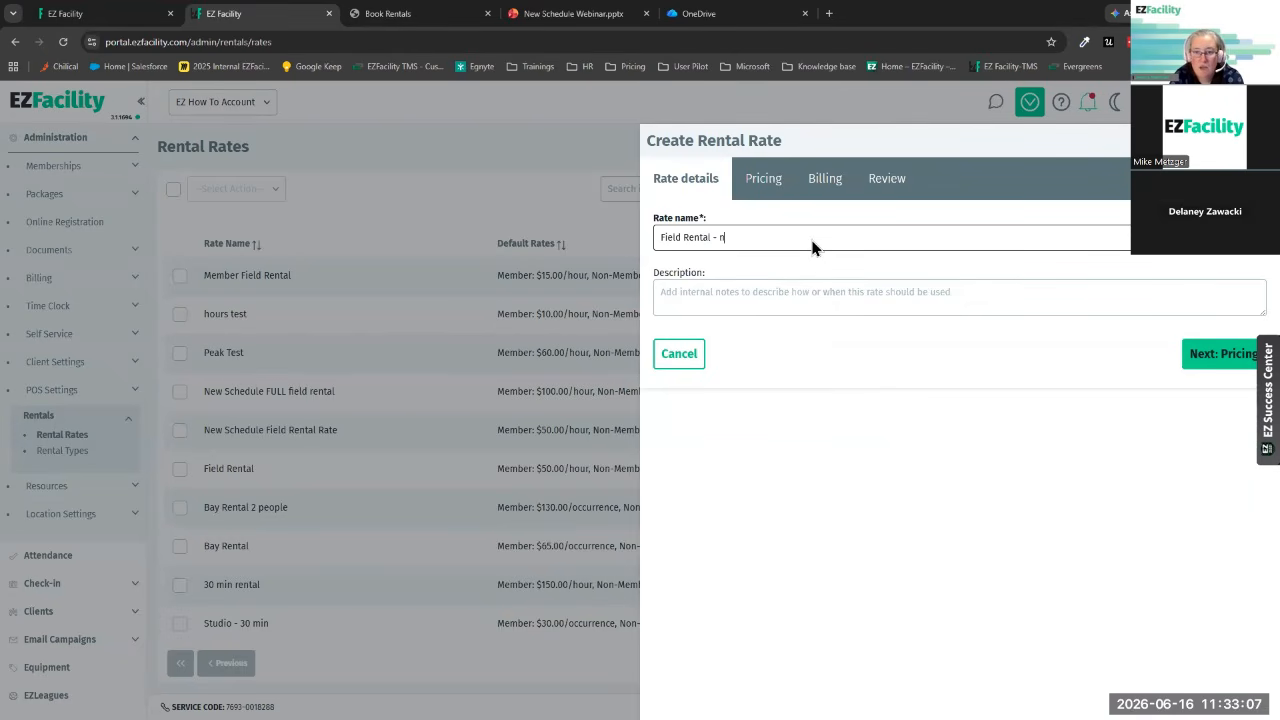
{"action": "type", "text": "on members"}
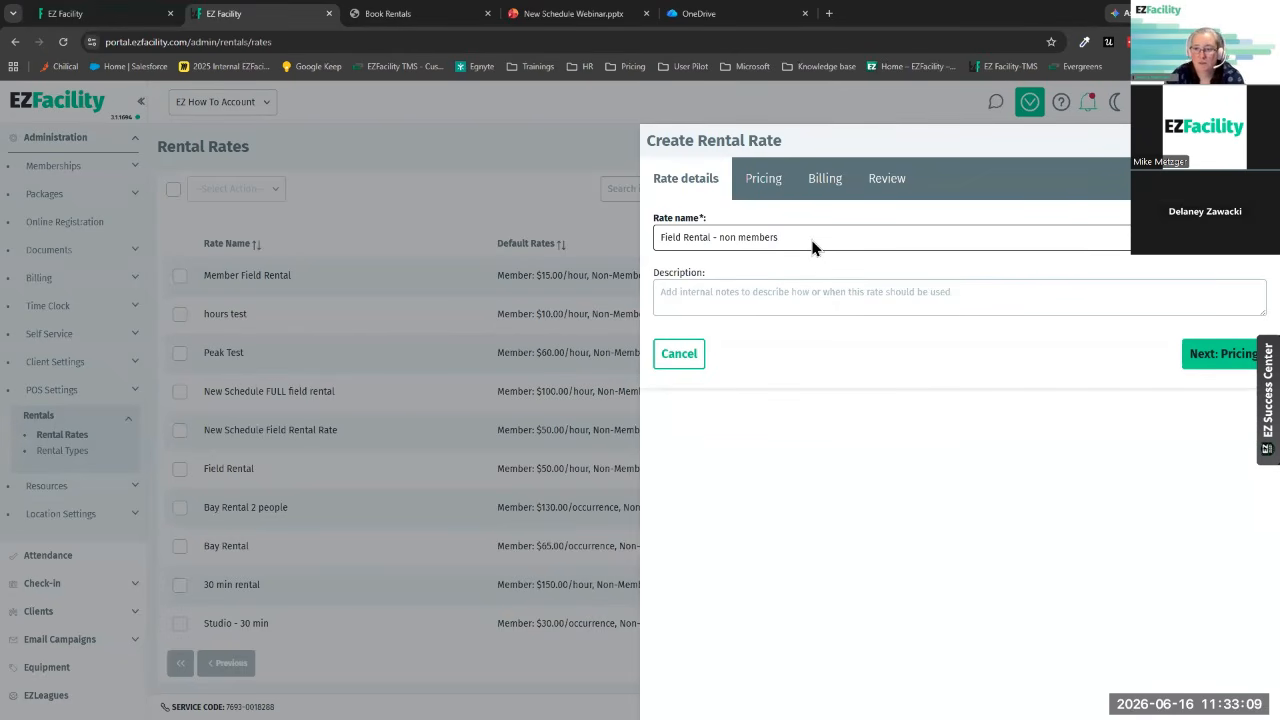
{"action": "left_click", "coordinate": [1214, 363]}
- Price the rate at 10.00 for both members and non-members
{"action": "left_click", "coordinate": [838, 264]}
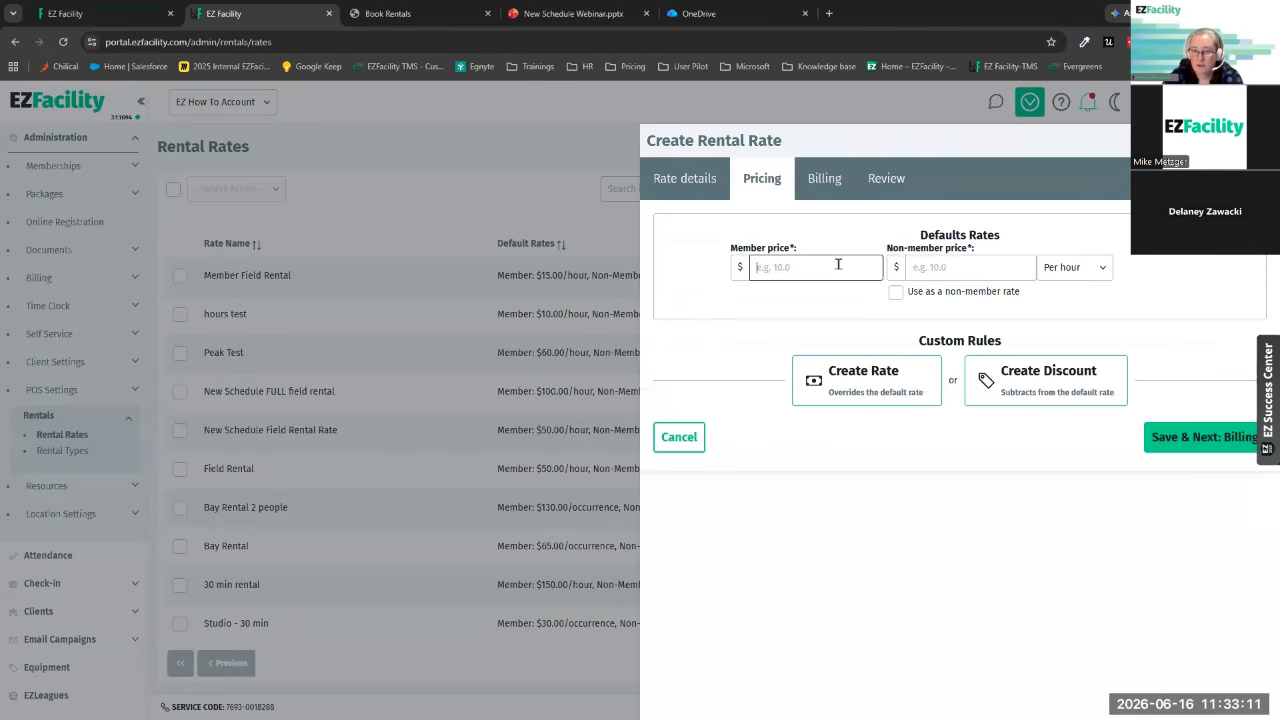
{"action": "type", "text": "10.00"}
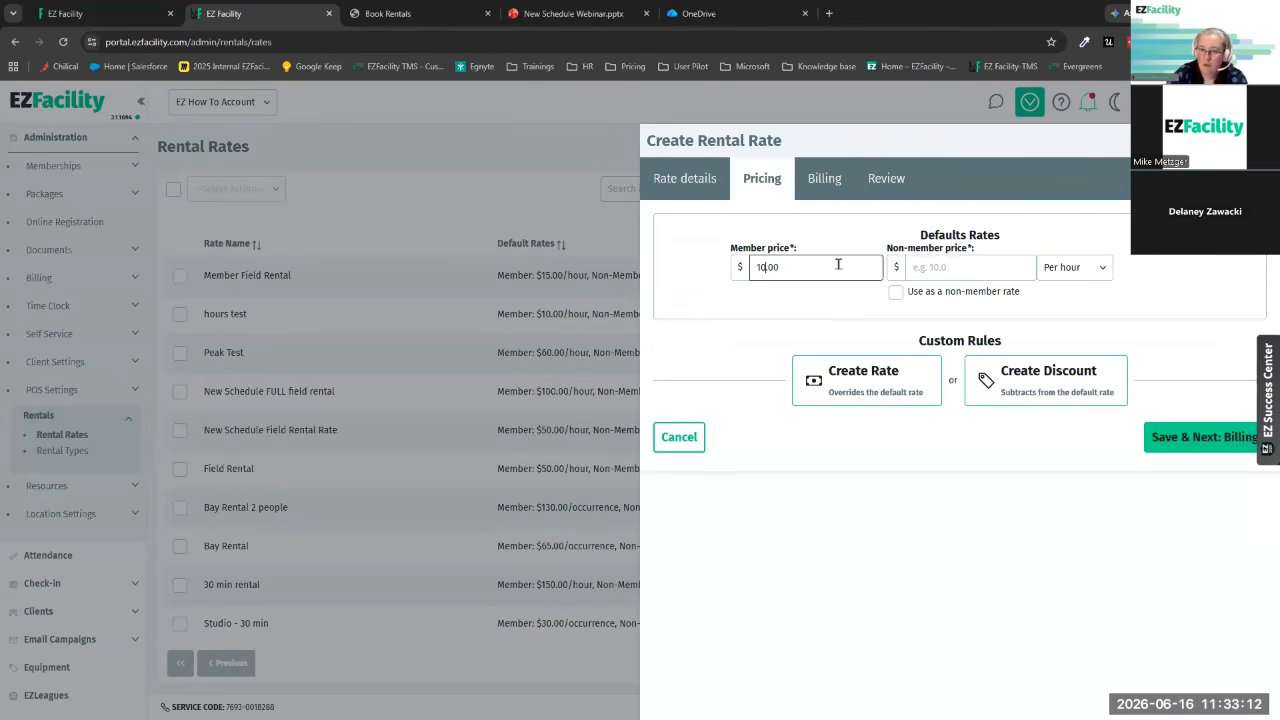
{"action": "left_click", "coordinate": [977, 264]}
{"action": "type", "text": "10.00"}
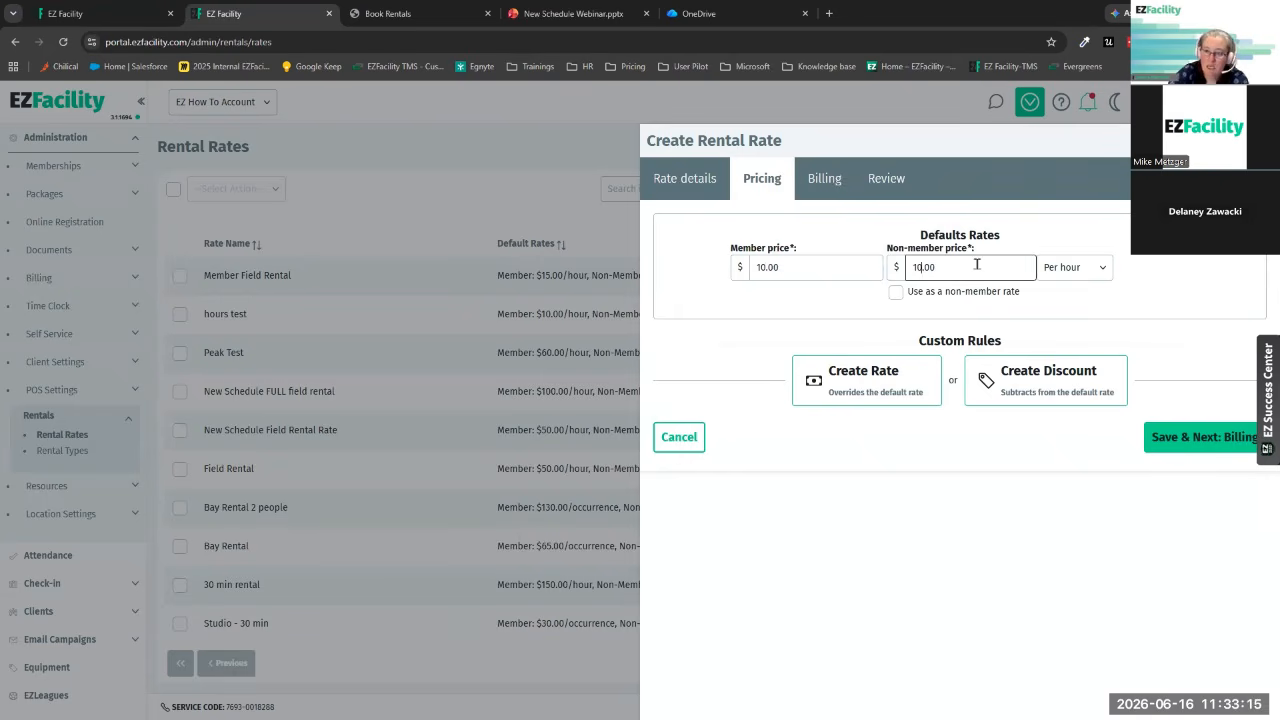
{"action": "left_click", "coordinate": [1184, 434]}
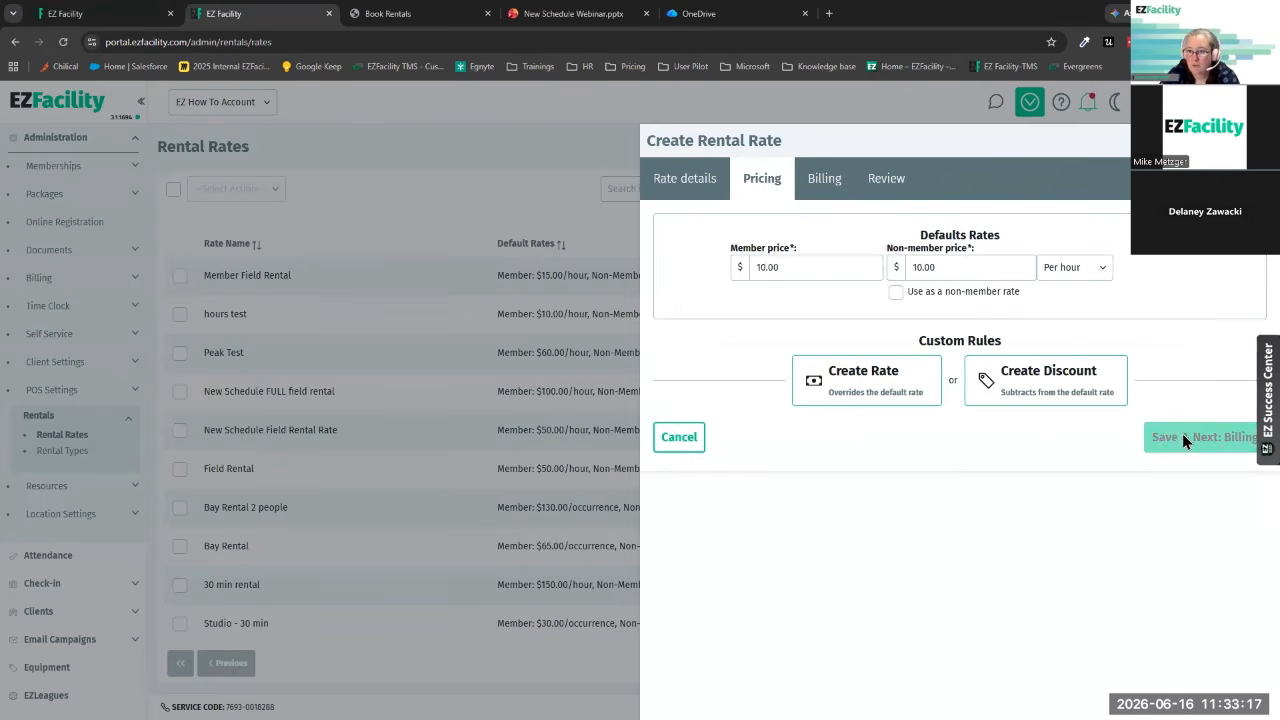
- Close registration 30 minutes before, require no payment, and save the rate
{"action": "left_click", "coordinate": [718, 257]}
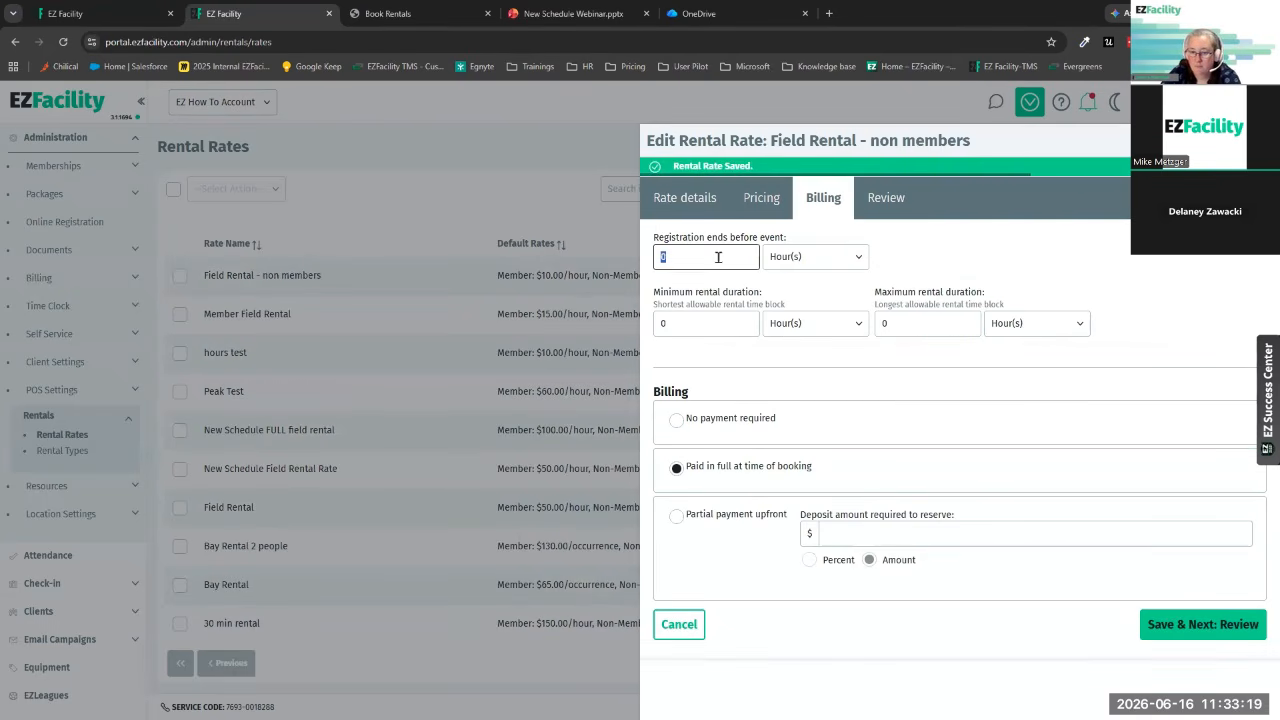
{"action": "key", "text": "BackSpace"}
{"action": "type", "text": "302"}
{"action": "key", "text": "BackSpace"}
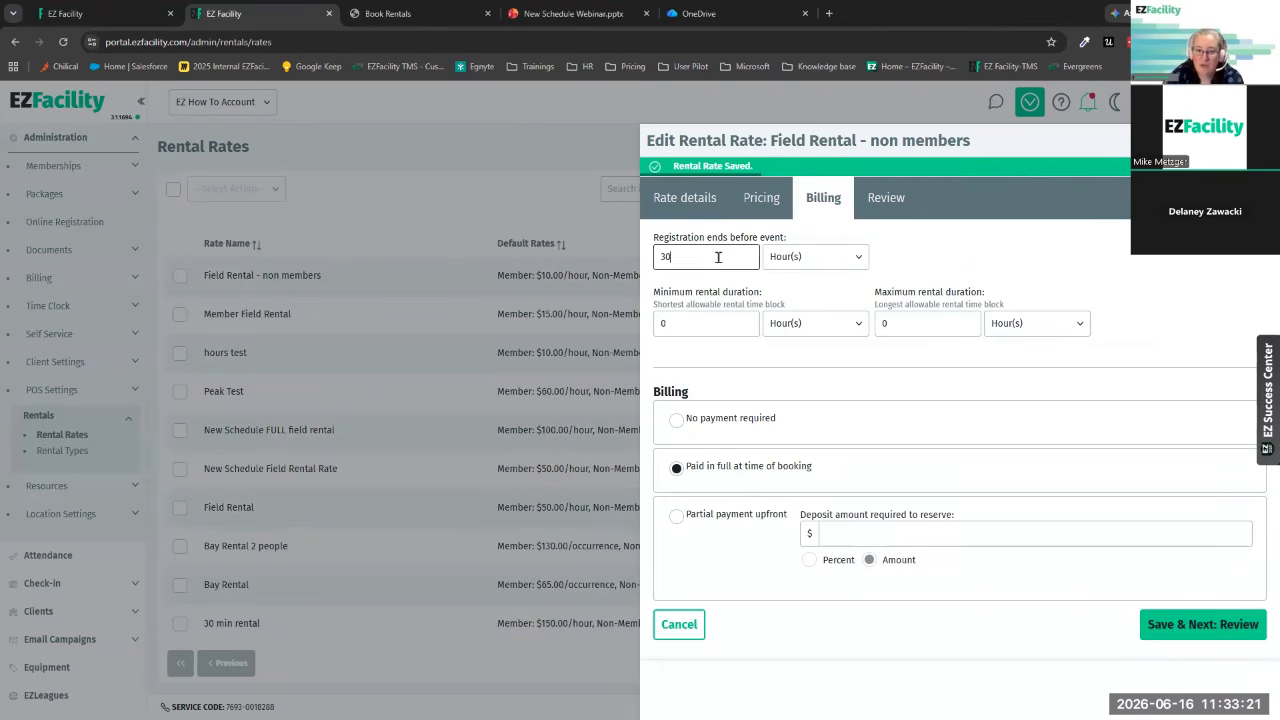
{"action": "left_click", "coordinate": [811, 257]}
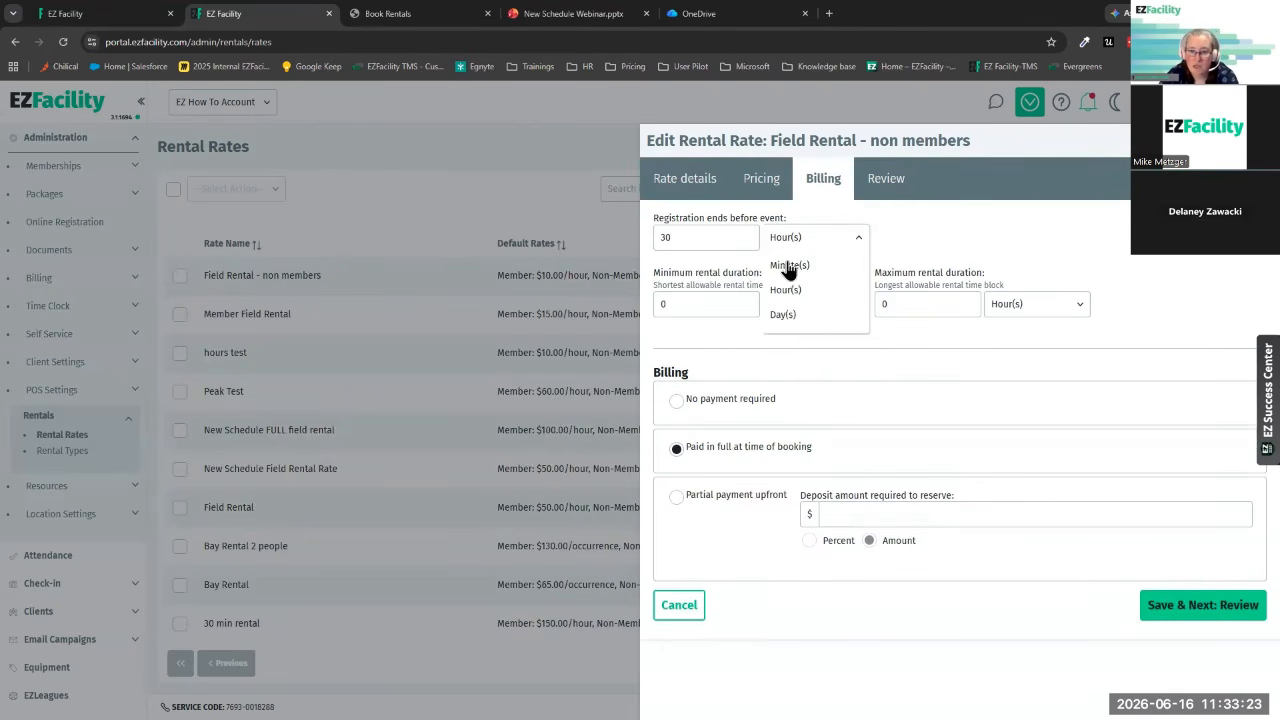
{"action": "left_click", "coordinate": [787, 265]}
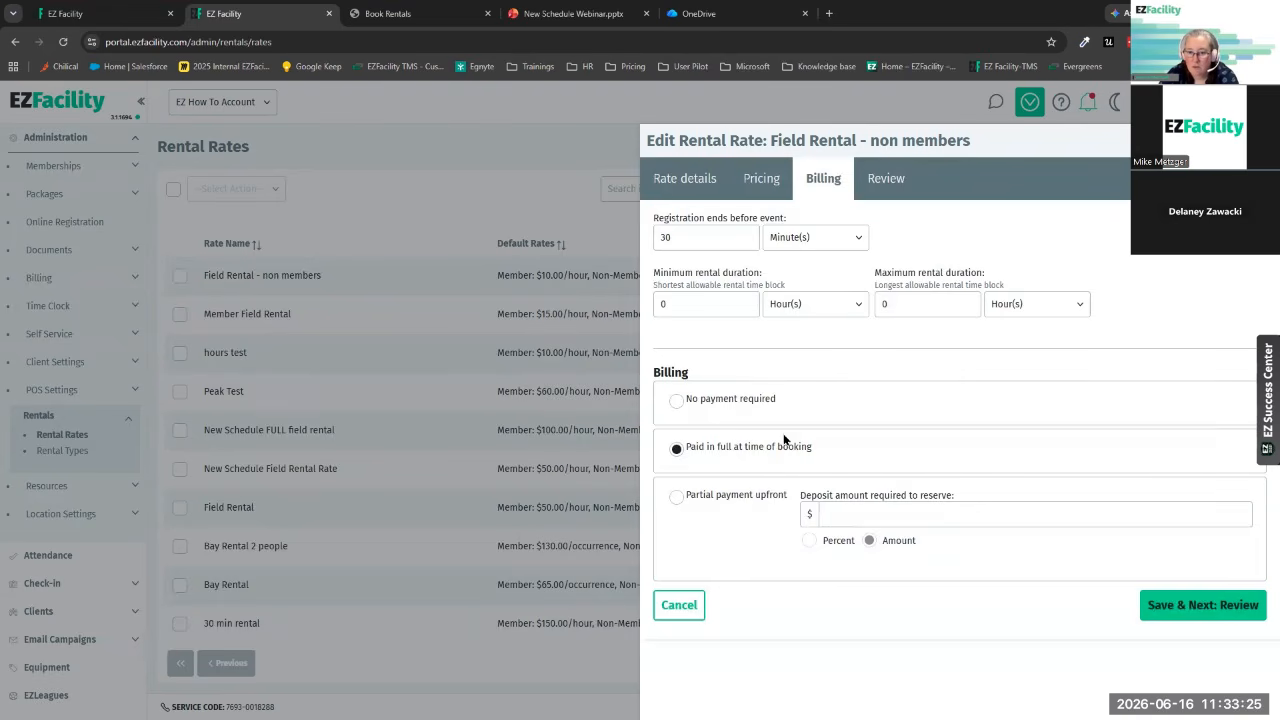
{"action": "left_click", "coordinate": [688, 408]}
{"action": "left_click", "coordinate": [1205, 608]}
{"action": "left_click", "coordinate": [673, 509]}
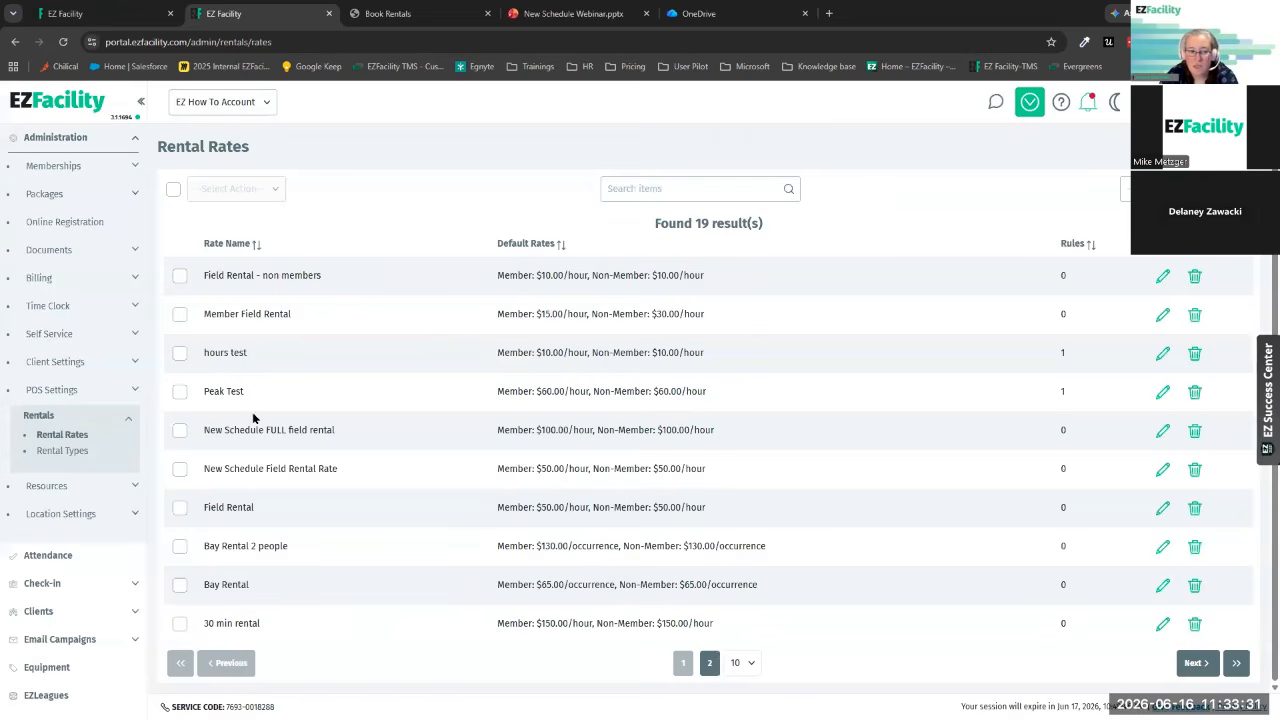
{"action": "left_click", "coordinate": [62, 450]}
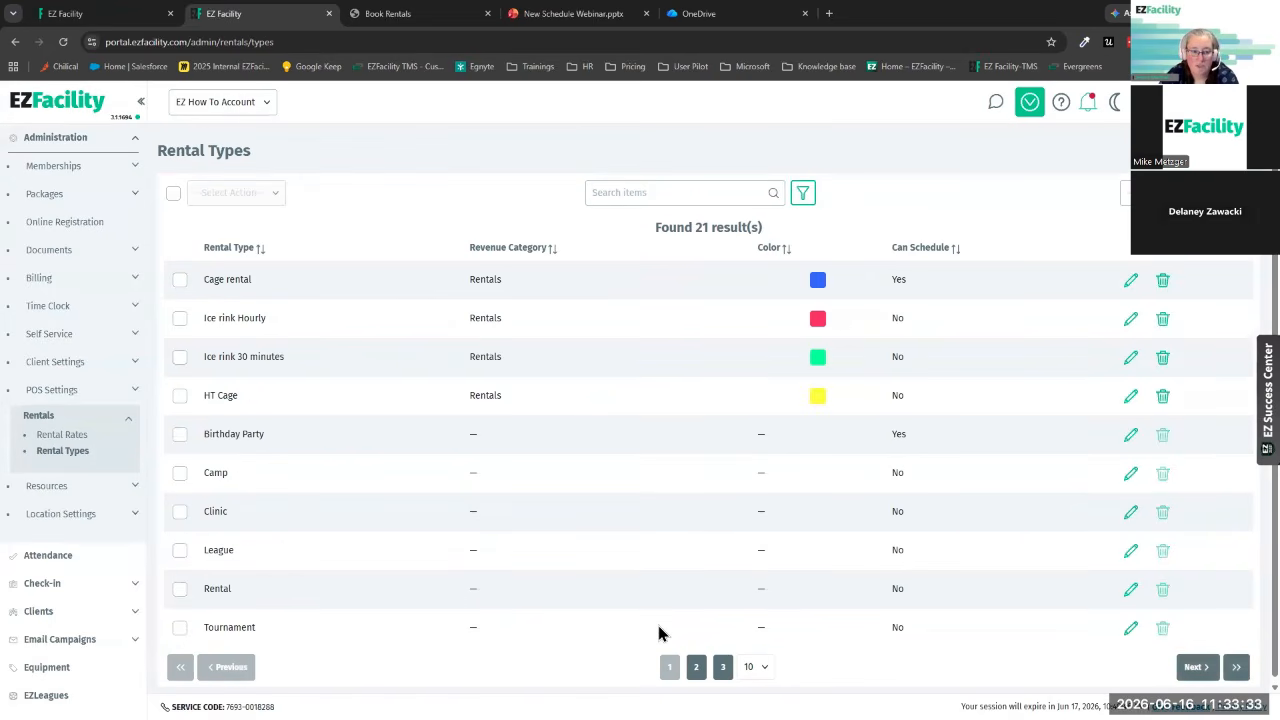
- Edit Field Rental 1/4 on page 3 and assign it the Field Rental - non members rate
{"action": "left_click", "coordinate": [722, 666]}
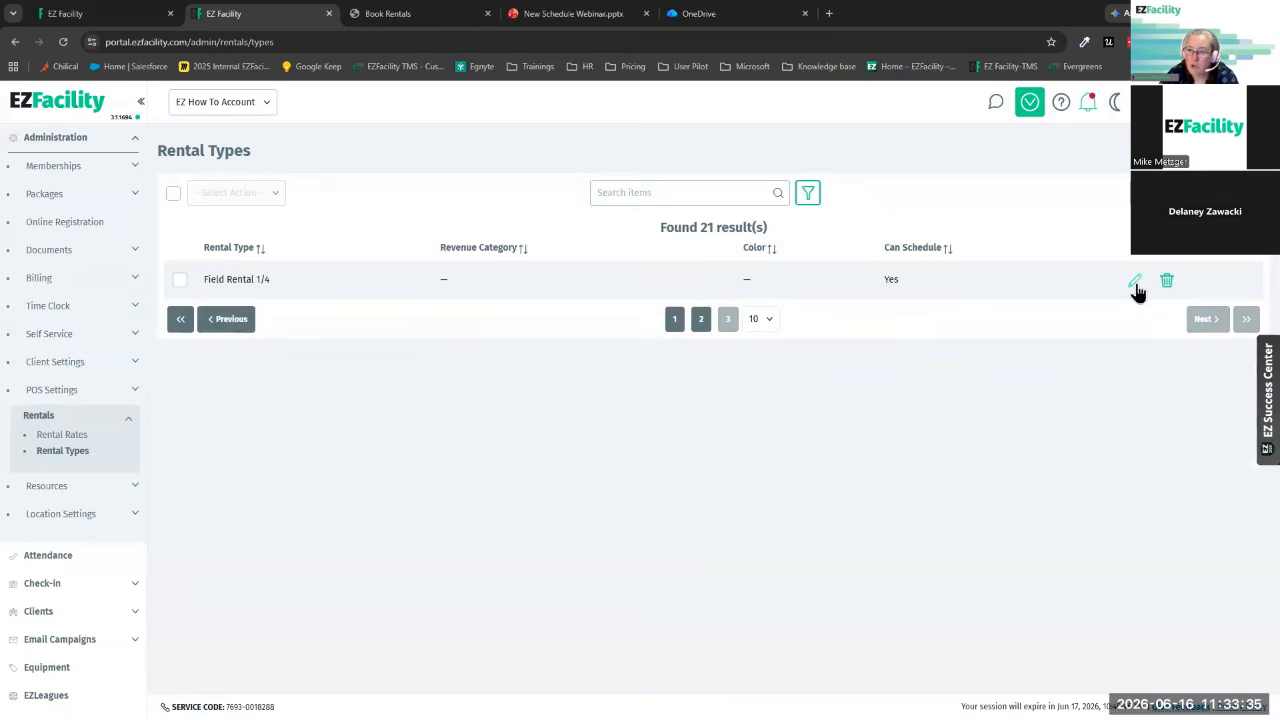
{"action": "left_click", "coordinate": [1135, 285]}
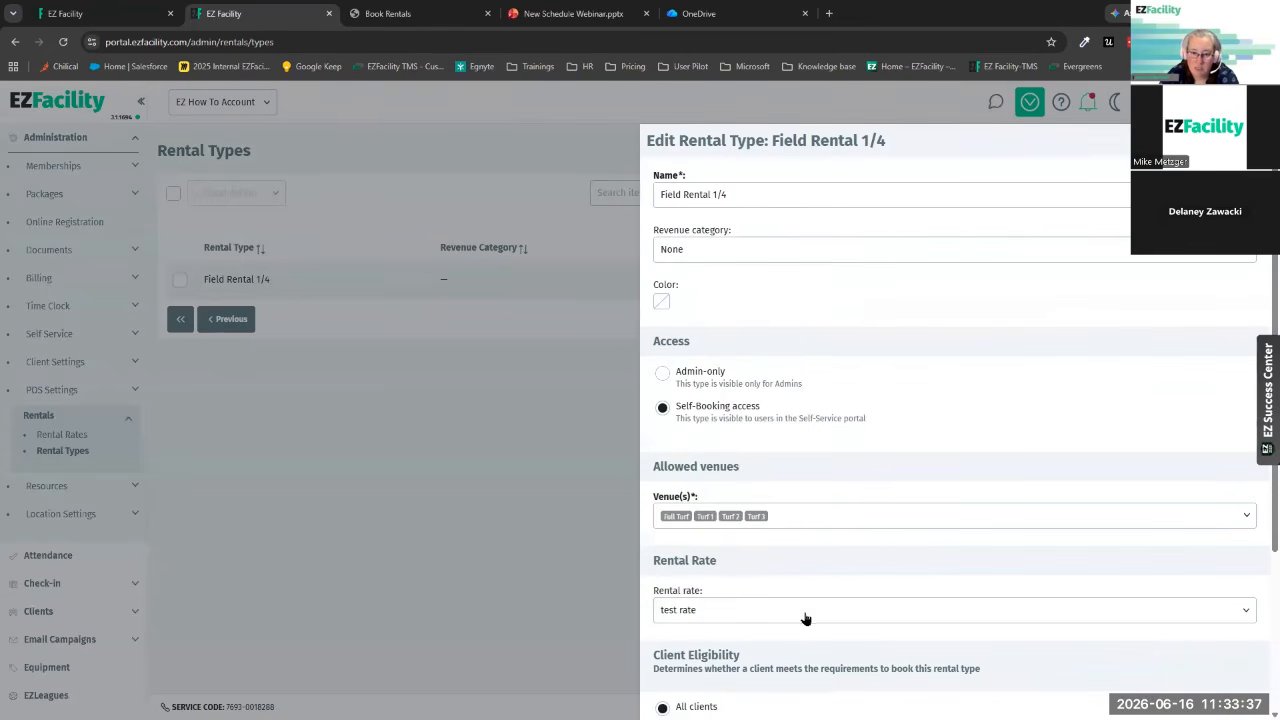
{"action": "left_click", "coordinate": [805, 619]}
{"action": "scroll", "coordinate": [752, 503], "scroll_direction": "down", "scroll_amount": 3}
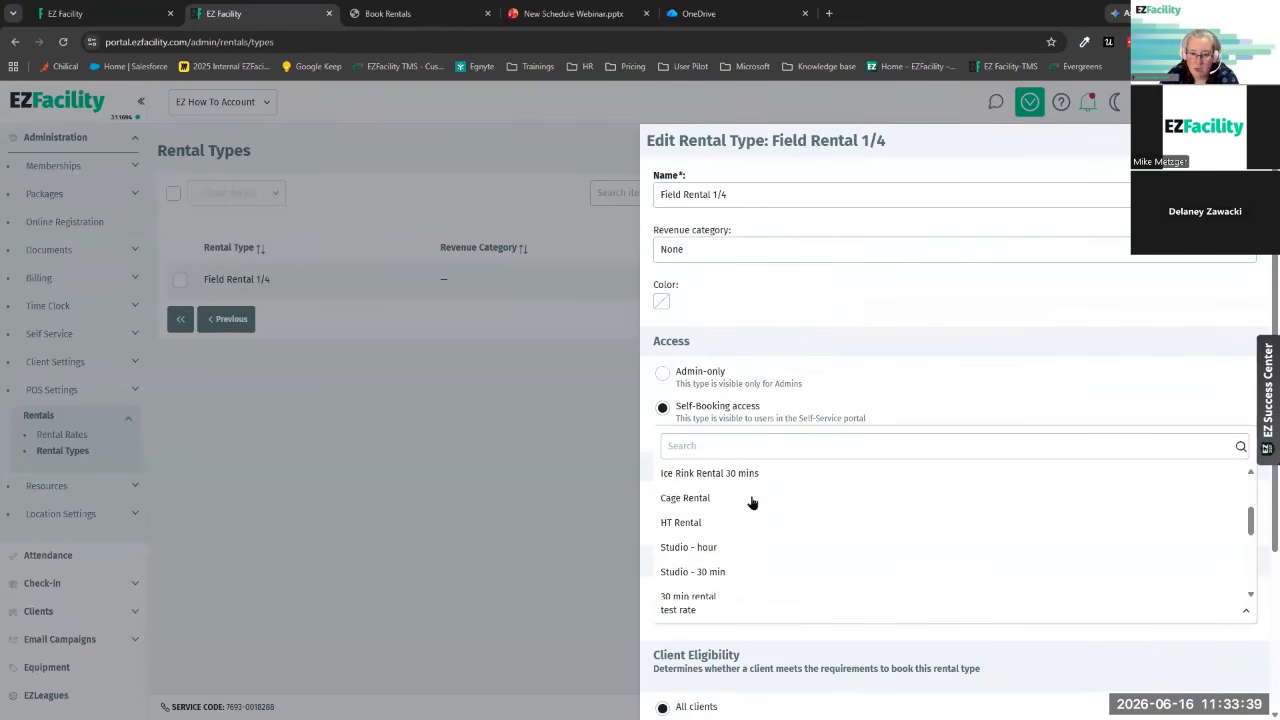
{"action": "scroll", "coordinate": [752, 503], "scroll_direction": "down", "scroll_amount": 5}
{"action": "left_click", "coordinate": [750, 586]}
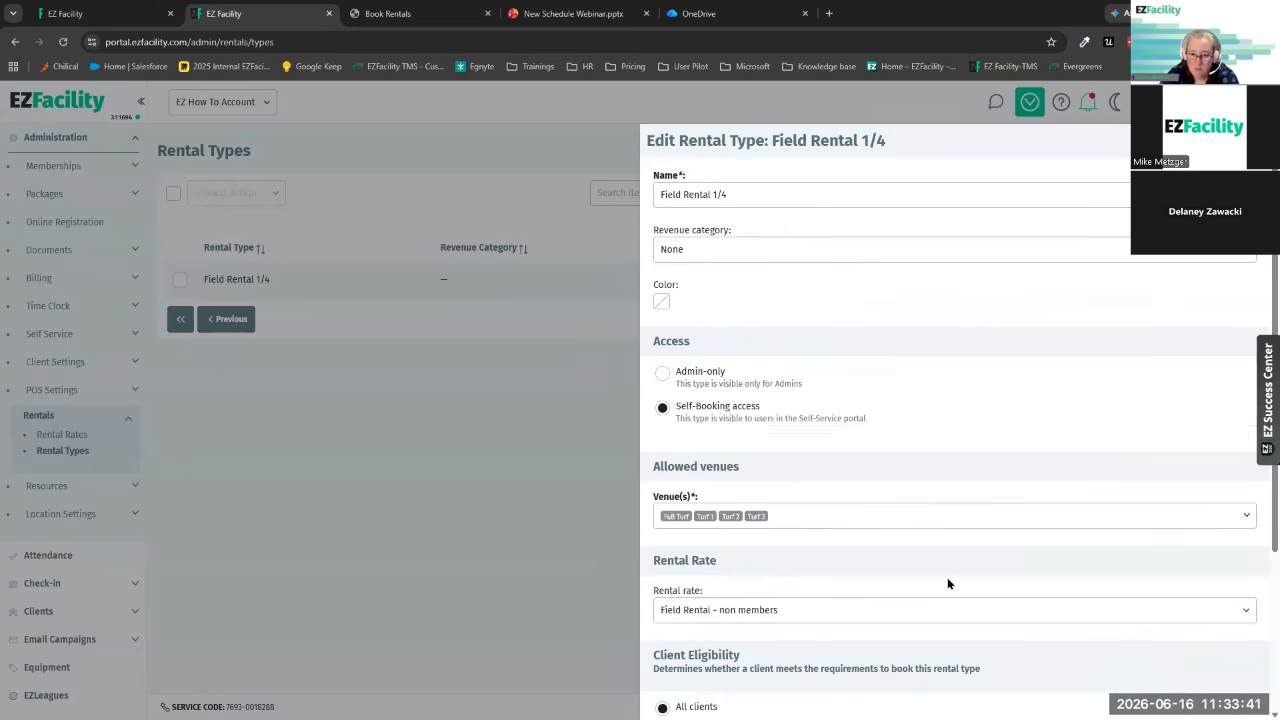
{"action": "scroll", "coordinate": [948, 584], "scroll_direction": "down", "scroll_amount": 3}
{"action": "scroll", "coordinate": [908, 476], "scroll_direction": "up", "scroll_amount": 3}
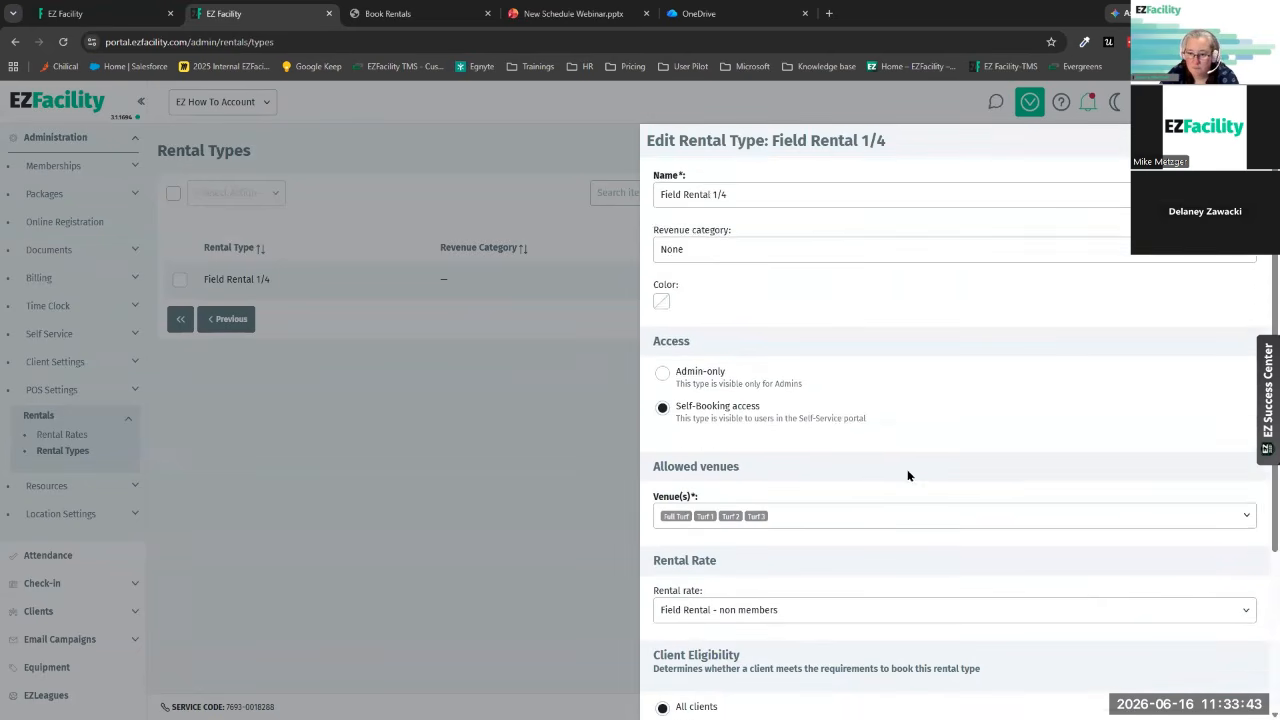
{"action": "left_click", "coordinate": [388, 13]}
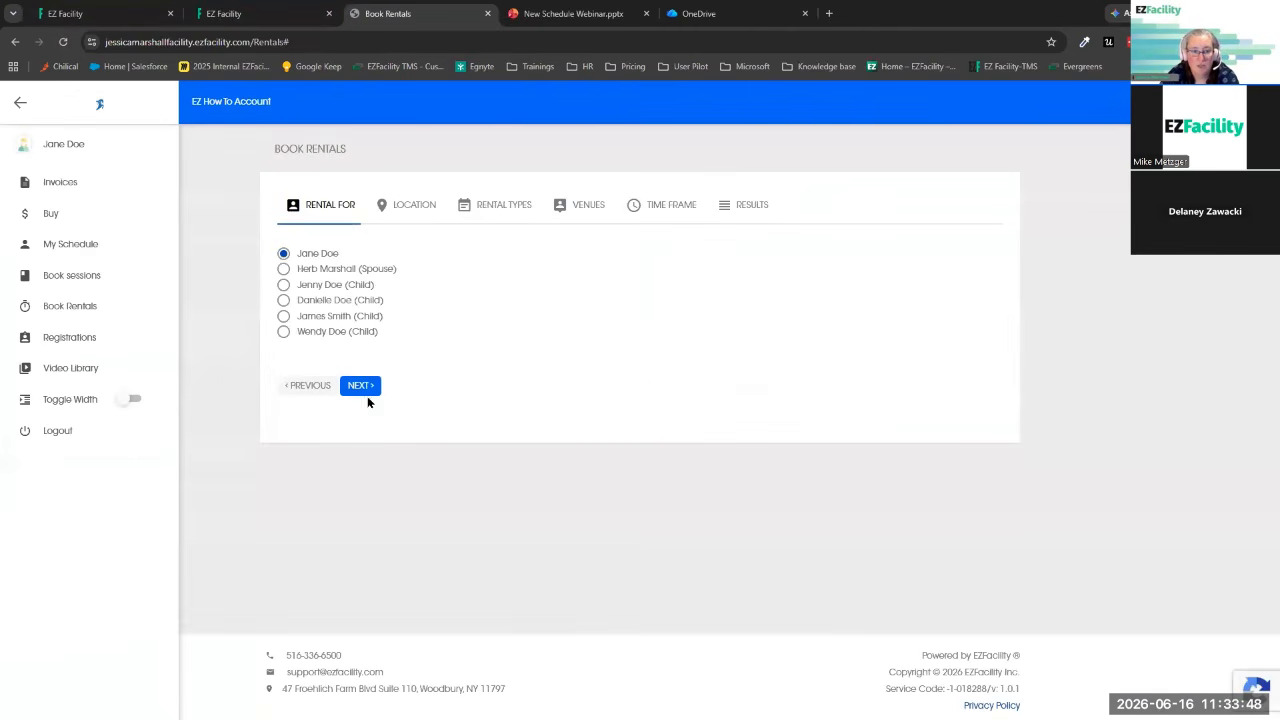
- Book as a client past Rental For and Location, choose Field Rental 1/4, reaching Turf 1–3
{"action": "left_click", "coordinate": [367, 388]}
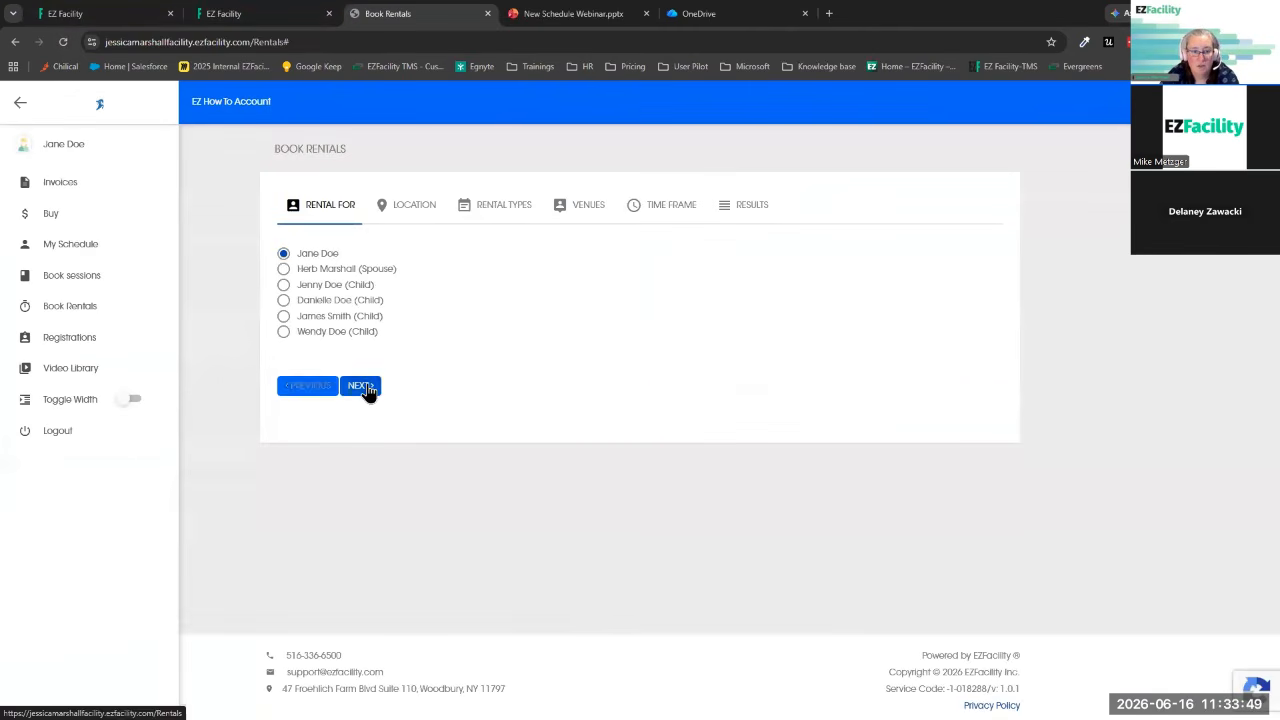
{"action": "left_click", "coordinate": [362, 321]}
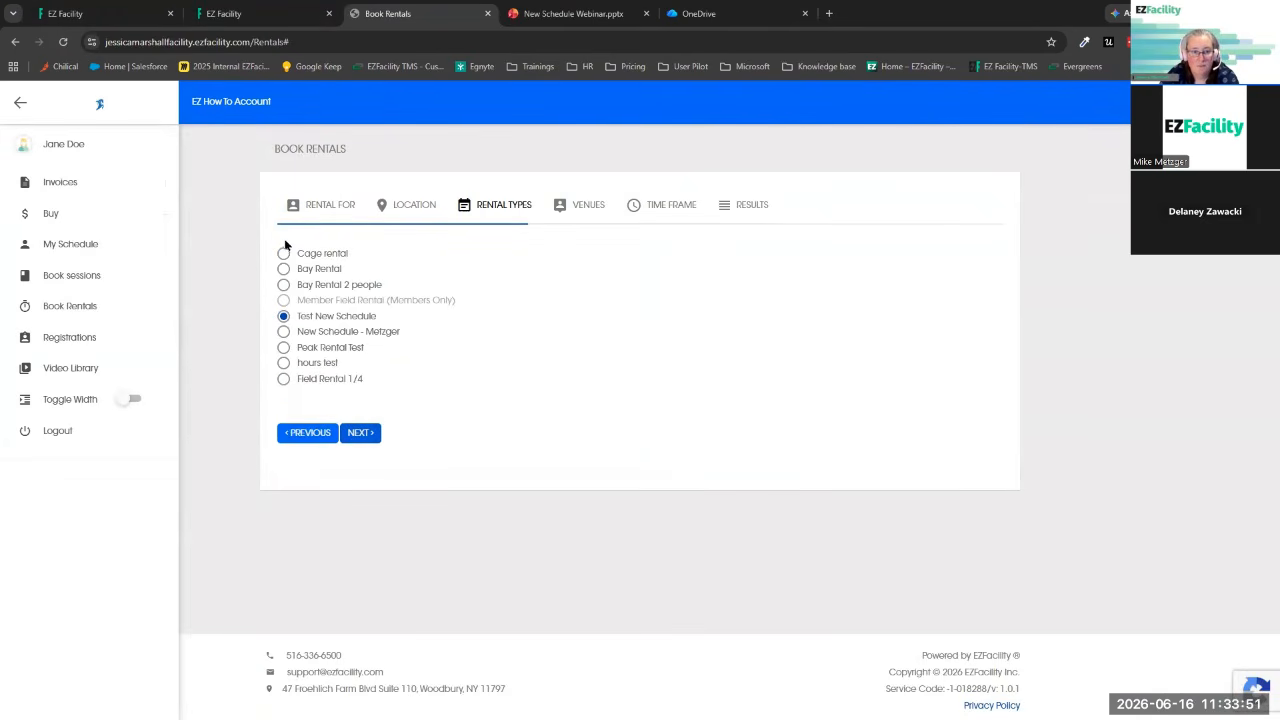
{"action": "left_click", "coordinate": [284, 268]}
{"action": "left_click", "coordinate": [284, 378]}
{"action": "left_click", "coordinate": [360, 432]}
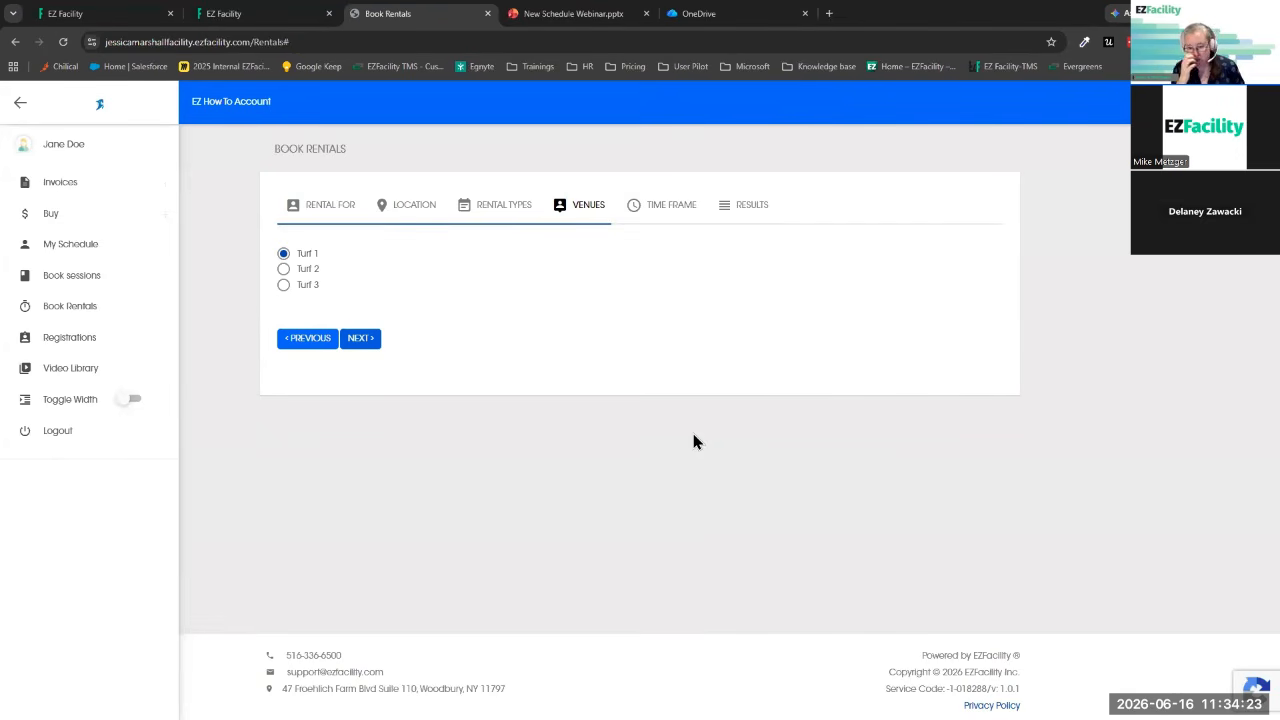
{"action": "left_click", "coordinate": [246, 12]}
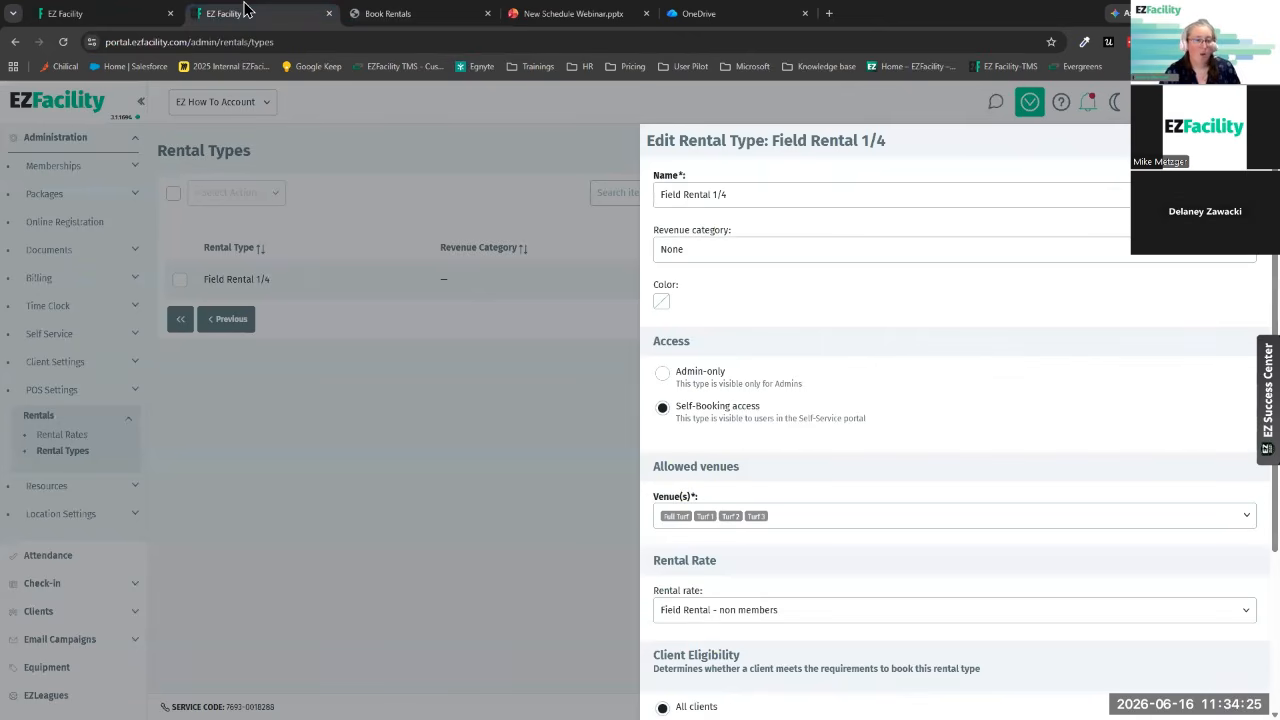
- Close the Field Rental 1/4 editor and dismiss the Give Feedback popup
{"action": "left_click", "coordinate": [1250, 141]}
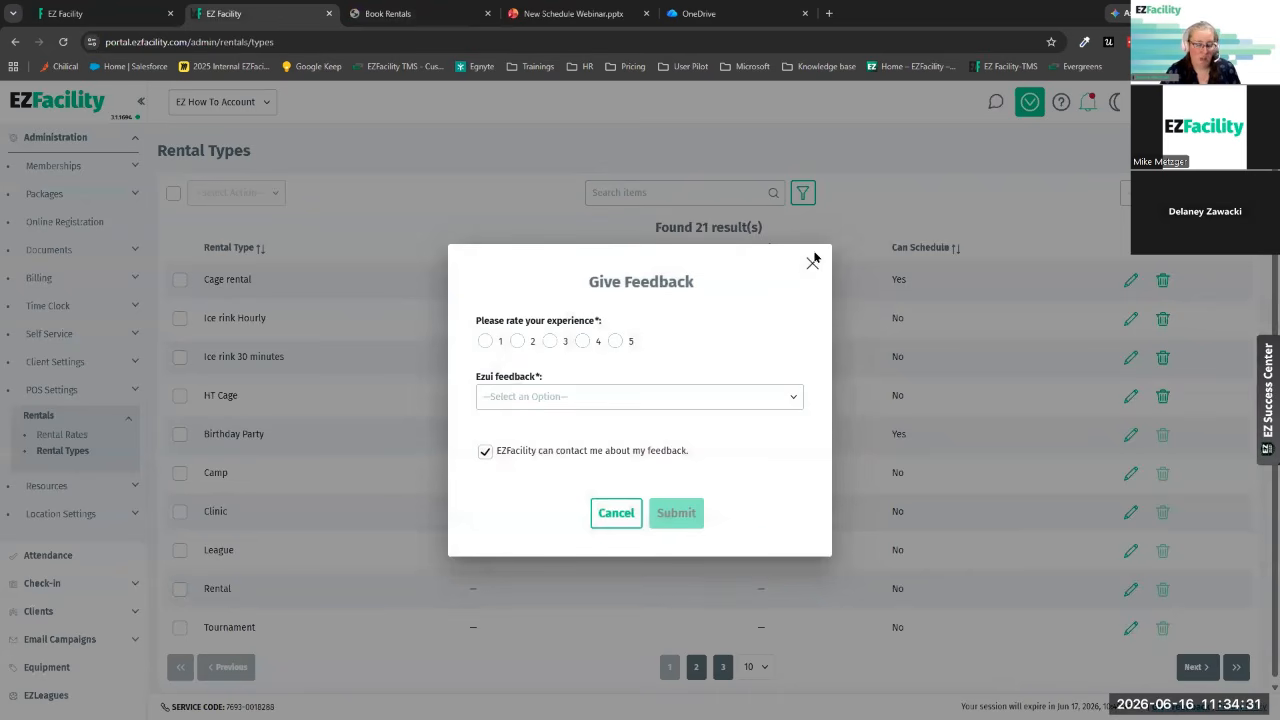
{"action": "left_click", "coordinate": [812, 262]}
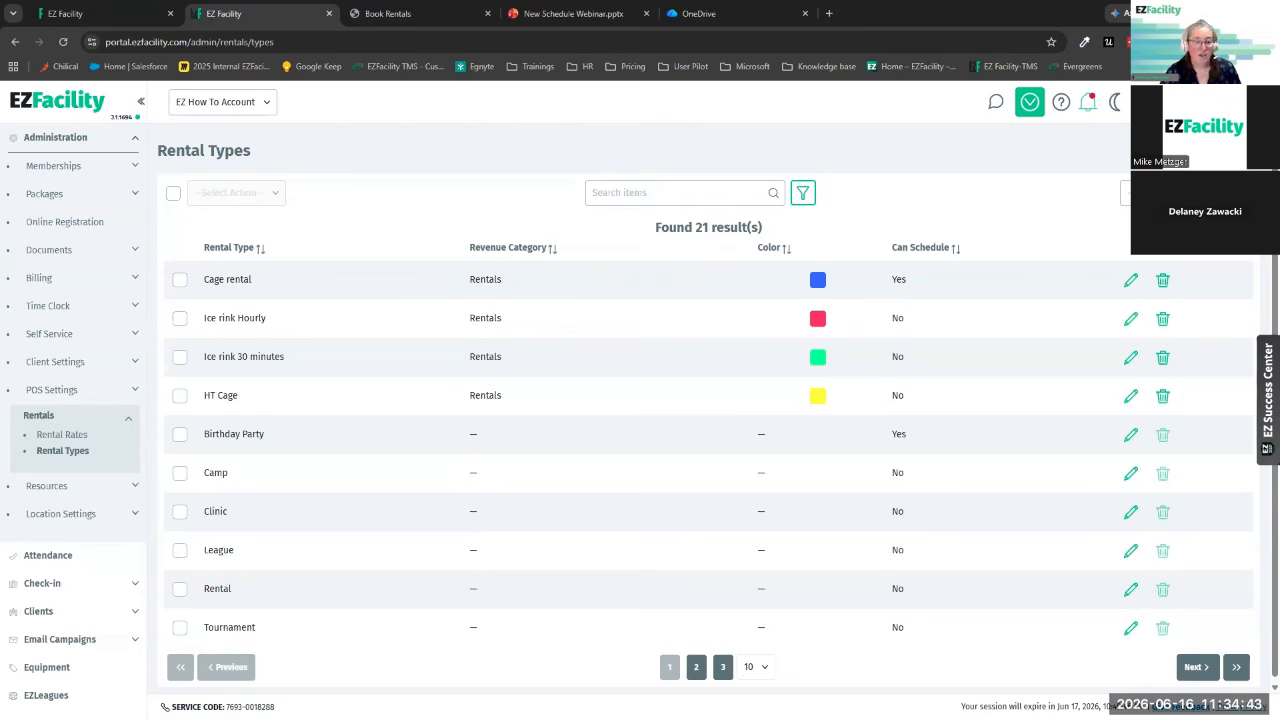
- Review the Field Rental - non members rate's Pricing and Billing tabs without changing anything
{"action": "left_click", "coordinate": [45, 435]}
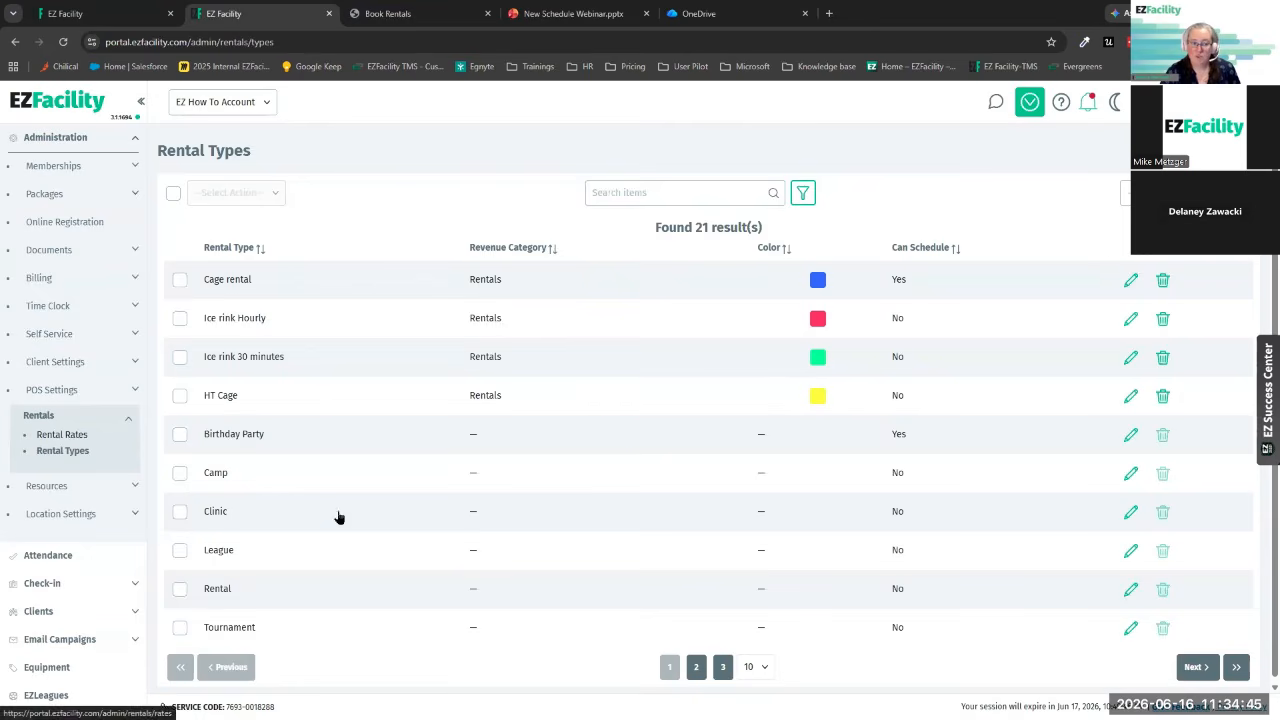
{"action": "left_click", "coordinate": [1162, 280]}
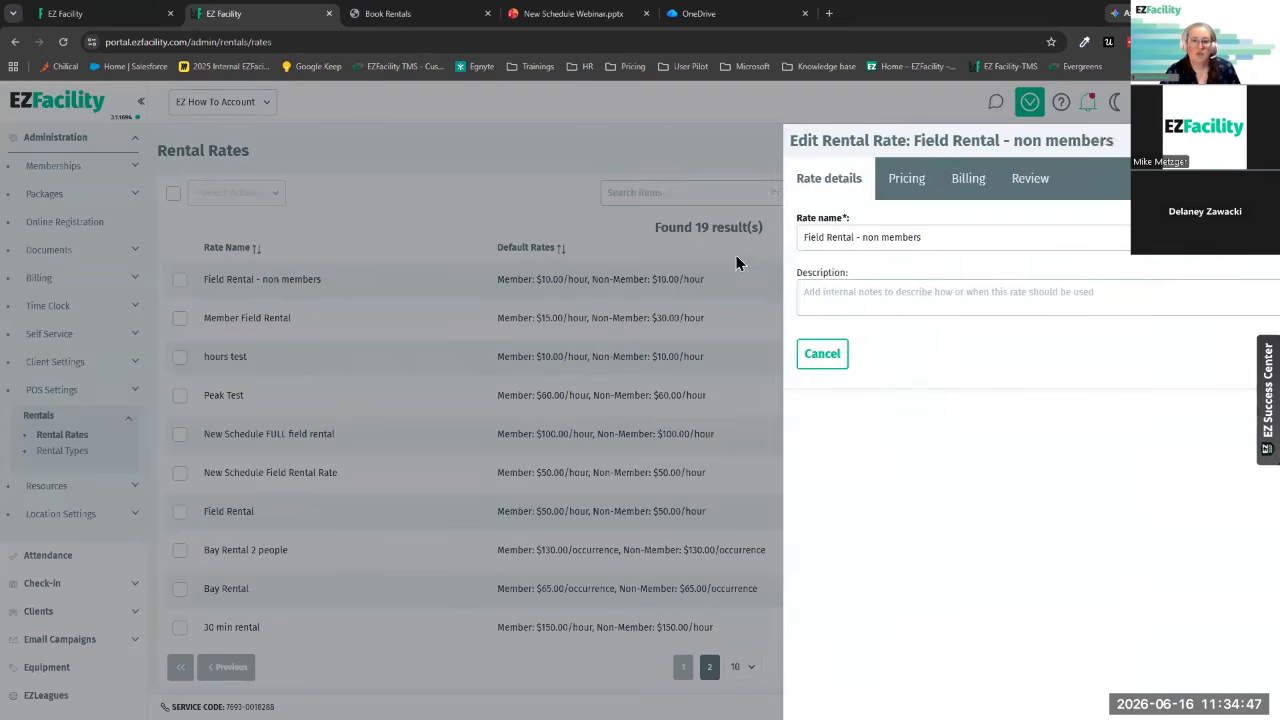
{"action": "left_click", "coordinate": [783, 190]}
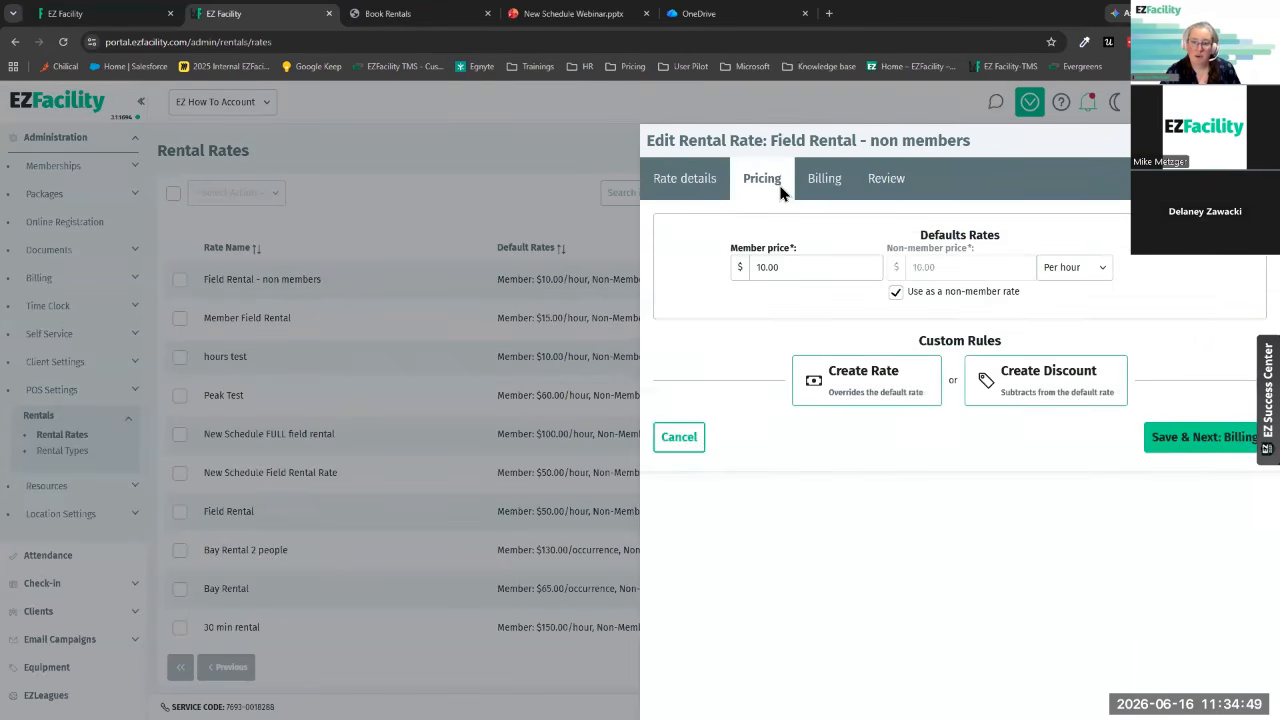
{"action": "left_click", "coordinate": [812, 186]}
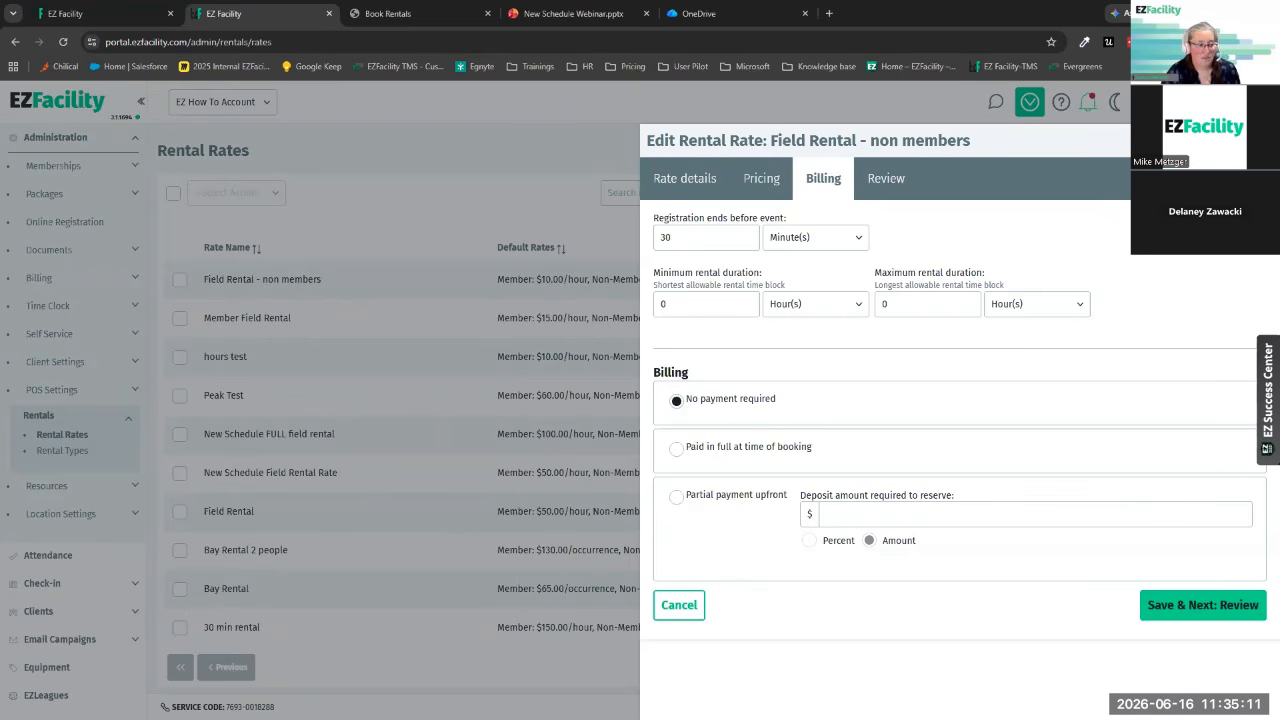
{"action": "left_click", "coordinate": [488, 430]}
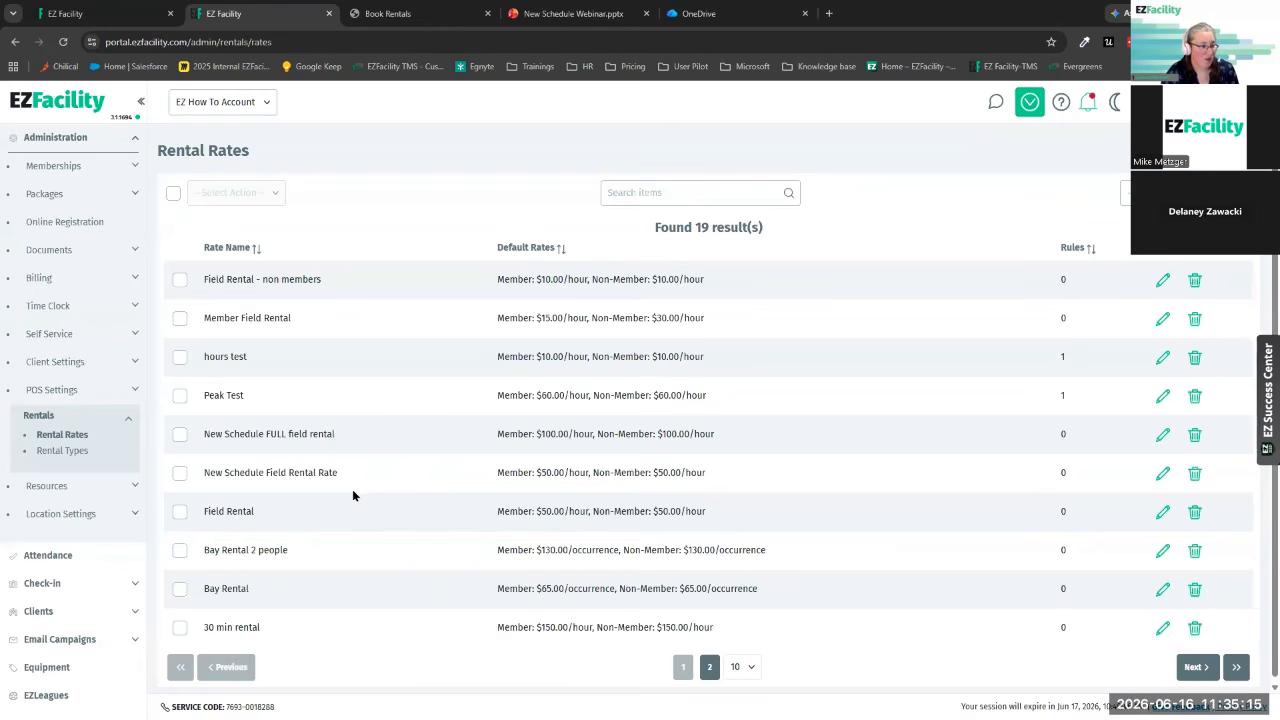
{"action": "scroll", "coordinate": [108, 457], "scroll_direction": "down", "scroll_amount": 3}
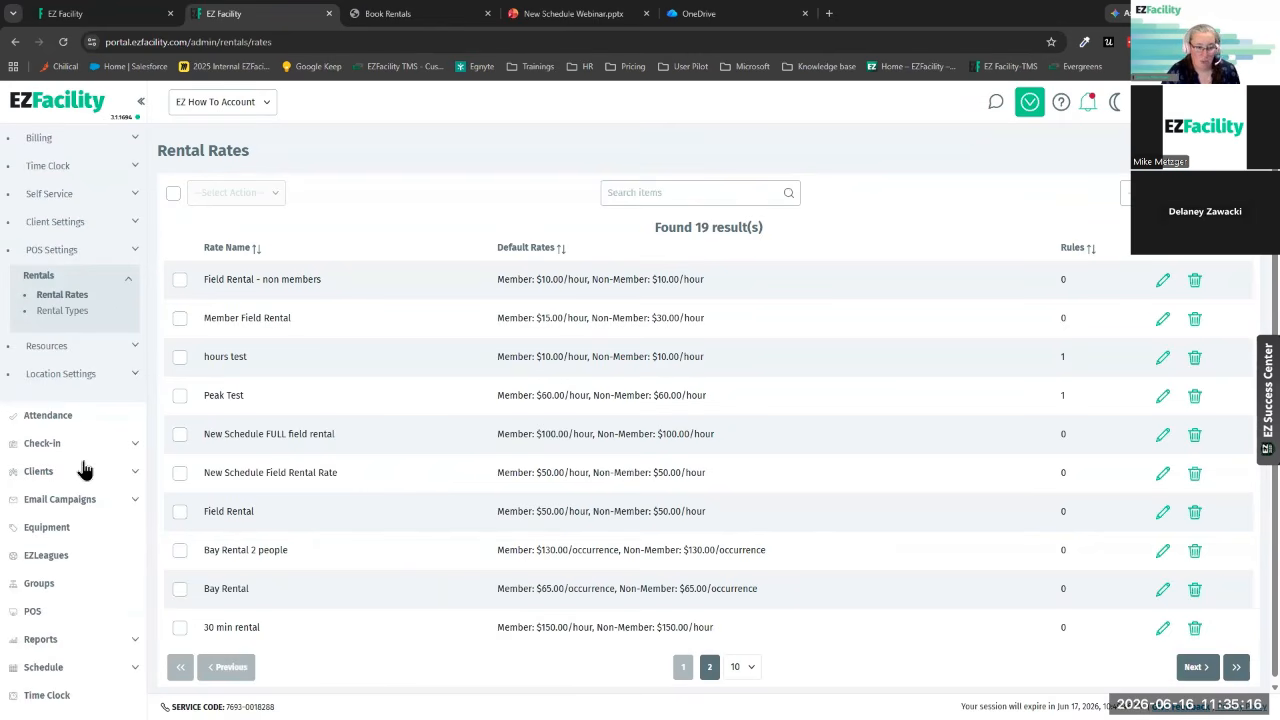
- In the new resource schedule, start a 6 PM reservation with Full Turf and Turf 1–4 as venues
{"action": "left_click", "coordinate": [85, 670]}
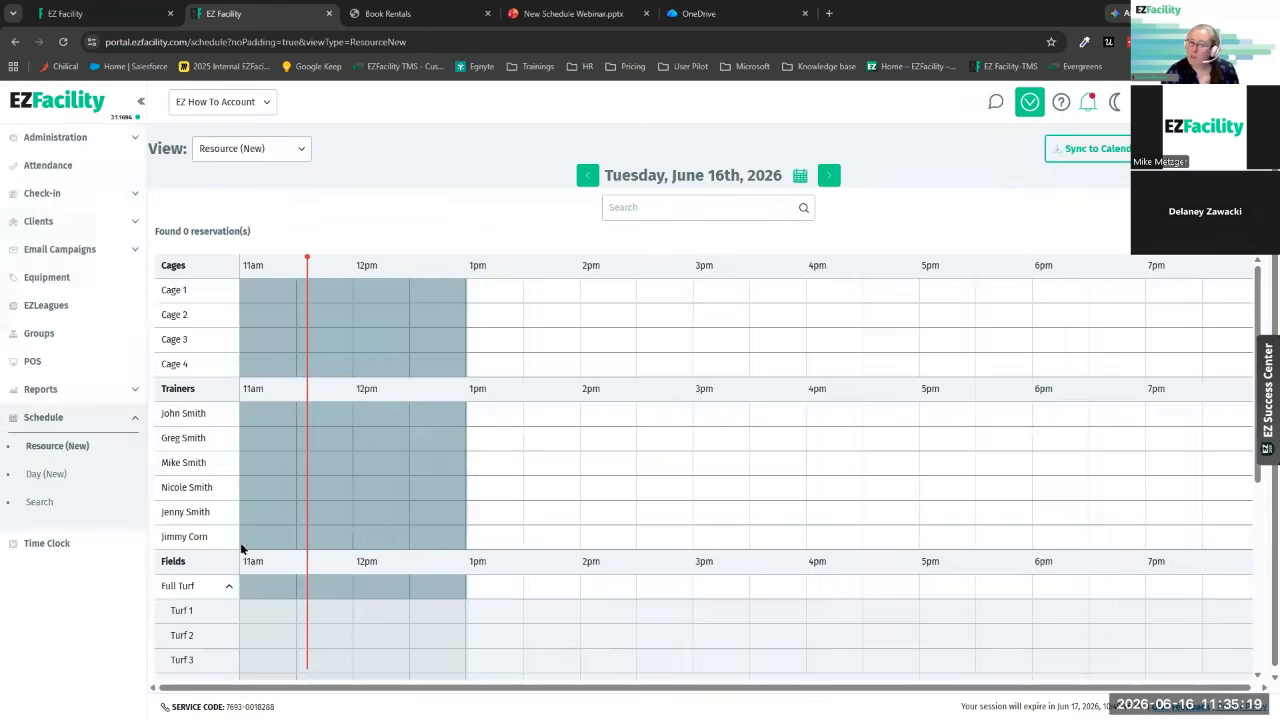
{"action": "scroll", "coordinate": [534, 517], "scroll_direction": "down", "scroll_amount": 3}
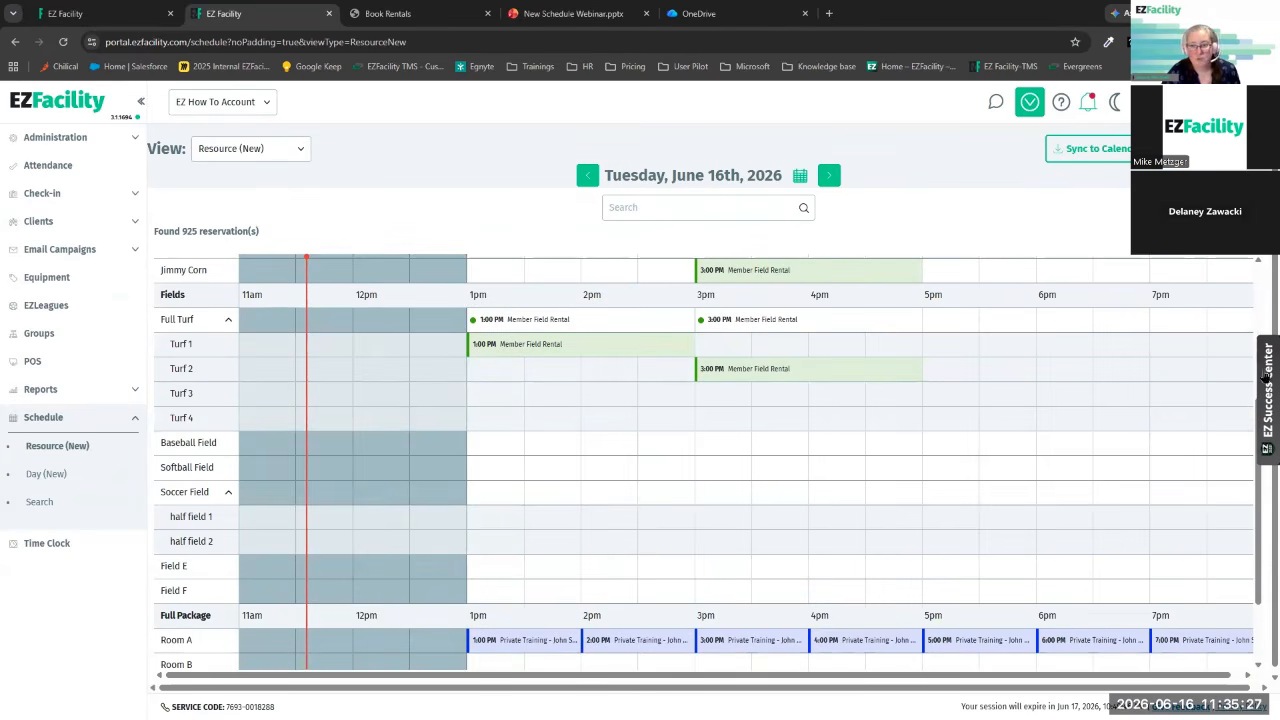
{"action": "left_click", "coordinate": [1055, 325]}
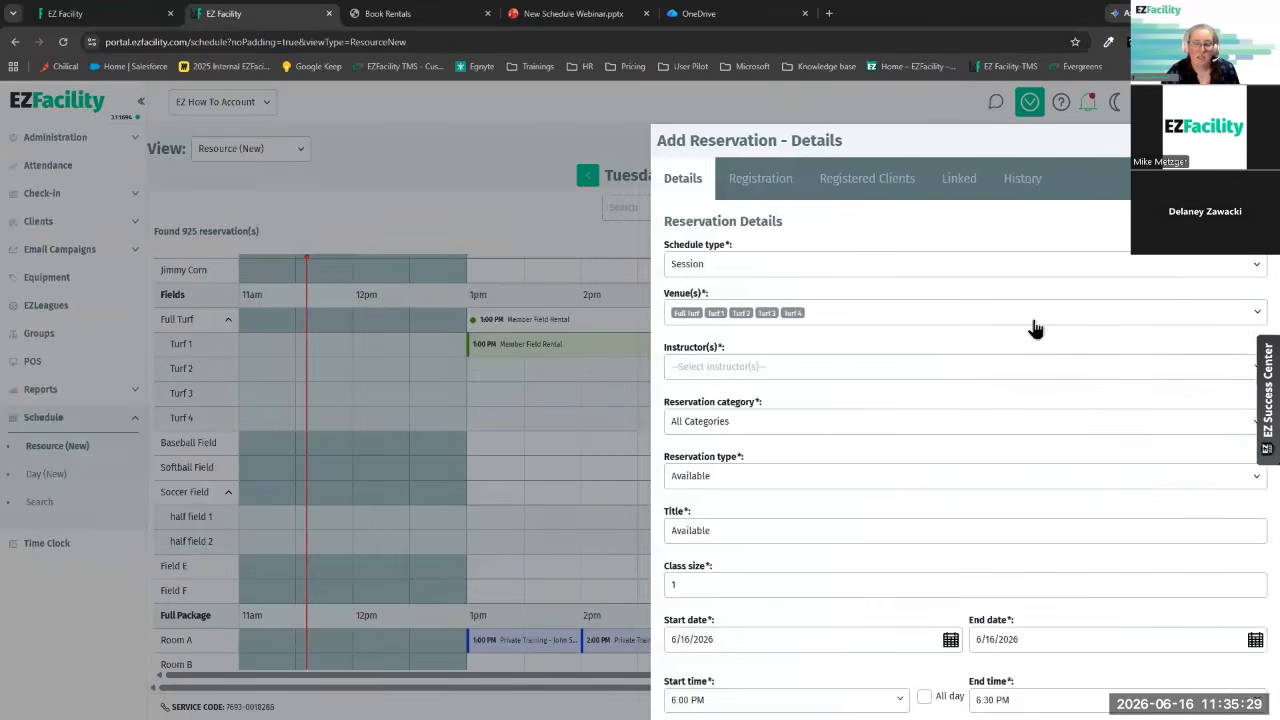
{"action": "left_click", "coordinate": [944, 322]}
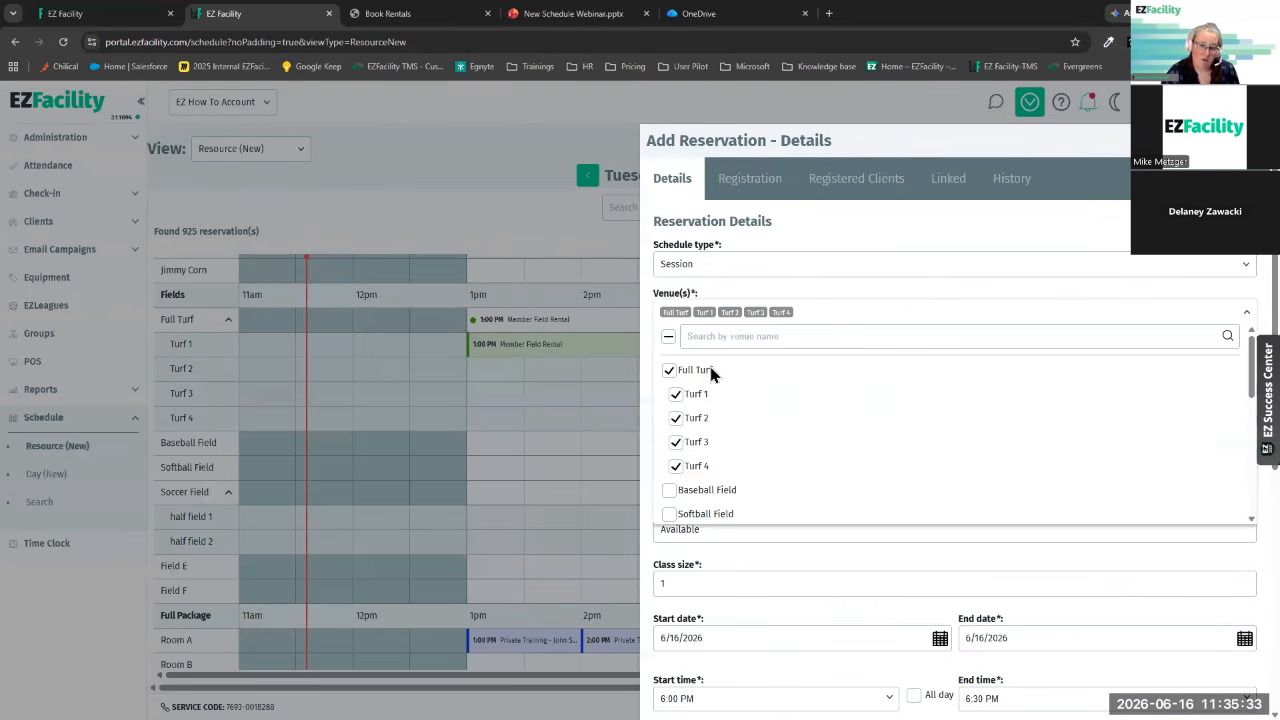
{"action": "left_click", "coordinate": [829, 310]}
{"action": "scroll", "coordinate": [867, 393], "scroll_direction": "down", "scroll_amount": 1}
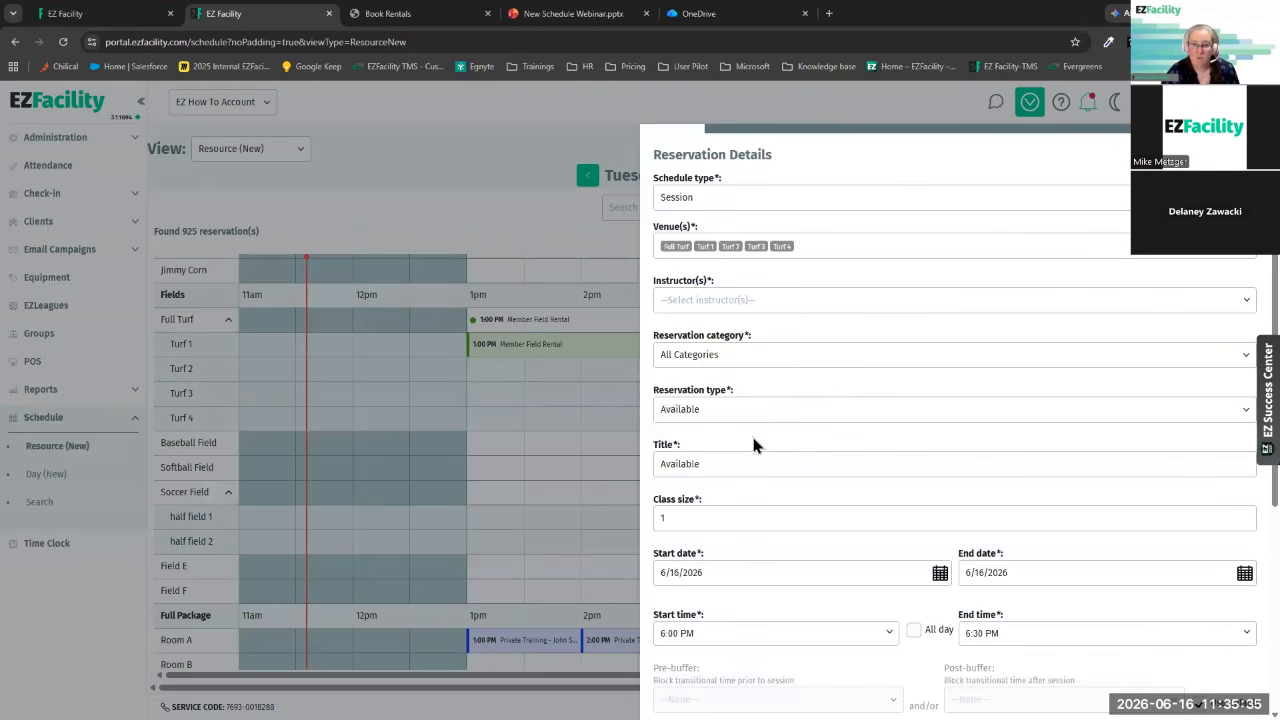
- Make it a Rental of type Member Field Rental ending at 7:00 PM
{"action": "left_click", "coordinate": [765, 414]}
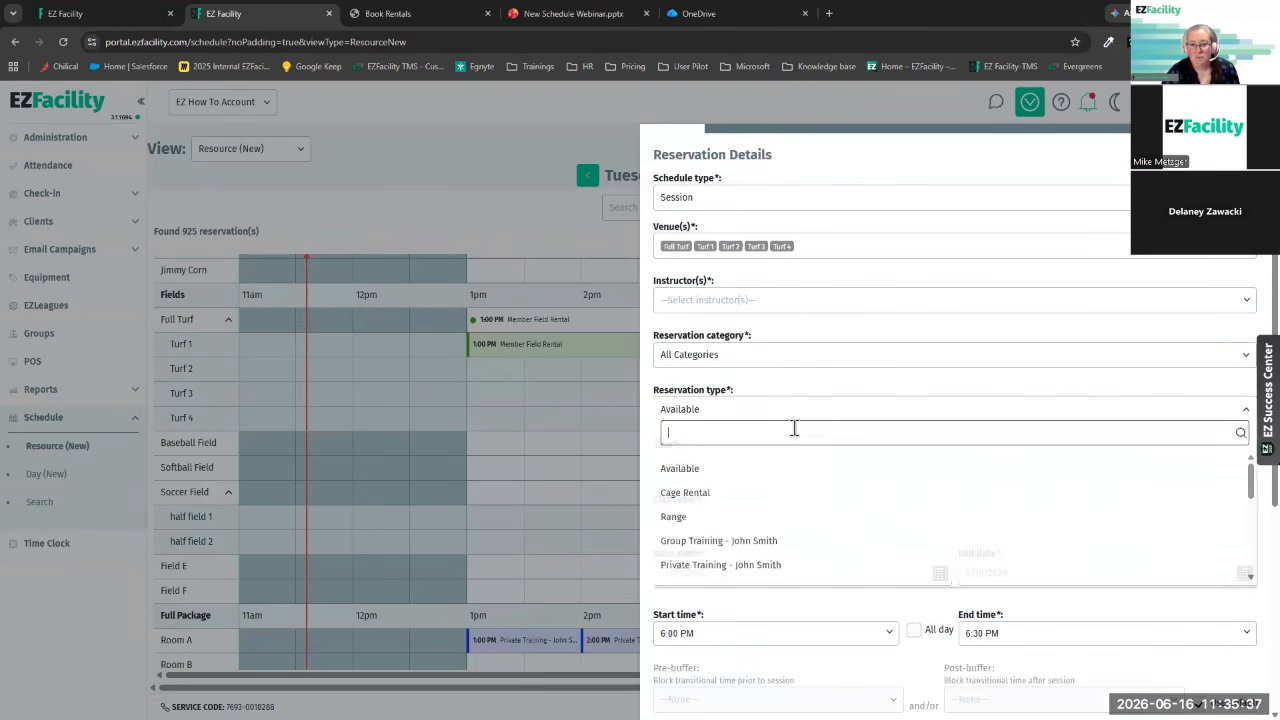
{"action": "scroll", "coordinate": [791, 480], "scroll_direction": "down", "scroll_amount": 5}
{"action": "scroll", "coordinate": [795, 503], "scroll_direction": "down", "scroll_amount": 2}
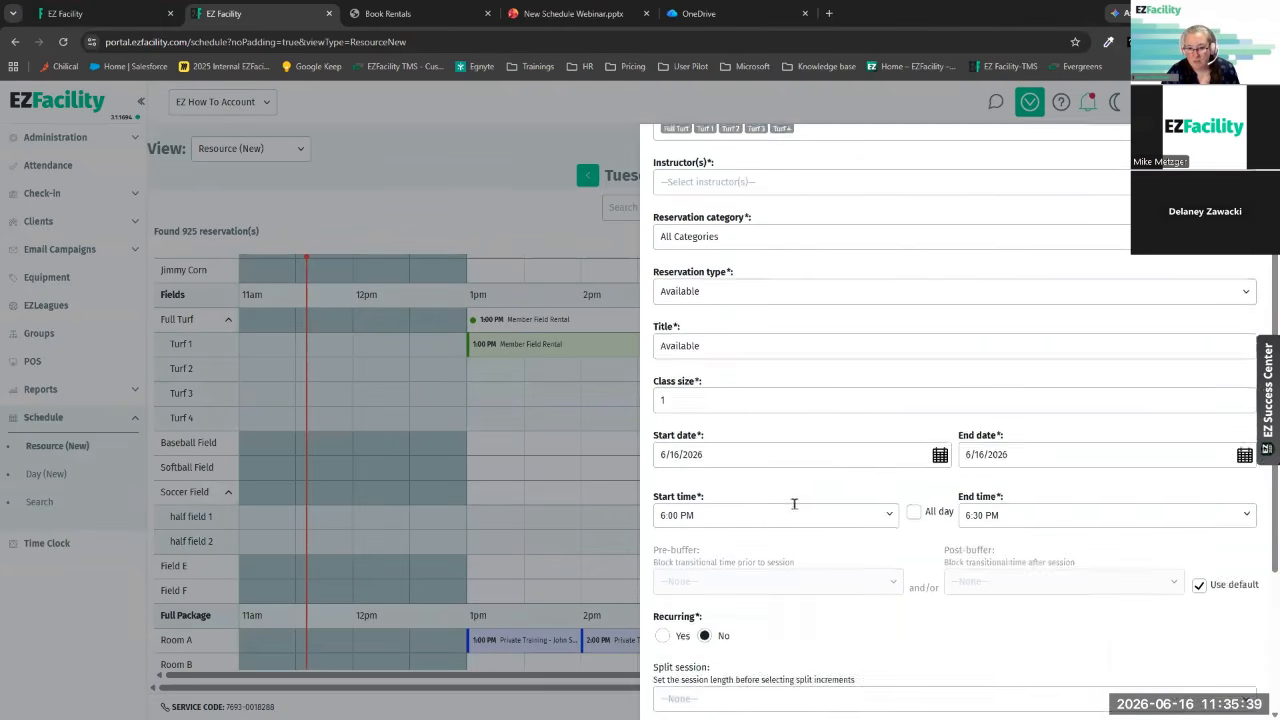
{"action": "scroll", "coordinate": [785, 495], "scroll_direction": "up", "scroll_amount": 3}
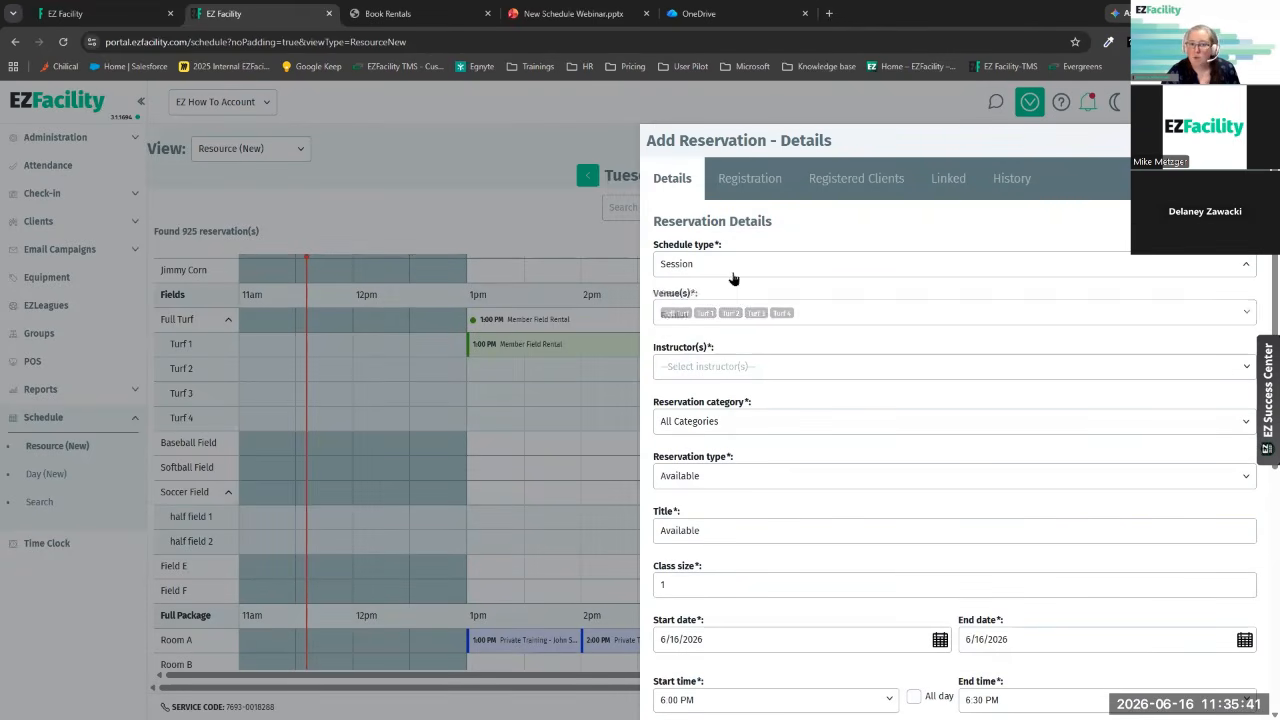
{"action": "left_click", "coordinate": [735, 266]}
{"action": "left_click", "coordinate": [737, 316]}
{"action": "scroll", "coordinate": [790, 378], "scroll_direction": "down", "scroll_amount": 1}
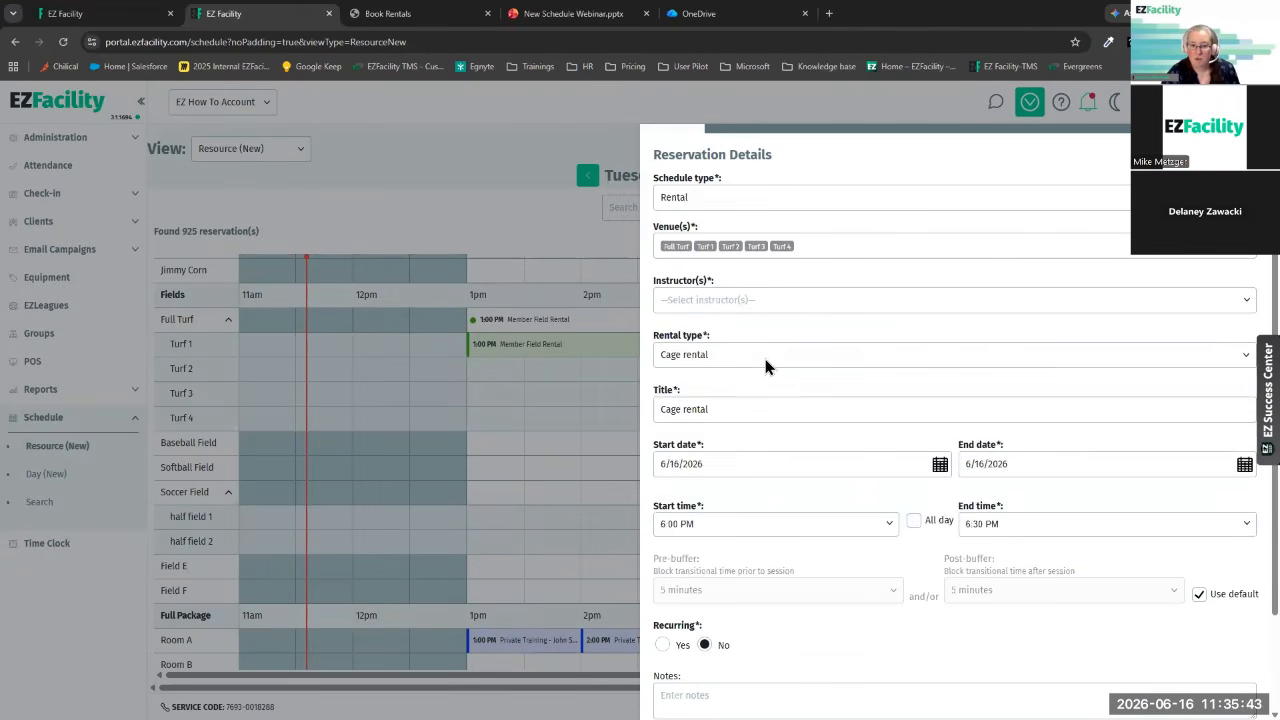
{"action": "left_click", "coordinate": [801, 358]}
{"action": "scroll", "coordinate": [760, 454], "scroll_direction": "down", "scroll_amount": 2}
{"action": "left_click", "coordinate": [731, 454]}
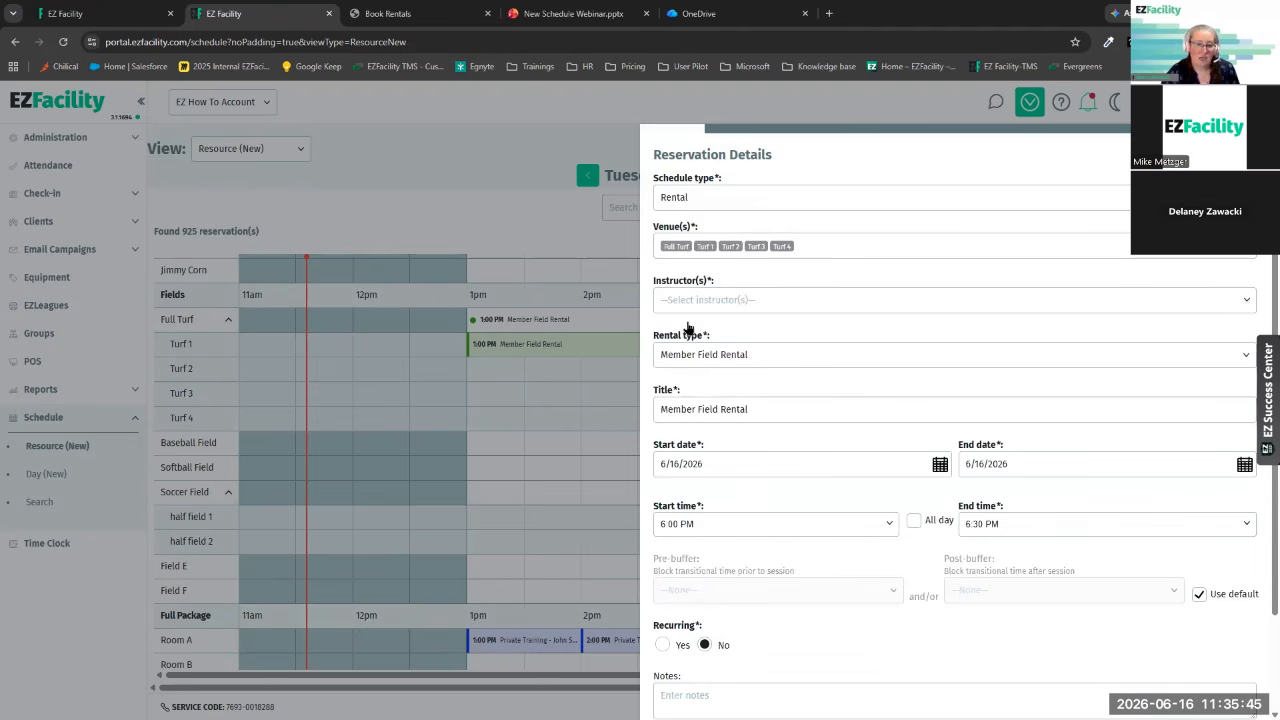
{"action": "scroll", "coordinate": [868, 399], "scroll_direction": "down", "scroll_amount": 1}
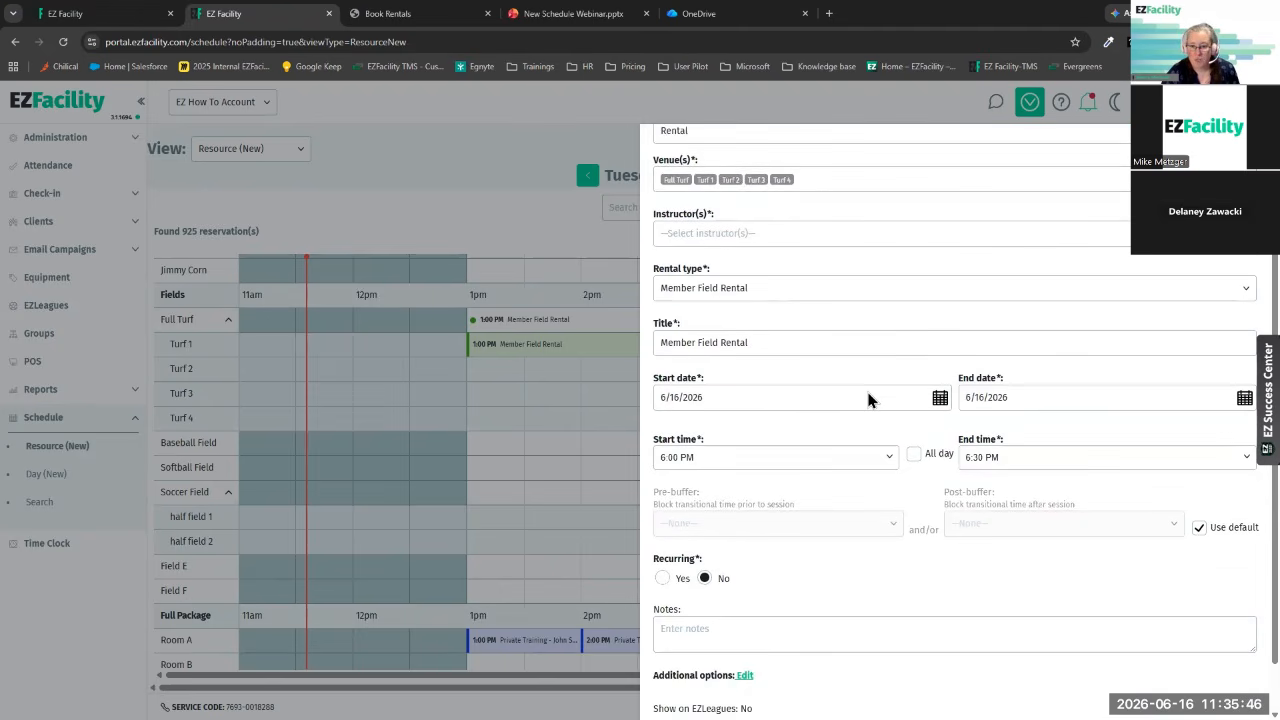
{"action": "left_click", "coordinate": [1146, 458]}
{"action": "left_click", "coordinate": [1137, 511]}
{"action": "scroll", "coordinate": [770, 385], "scroll_direction": "down", "scroll_amount": 1}
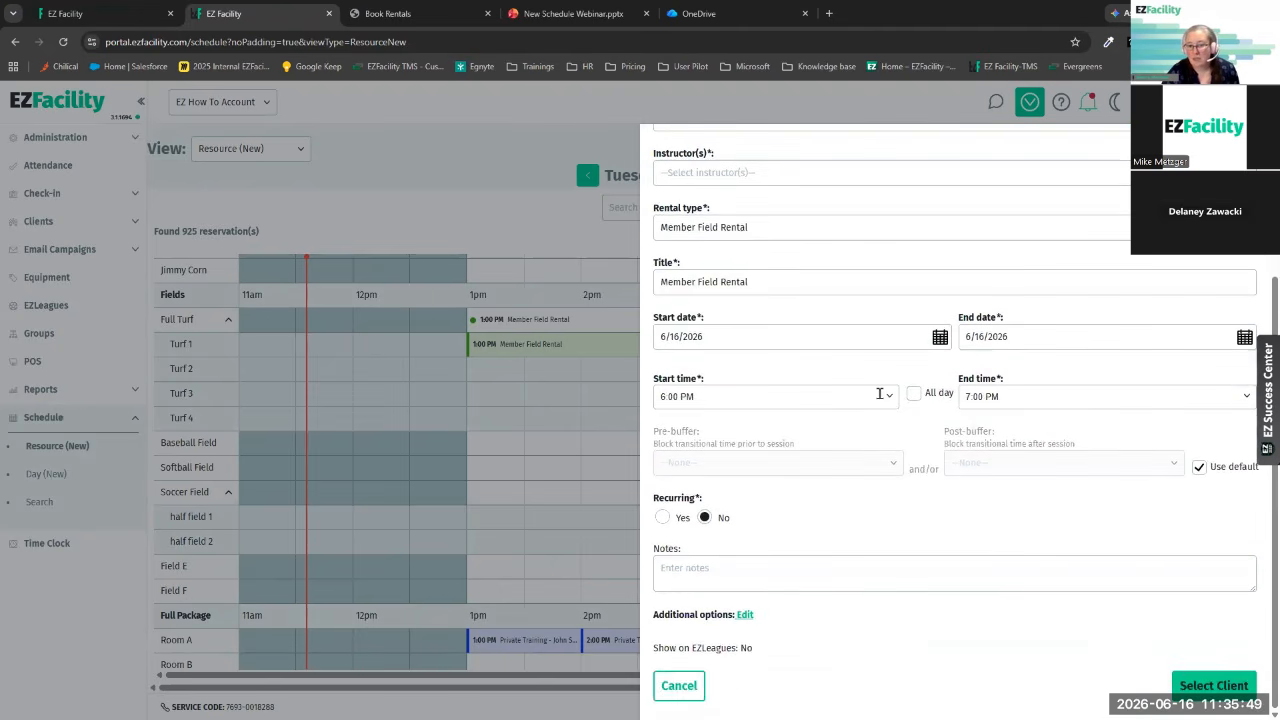
- Select the client to bill, choose No Charge, and book the rental
{"action": "left_click", "coordinate": [1214, 686]}
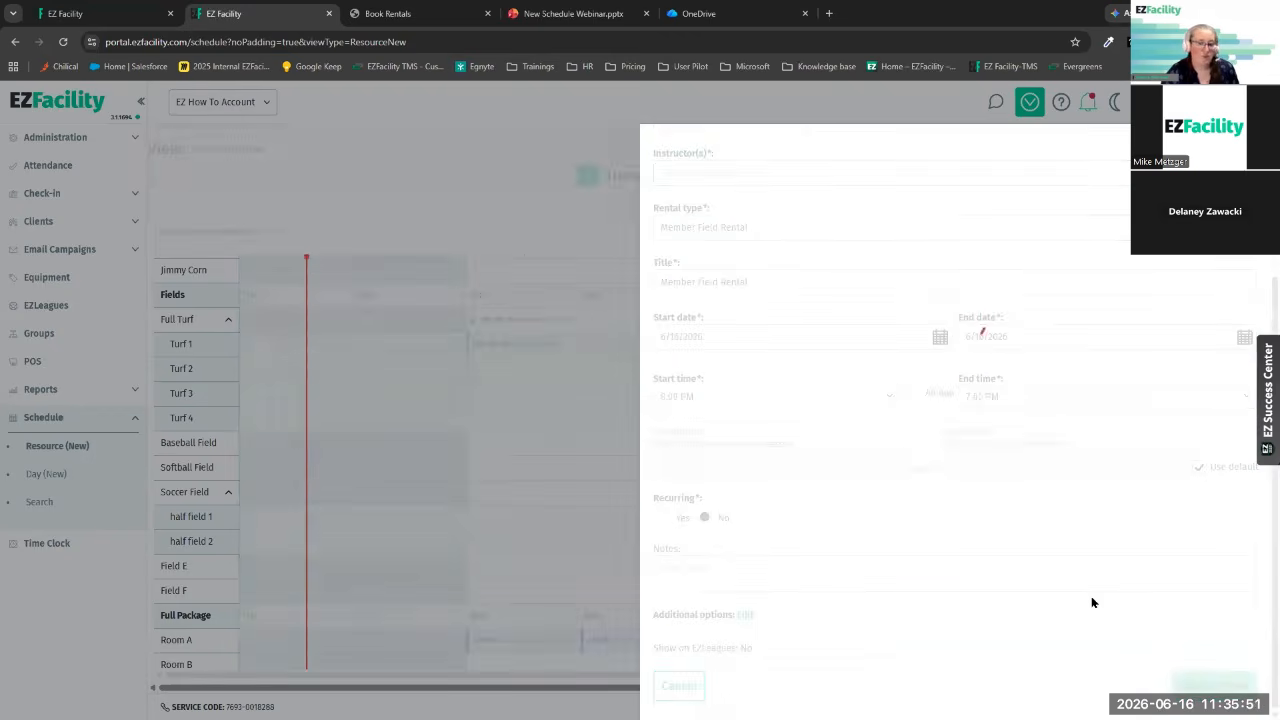
{"action": "left_click", "coordinate": [678, 376]}
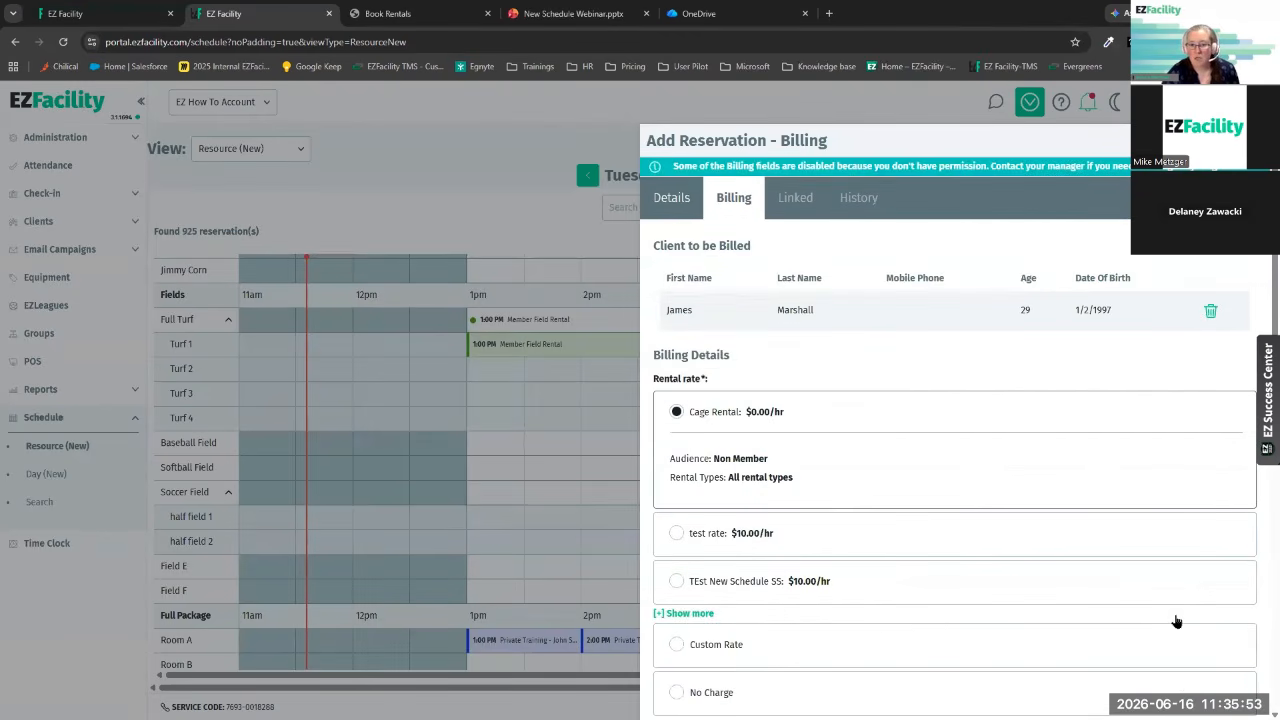
{"action": "scroll", "coordinate": [694, 449], "scroll_direction": "down", "scroll_amount": 2}
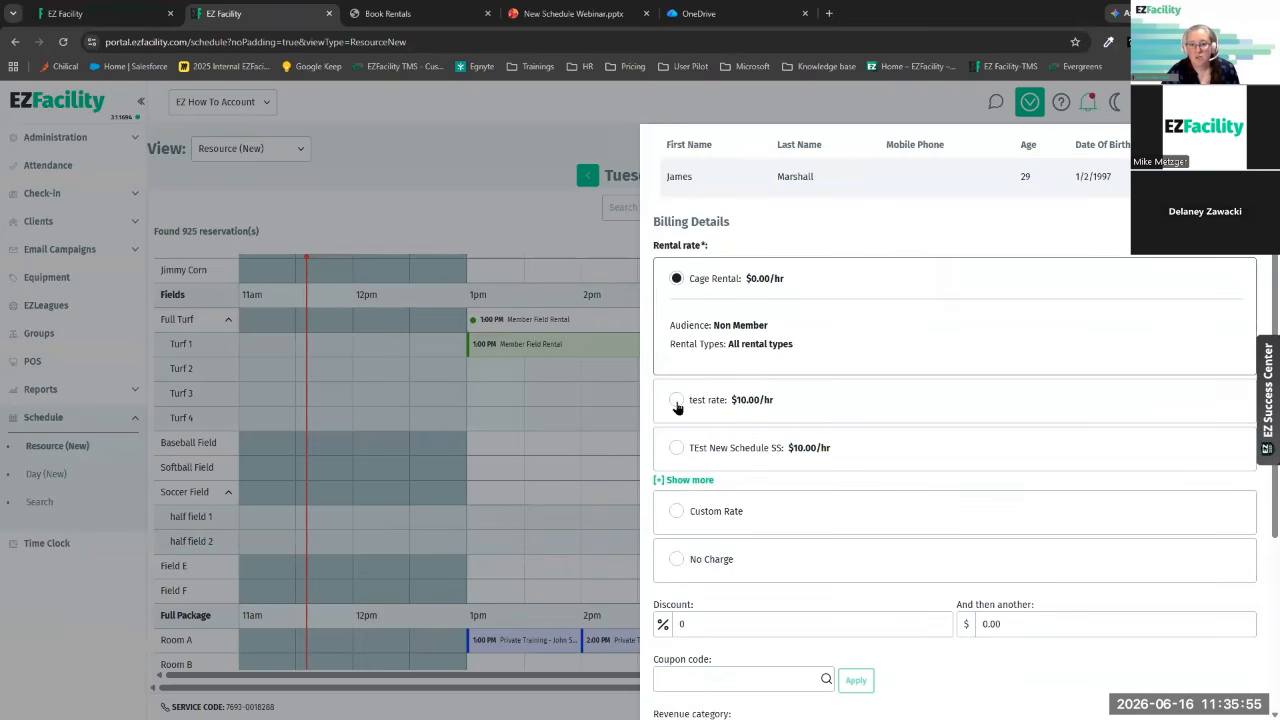
{"action": "left_click", "coordinate": [677, 559]}
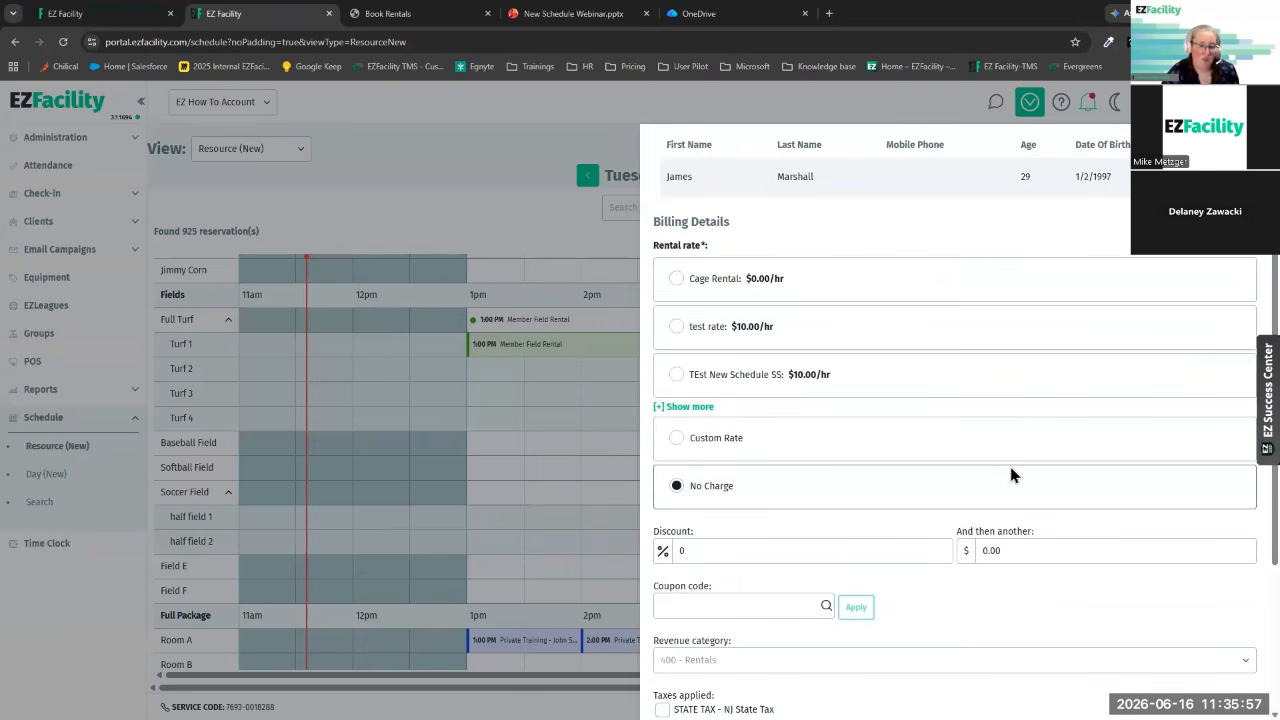
{"action": "scroll", "coordinate": [1008, 475], "scroll_direction": "down", "scroll_amount": 3}
{"action": "left_click", "coordinate": [1216, 685]}
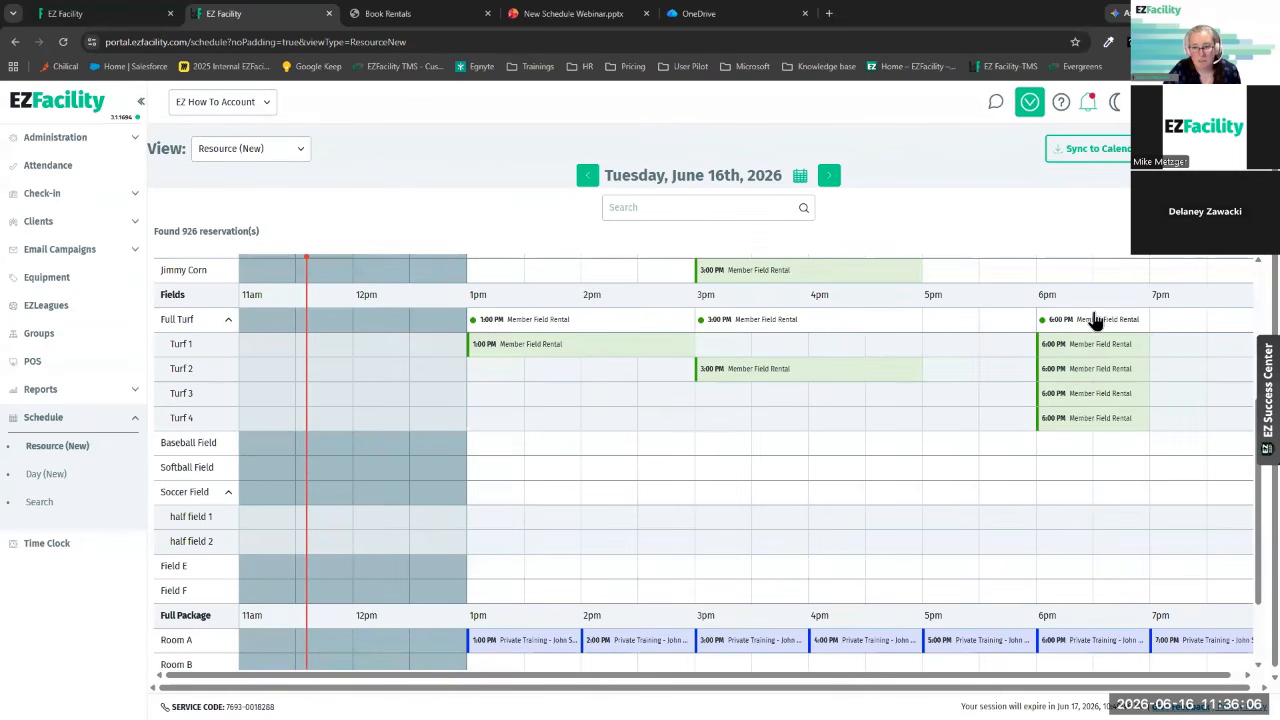
{"action": "left_click", "coordinate": [1095, 318]}
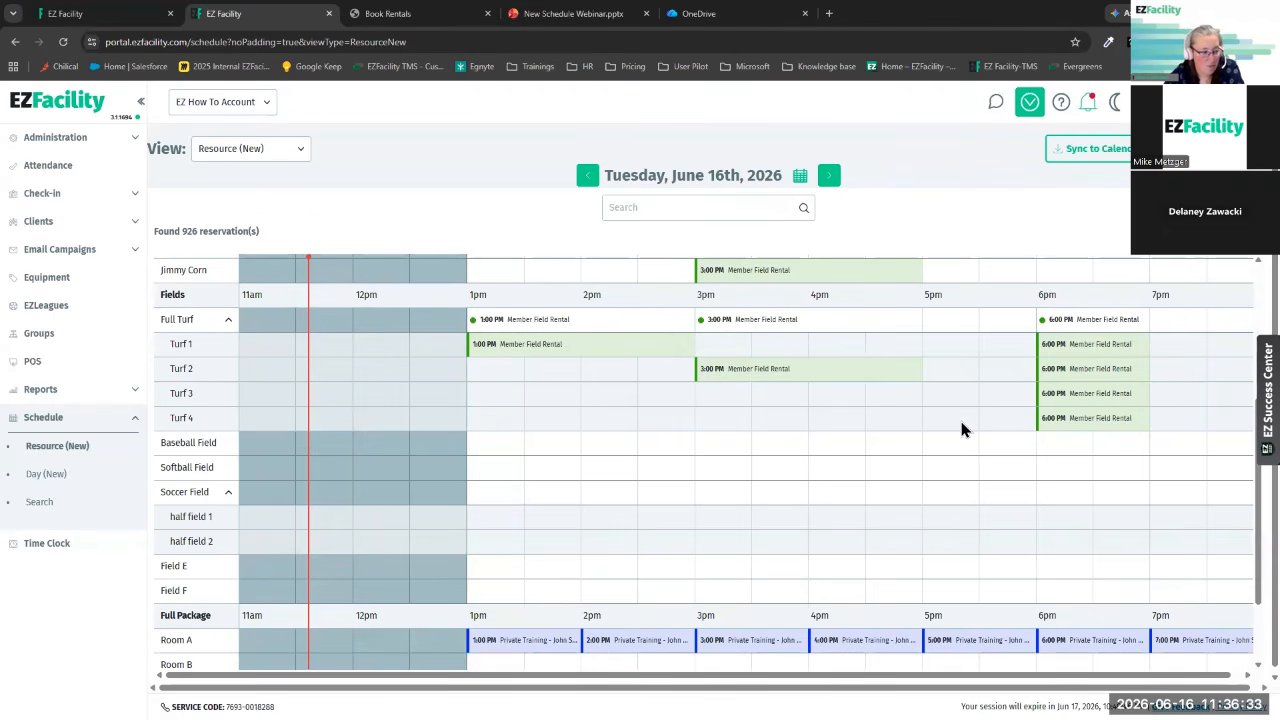
{"action": "scroll", "coordinate": [961, 430], "scroll_direction": "up", "scroll_amount": 1}
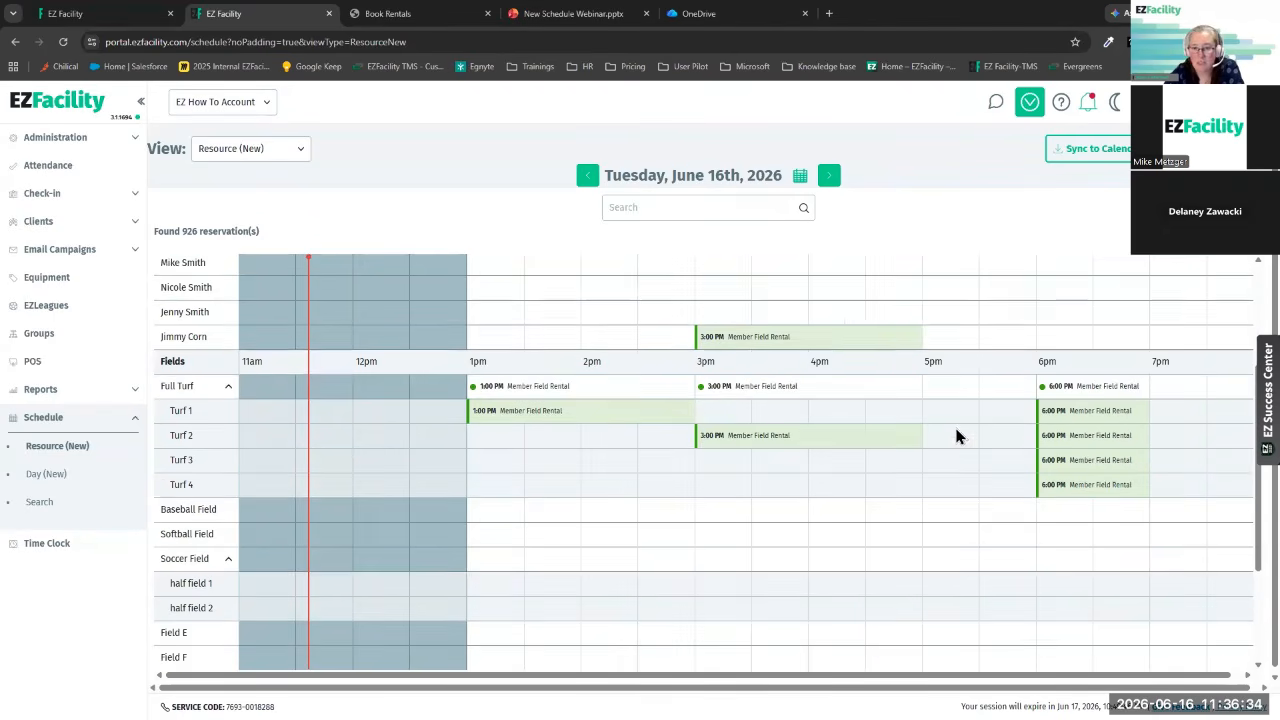
{"action": "left_click", "coordinate": [731, 438]}
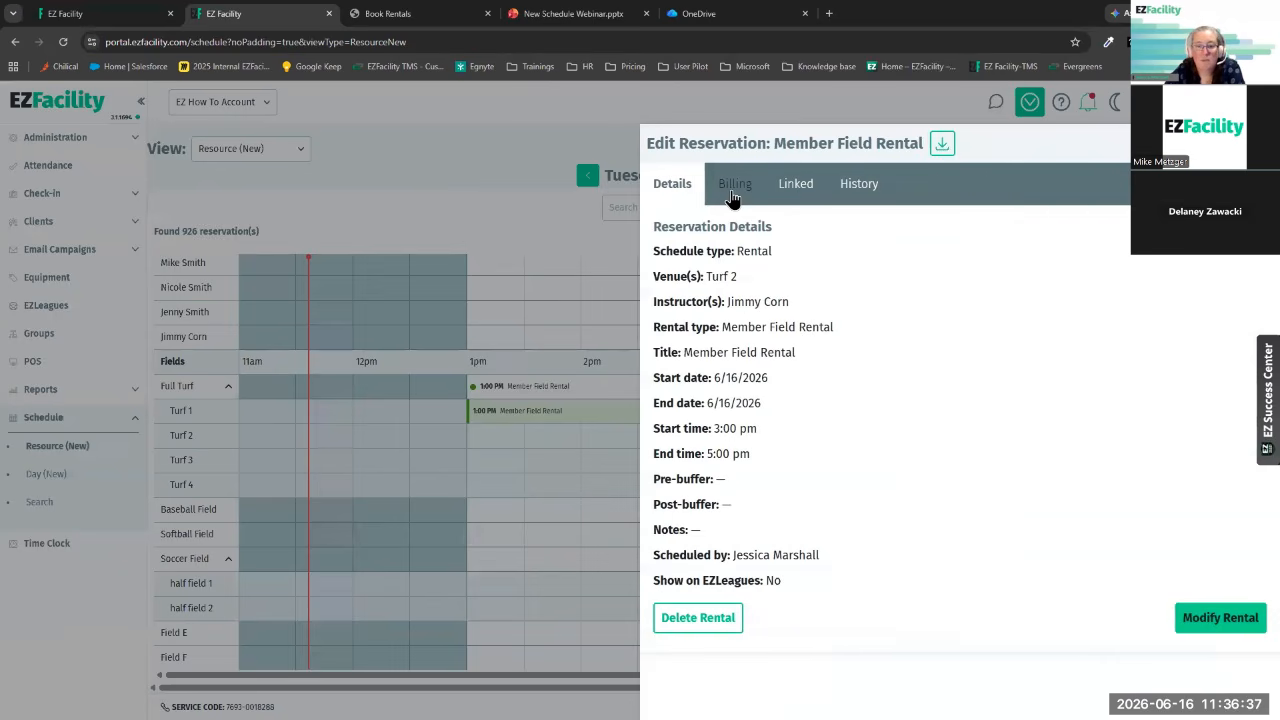
- Give the Turf 2 3:00 PM Member Field Rental a 15-minute pre-buffer and save it
{"action": "left_click", "coordinate": [1222, 628]}
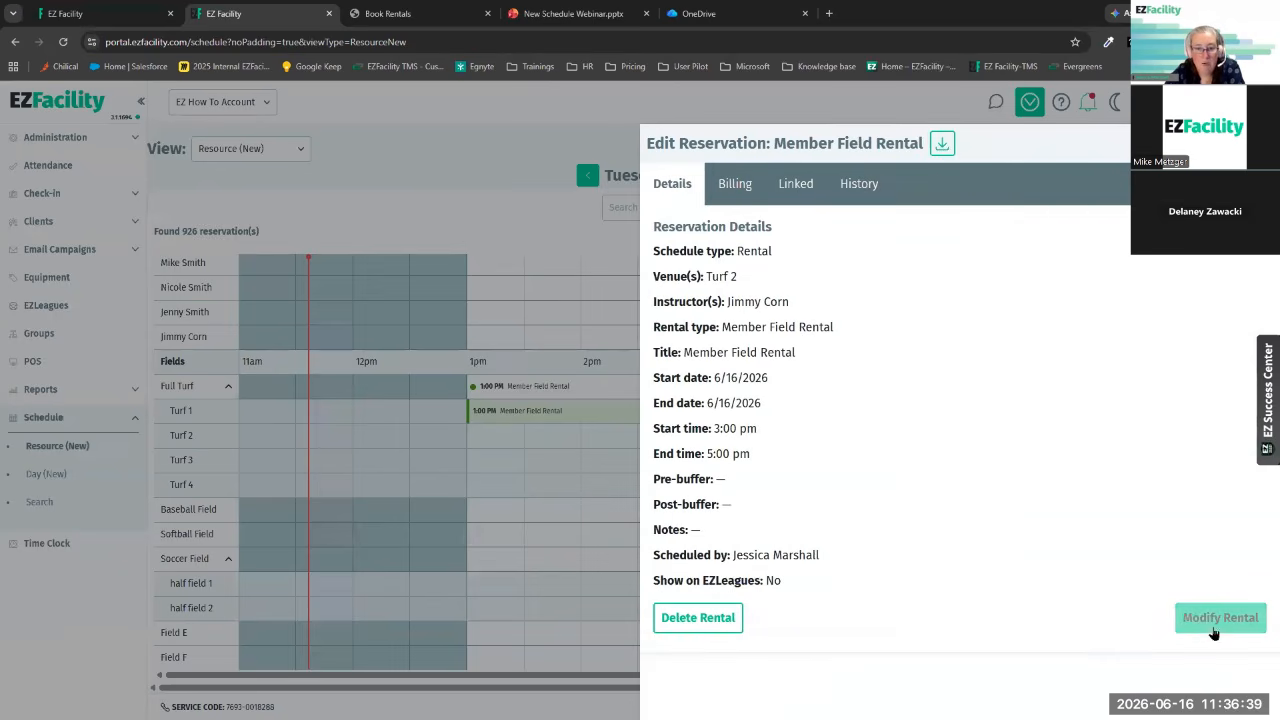
{"action": "scroll", "coordinate": [972, 455], "scroll_direction": "down", "scroll_amount": 3}
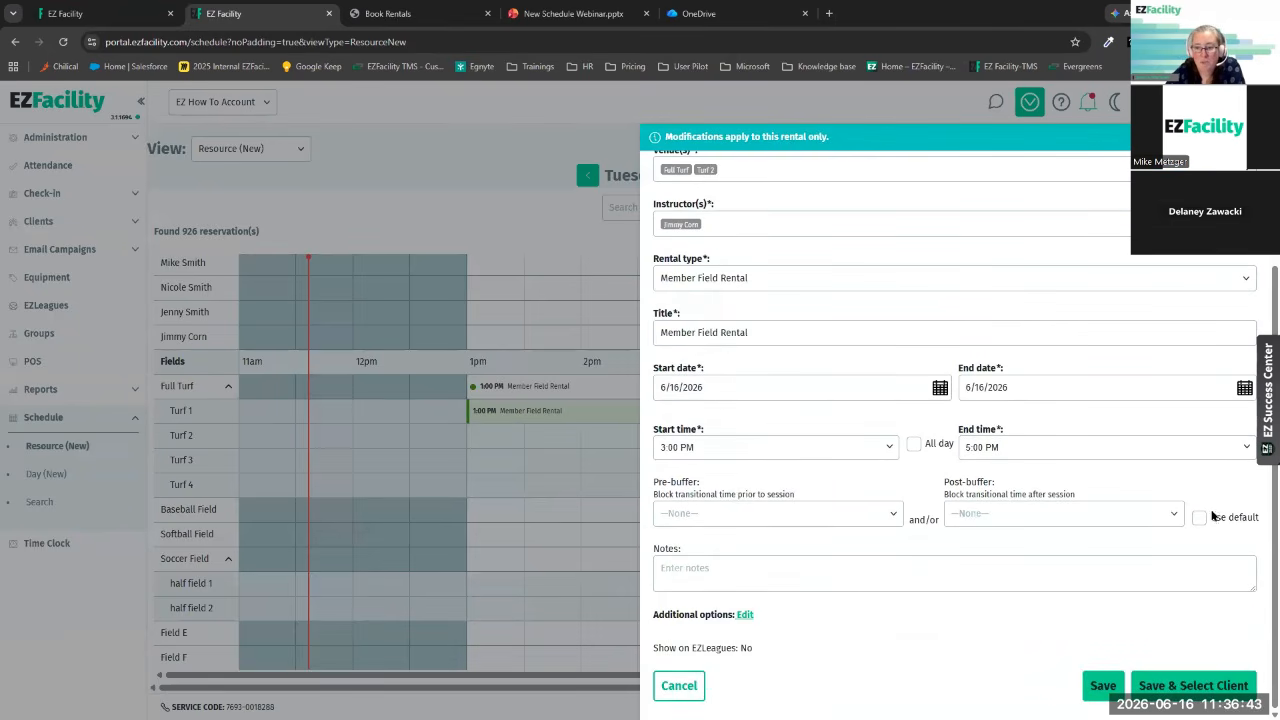
{"action": "left_click", "coordinate": [881, 515]}
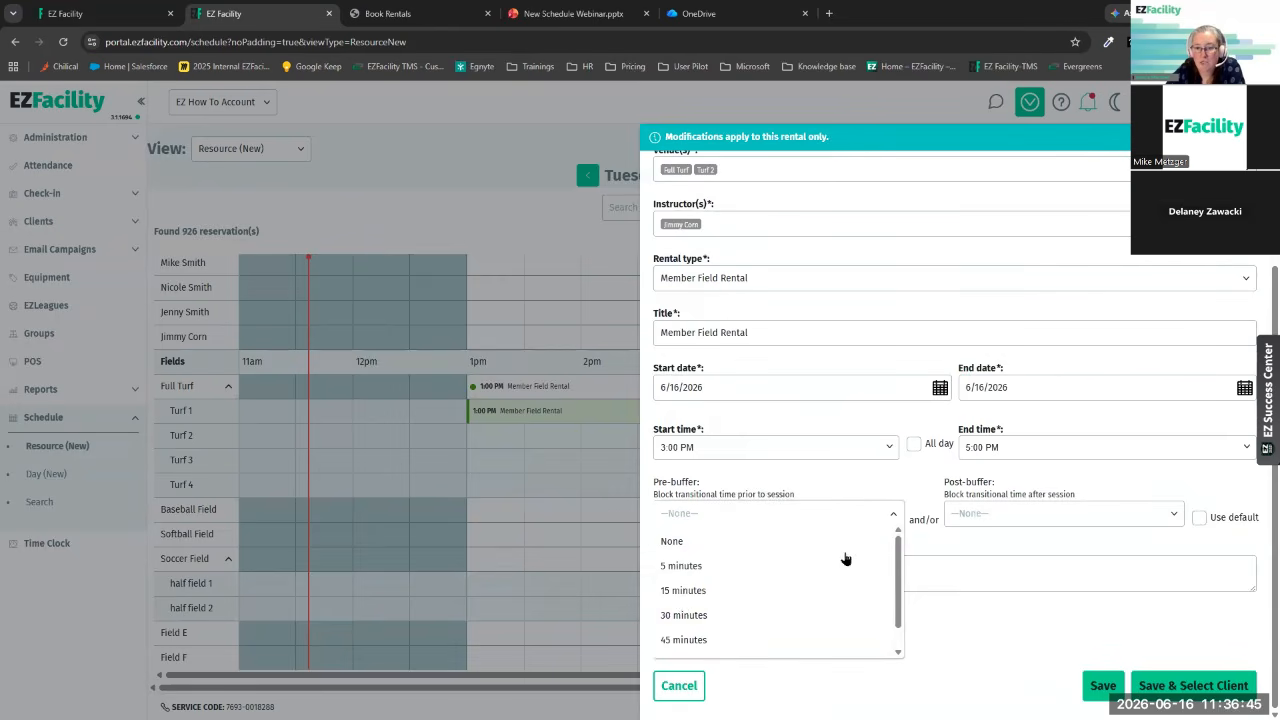
{"action": "left_click", "coordinate": [683, 592]}
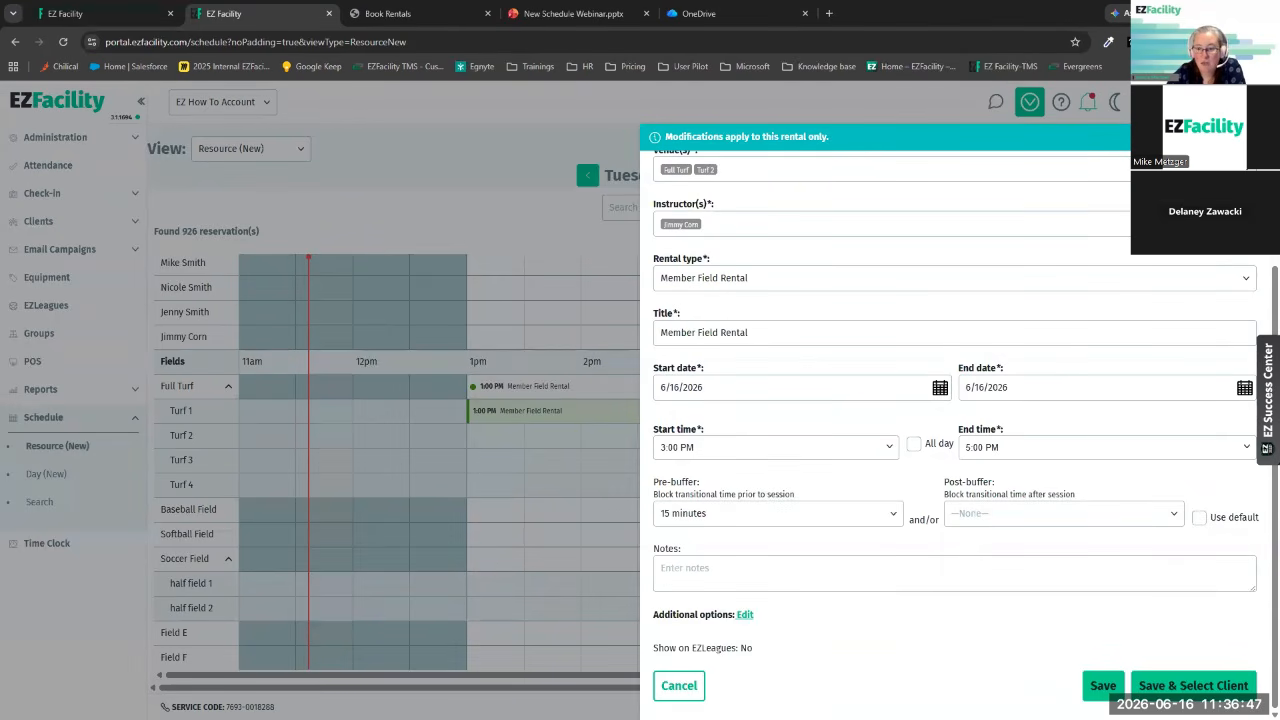
{"action": "left_click", "coordinate": [1100, 686]}
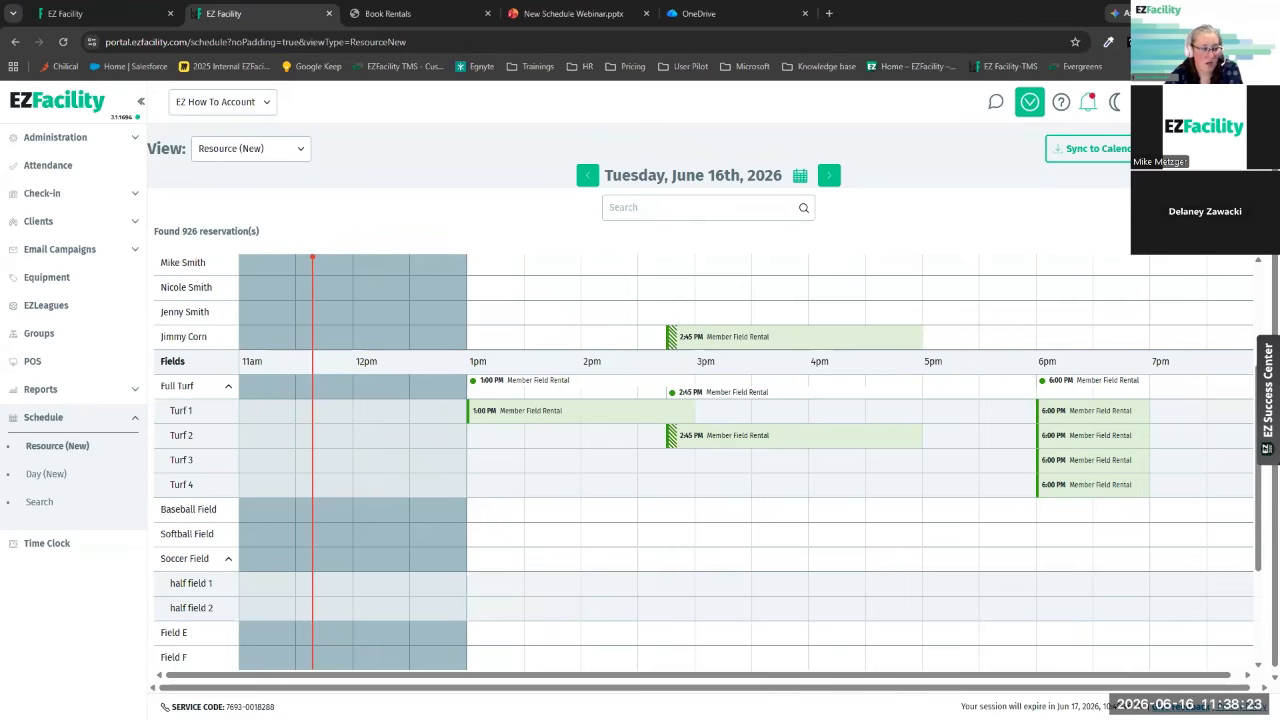
{"action": "scroll", "coordinate": [686, 603], "scroll_direction": "up", "scroll_amount": 2}
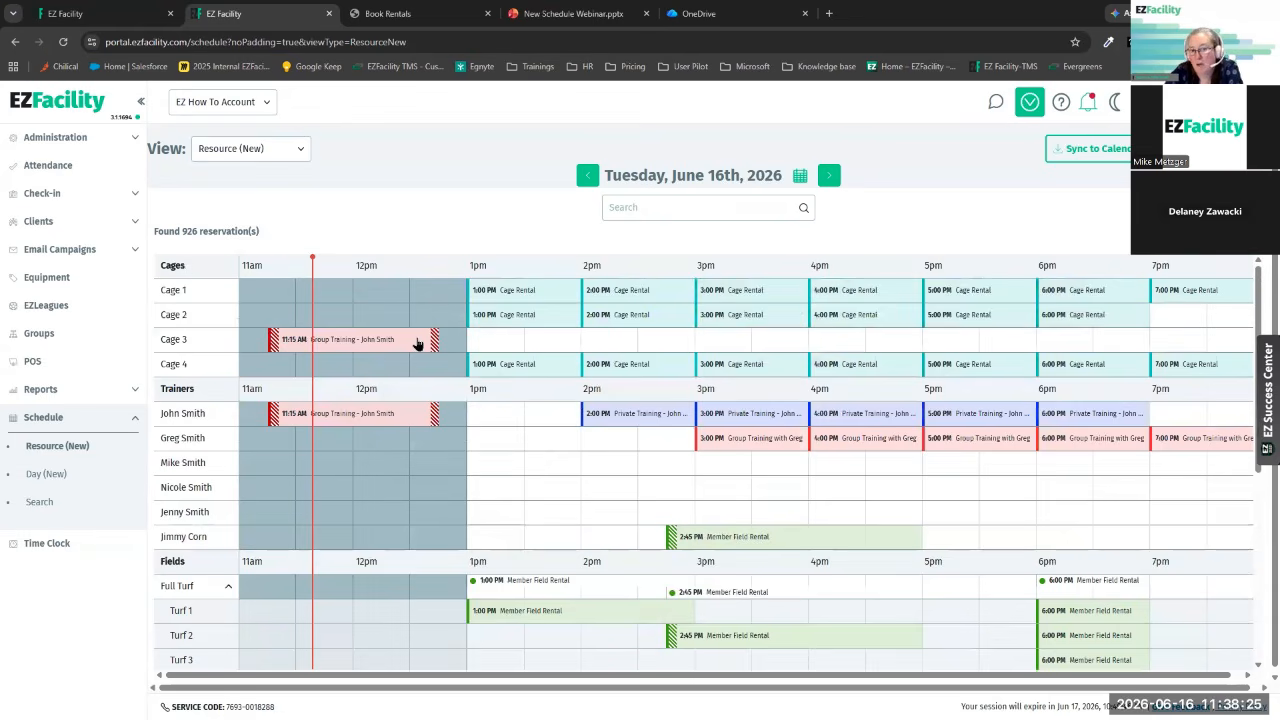
- Preview the Cage 1 1:00 PM rental, then switch to the other account's June 2026 month calendar
{"action": "left_click", "coordinate": [555, 292]}
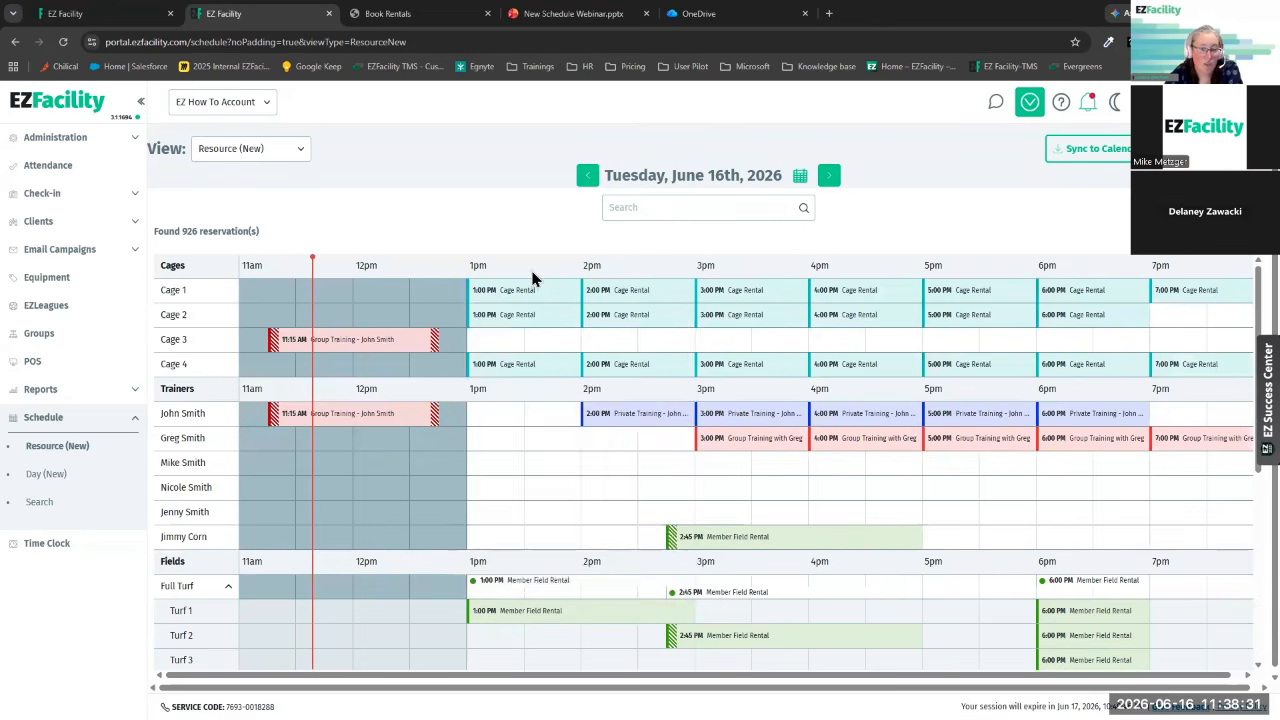
{"action": "mouse_move", "coordinate": [522, 295]}
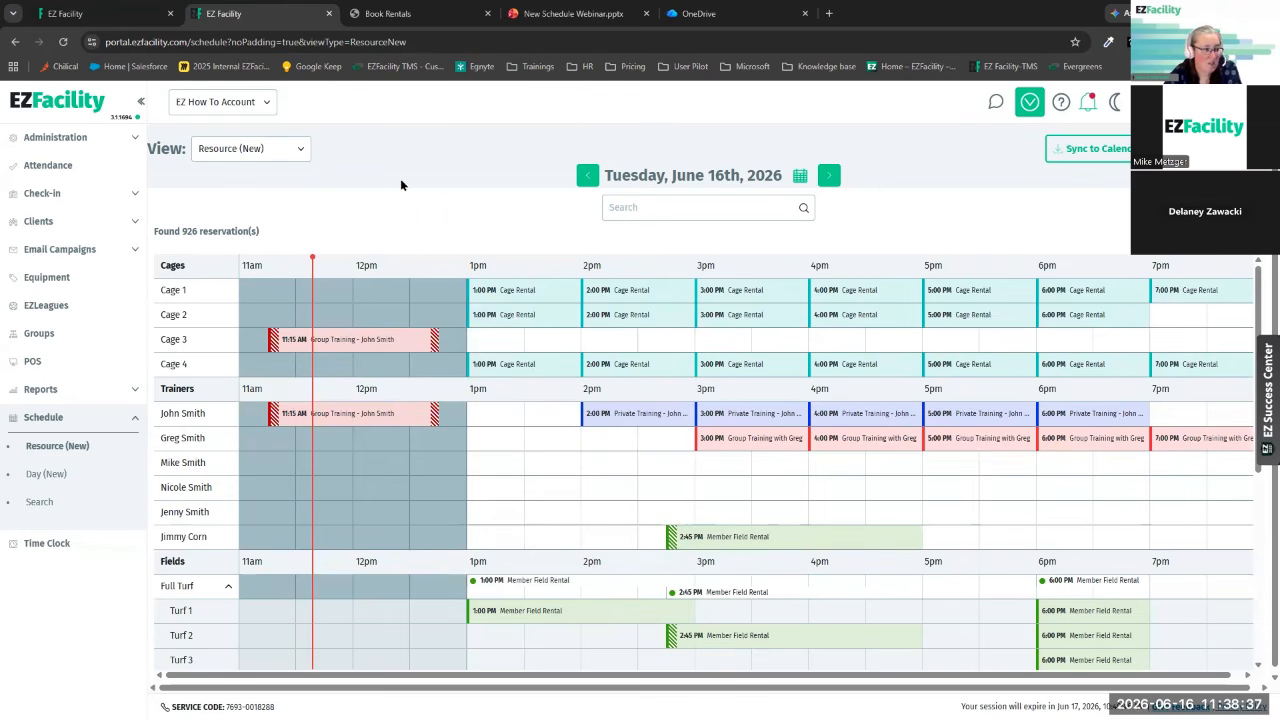
{"action": "left_click", "coordinate": [66, 13]}
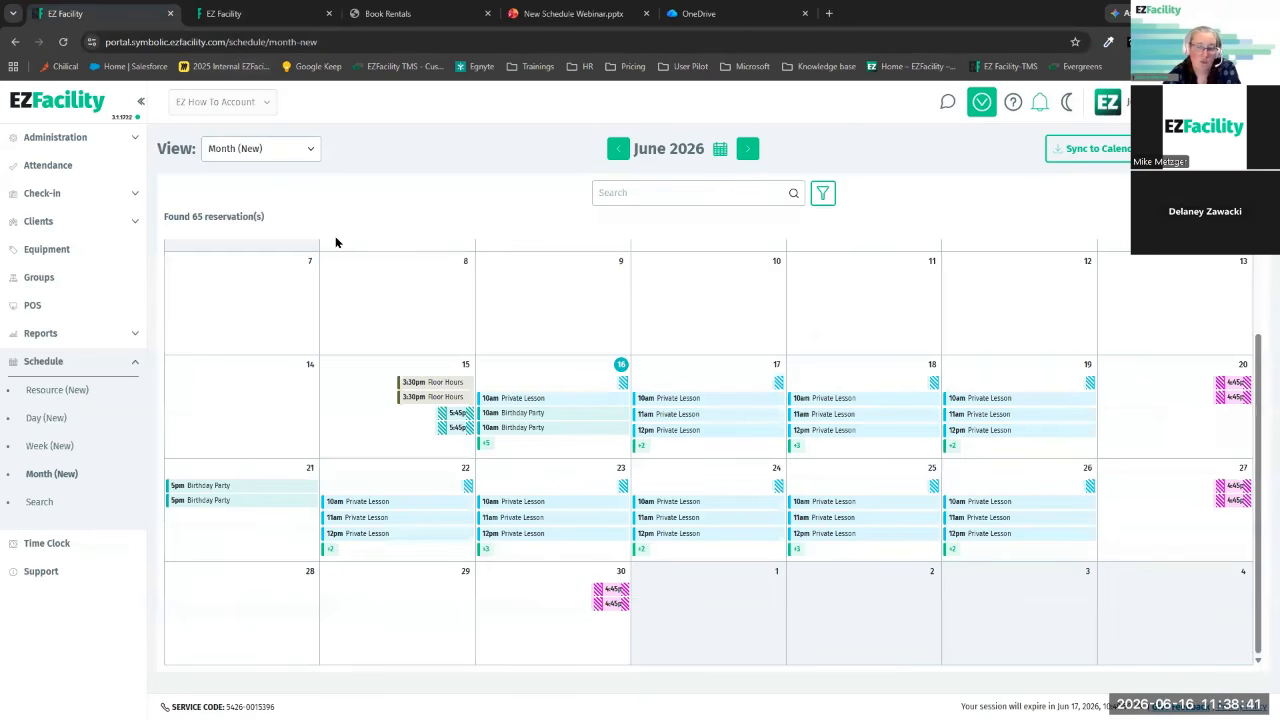
{"action": "left_click", "coordinate": [842, 400]}
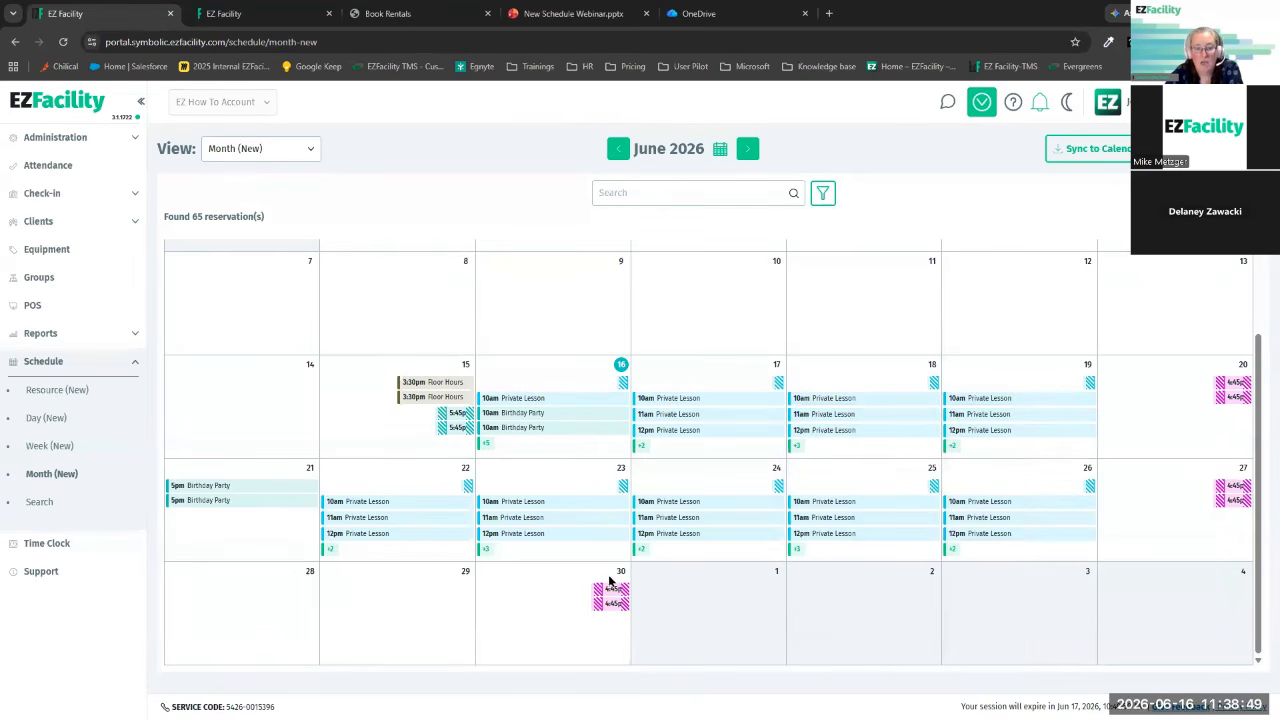
{"action": "mouse_move", "coordinate": [611, 591]}
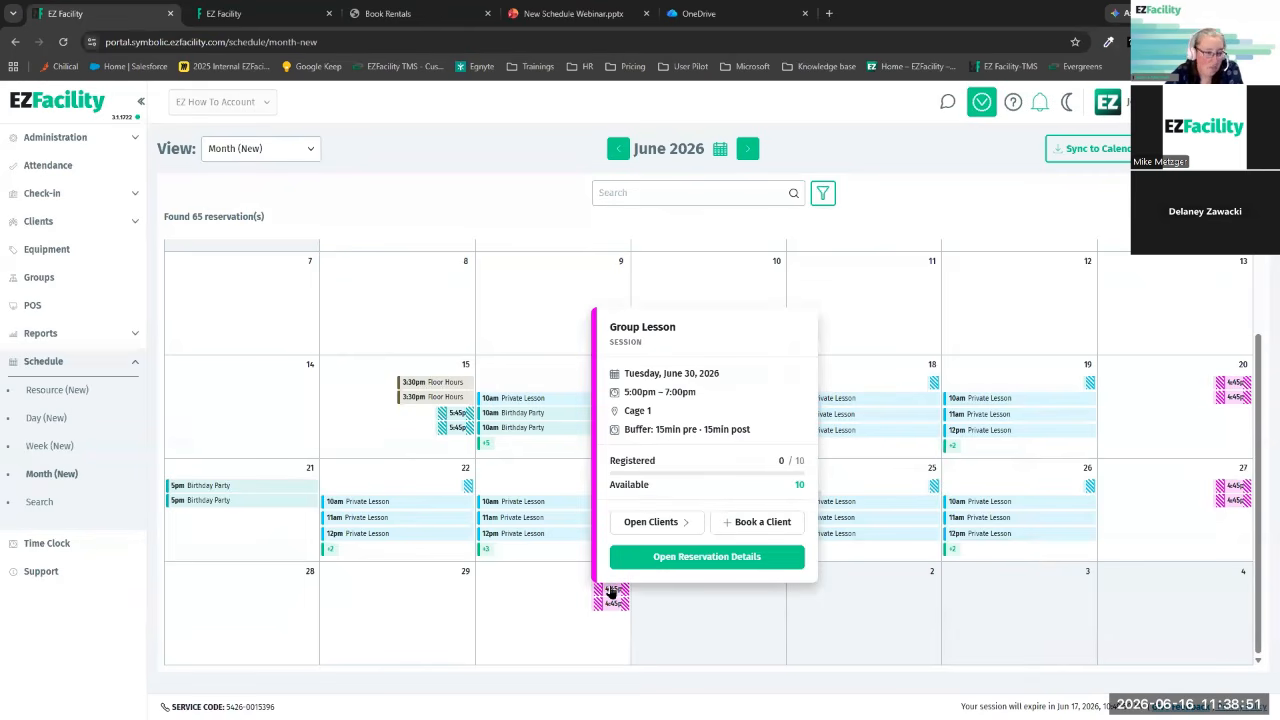
{"action": "left_click", "coordinate": [46, 446]}
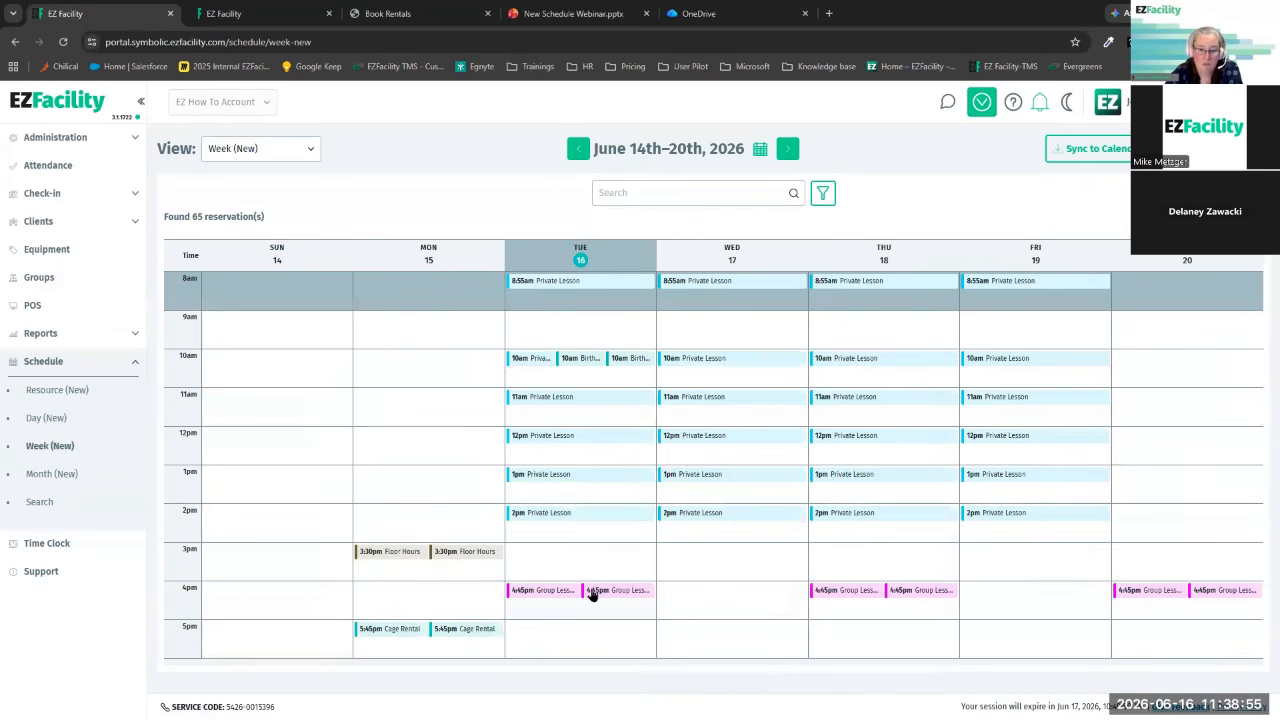
{"action": "mouse_move", "coordinate": [591, 592]}
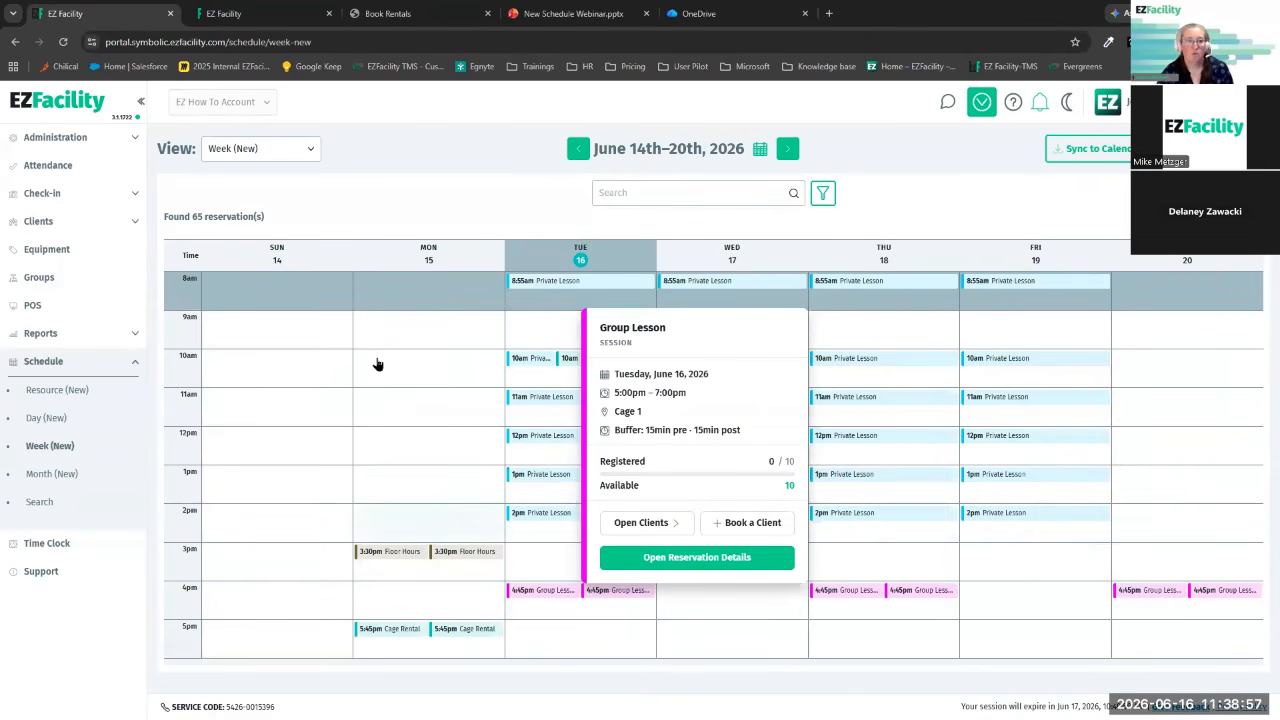
{"action": "left_click", "coordinate": [262, 20]}
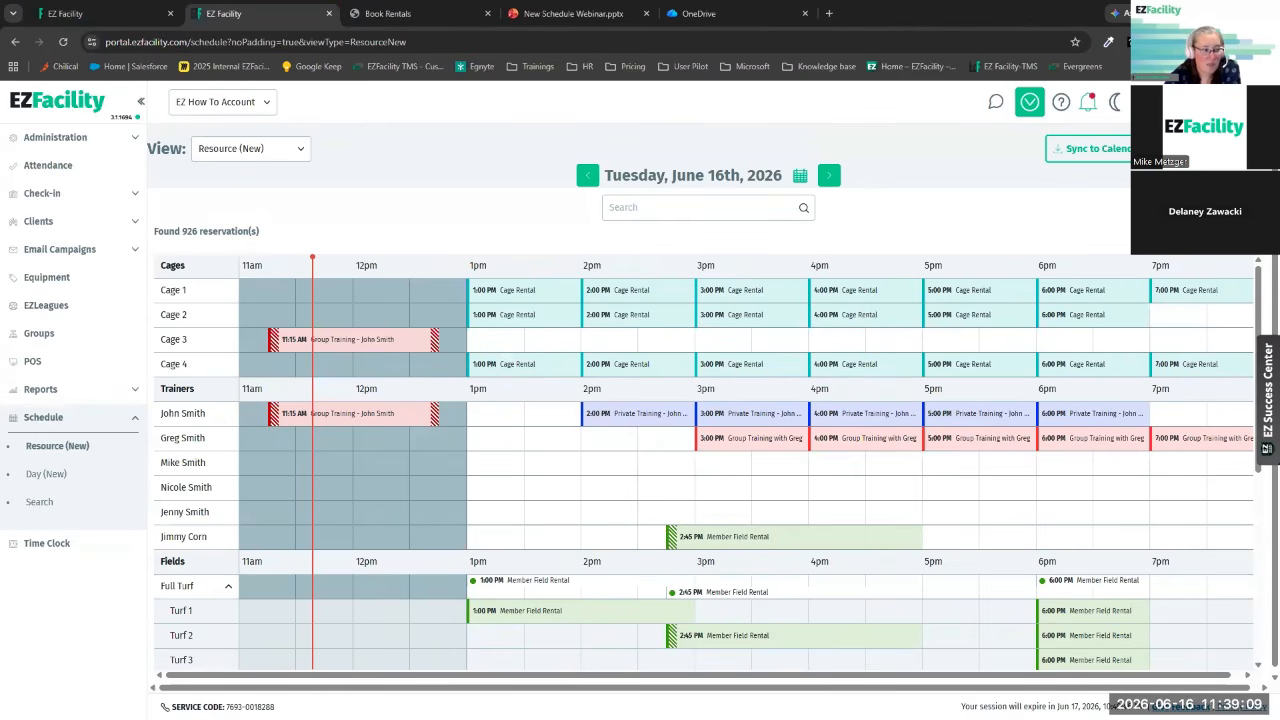
{"action": "left_click", "coordinate": [623, 291]}
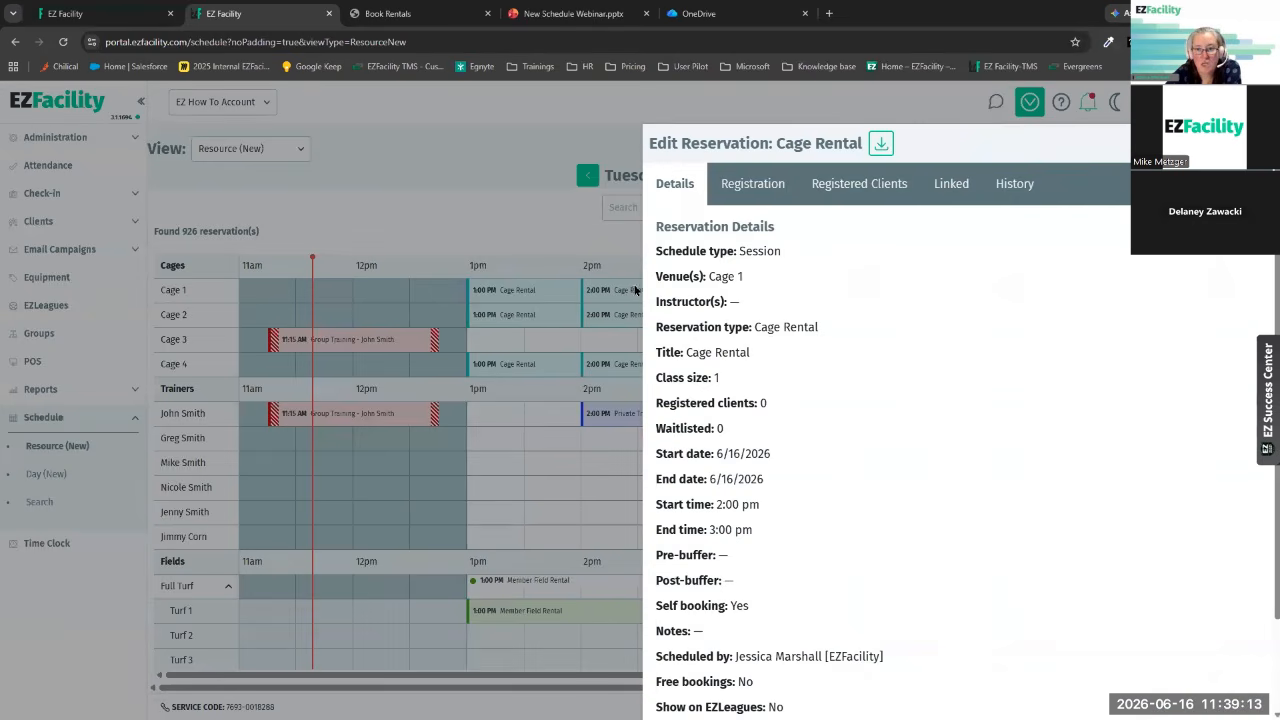
{"action": "left_click", "coordinate": [945, 185]}
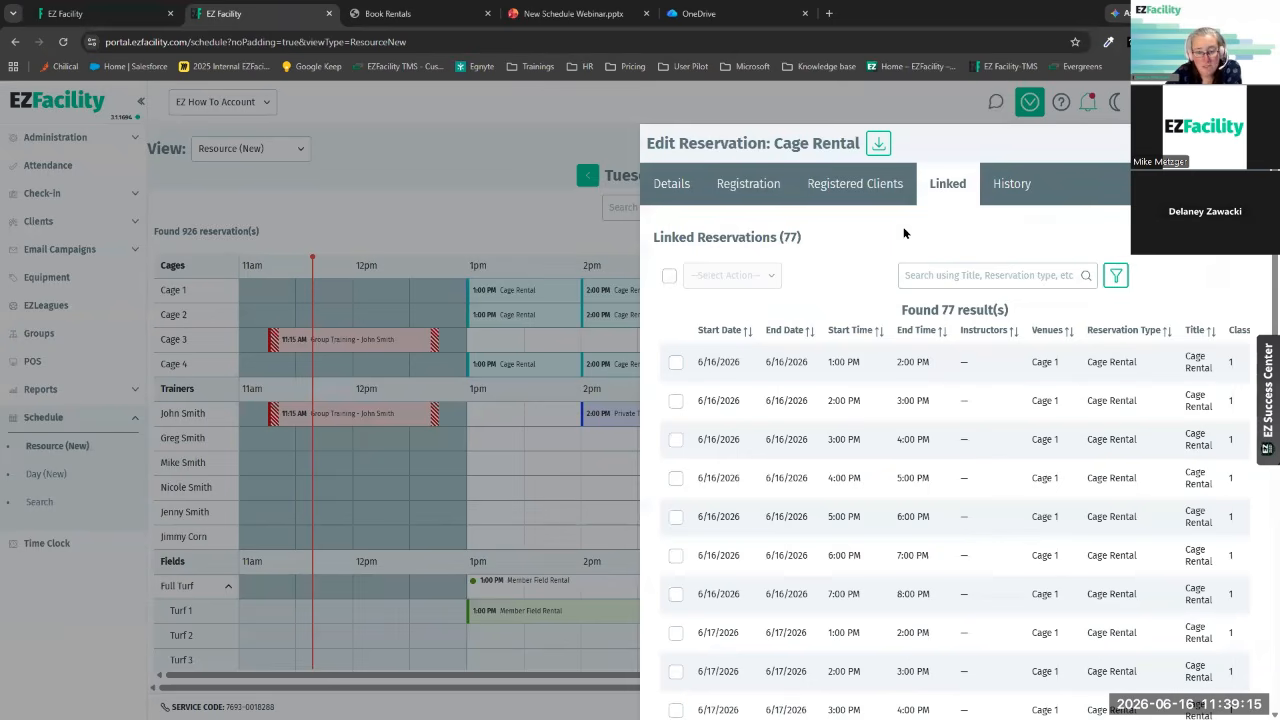
{"action": "left_click_drag", "start_coordinate": [895, 314], "coordinate": [1080, 320]}
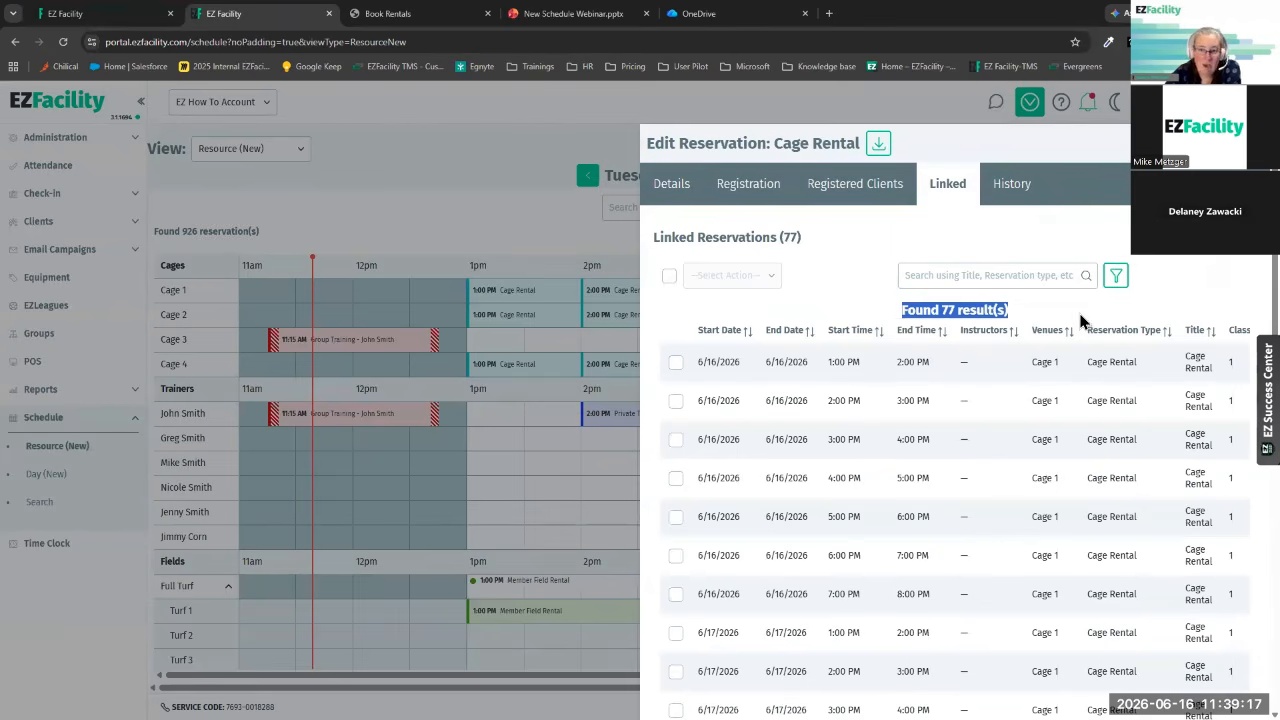
{"action": "scroll", "coordinate": [1095, 420], "scroll_direction": "down", "scroll_amount": 5}
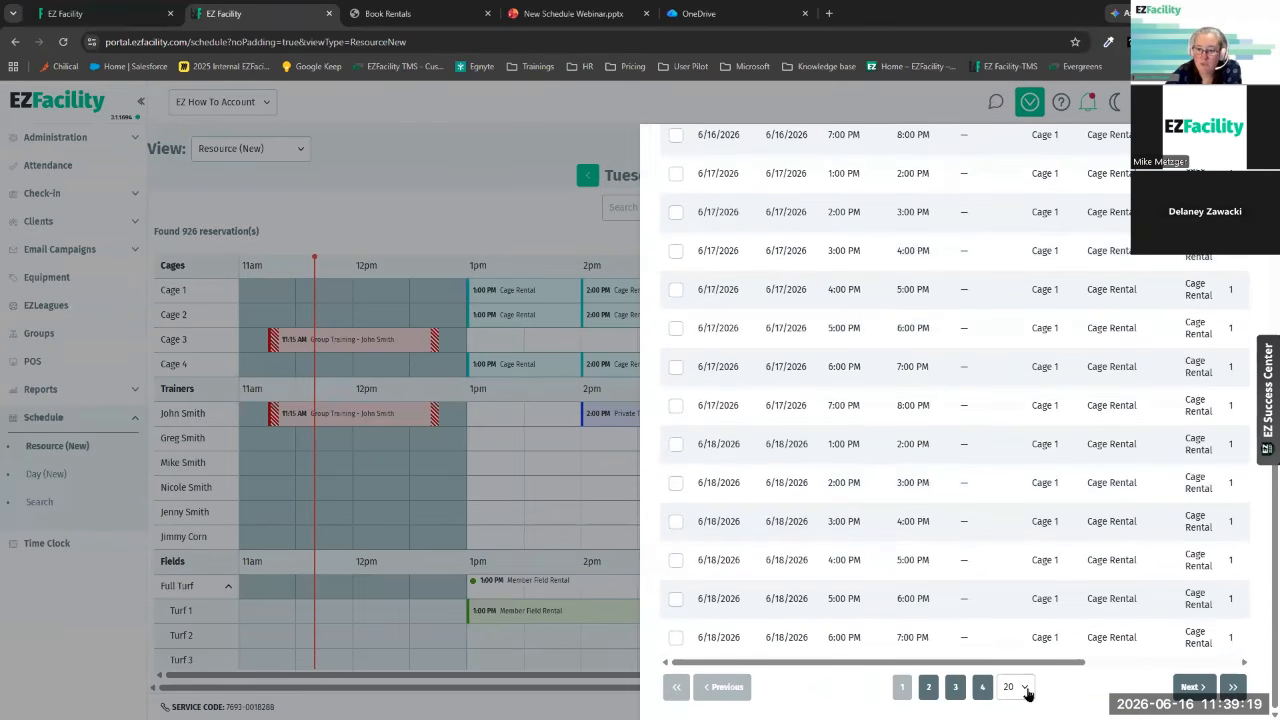
{"action": "left_click", "coordinate": [1028, 694]}
{"action": "left_click", "coordinate": [1018, 660]}
{"action": "scroll", "coordinate": [898, 507], "scroll_direction": "down", "scroll_amount": 5}
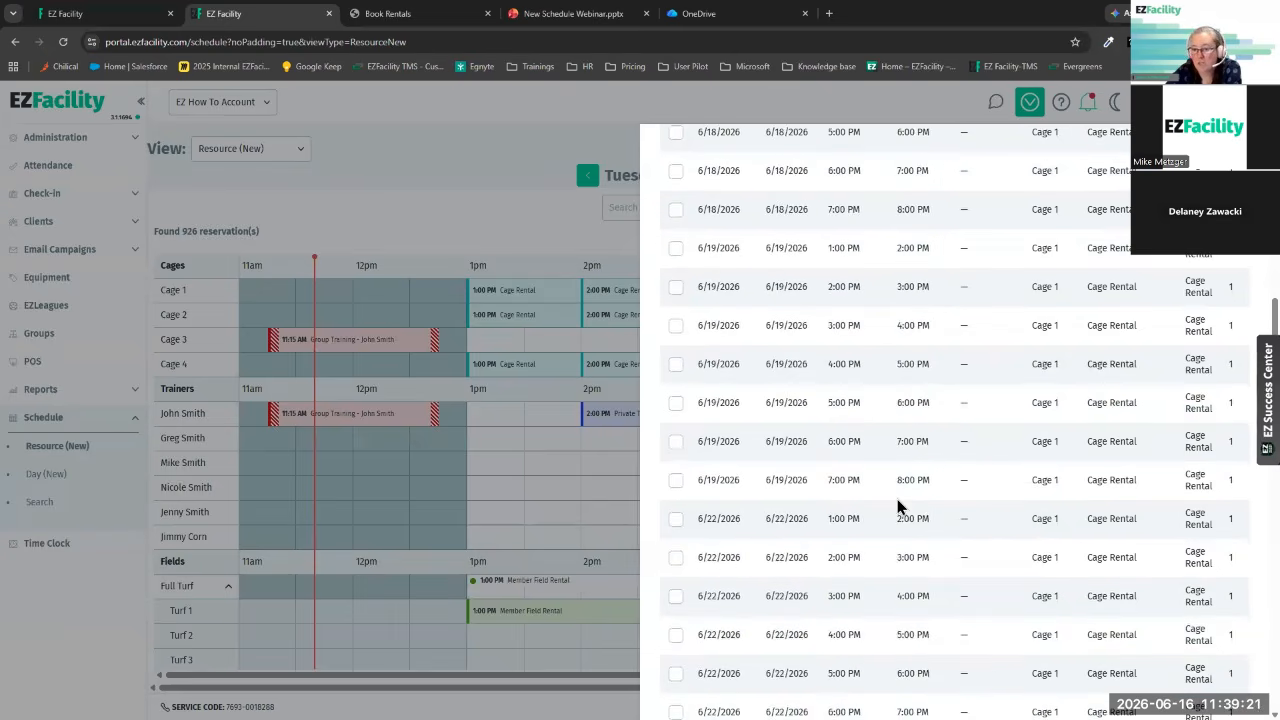
{"action": "scroll", "coordinate": [898, 507], "scroll_direction": "up", "scroll_amount": 10}
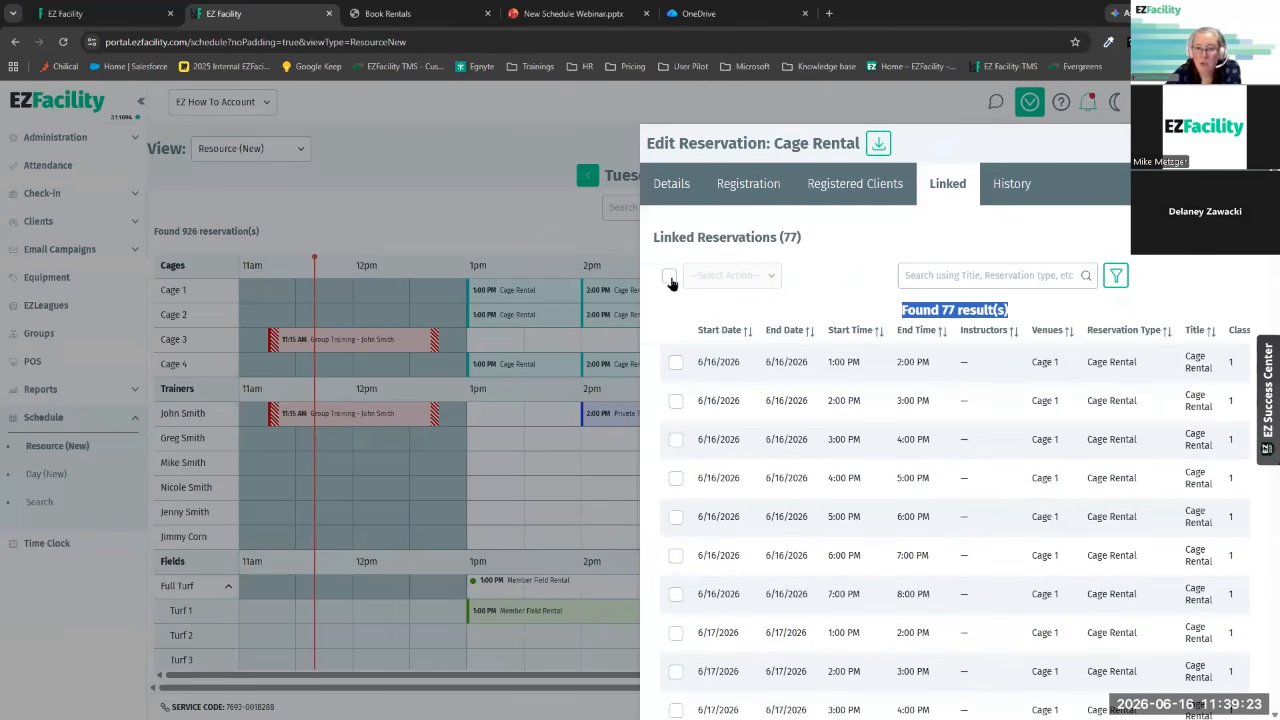
{"action": "left_click", "coordinate": [670, 280]}
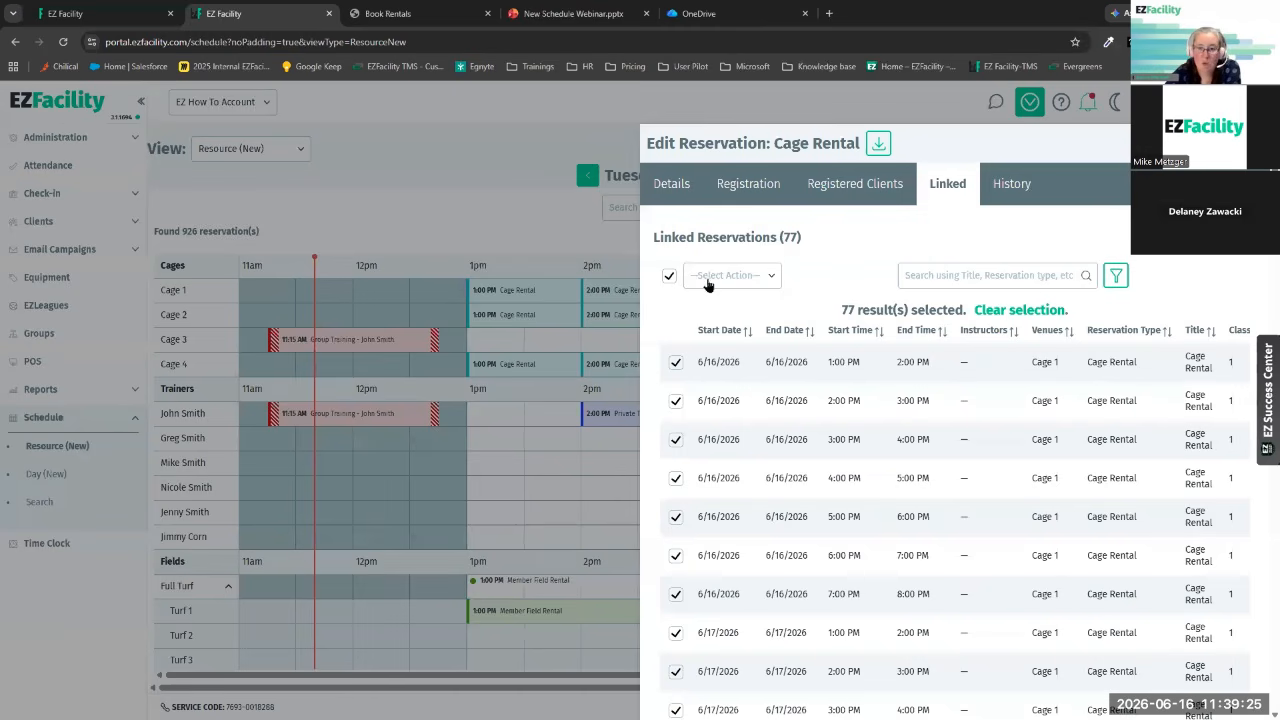
{"action": "left_click", "coordinate": [773, 283]}
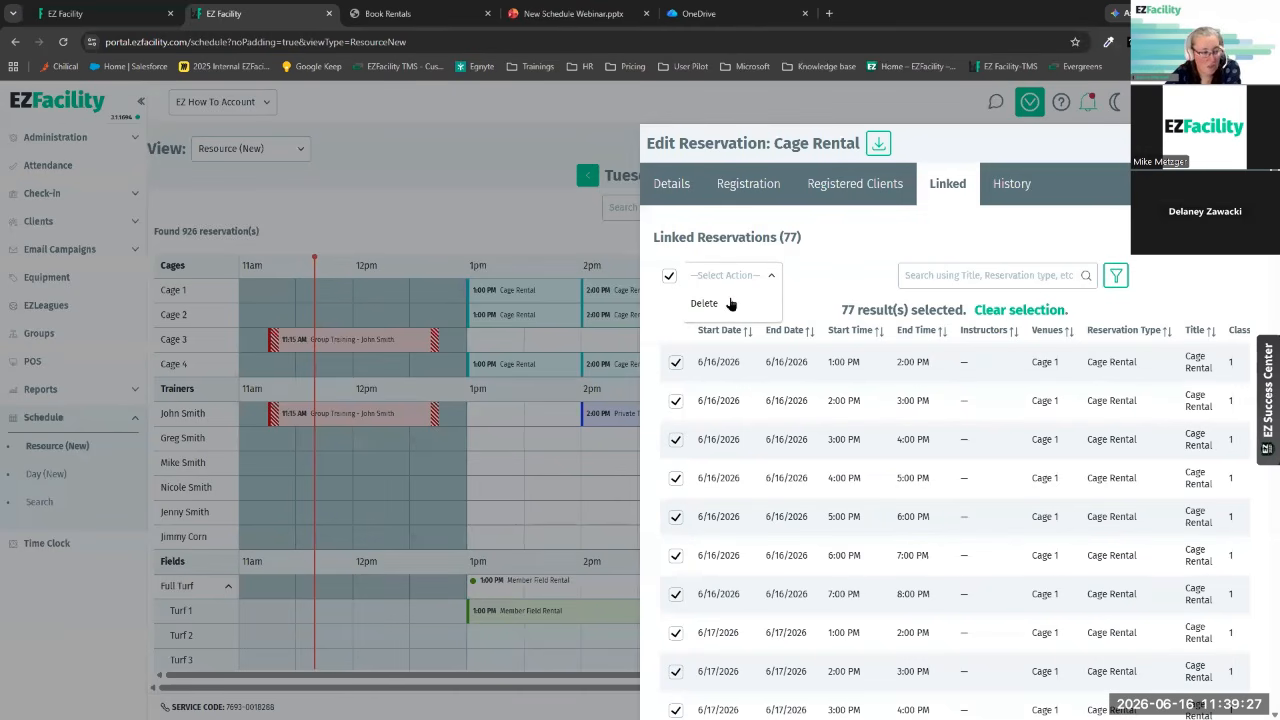
{"action": "left_click", "coordinate": [847, 279]}
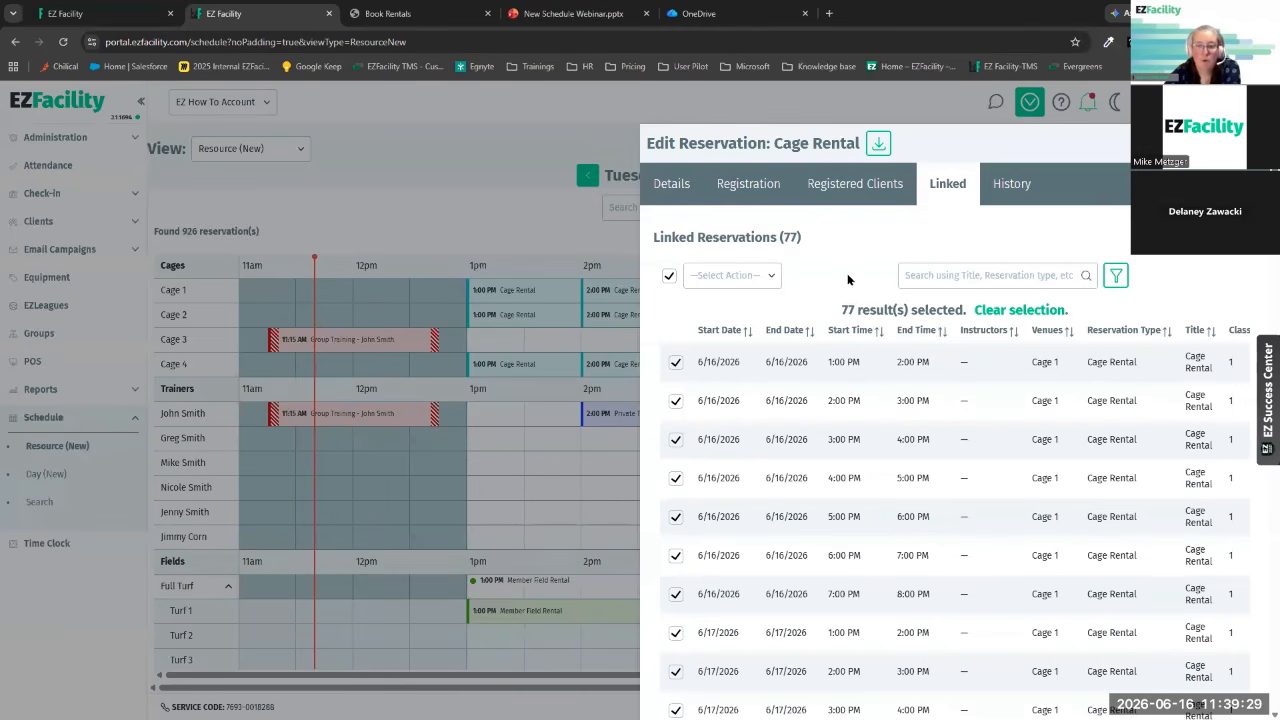
{"action": "left_click", "coordinate": [670, 276]}
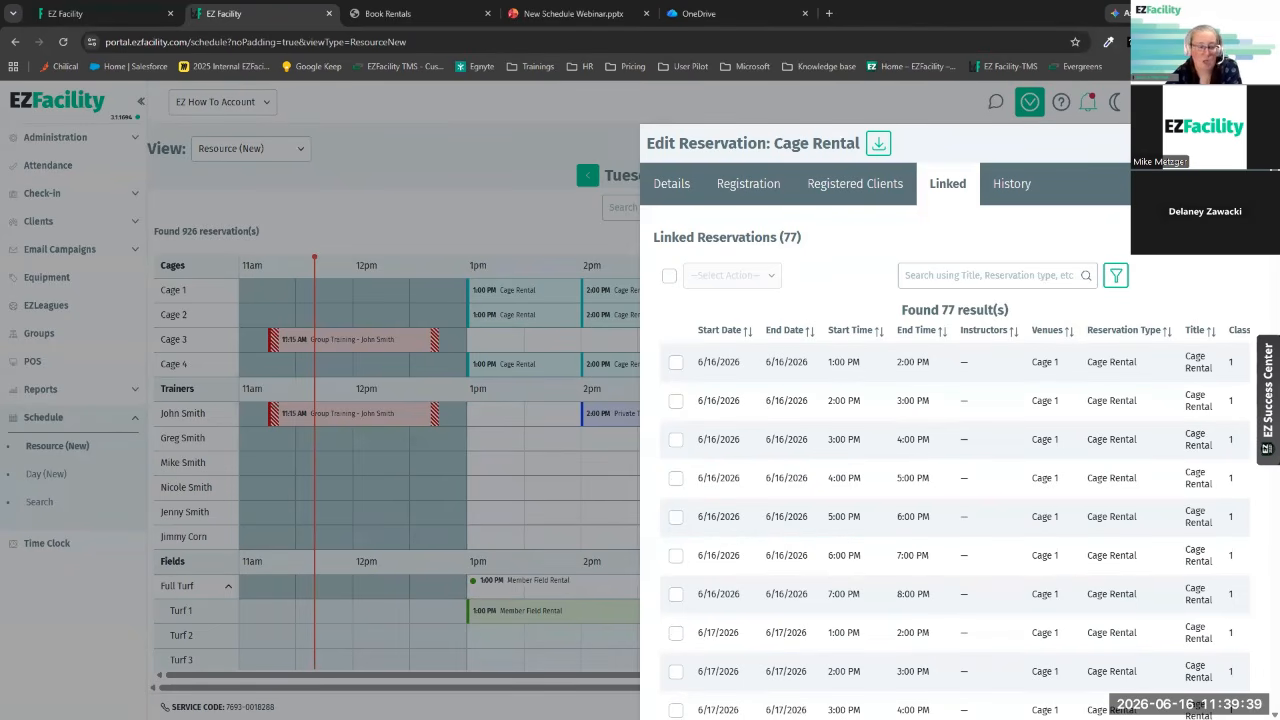
{"action": "left_click", "coordinate": [1255, 143]}
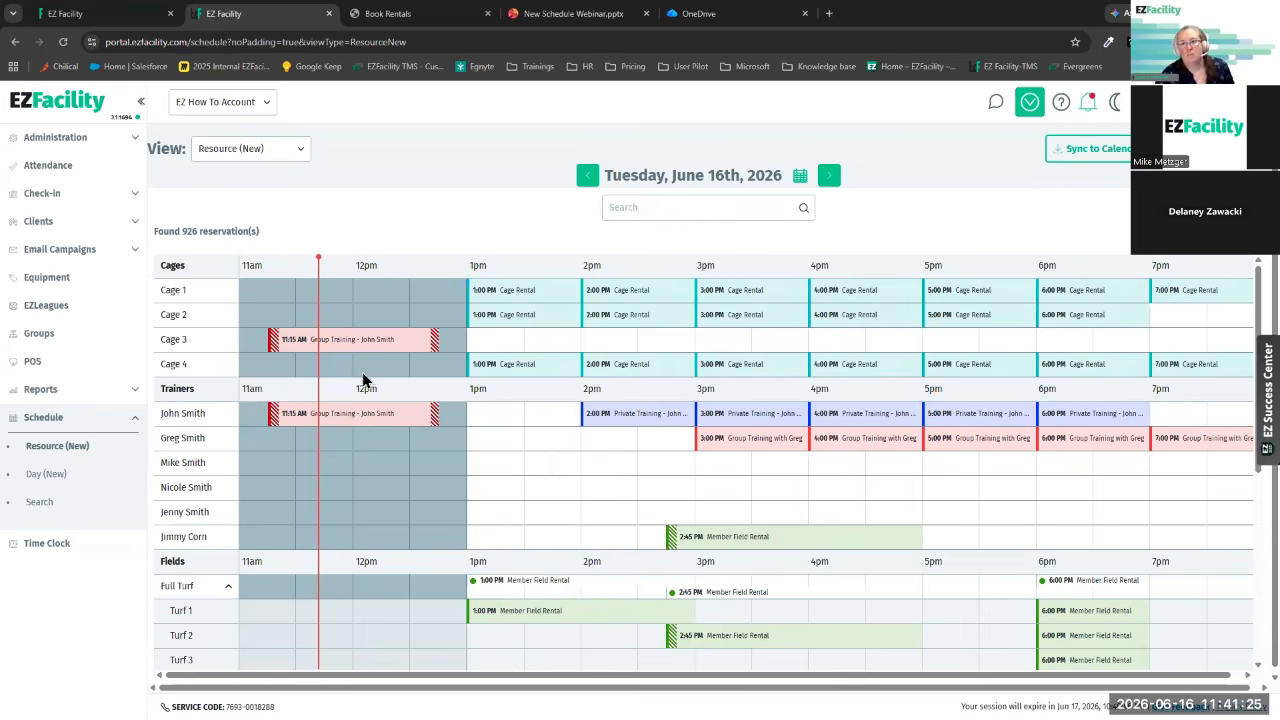
{"action": "mouse_move", "coordinate": [1144, 102]}
{"action": "left_click", "coordinate": [1140, 143]}
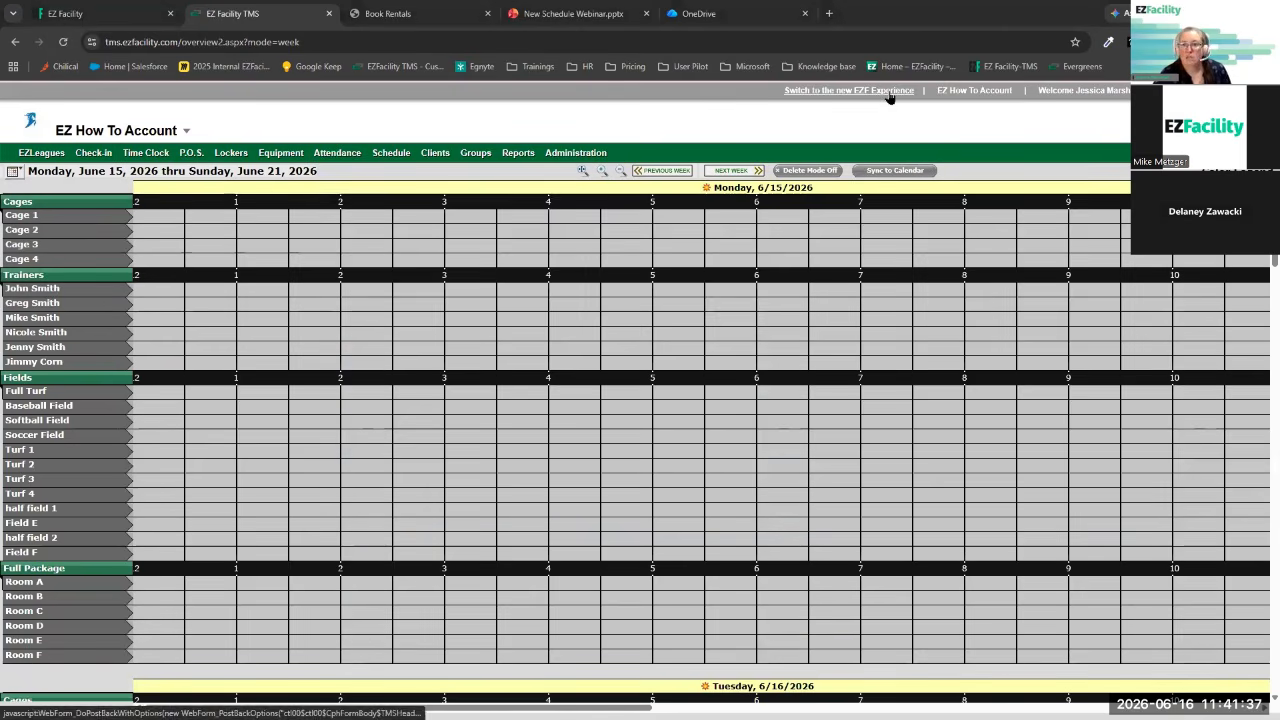
{"action": "left_click", "coordinate": [946, 377]}
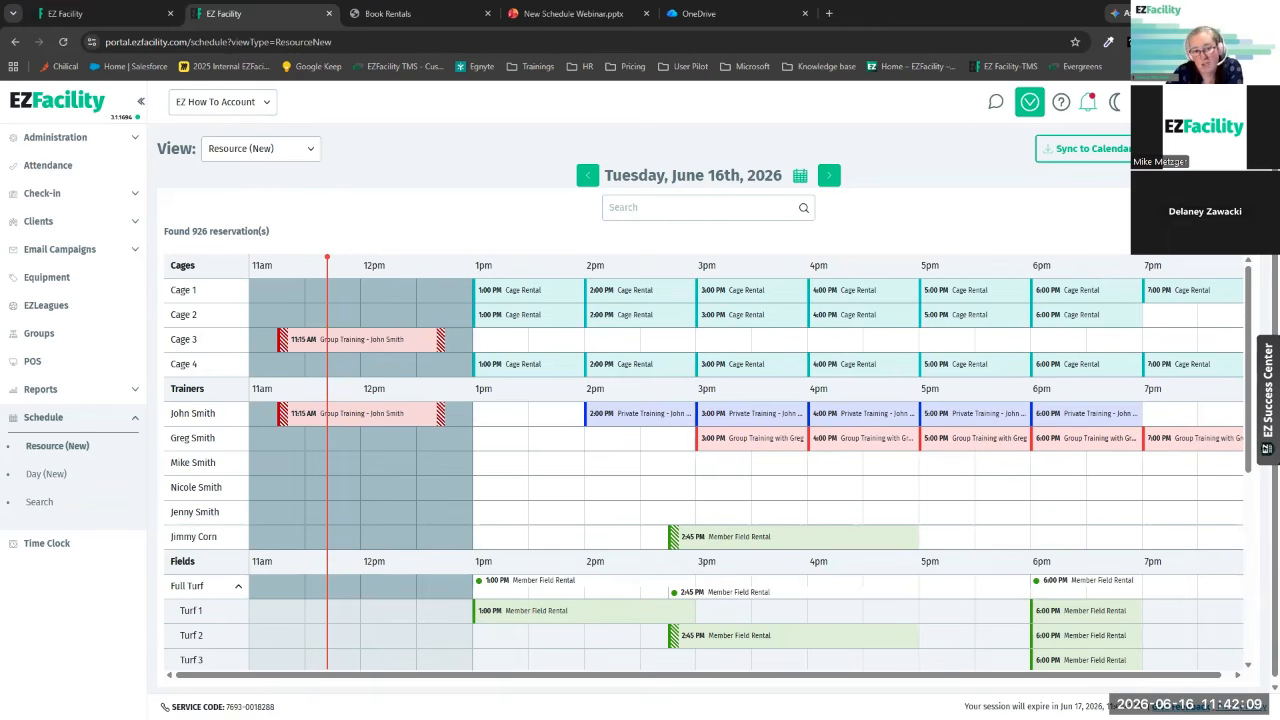
{"action": "scroll", "coordinate": [505, 468], "scroll_direction": "down", "scroll_amount": 3}
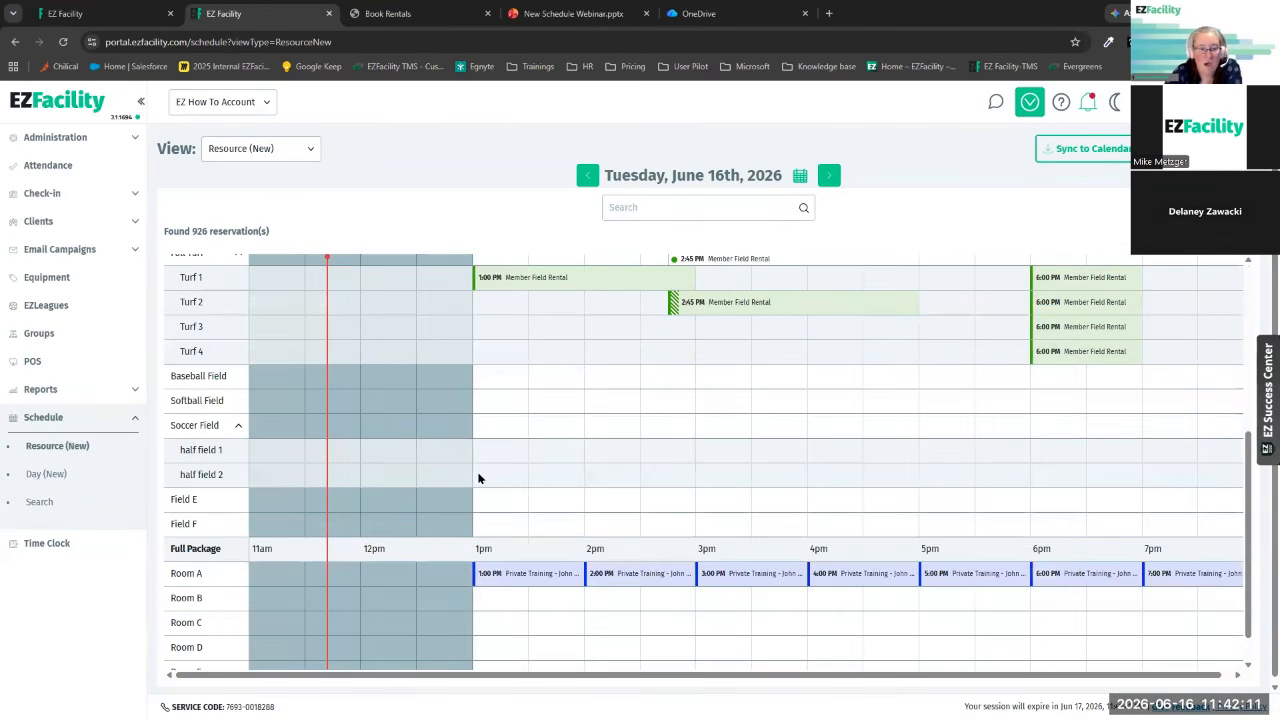
{"action": "left_click", "coordinate": [499, 378]}
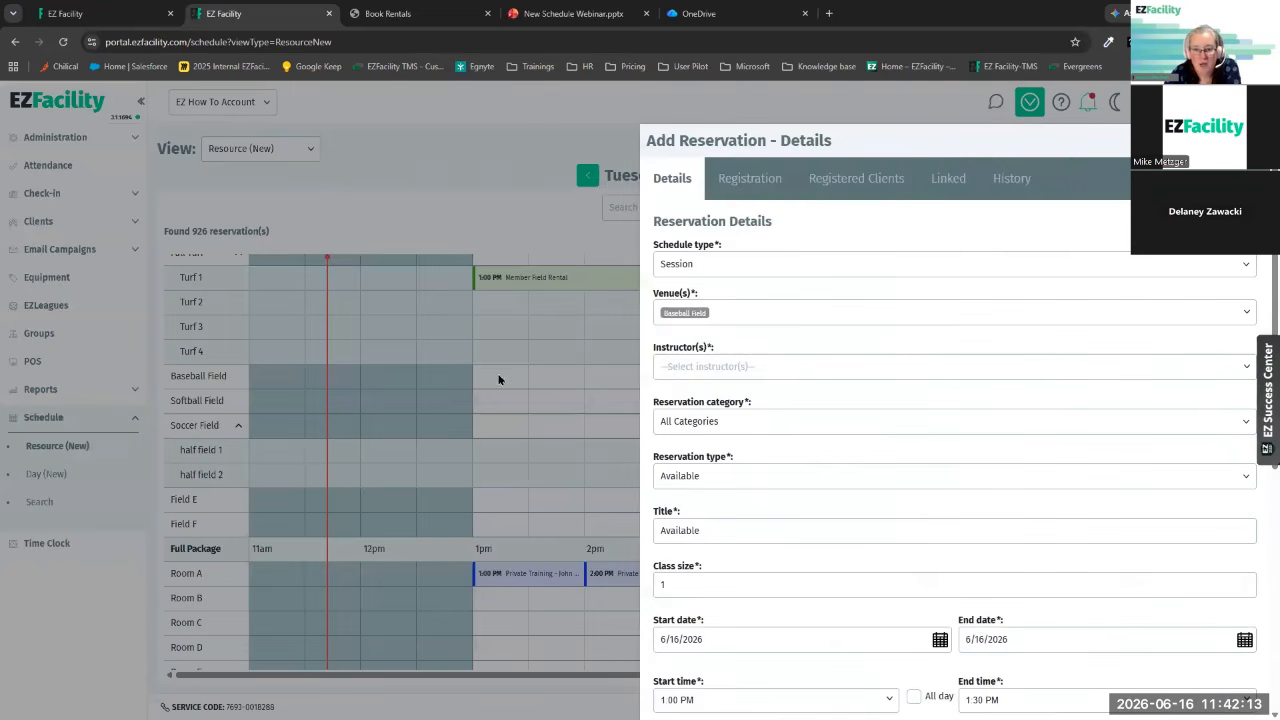
{"action": "left_click", "coordinate": [741, 313]}
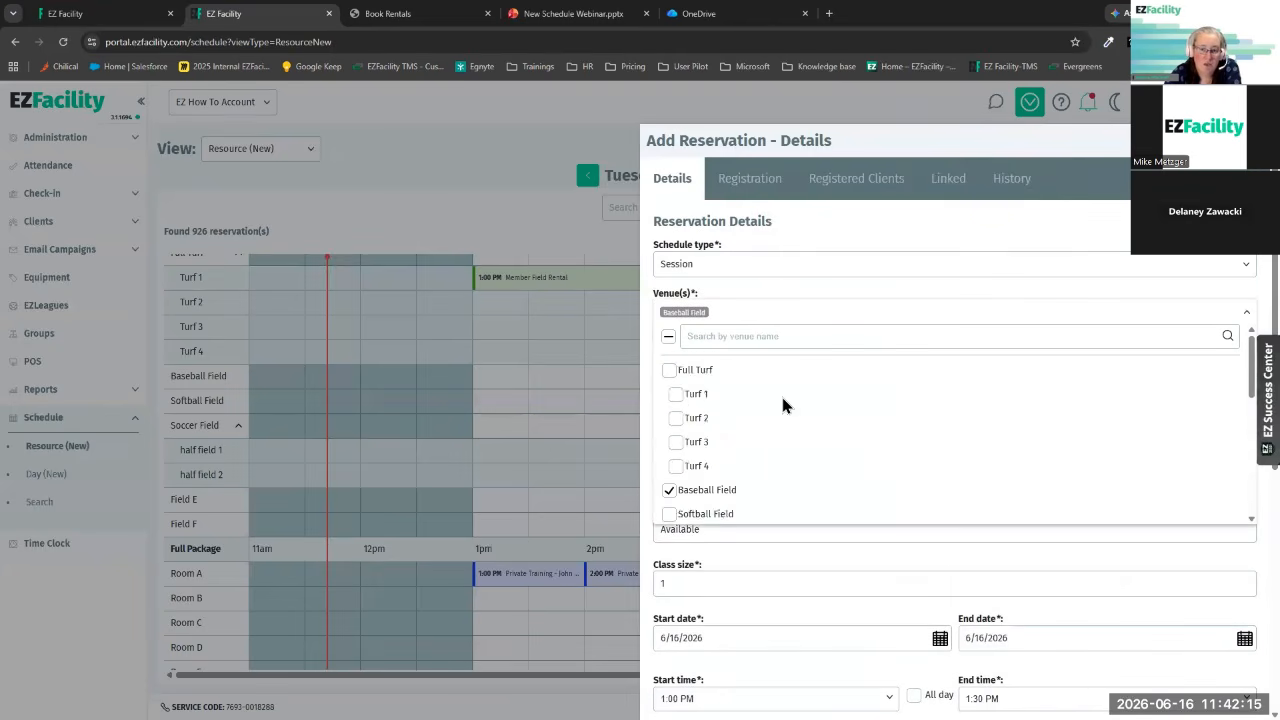
{"action": "scroll", "coordinate": [786, 403], "scroll_direction": "down", "scroll_amount": 2}
{"action": "left_click", "coordinate": [669, 381]}
{"action": "left_click", "coordinate": [670, 408]}
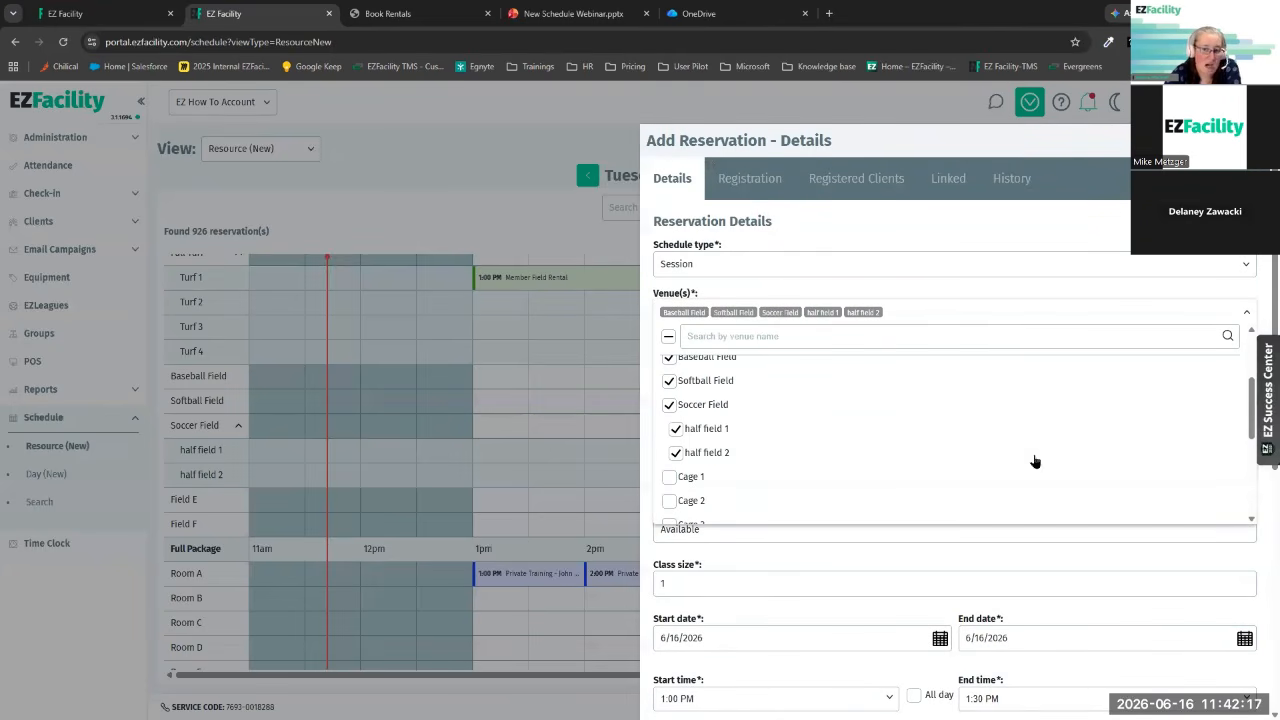
{"action": "left_click", "coordinate": [669, 405]}
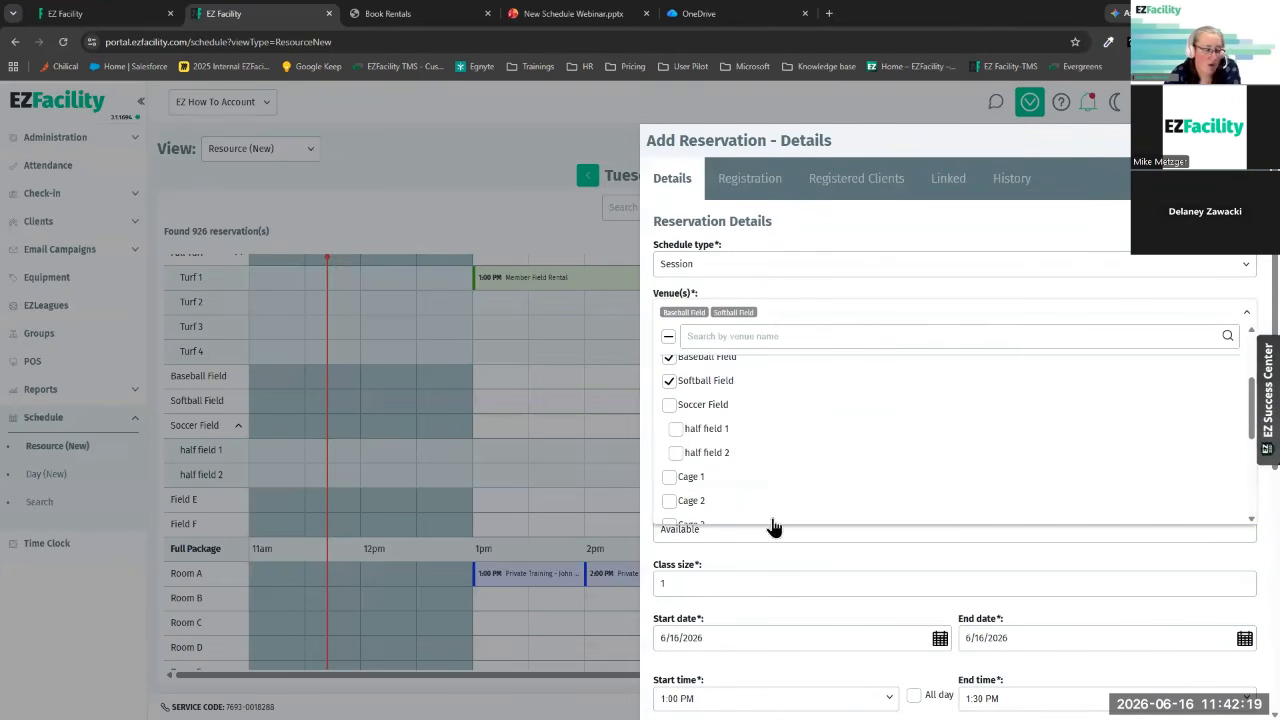
{"action": "left_click", "coordinate": [610, 464]}
{"action": "left_click", "coordinate": [615, 442]}
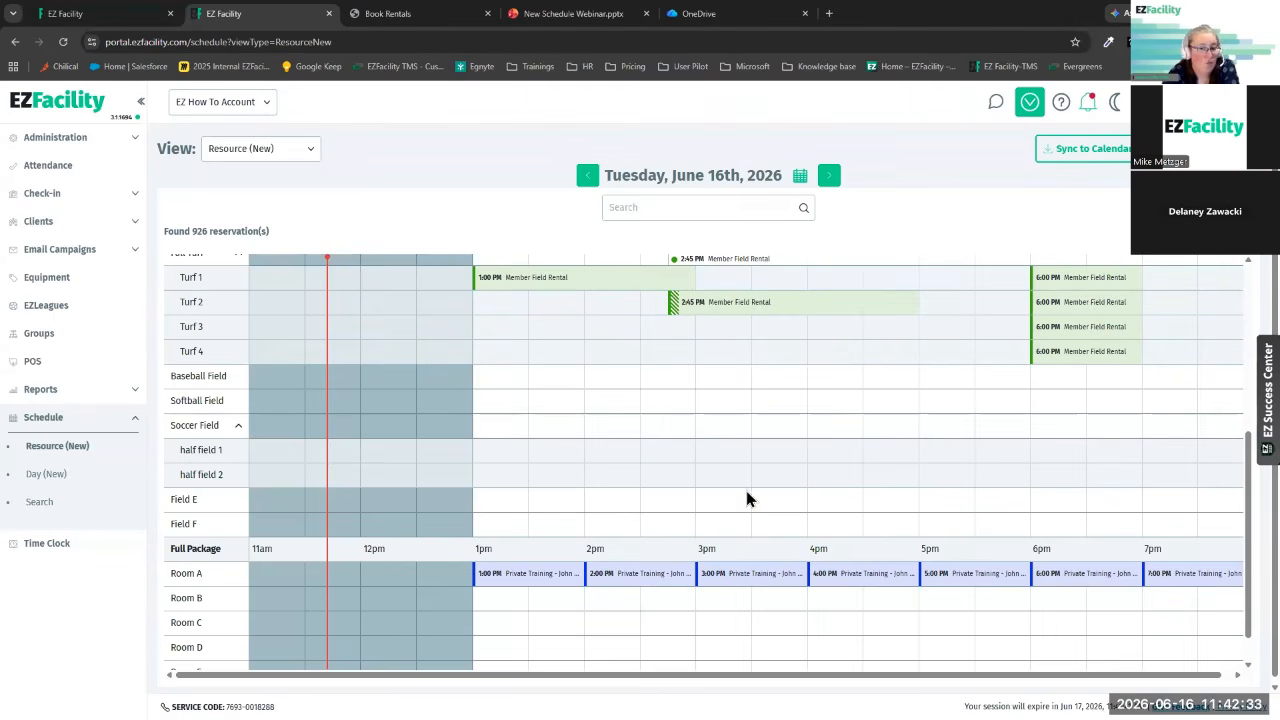
{"action": "scroll", "coordinate": [672, 591], "scroll_direction": "up", "scroll_amount": 1}
{"action": "scroll", "coordinate": [672, 591], "scroll_direction": "up", "scroll_amount": 3}
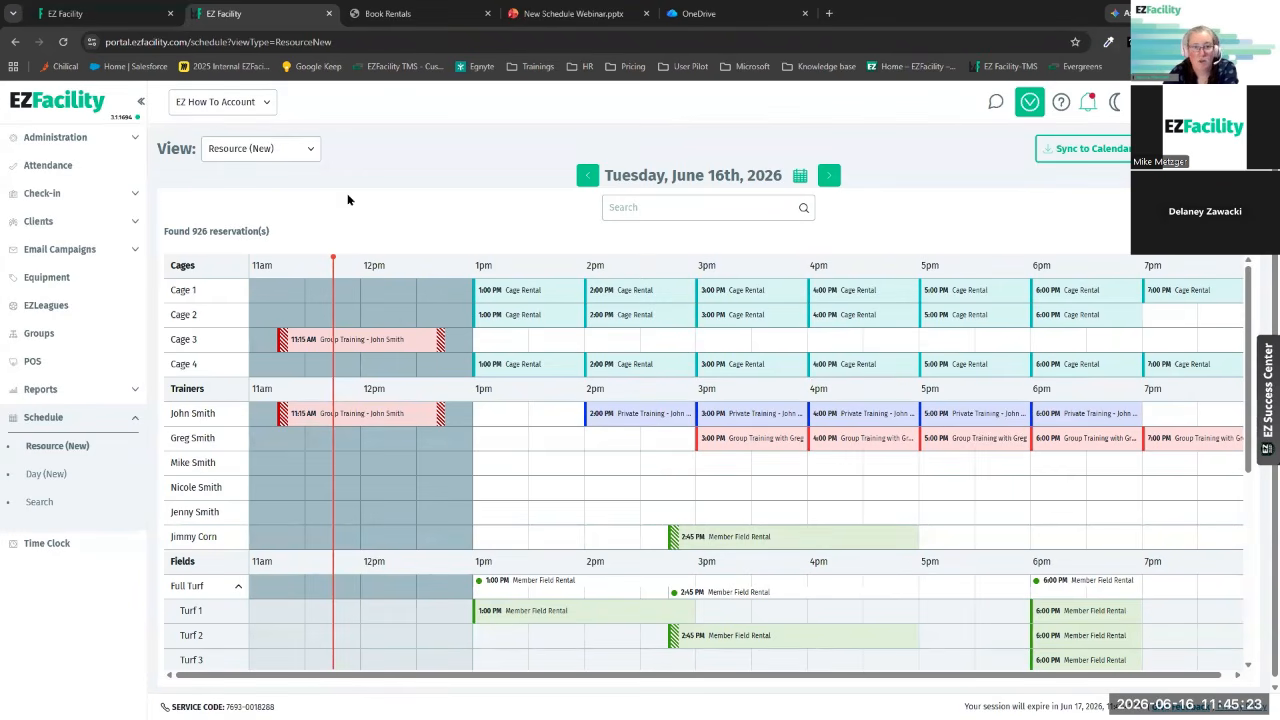
- Switch to the 'New Schedule Webinar.pptx' tab showing the Recap & Next Steps slide
{"action": "left_click", "coordinate": [573, 15]}
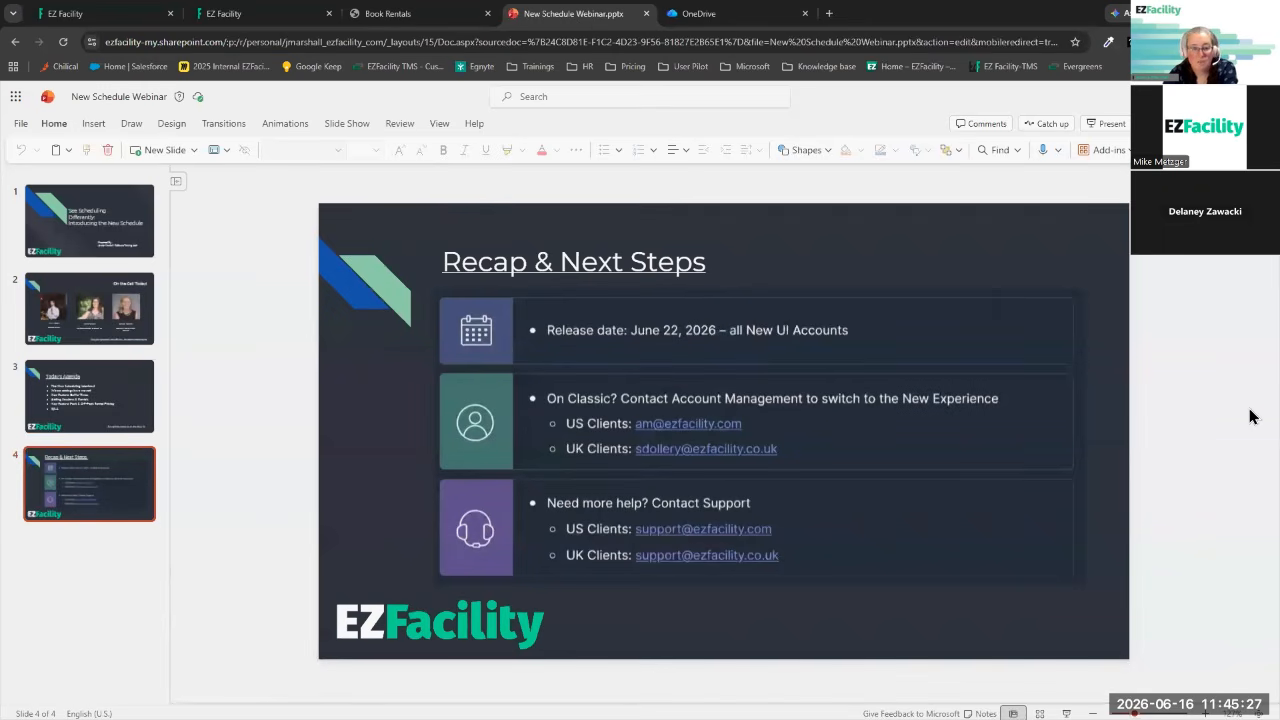